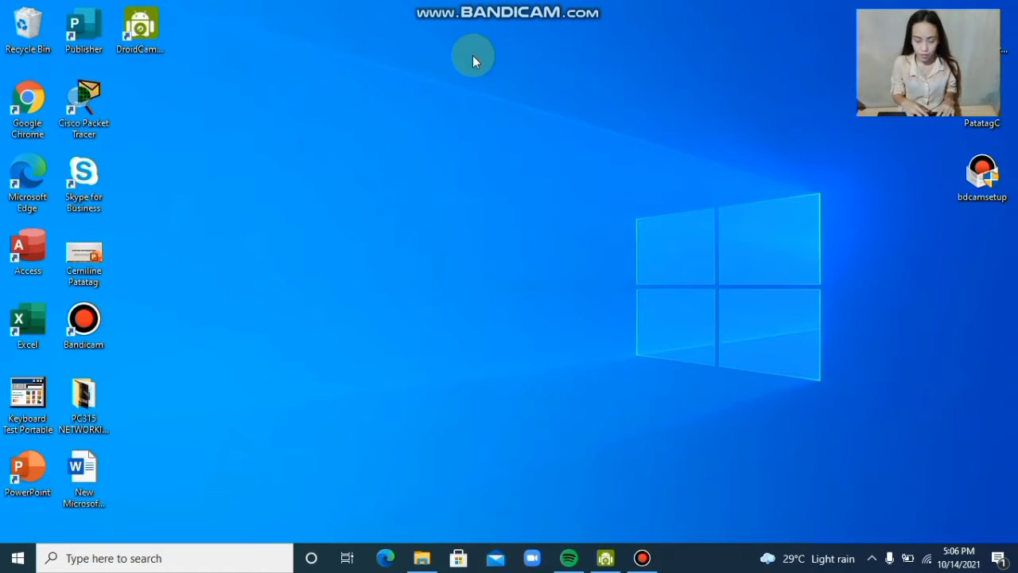
Open Cisco Packet Tracer and place three 4321 routers in a spaced, level row across the upper workspace
{"action": "double_click", "coordinate": [80, 112]}
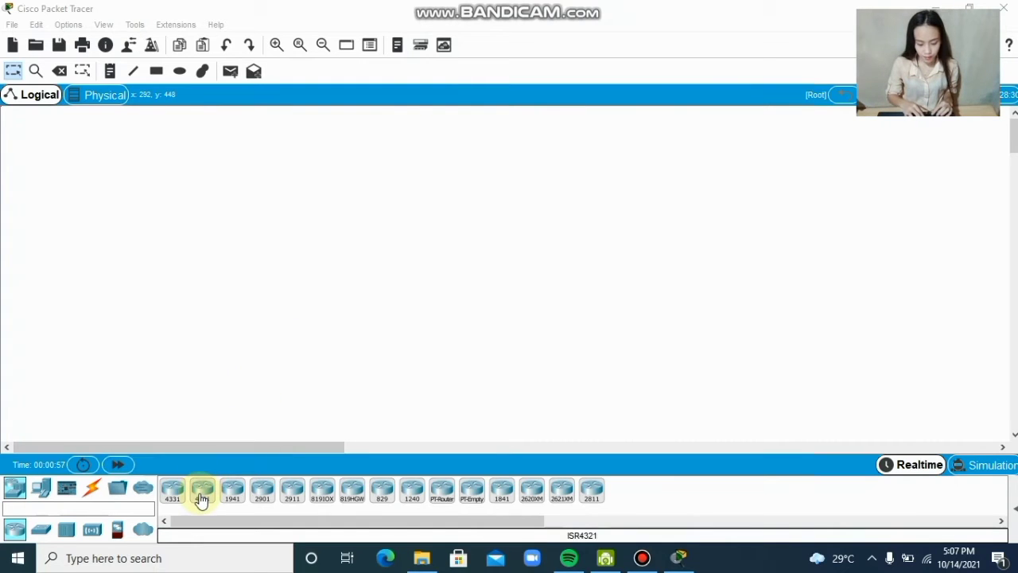
{"action": "left_click_drag", "start_coordinate": [201, 497], "coordinate": [258, 173]}
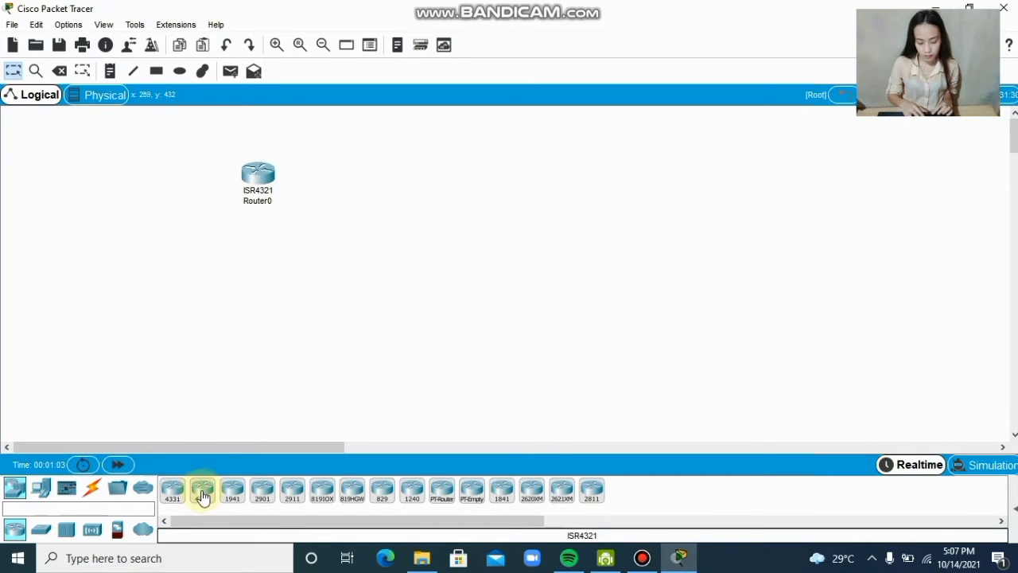
{"action": "left_click_drag", "start_coordinate": [203, 494], "coordinate": [449, 185]}
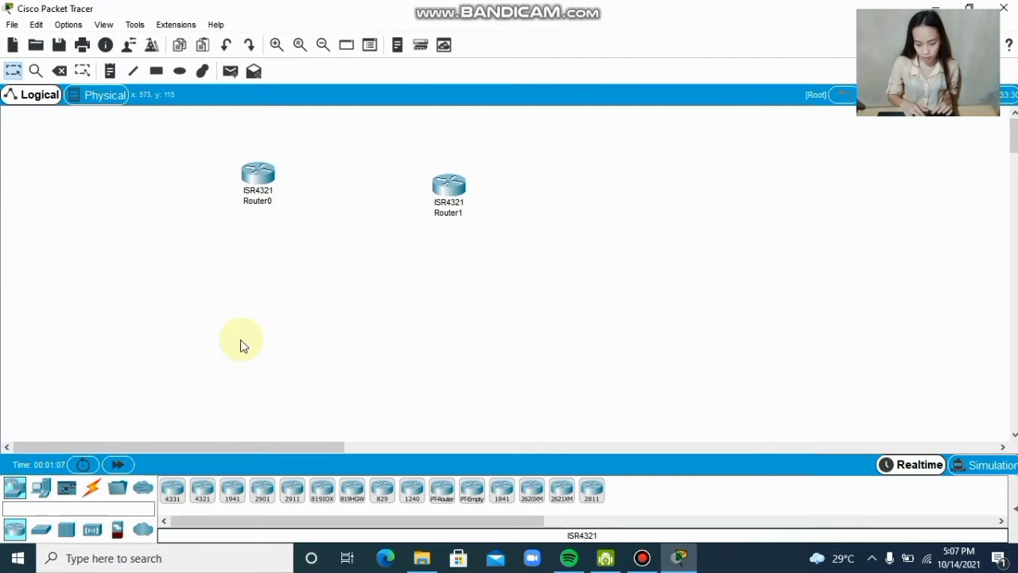
{"action": "left_click_drag", "start_coordinate": [203, 486], "coordinate": [689, 187]}
{"action": "left_click_drag", "start_coordinate": [447, 195], "coordinate": [463, 177]}
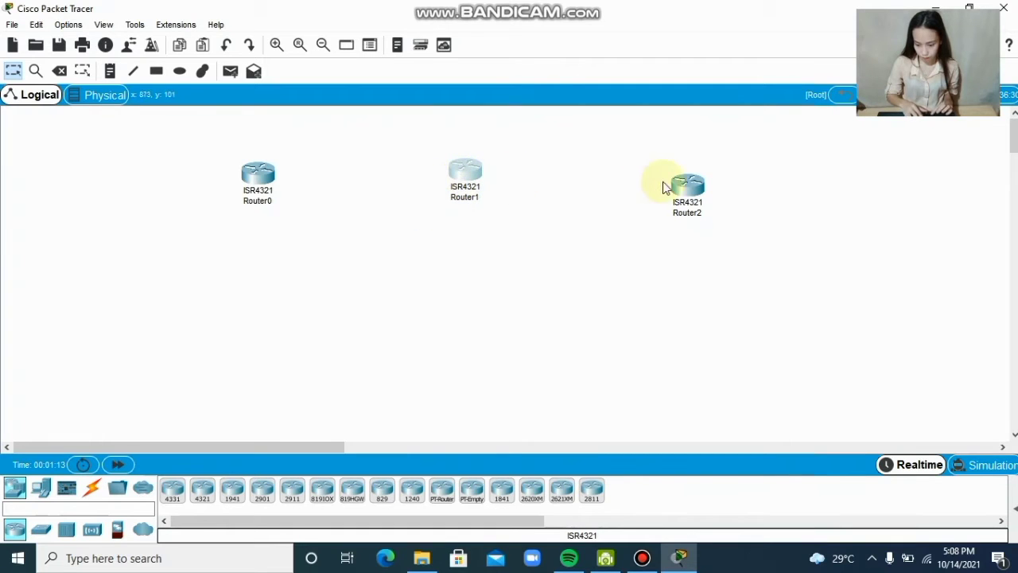
{"action": "left_click", "coordinate": [685, 187]}
{"action": "left_click_drag", "start_coordinate": [689, 176], "coordinate": [686, 173]}
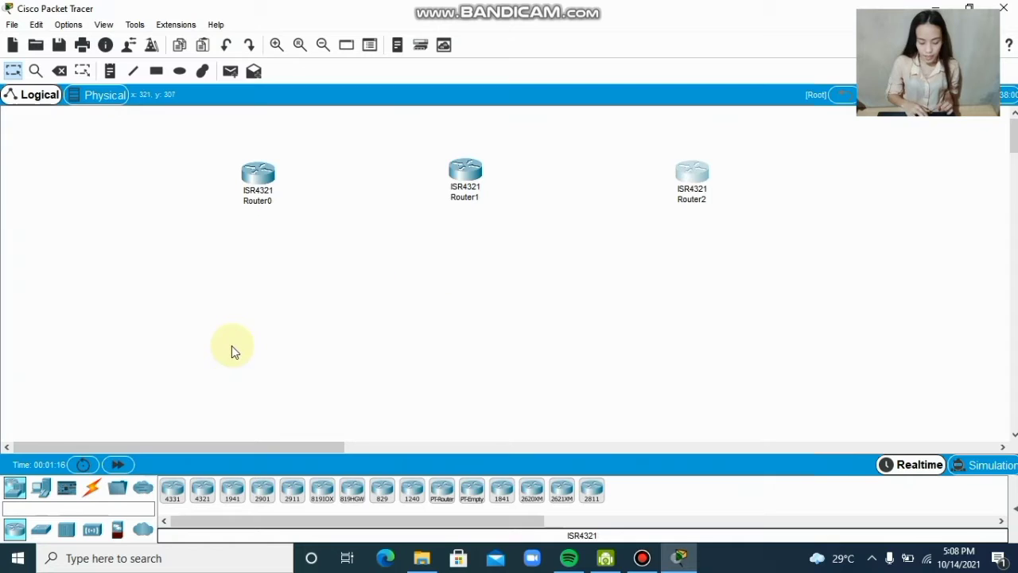
Place three 2960 switches in a row, one below each router, and align Switch0 under Router0
{"action": "left_click", "coordinate": [44, 531]}
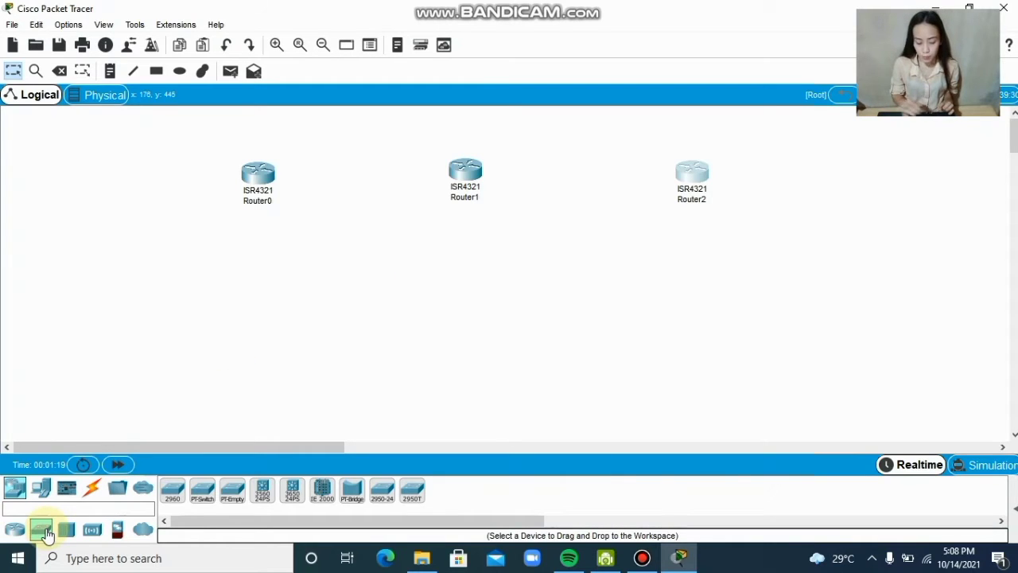
{"action": "left_click_drag", "start_coordinate": [44, 530], "coordinate": [255, 295]}
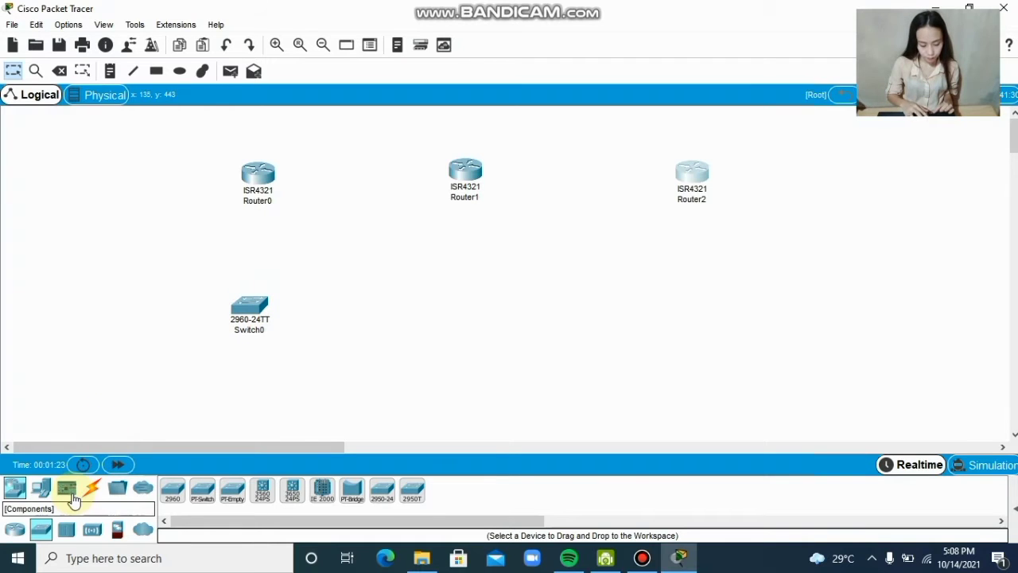
{"action": "left_click_drag", "start_coordinate": [170, 500], "coordinate": [454, 303]}
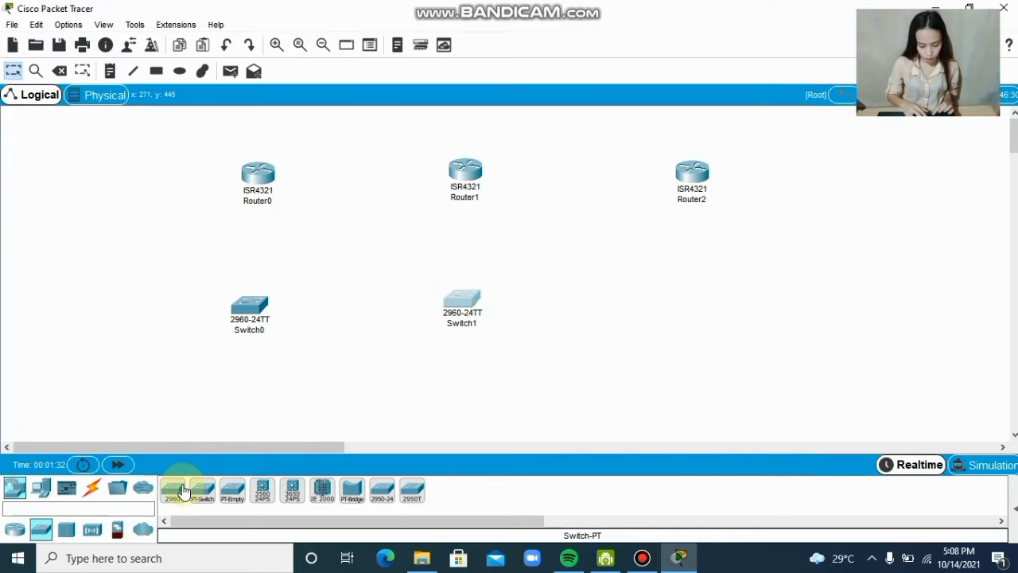
{"action": "left_click_drag", "start_coordinate": [173, 489], "coordinate": [699, 303]}
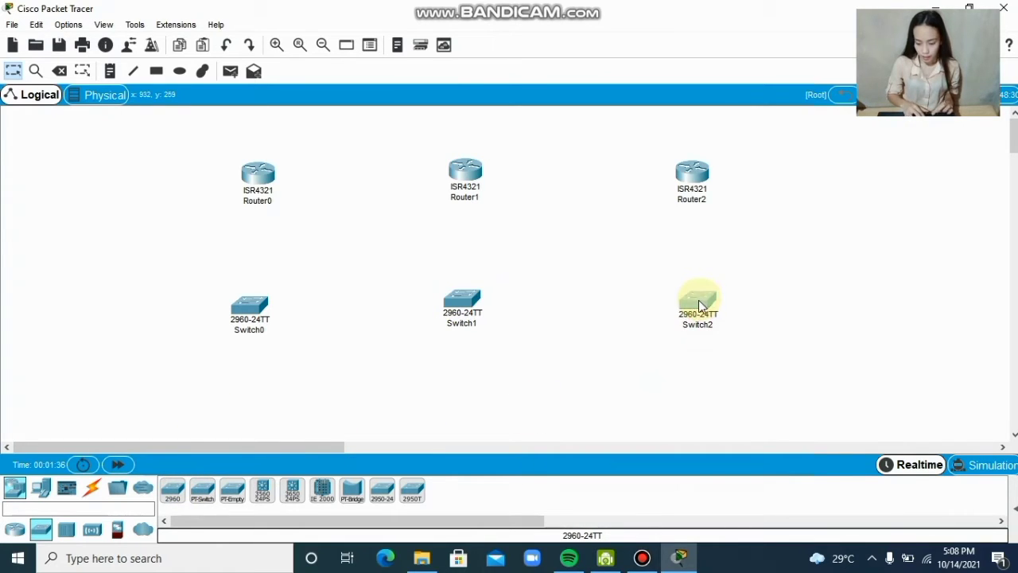
{"action": "left_click", "coordinate": [250, 310]}
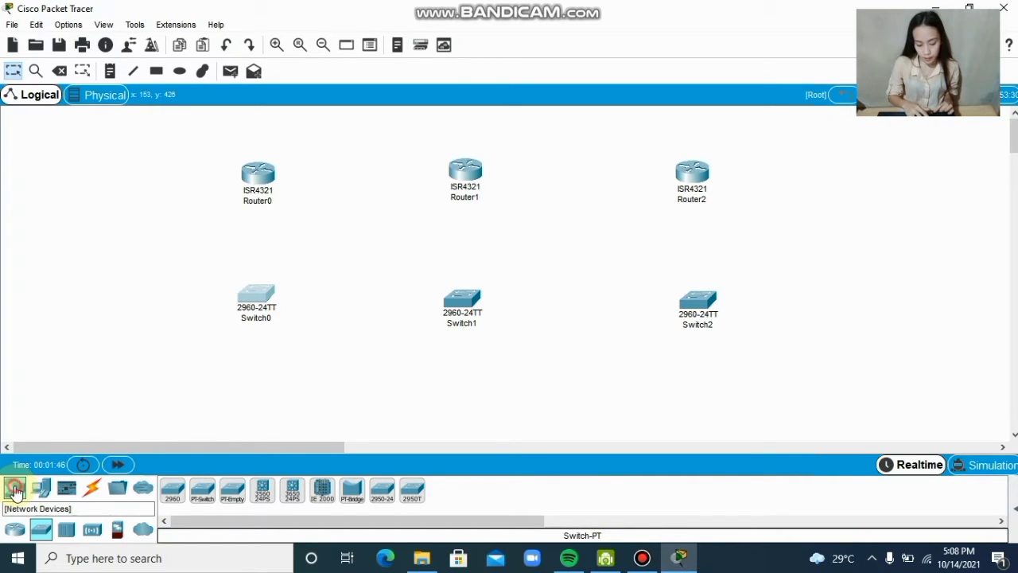
Place three PC end devices side by side below Switch0
{"action": "left_click", "coordinate": [42, 488]}
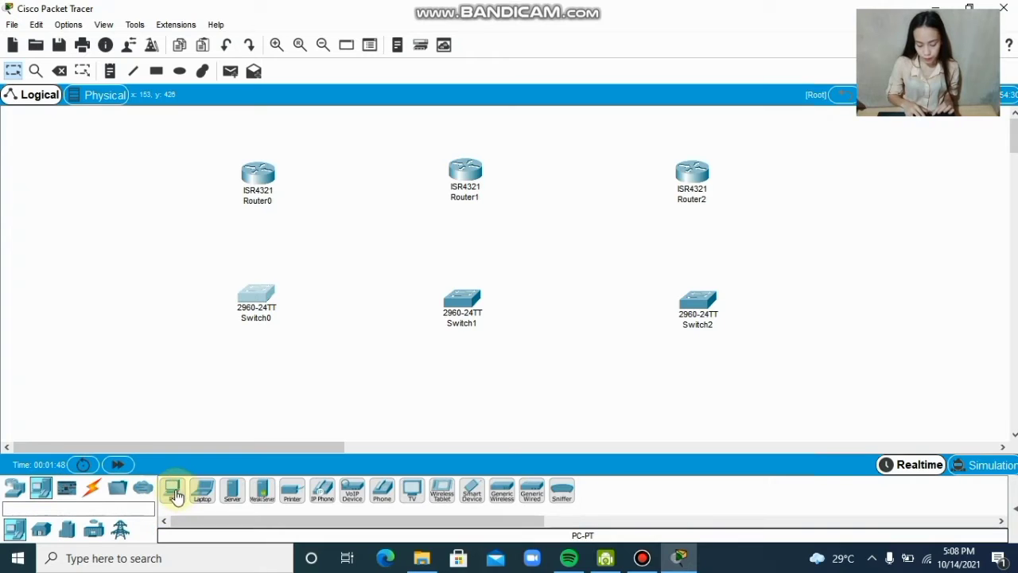
{"action": "left_click_drag", "start_coordinate": [175, 495], "coordinate": [162, 390]}
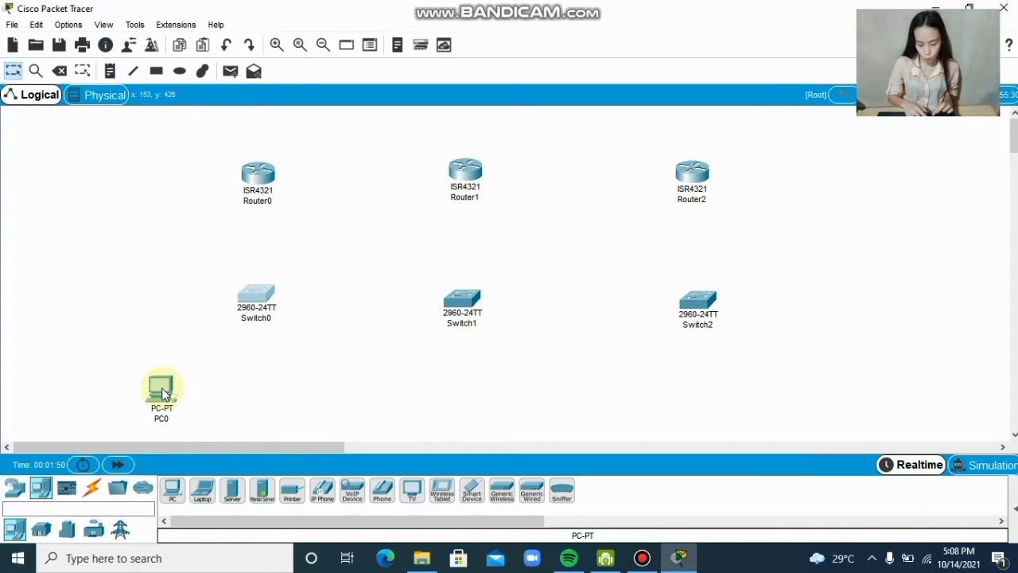
{"action": "left_click", "coordinate": [171, 493]}
{"action": "left_click_drag", "start_coordinate": [203, 419], "coordinate": [223, 388]}
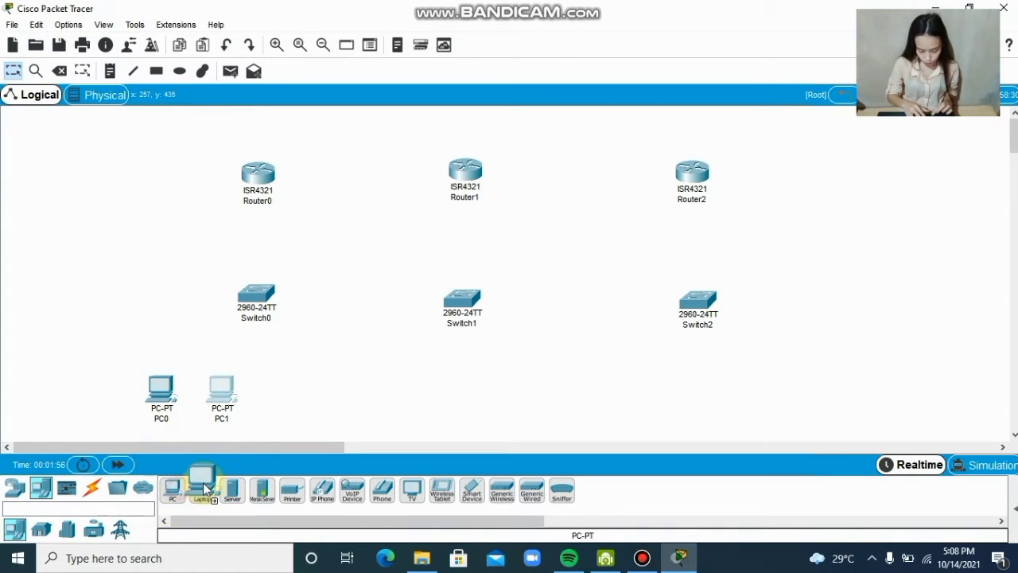
{"action": "left_click_drag", "start_coordinate": [202, 482], "coordinate": [279, 406]}
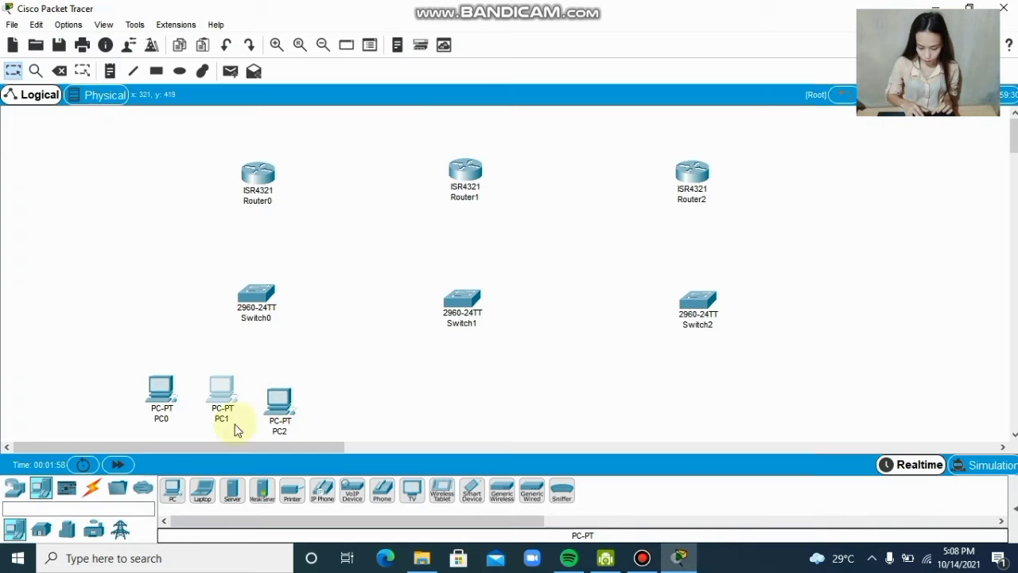
Place three PCs below Switch1 and shift PC3 away from PC4 to space them out
{"action": "left_click_drag", "start_coordinate": [176, 493], "coordinate": [414, 405]}
{"action": "left_click", "coordinate": [177, 483]}
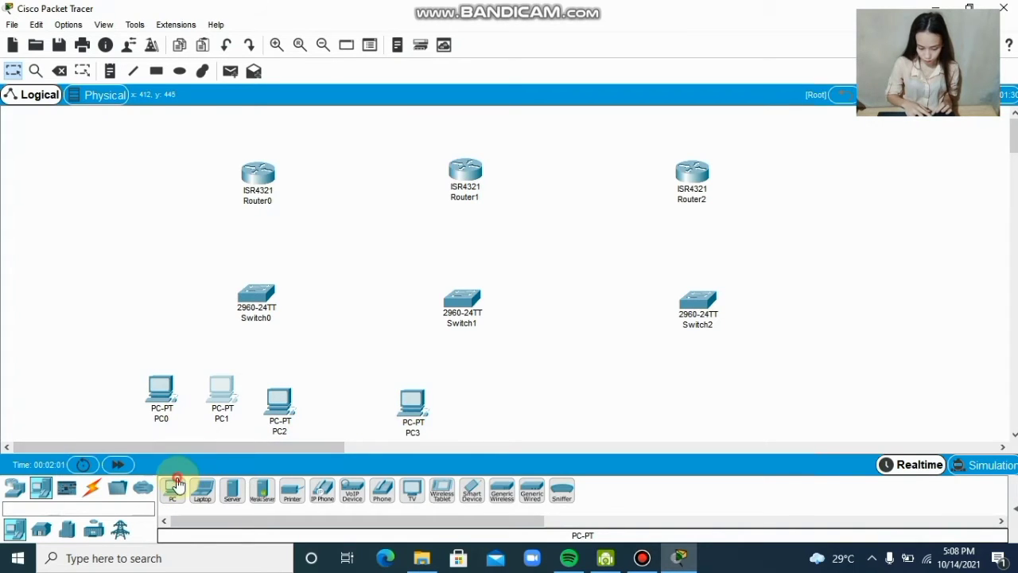
{"action": "left_click_drag", "start_coordinate": [177, 483], "coordinate": [456, 406]}
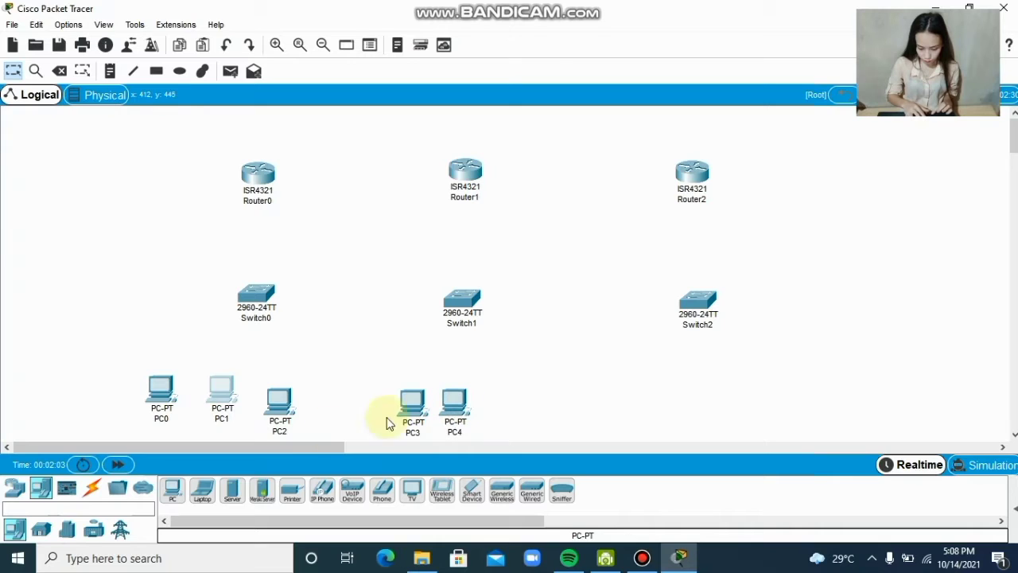
{"action": "left_click", "coordinate": [175, 489]}
{"action": "left_click_drag", "start_coordinate": [175, 489], "coordinate": [522, 411]}
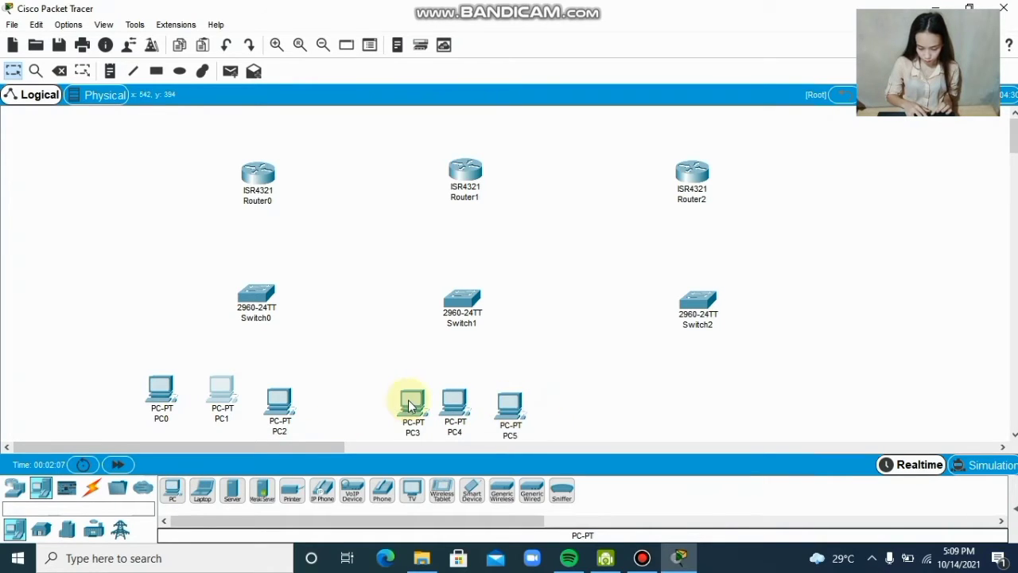
{"action": "left_click_drag", "start_coordinate": [411, 403], "coordinate": [364, 420]}
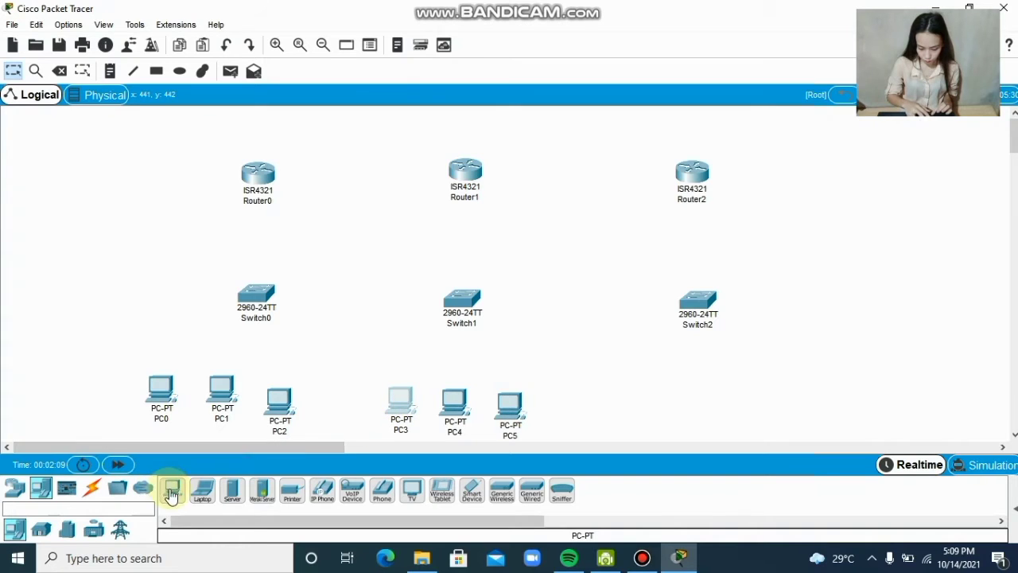
Place three PCs side by side below Switch2
{"action": "left_click_drag", "start_coordinate": [172, 487], "coordinate": [627, 405]}
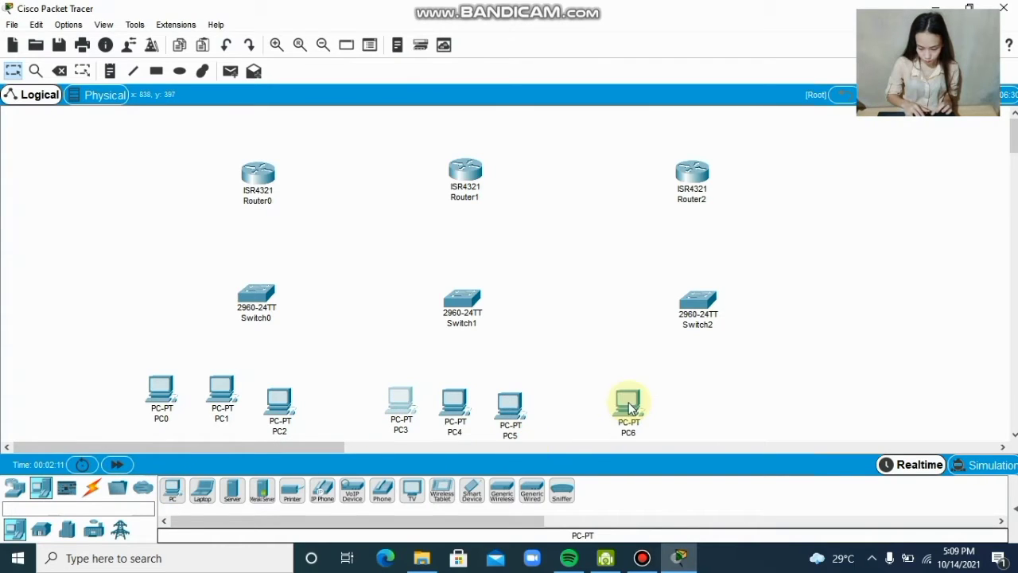
{"action": "left_click", "coordinate": [175, 486]}
{"action": "left_click_drag", "start_coordinate": [175, 487], "coordinate": [676, 408]}
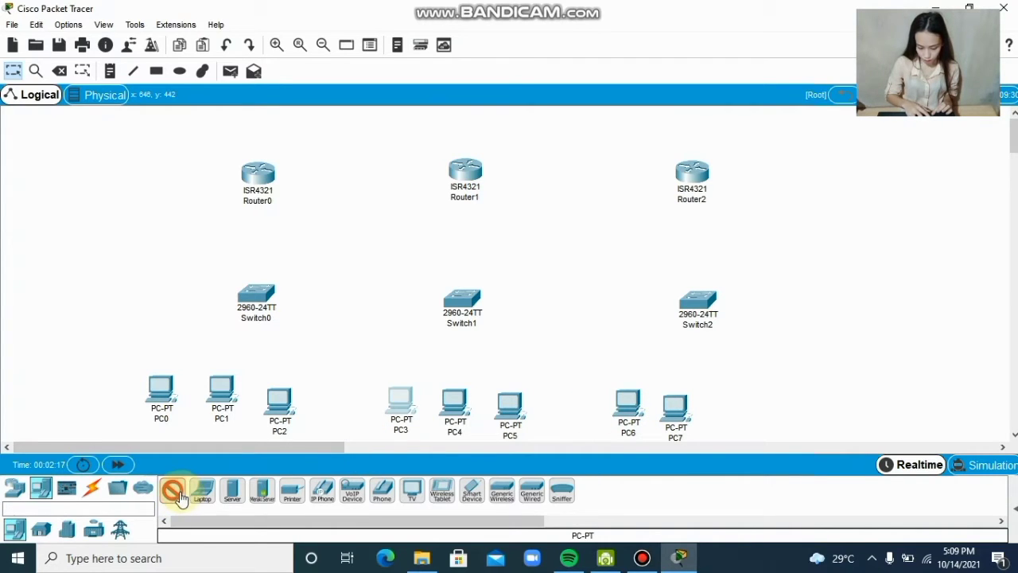
{"action": "left_click_drag", "start_coordinate": [180, 497], "coordinate": [641, 402]}
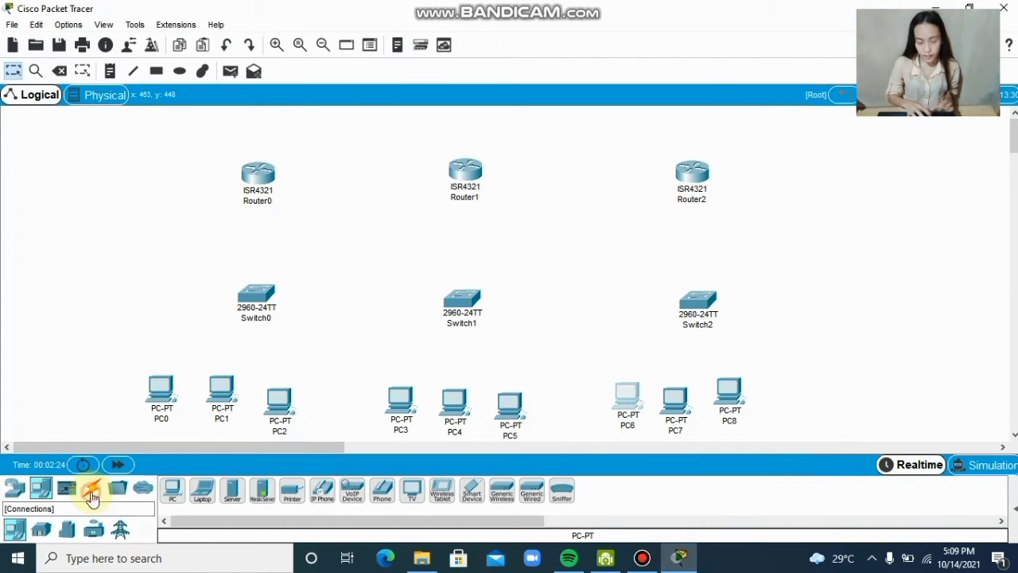
Connect PC0's FastEthernet0 to Switch0's FastEthernet0/1 with a copper straight-through cable
{"action": "left_click", "coordinate": [93, 488]}
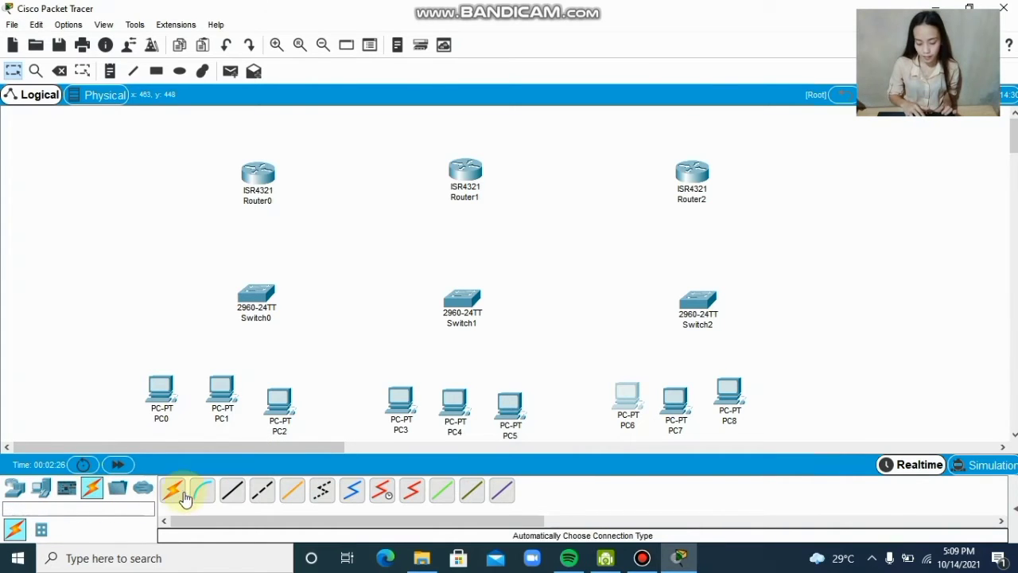
{"action": "left_click", "coordinate": [233, 492]}
{"action": "left_click", "coordinate": [164, 398]}
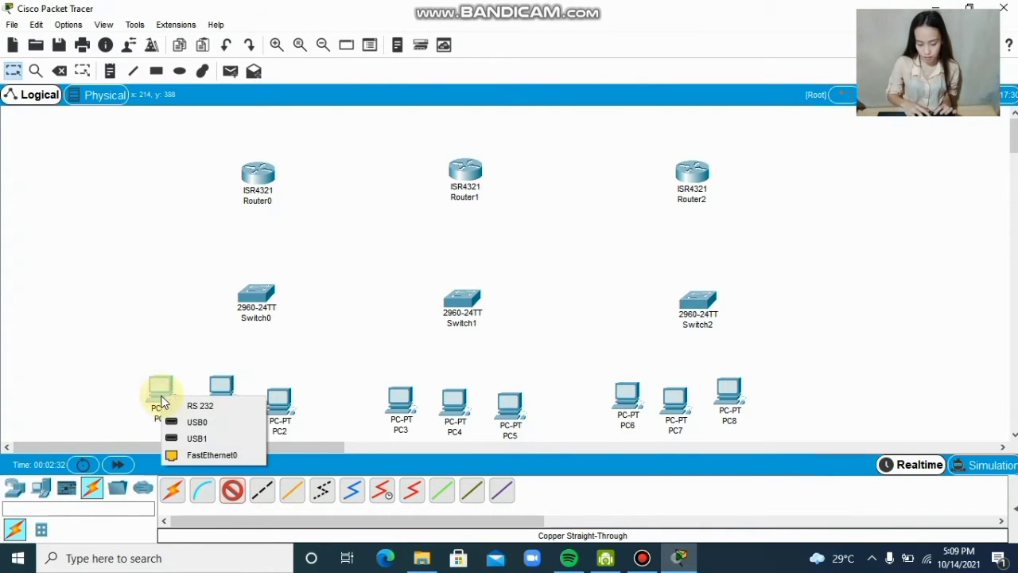
{"action": "left_click", "coordinate": [194, 455]}
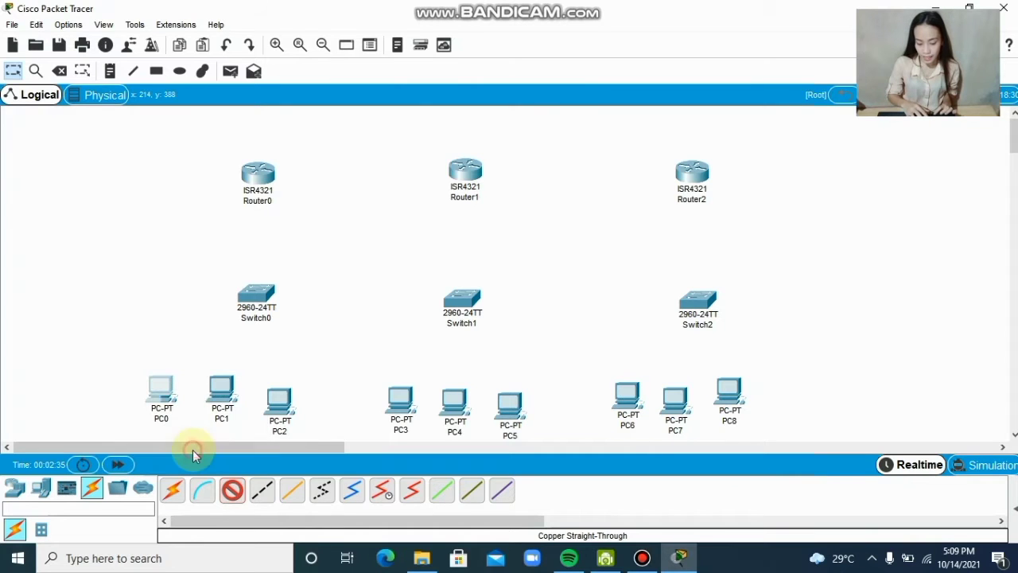
{"action": "left_click", "coordinate": [256, 301]}
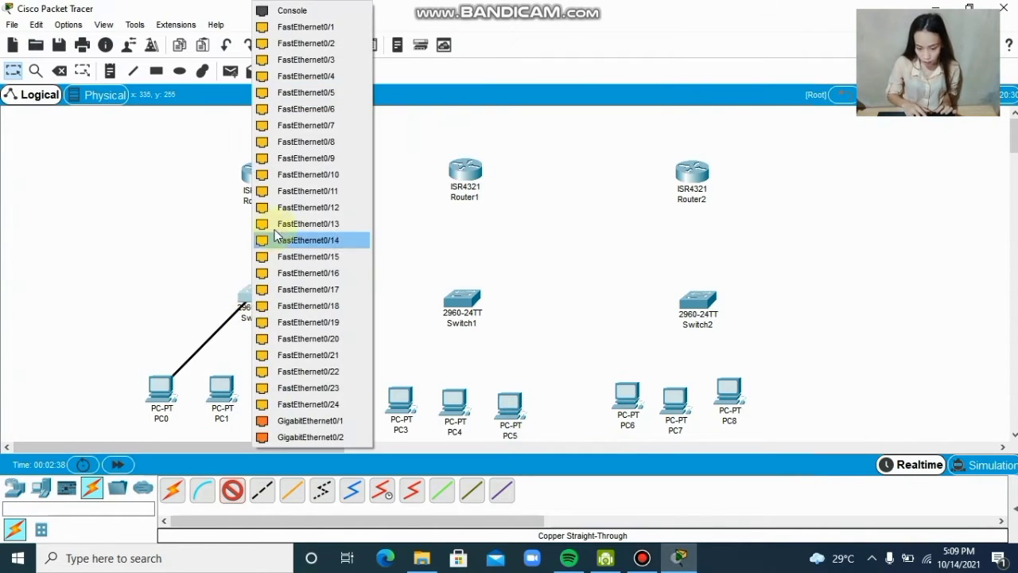
{"action": "left_click", "coordinate": [315, 28]}
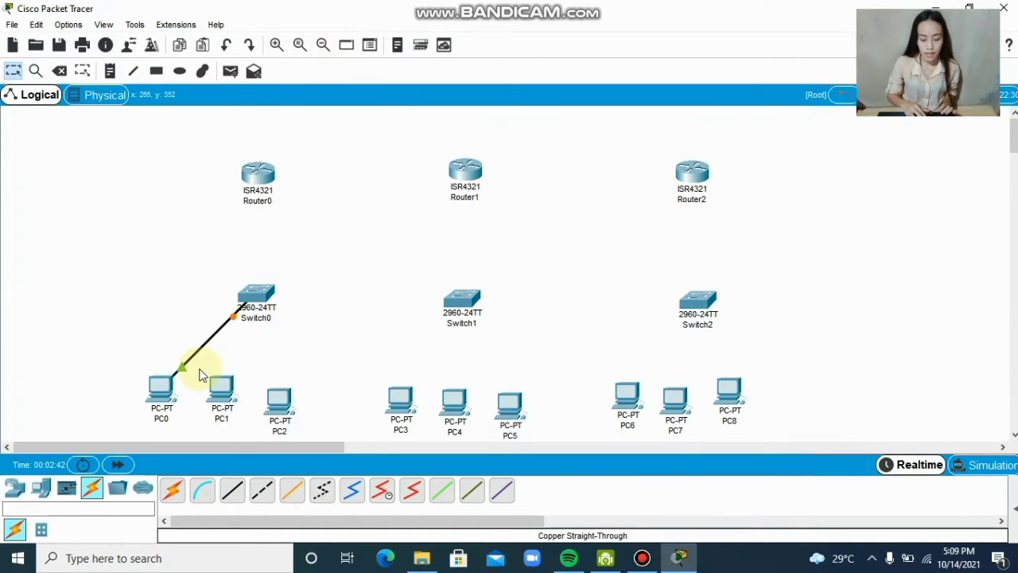
Connect PC1's FastEthernet0 to Switch0's FastEthernet0/2 with a copper straight-through cable
{"action": "left_click", "coordinate": [237, 491]}
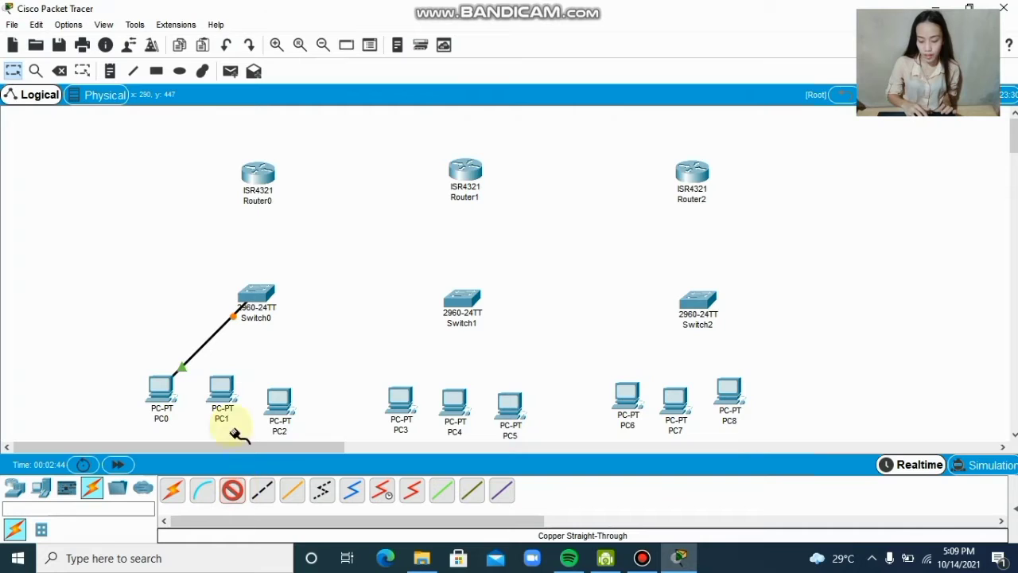
{"action": "left_click", "coordinate": [229, 400]}
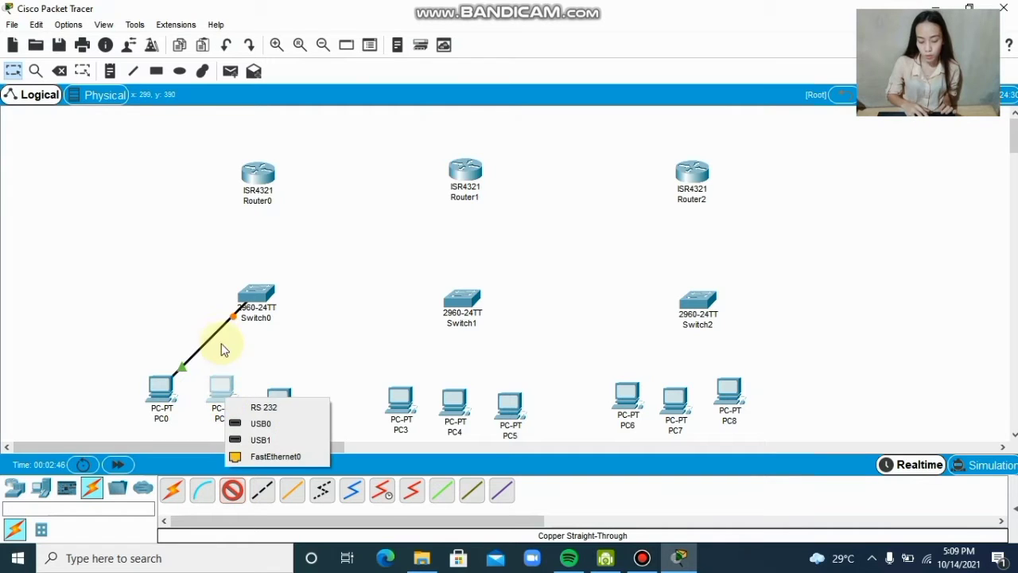
{"action": "left_click", "coordinate": [270, 456]}
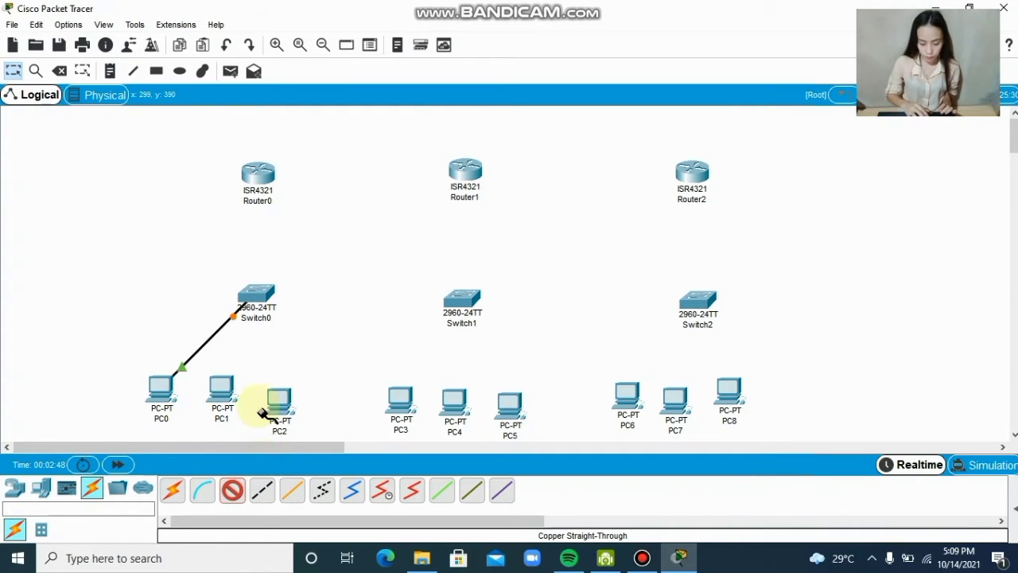
{"action": "left_click", "coordinate": [255, 299]}
{"action": "left_click", "coordinate": [300, 29]}
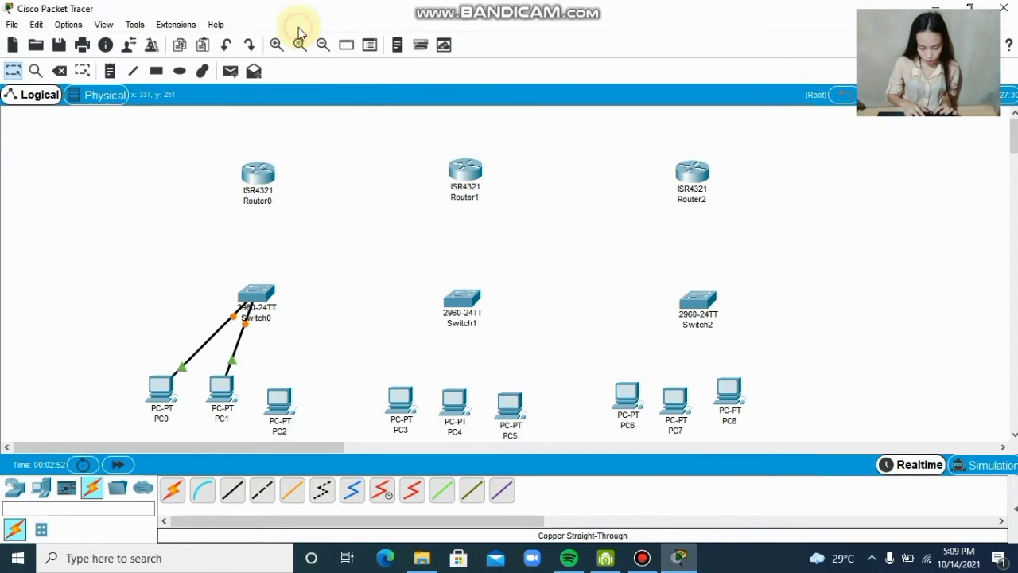
Connect PC2's FastEthernet0 to Switch0's FastEthernet0/3 with a copper straight-through cable
{"action": "left_click", "coordinate": [234, 488]}
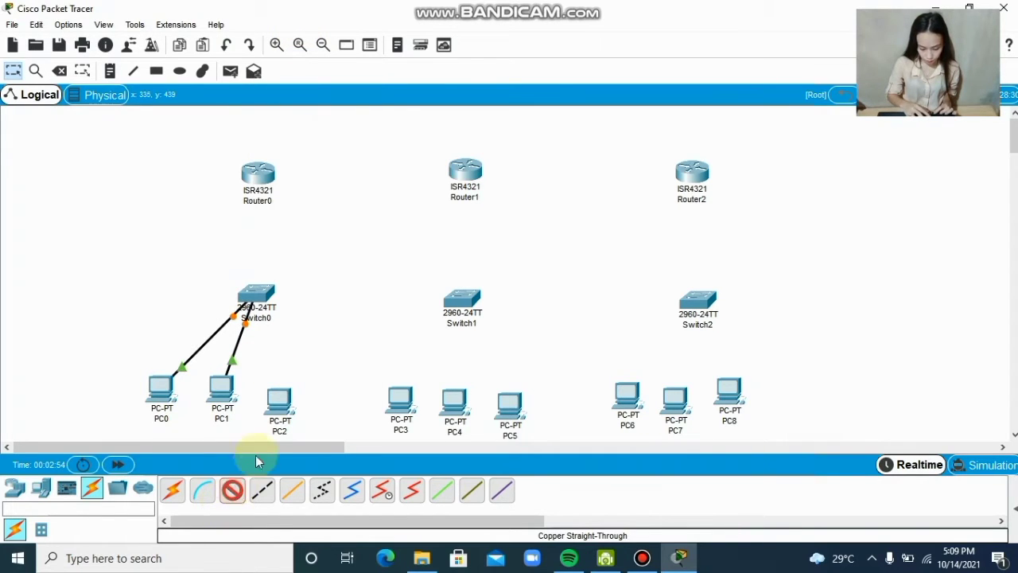
{"action": "left_click", "coordinate": [283, 402]}
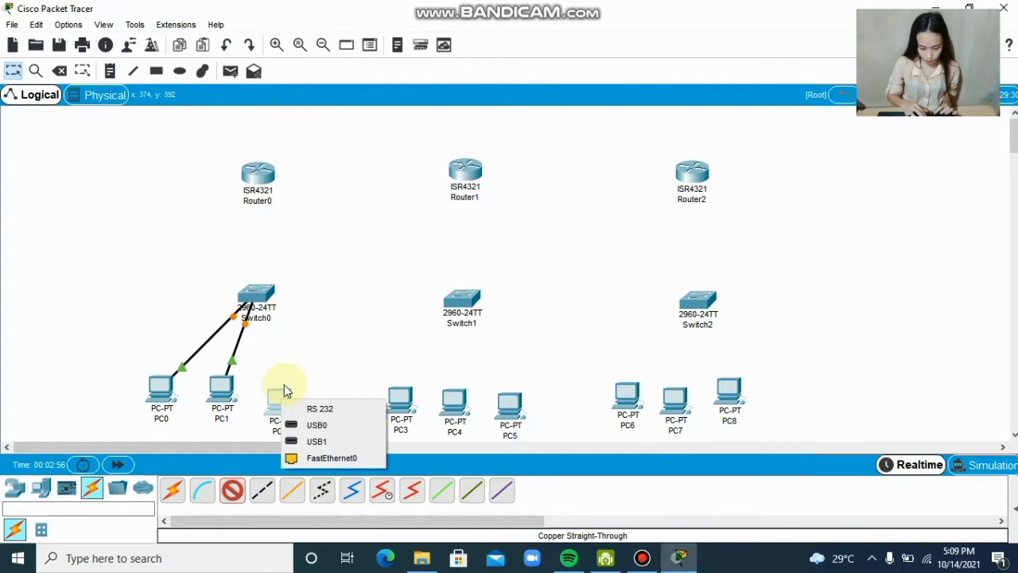
{"action": "left_click", "coordinate": [316, 460]}
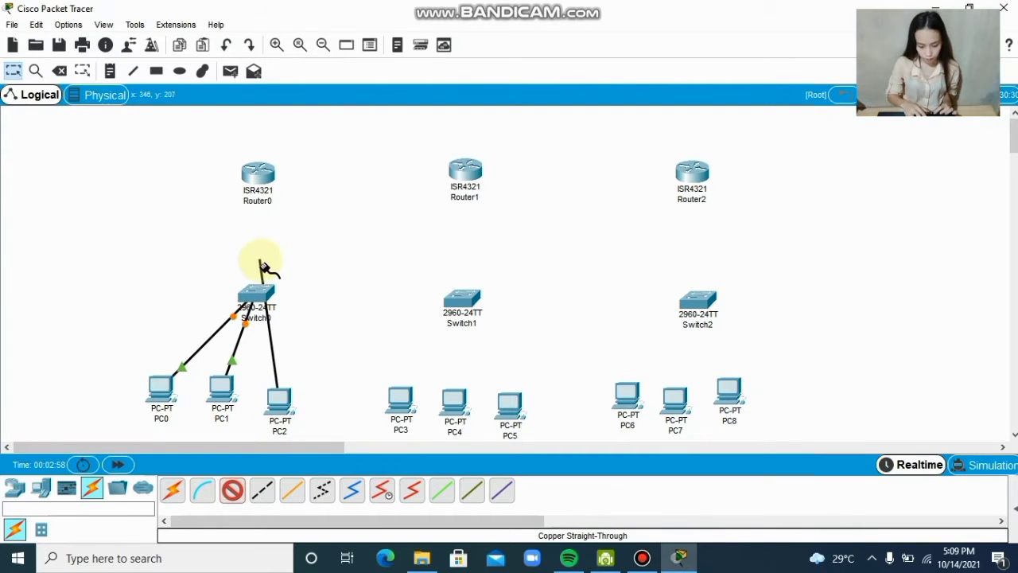
{"action": "left_click", "coordinate": [257, 293]}
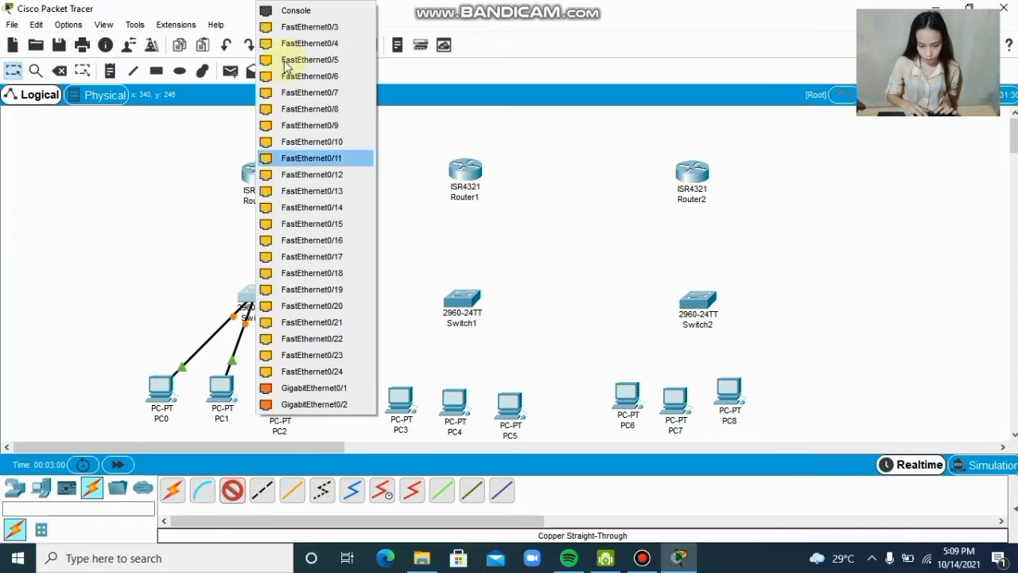
{"action": "left_click", "coordinate": [299, 30]}
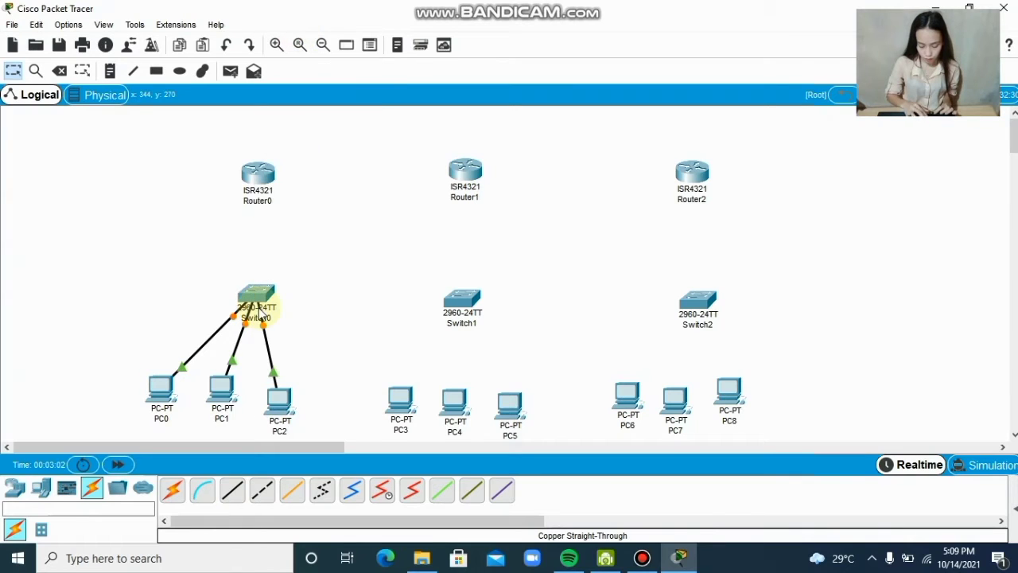
Connect PC3's FastEthernet0 to Switch1's FastEthernet0/1 with a copper straight-through cable
{"action": "left_click", "coordinate": [228, 495]}
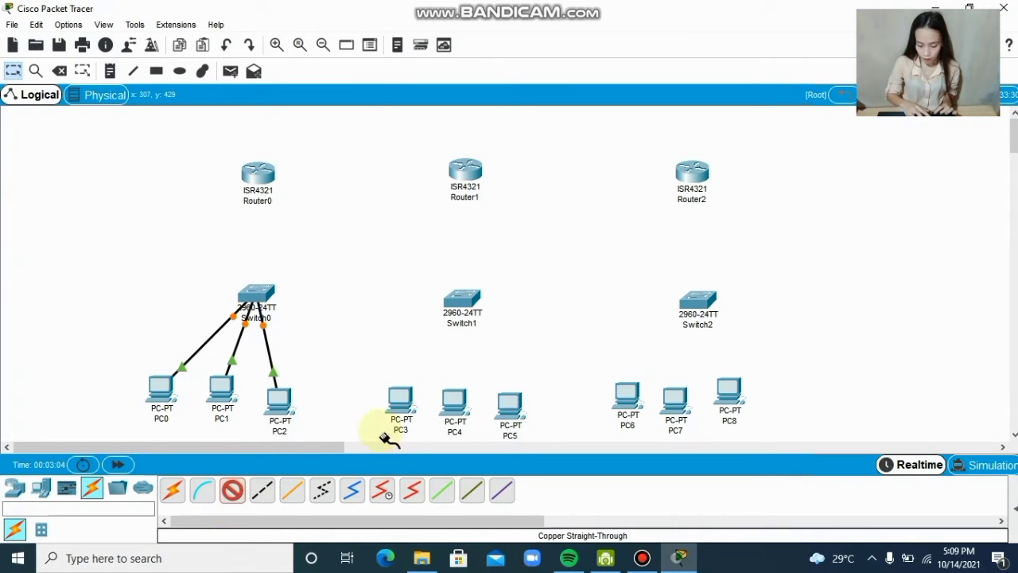
{"action": "left_click", "coordinate": [399, 402]}
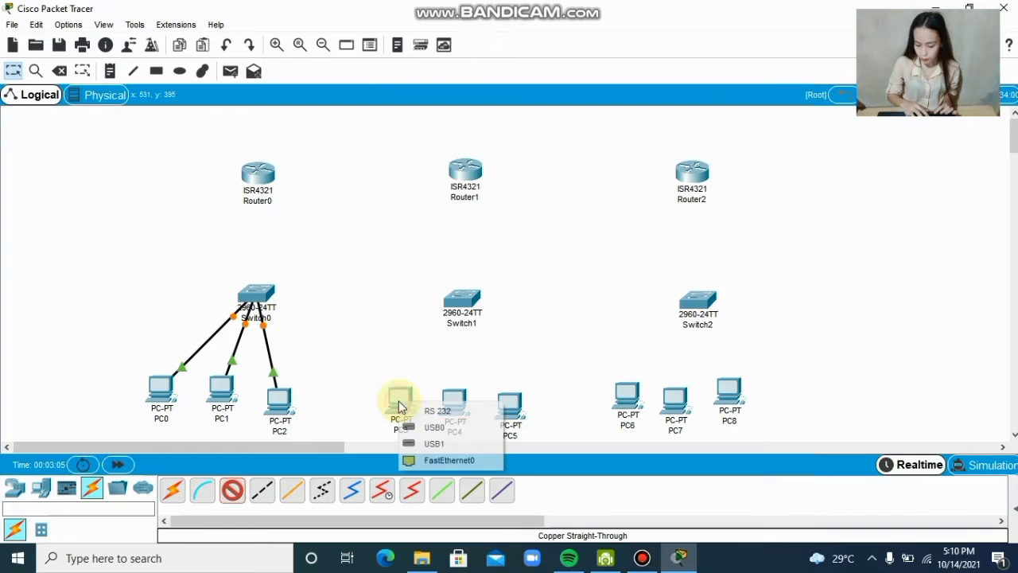
{"action": "left_click", "coordinate": [422, 460]}
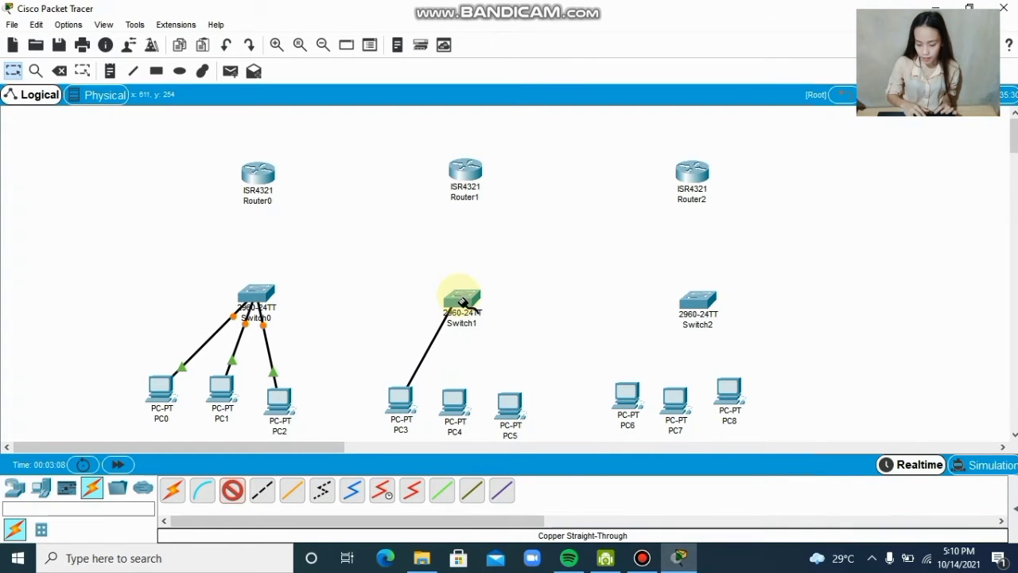
{"action": "left_click", "coordinate": [464, 296]}
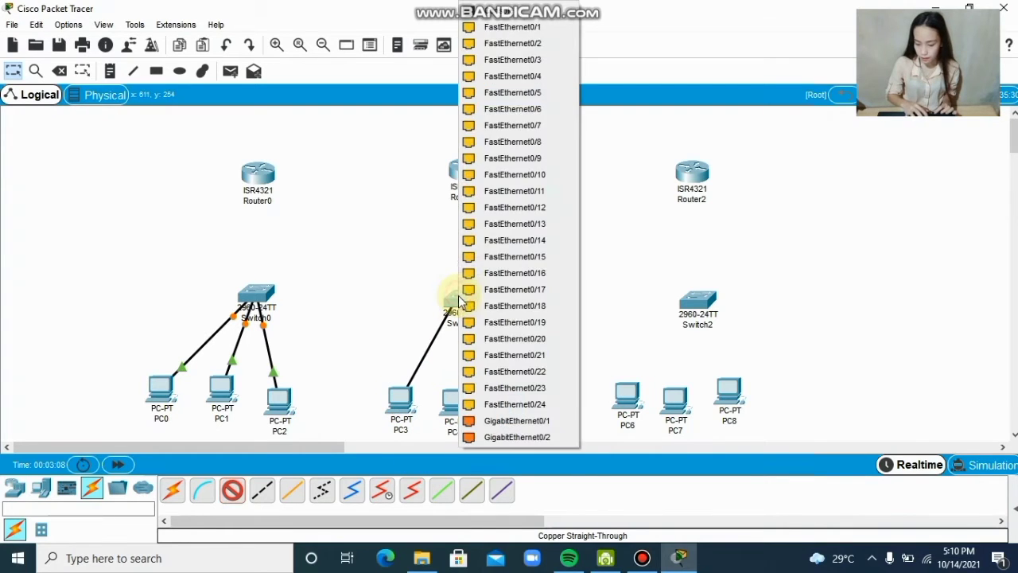
{"action": "left_click", "coordinate": [516, 29]}
Connect PC4's FastEthernet0 to Switch1's FastEthernet0/2 with a copper straight-through cable
{"action": "left_click", "coordinate": [232, 490]}
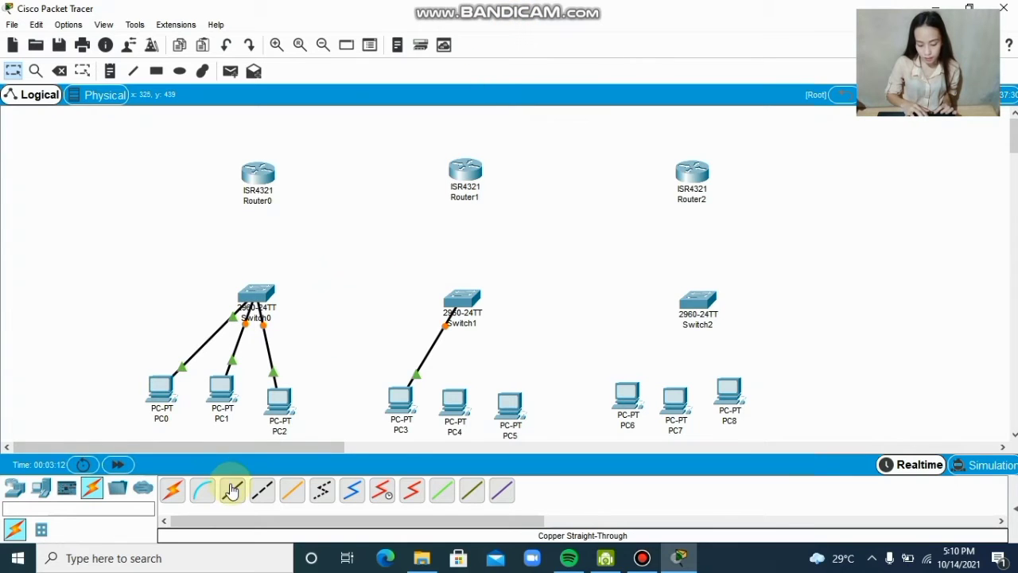
{"action": "left_click", "coordinate": [460, 397]}
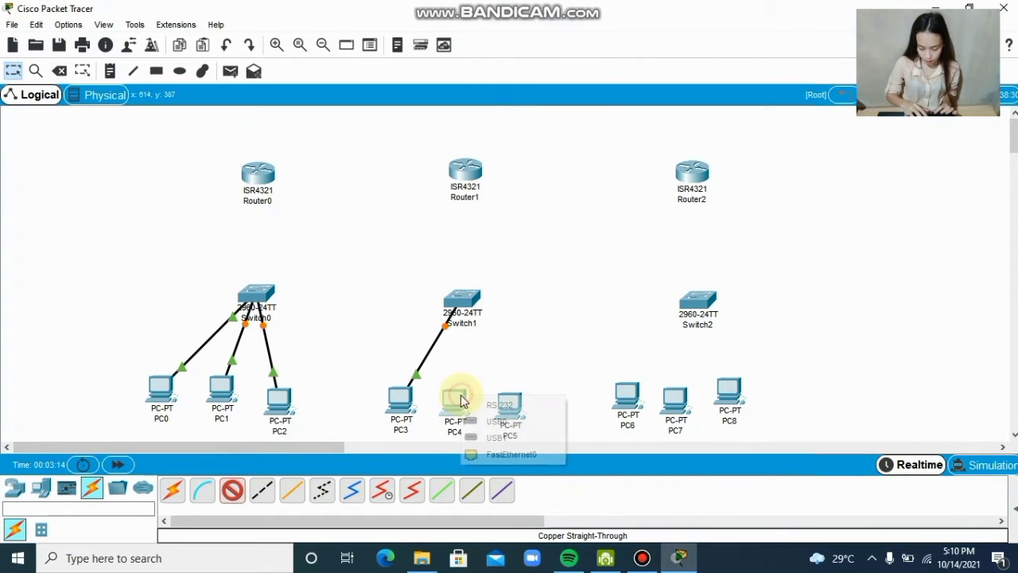
{"action": "left_click", "coordinate": [481, 454]}
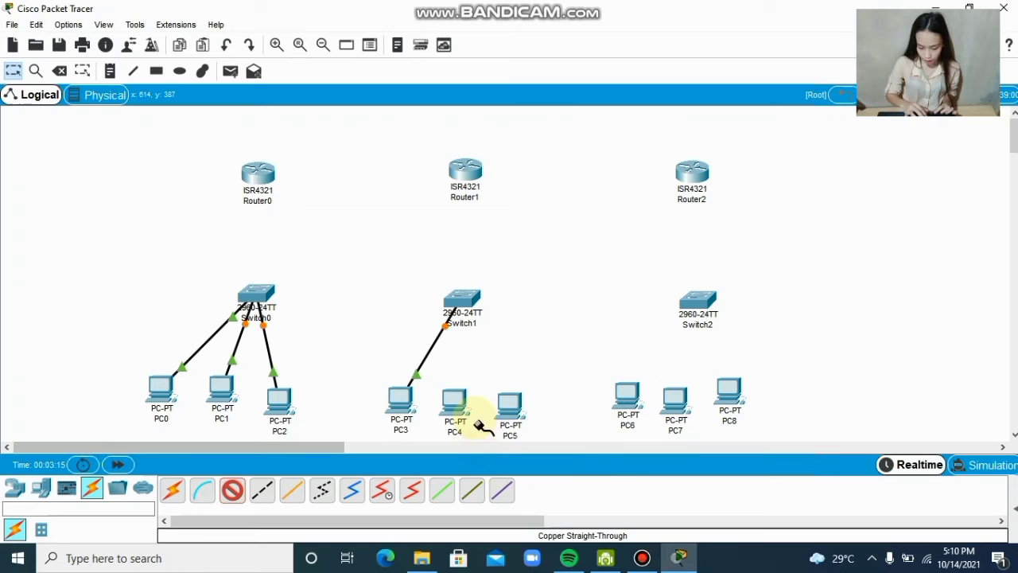
{"action": "left_click", "coordinate": [462, 305]}
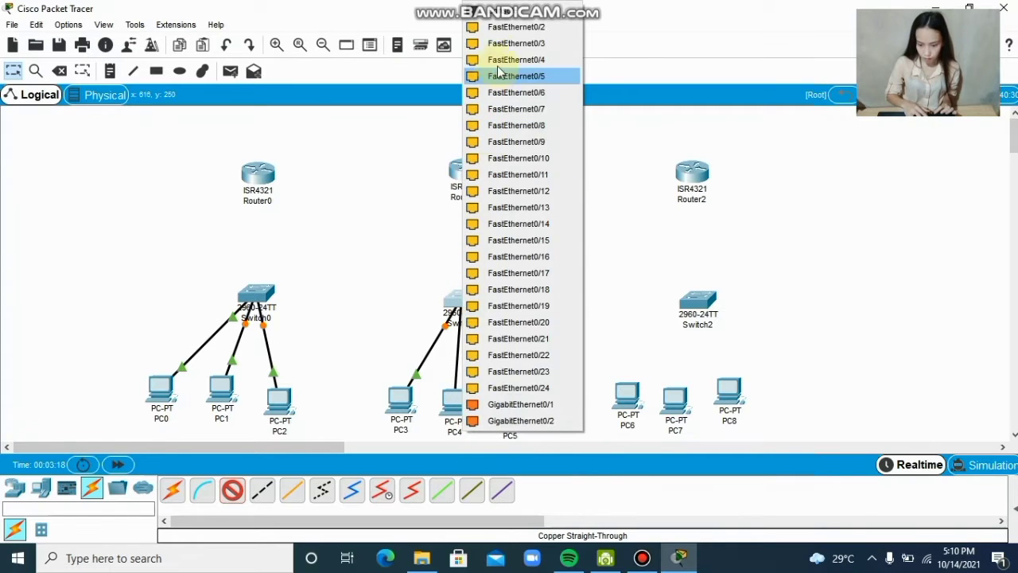
{"action": "left_click", "coordinate": [496, 27]}
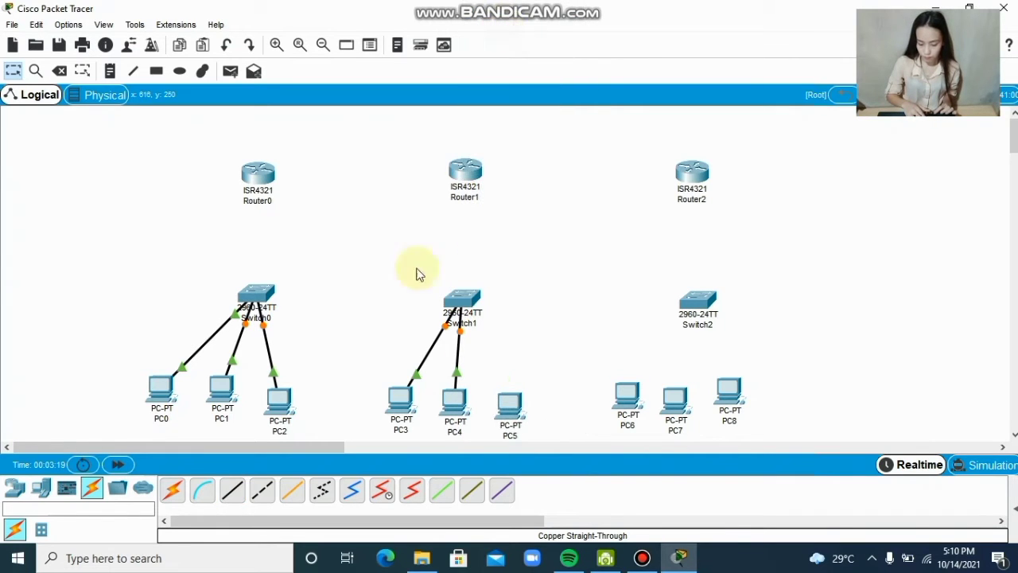
Connect PC5's FastEthernet0 to Switch1's FastEthernet0/3 with a copper straight-through cable
{"action": "left_click", "coordinate": [238, 487]}
{"action": "left_click", "coordinate": [510, 404]}
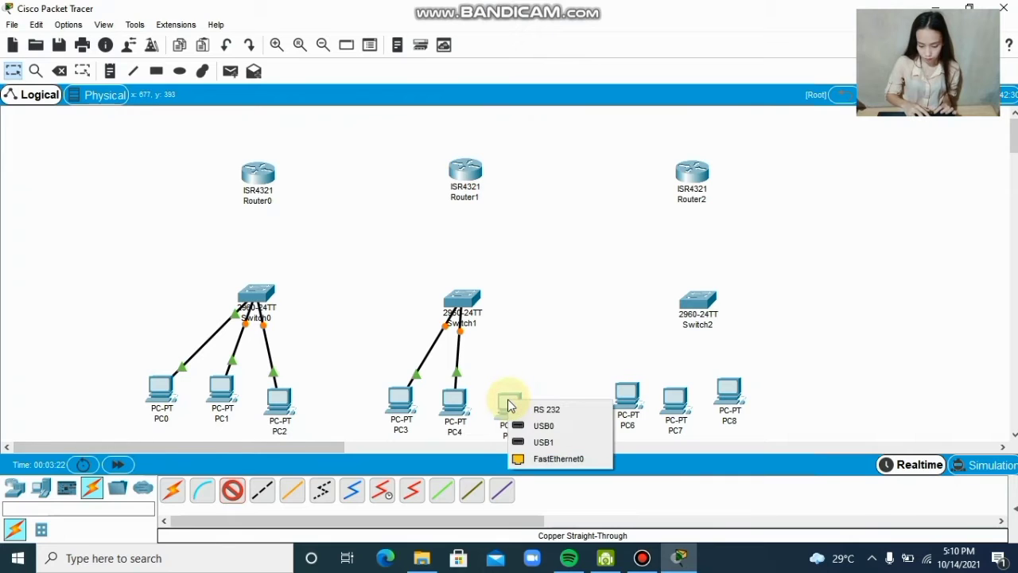
{"action": "left_click", "coordinate": [549, 458]}
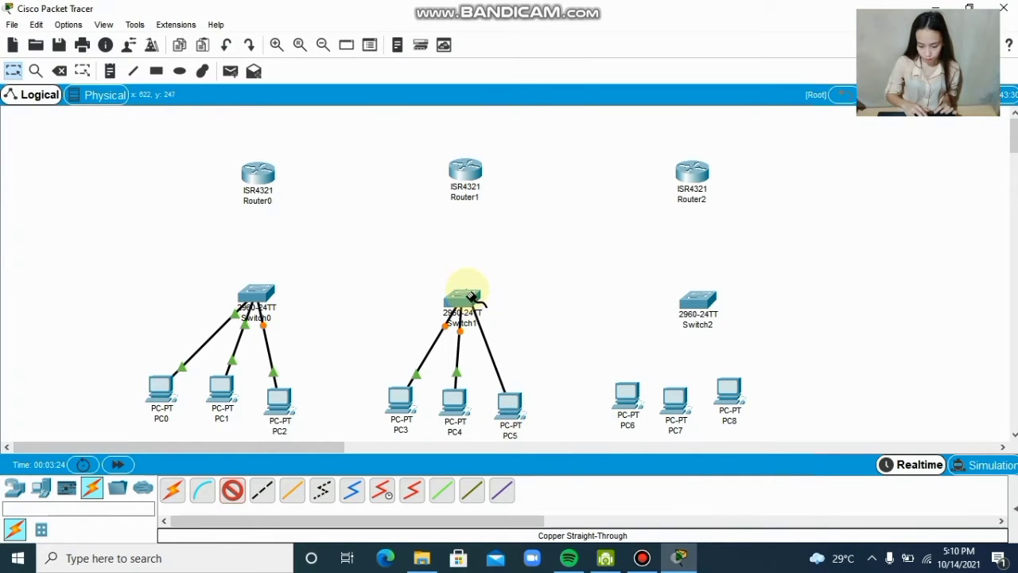
{"action": "left_click", "coordinate": [472, 298]}
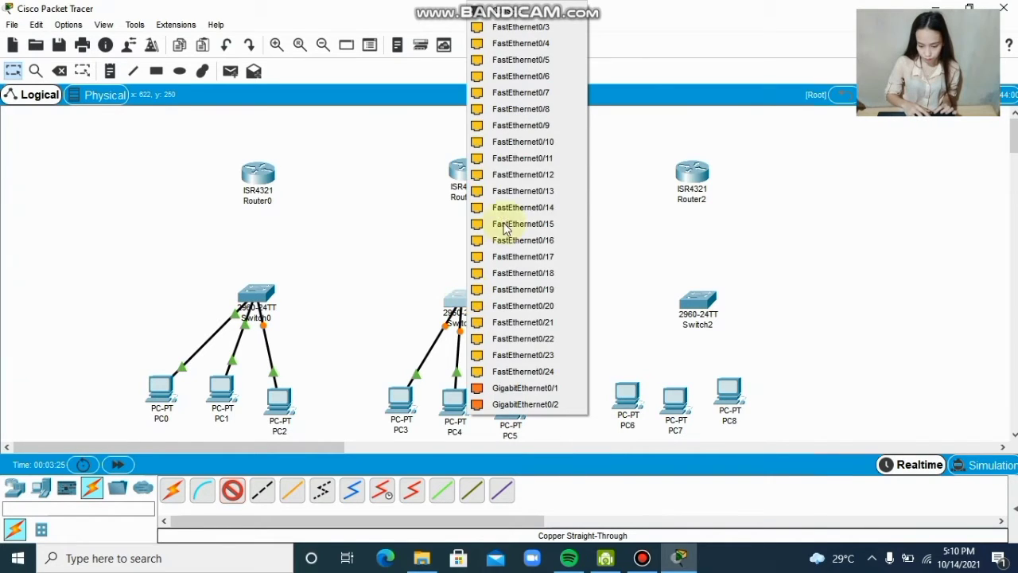
{"action": "left_click", "coordinate": [537, 30]}
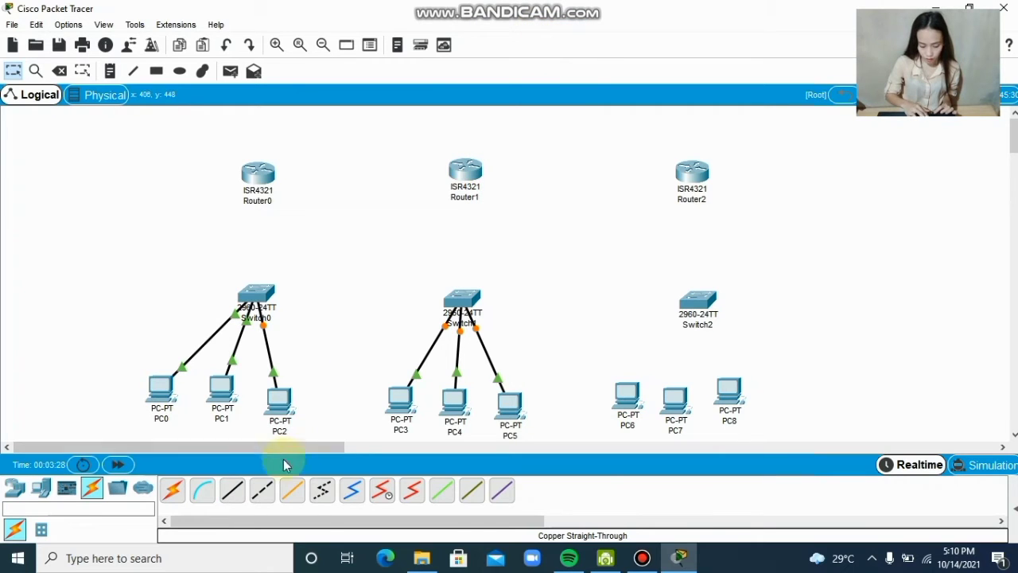
Connect PC6's FastEthernet0 to Switch2's FastEthernet0/1 with a copper straight-through cable
{"action": "left_click", "coordinate": [236, 489]}
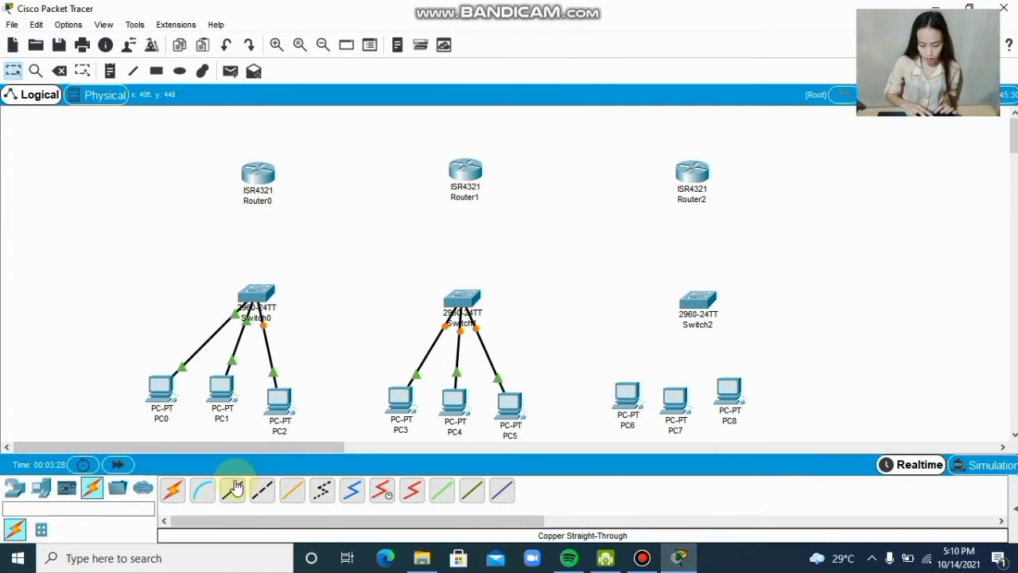
{"action": "left_click", "coordinate": [625, 400]}
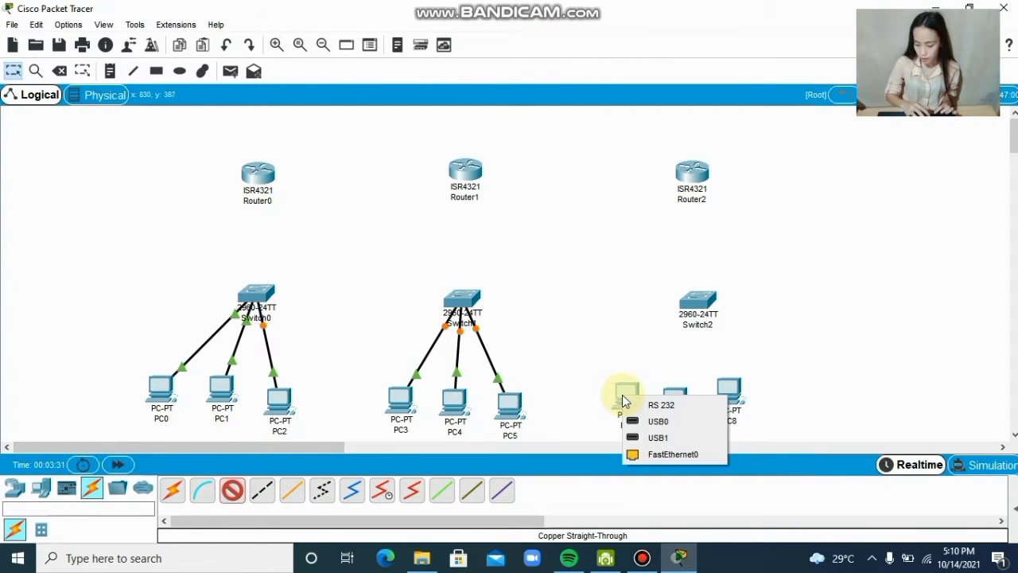
{"action": "left_click", "coordinate": [654, 454]}
{"action": "left_click", "coordinate": [694, 303]}
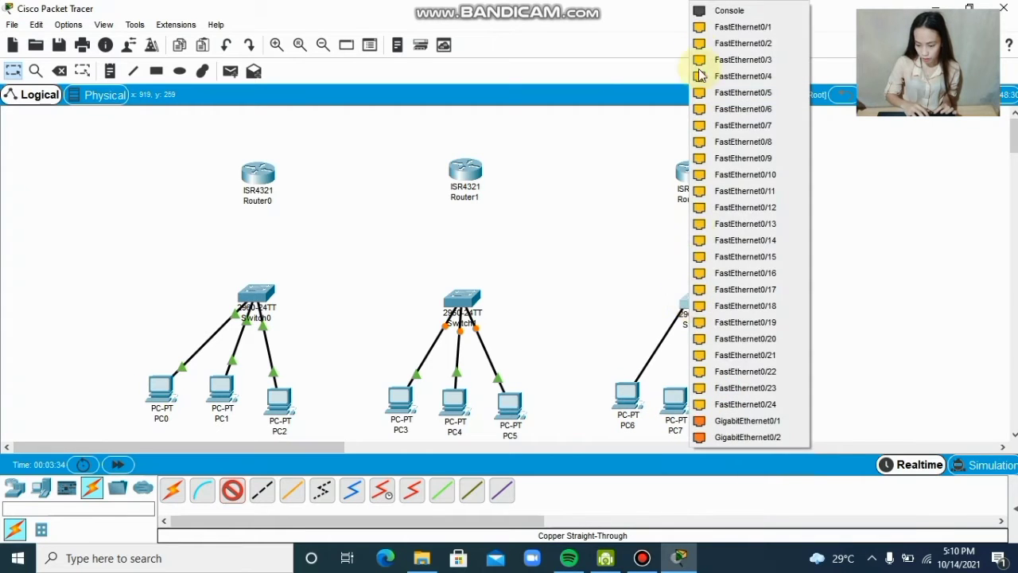
{"action": "left_click", "coordinate": [702, 31]}
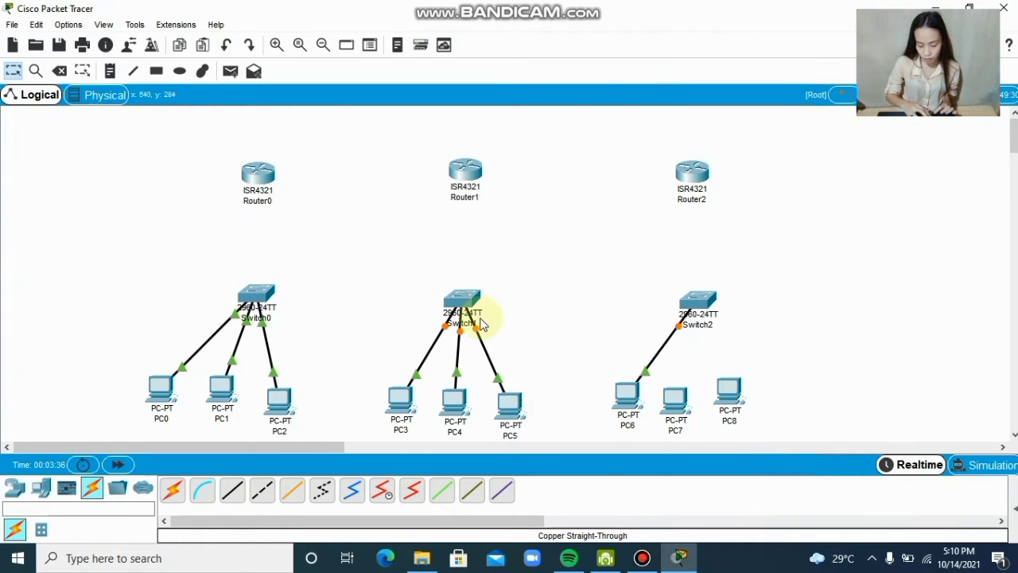
Connect PC7's FastEthernet0 to Switch2's FastEthernet0/2 with a copper straight-through cable
{"action": "left_click", "coordinate": [233, 491]}
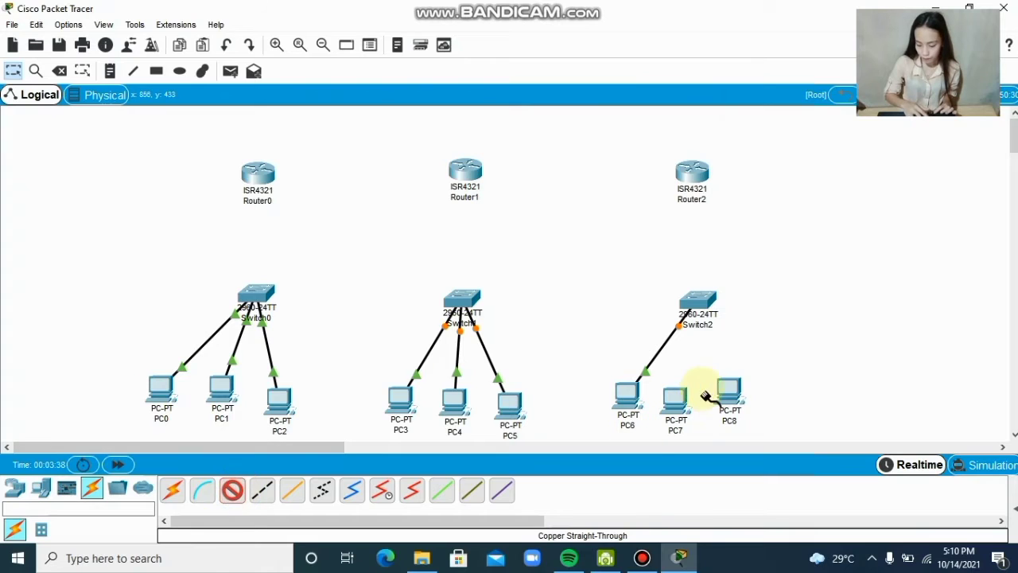
{"action": "left_click", "coordinate": [676, 399]}
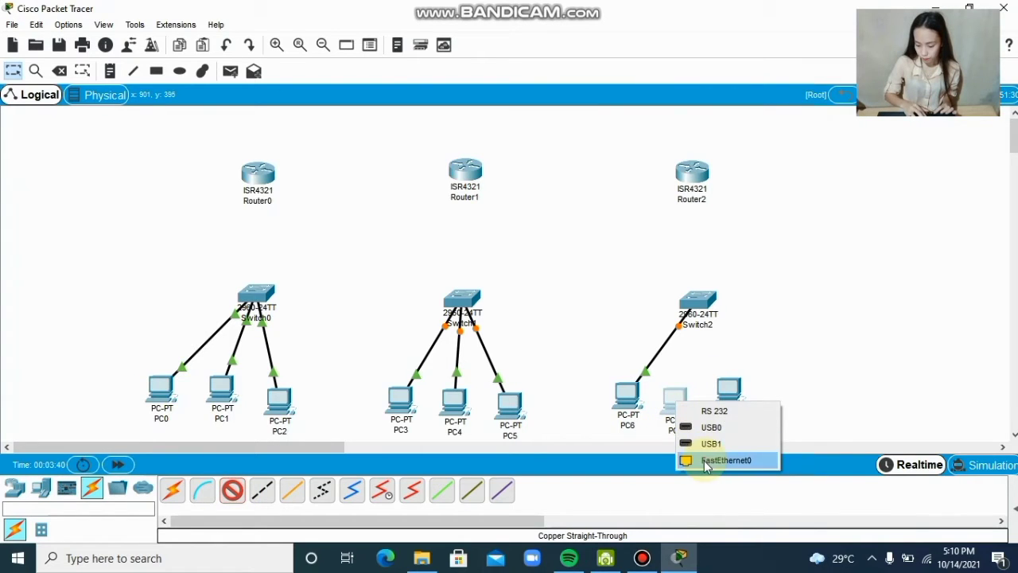
{"action": "left_click", "coordinate": [704, 460]}
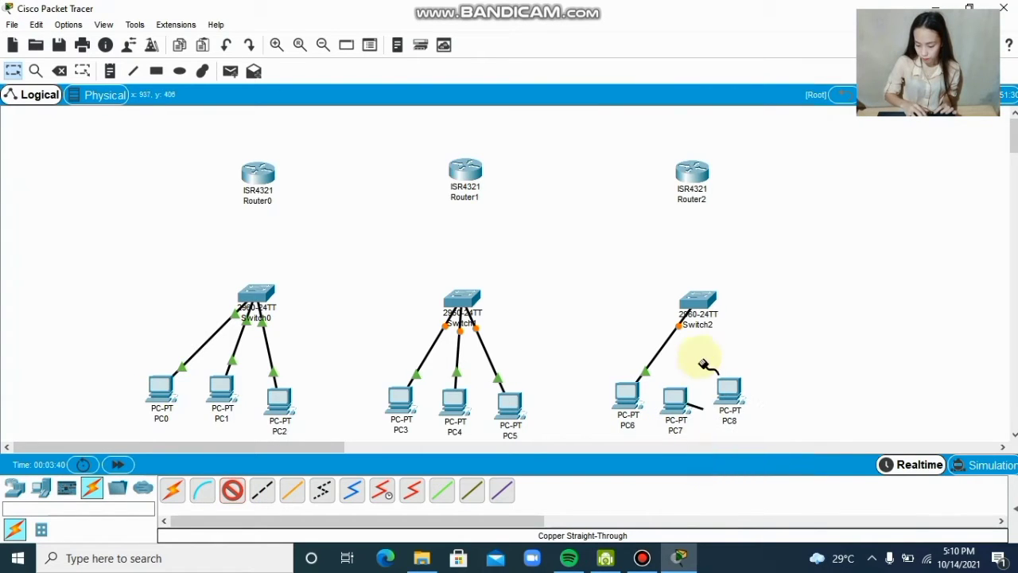
{"action": "left_click", "coordinate": [699, 298]}
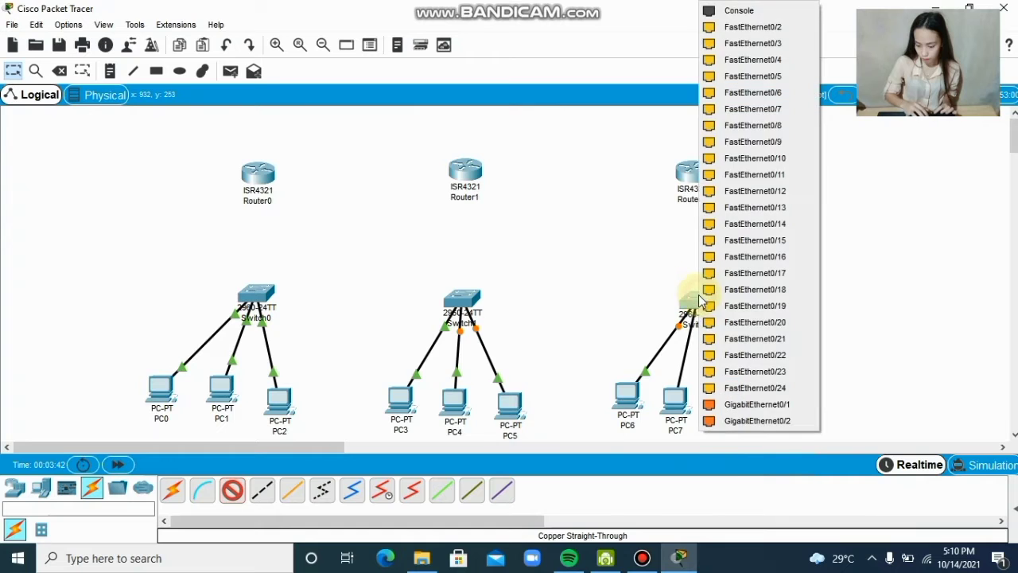
{"action": "left_click", "coordinate": [729, 27]}
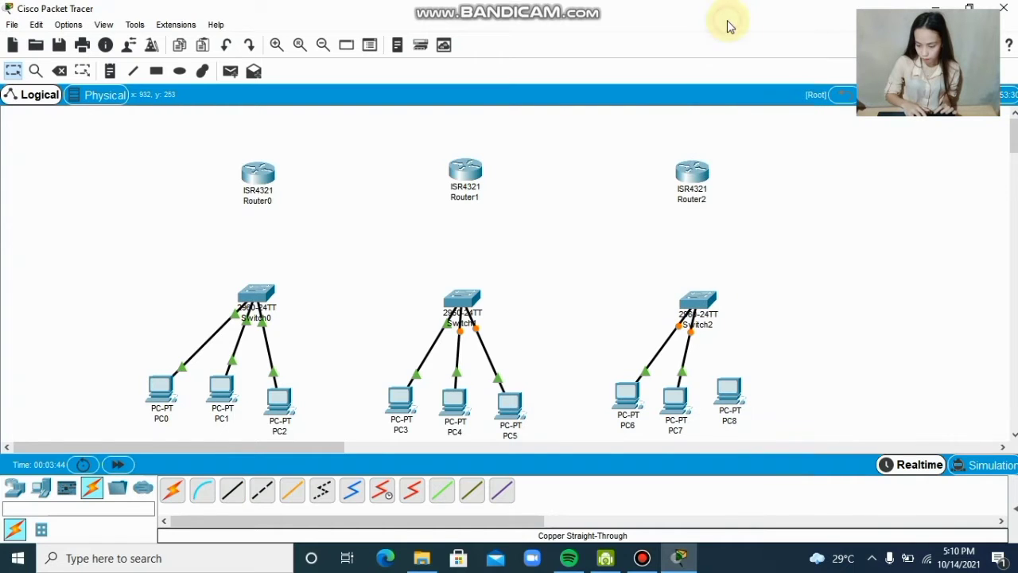
Connect PC8's FastEthernet0 to Switch2's FastEthernet0/3 with a copper straight-through cable
{"action": "left_click", "coordinate": [233, 491]}
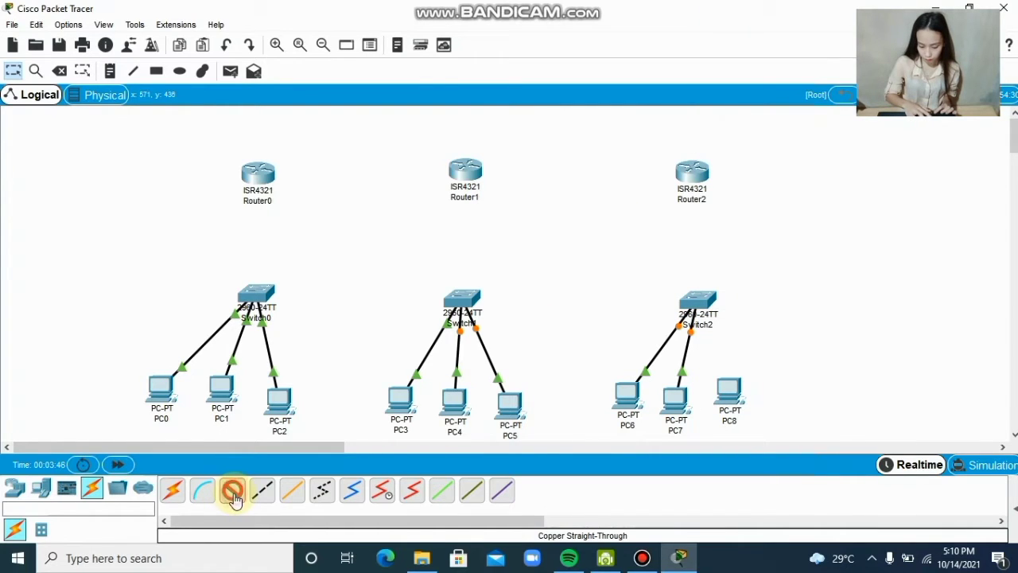
{"action": "left_click", "coordinate": [737, 389]}
{"action": "left_click", "coordinate": [758, 444]}
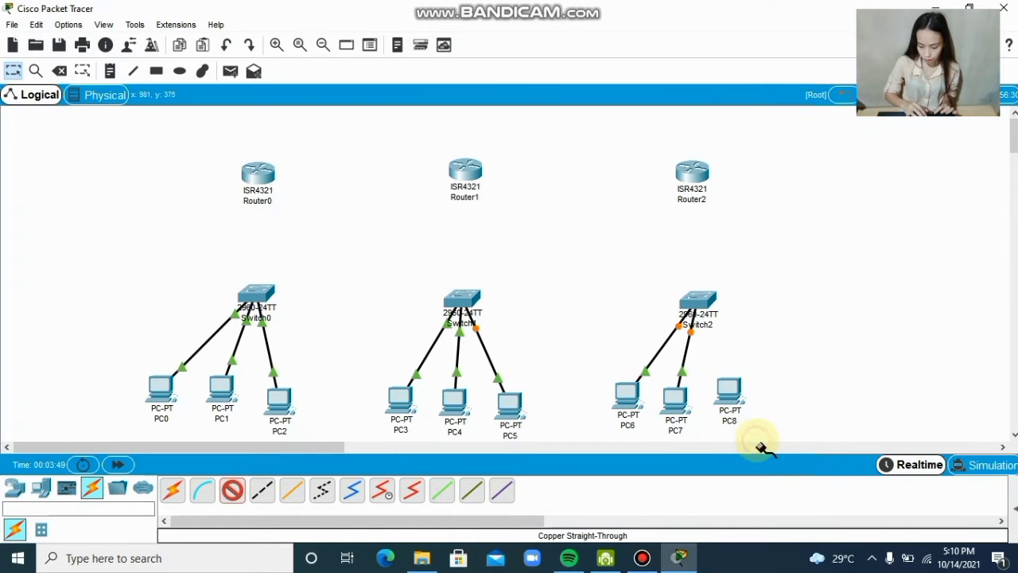
{"action": "left_click", "coordinate": [703, 307]}
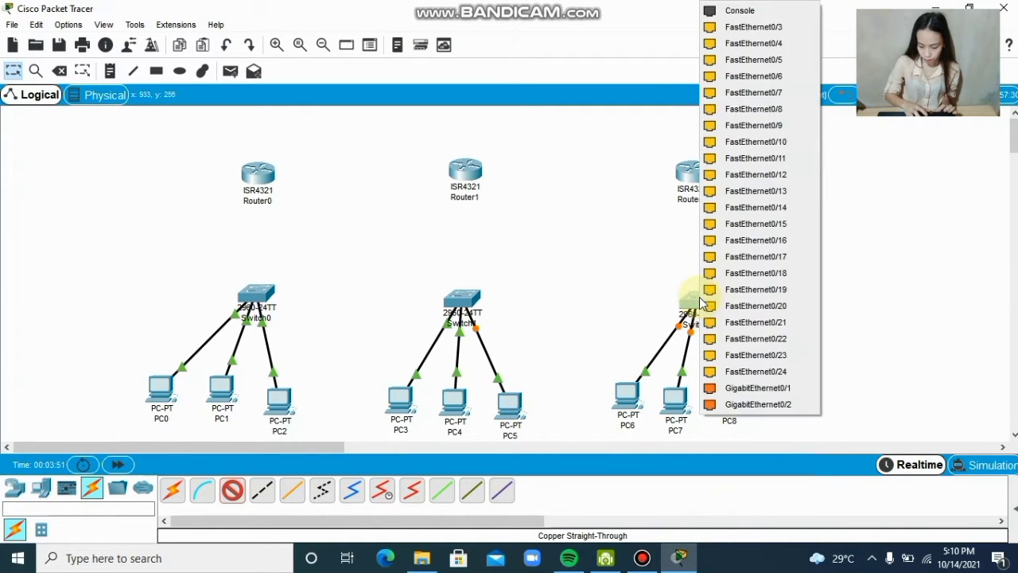
{"action": "left_click", "coordinate": [749, 30]}
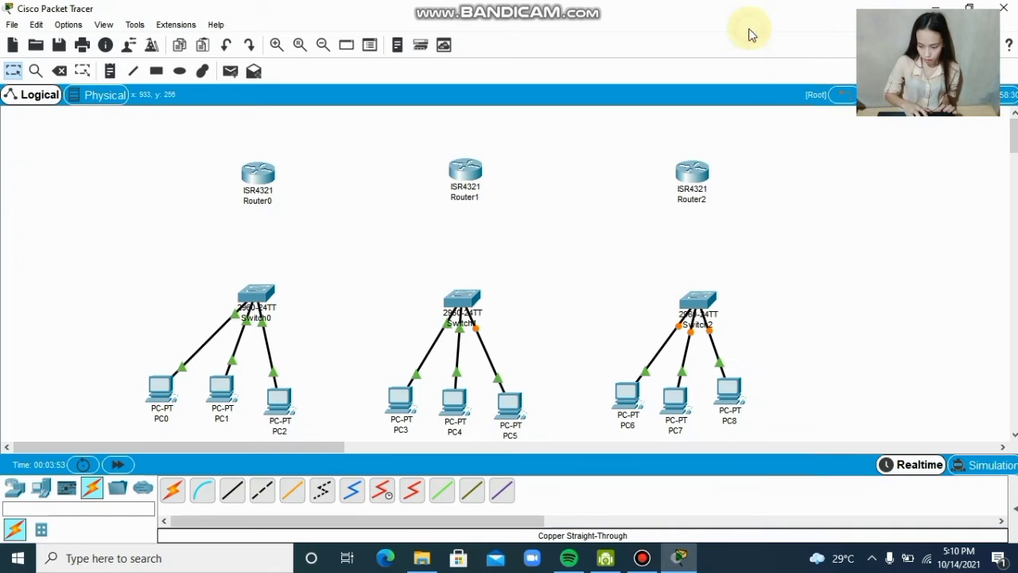
Connect Switch0's GigabitEthernet0/1 to Router0's GigabitEthernet0/0/0 with a copper straight-through cable
{"action": "left_click", "coordinate": [254, 299]}
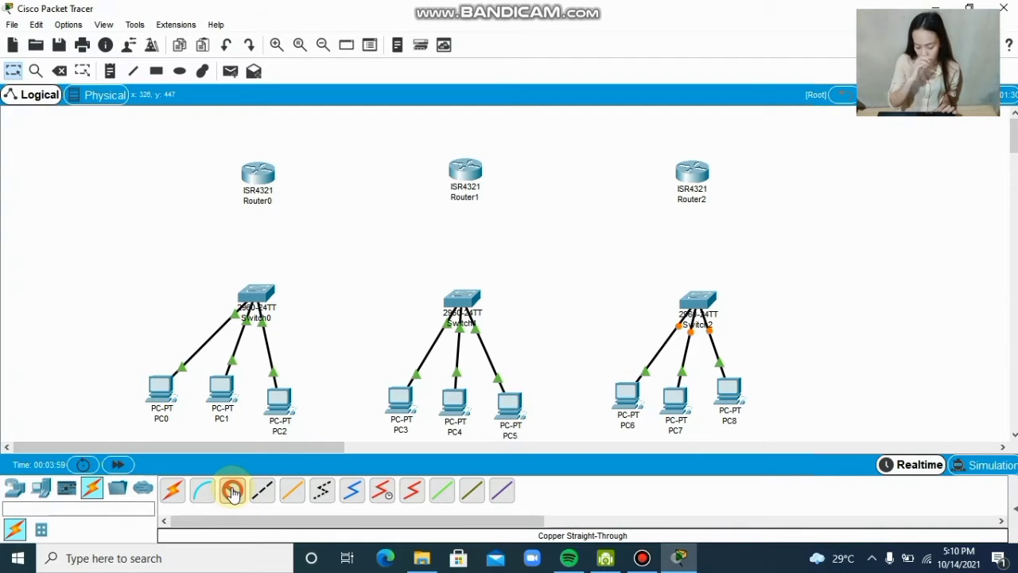
{"action": "left_click", "coordinate": [245, 295]}
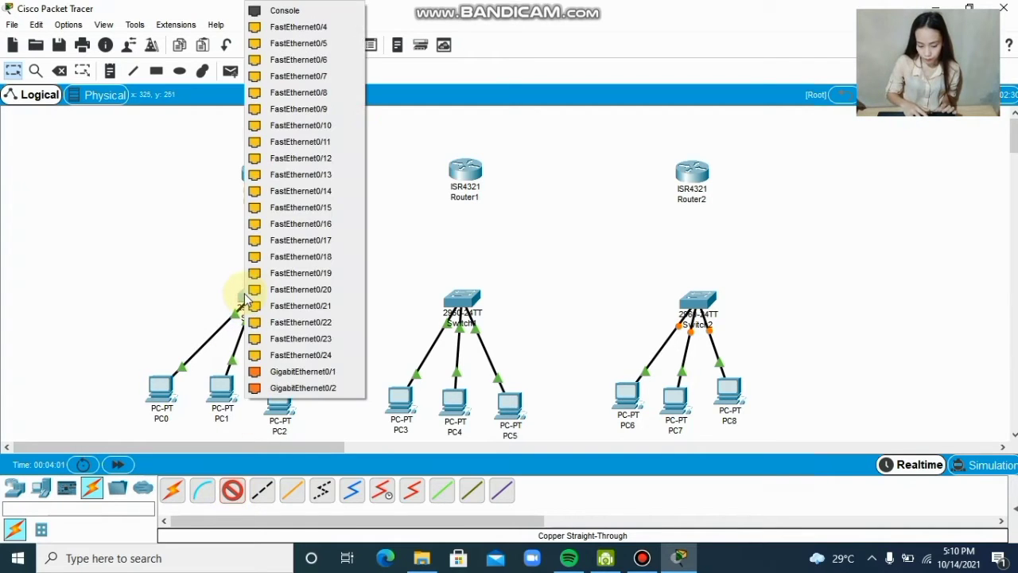
{"action": "left_click", "coordinate": [315, 372]}
{"action": "left_click", "coordinate": [255, 173]}
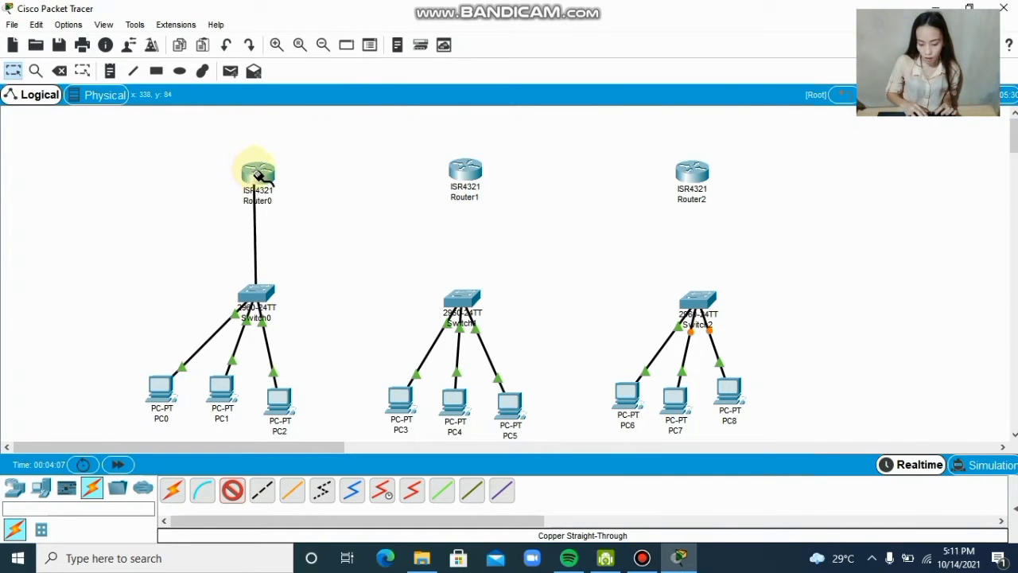
{"action": "left_click", "coordinate": [256, 173]}
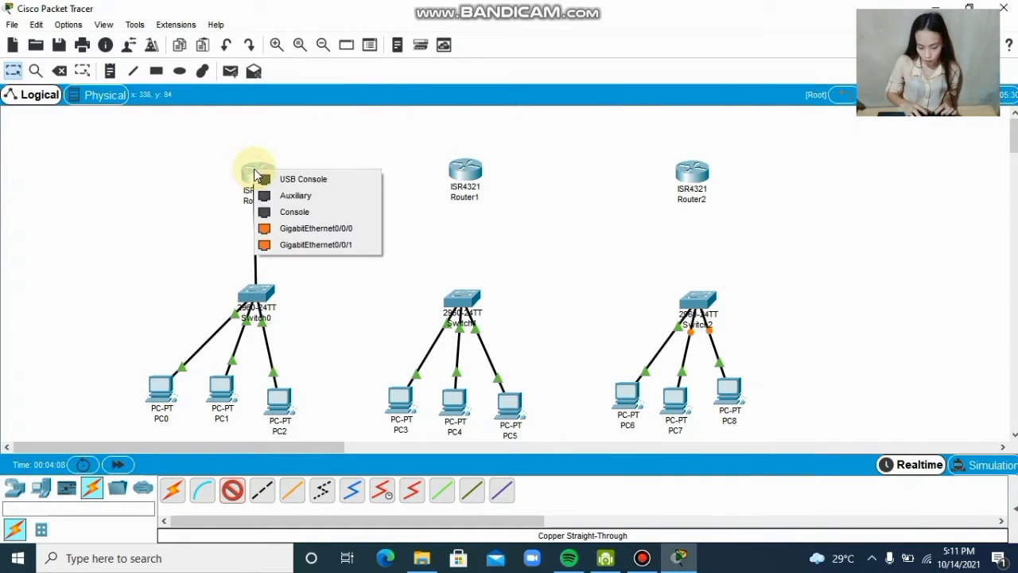
{"action": "left_click", "coordinate": [290, 228]}
Connect Switch1's GigabitEthernet0/1 to Router1's GigabitEthernet0/0/0 with a copper straight-through cable
{"action": "left_click", "coordinate": [233, 491]}
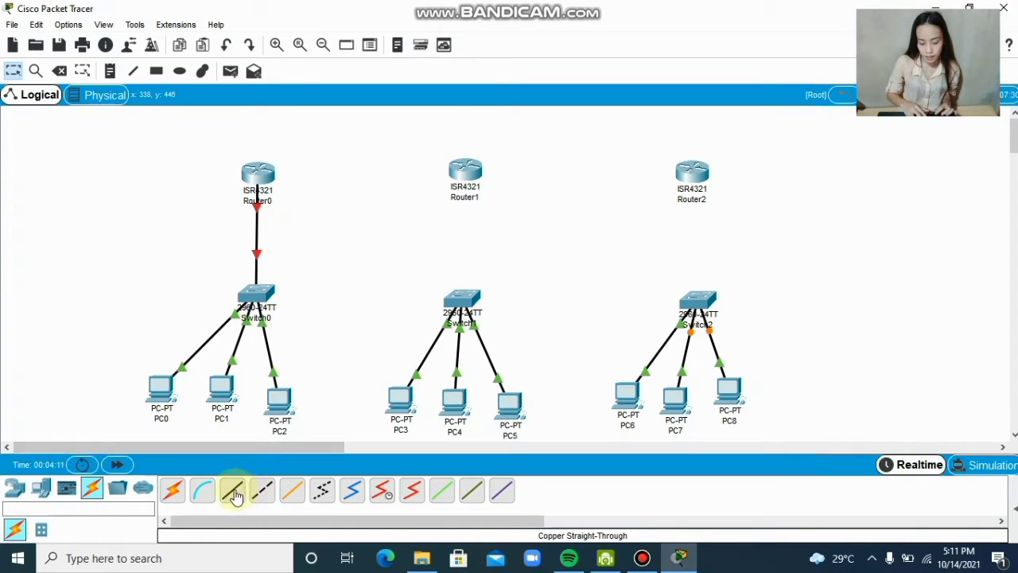
{"action": "left_click", "coordinate": [465, 297]}
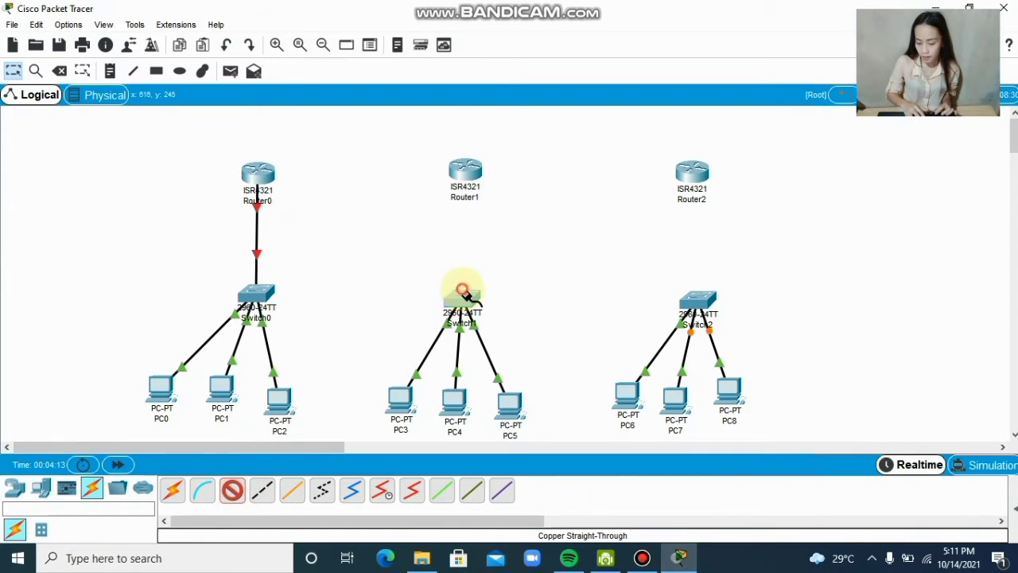
{"action": "left_click", "coordinate": [493, 369]}
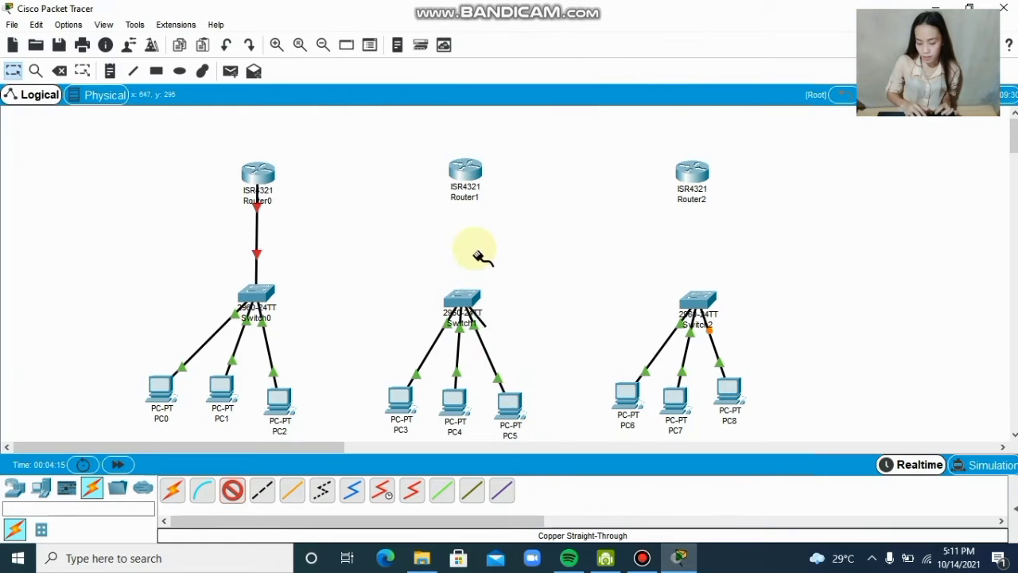
{"action": "left_click", "coordinate": [466, 168]}
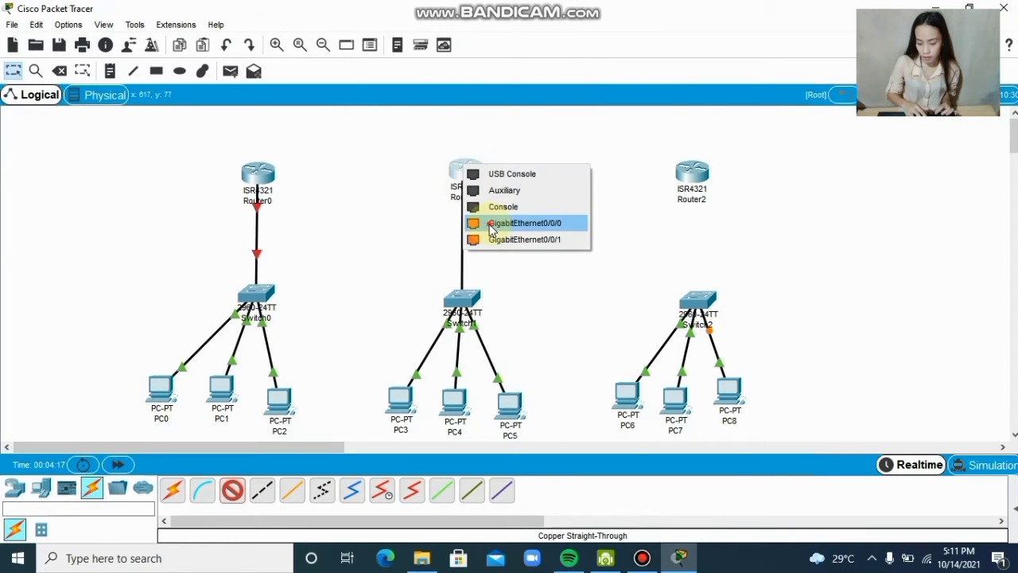
{"action": "left_click", "coordinate": [490, 224]}
Connect Switch2's GigabitEthernet0/1 to Router2's GigabitEthernet0/0/0 with a copper straight-through cable
{"action": "left_click", "coordinate": [231, 487]}
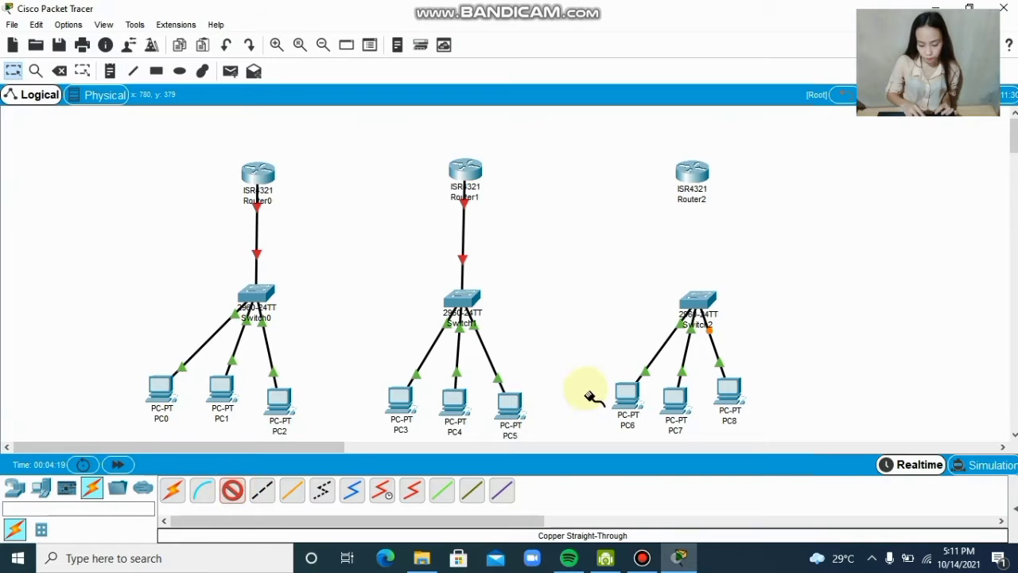
{"action": "left_click", "coordinate": [697, 298]}
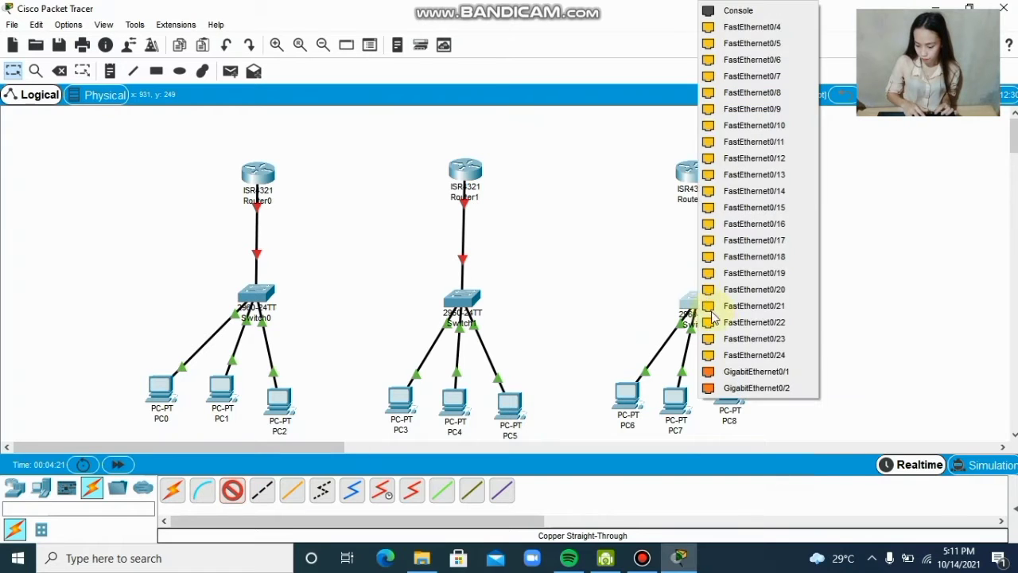
{"action": "left_click", "coordinate": [740, 375]}
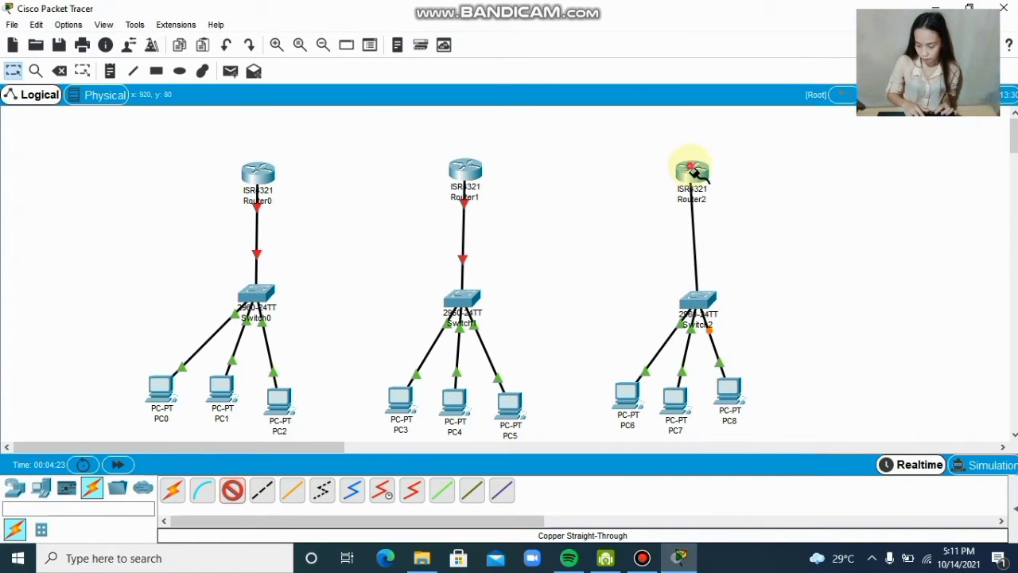
{"action": "left_click", "coordinate": [688, 170]}
{"action": "left_click", "coordinate": [717, 226]}
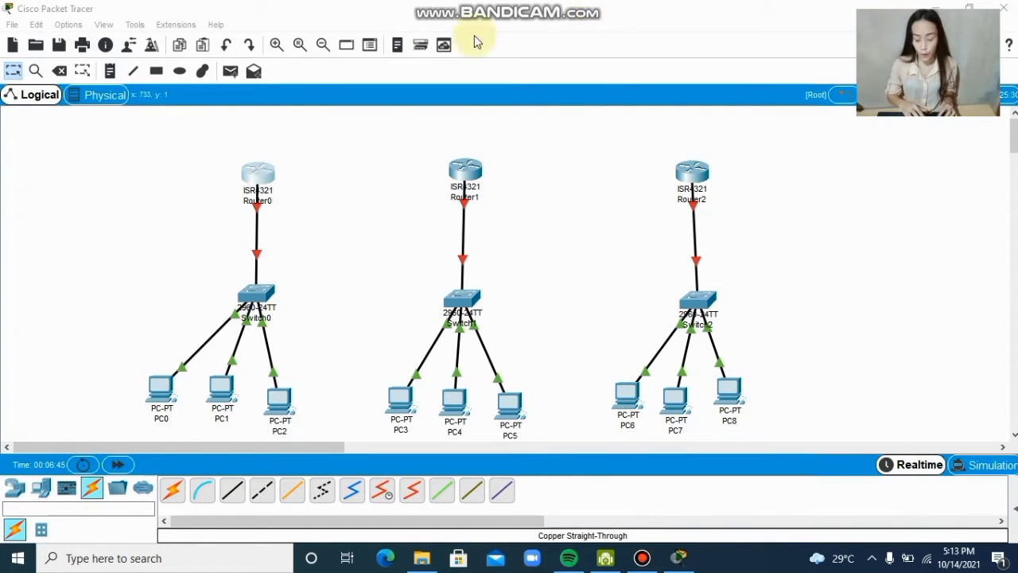
Try to attach a Serial DCE cable to Router0's GigabitEthernet0/0/1 port
{"action": "left_click", "coordinate": [382, 493]}
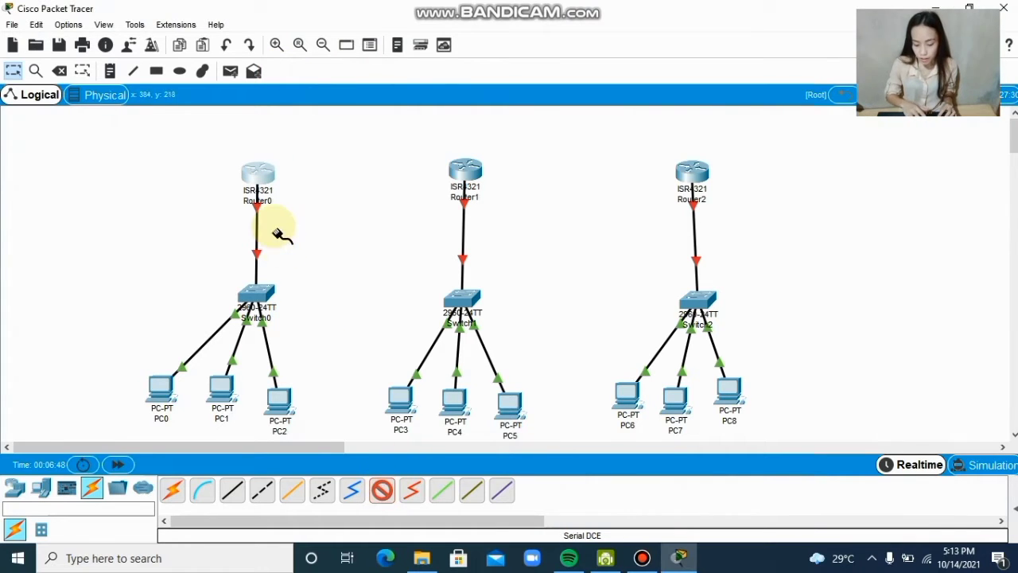
{"action": "left_click", "coordinate": [259, 176]}
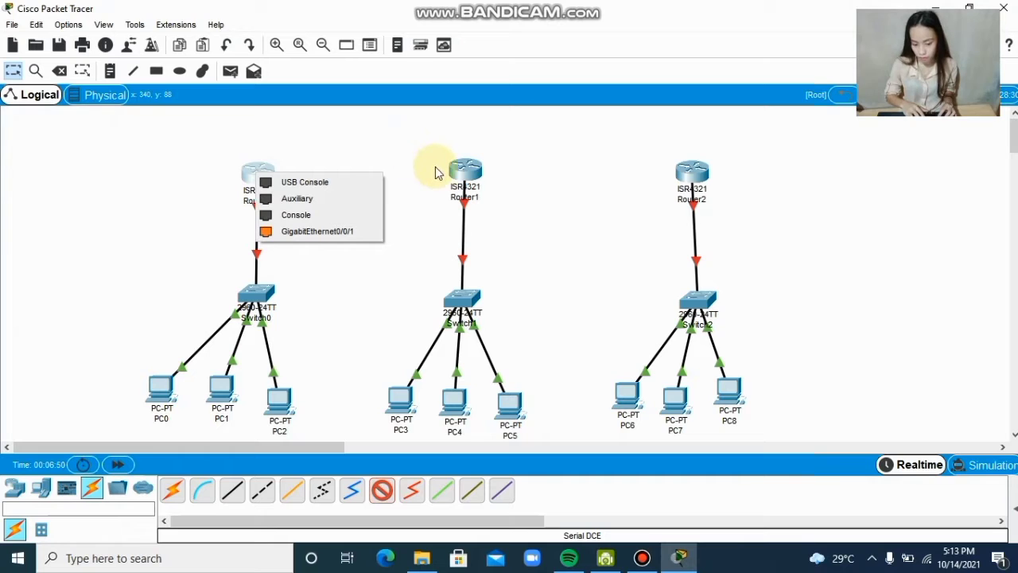
{"action": "left_click", "coordinate": [337, 231]}
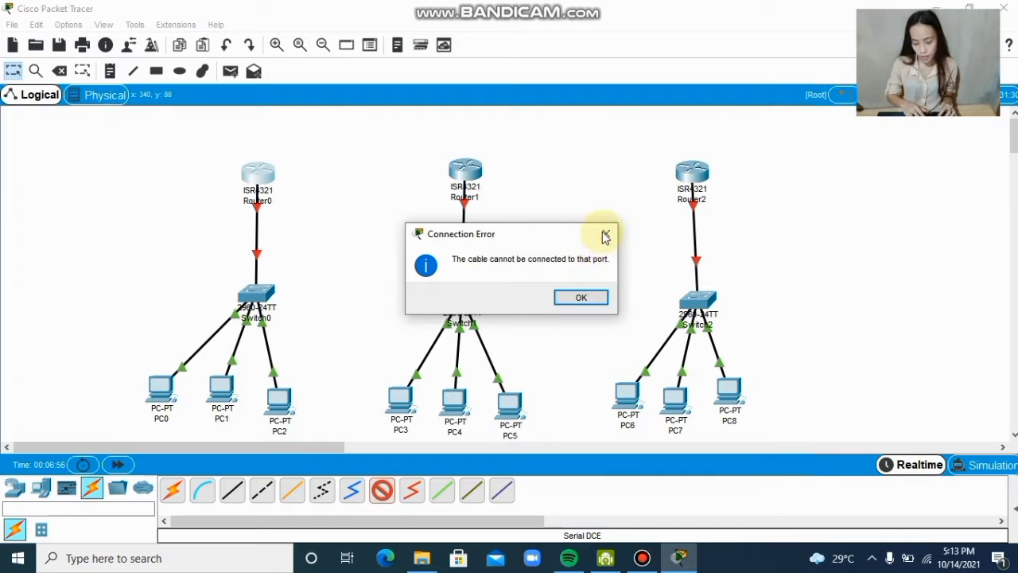
{"action": "left_click", "coordinate": [586, 309]}
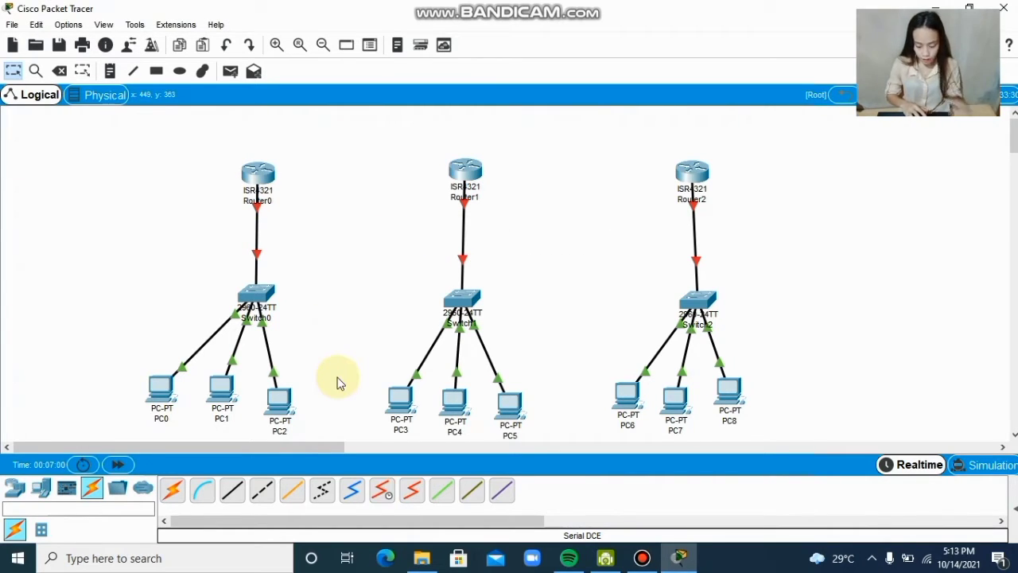
Install a NIM-2T serial module in Router0's first empty slot with the power off, and switch the router back on
{"action": "left_click", "coordinate": [263, 185]}
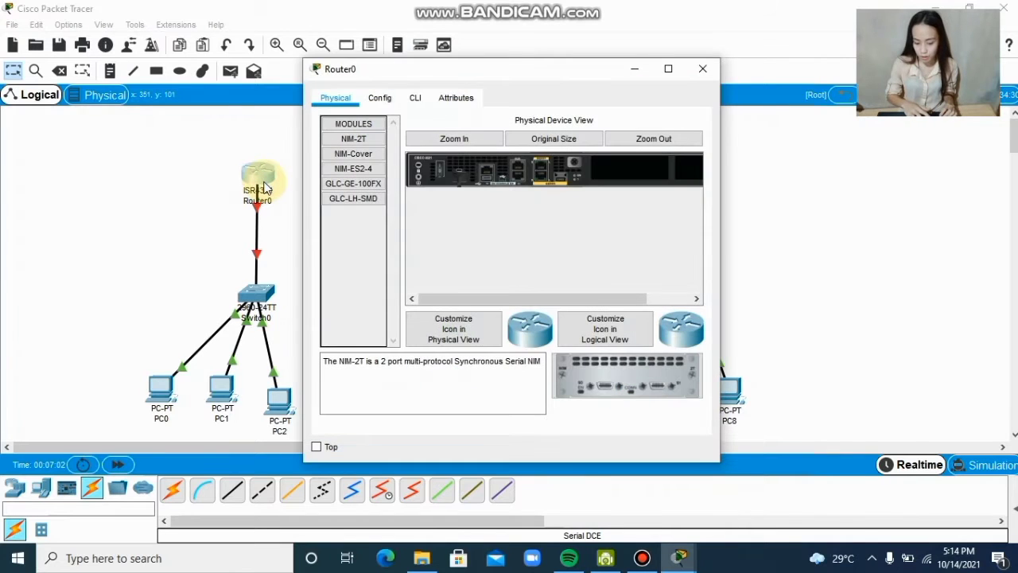
{"action": "left_click", "coordinate": [461, 140]}
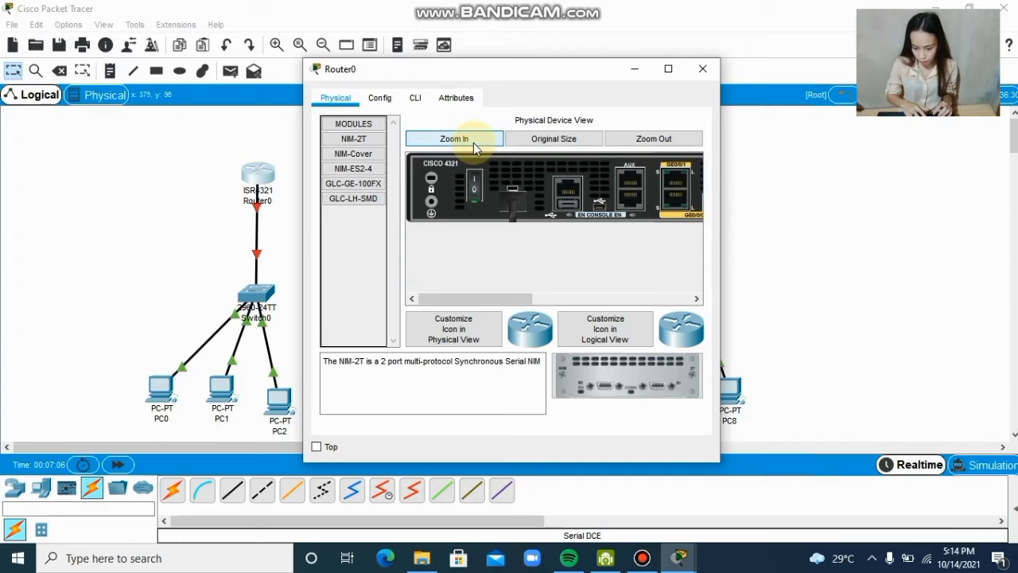
{"action": "left_click", "coordinate": [474, 193]}
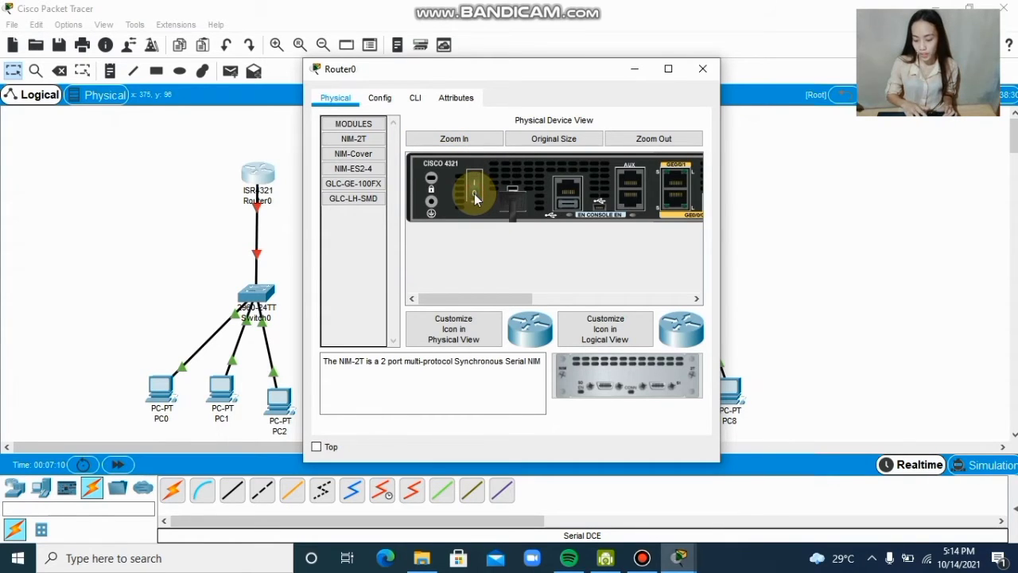
{"action": "mouse_move", "coordinate": [582, 374]}
{"action": "left_mouse_down"}
{"action": "mouse_move", "coordinate": [597, 282]}
{"action": "mouse_move", "coordinate": [595, 371]}
{"action": "left_mouse_up"}
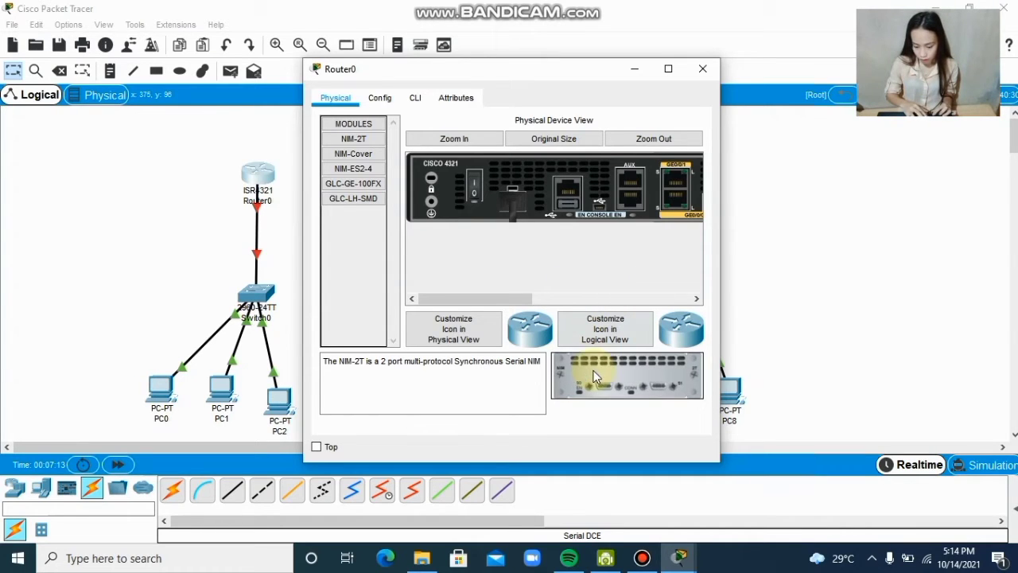
{"action": "left_click_drag", "start_coordinate": [506, 298], "coordinate": [629, 306]}
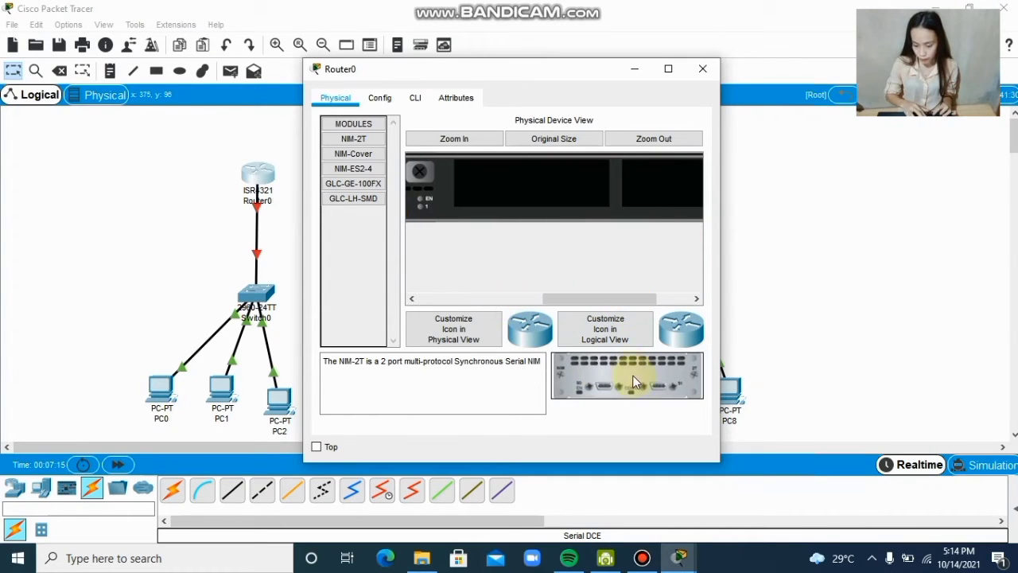
{"action": "left_click_drag", "start_coordinate": [633, 375], "coordinate": [530, 189]}
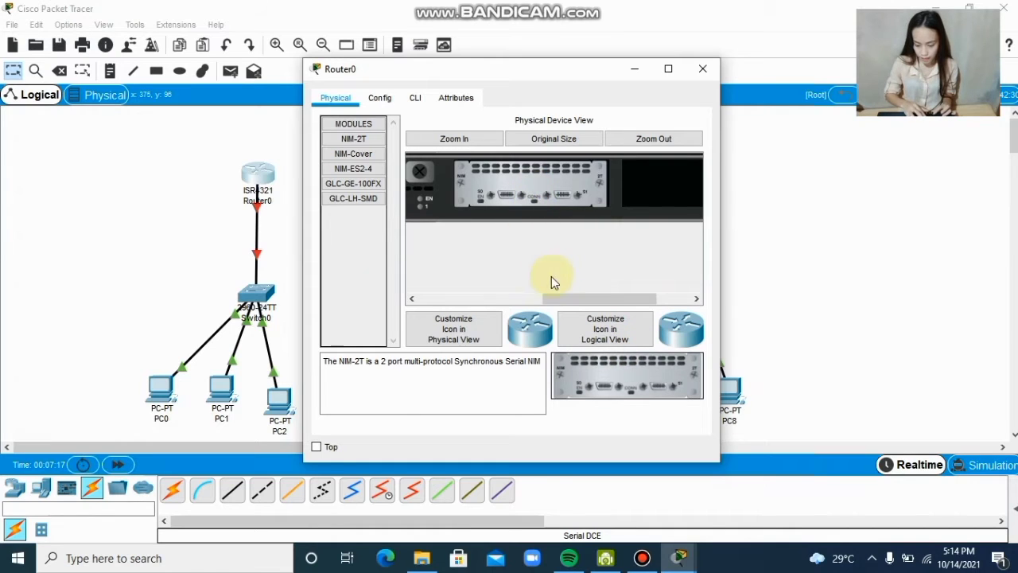
{"action": "left_click_drag", "start_coordinate": [556, 295], "coordinate": [426, 292]}
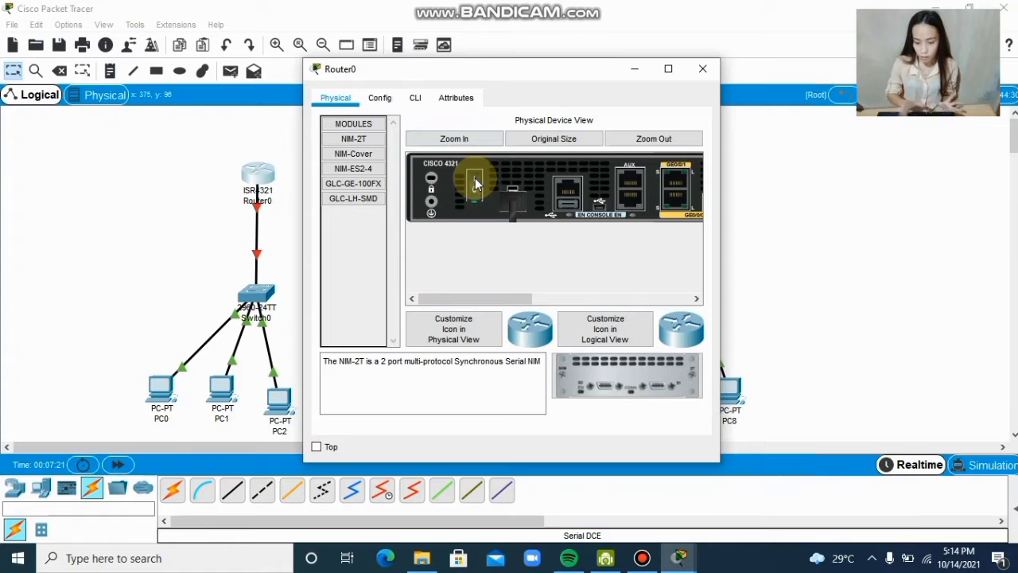
{"action": "left_click", "coordinate": [637, 70]}
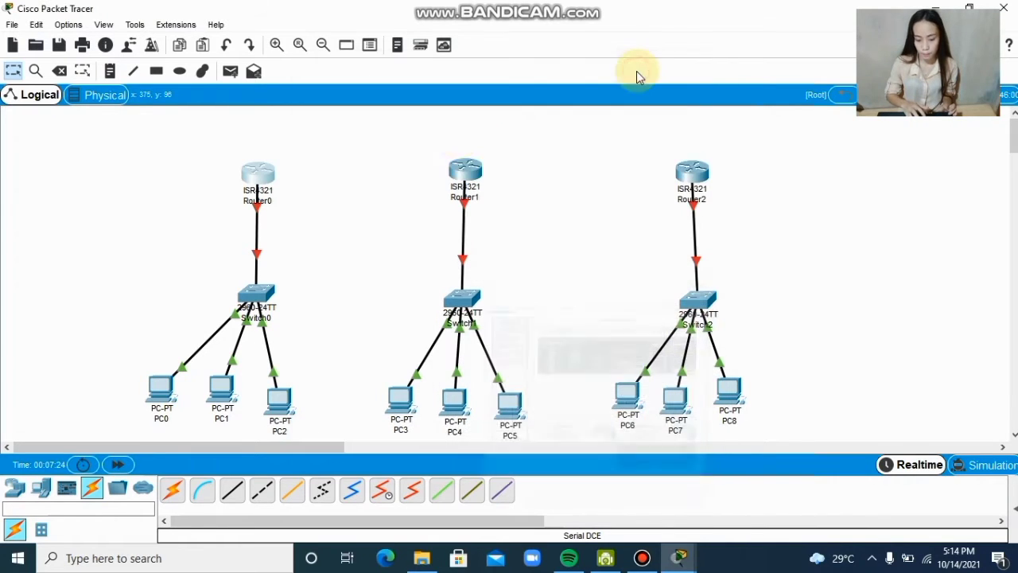
Install a NIM-2T serial module in Router1's first empty slot, switching the router off for the installation and back on
{"action": "left_click", "coordinate": [475, 168]}
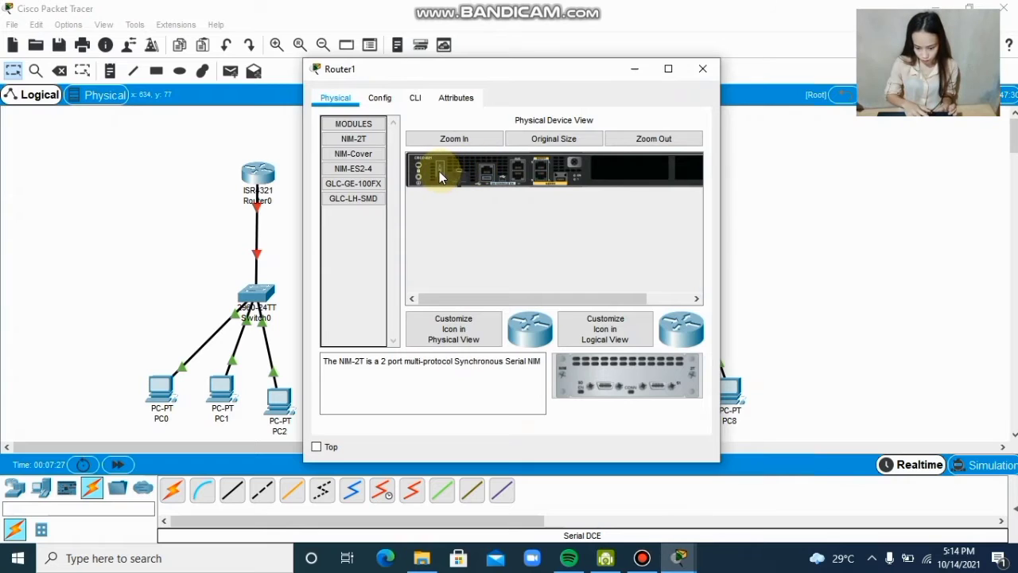
{"action": "left_click_drag", "start_coordinate": [439, 171], "coordinate": [636, 162]}
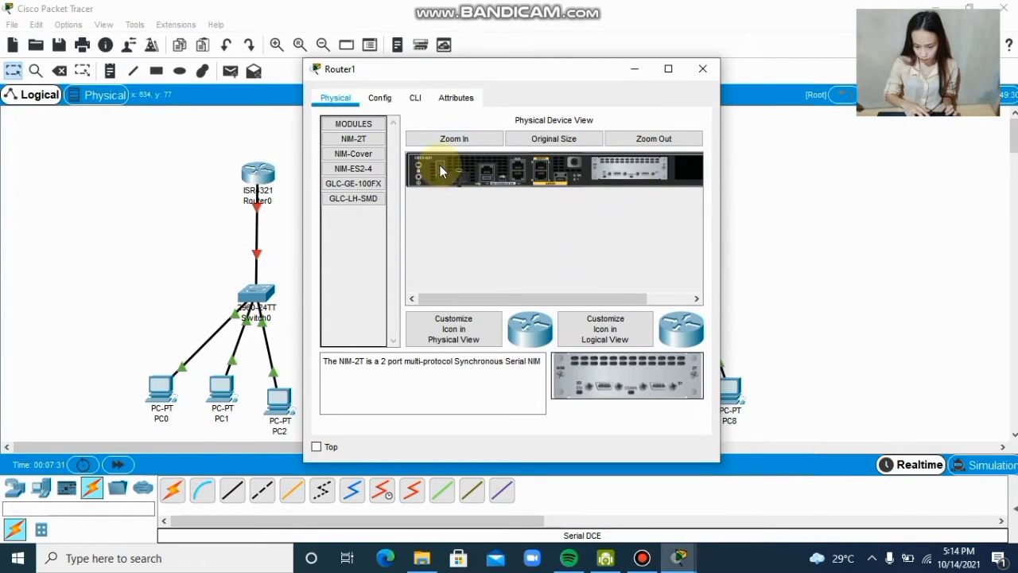
{"action": "left_click", "coordinate": [703, 70]}
Install a NIM-2T serial module in Router2's first empty slot, switching the router off for the installation and back on
{"action": "left_click", "coordinate": [694, 177]}
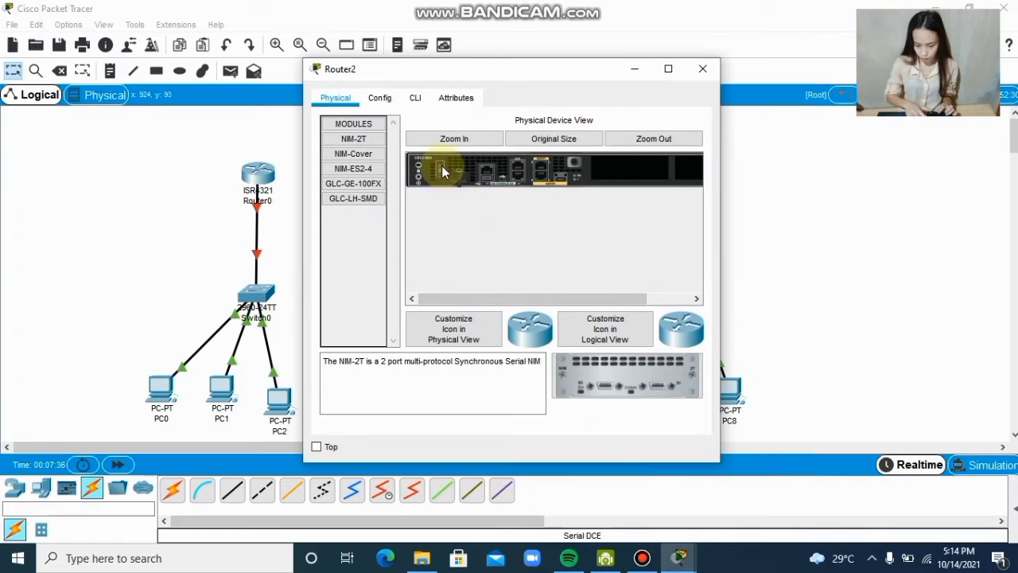
{"action": "left_click_drag", "start_coordinate": [588, 360], "coordinate": [633, 170]}
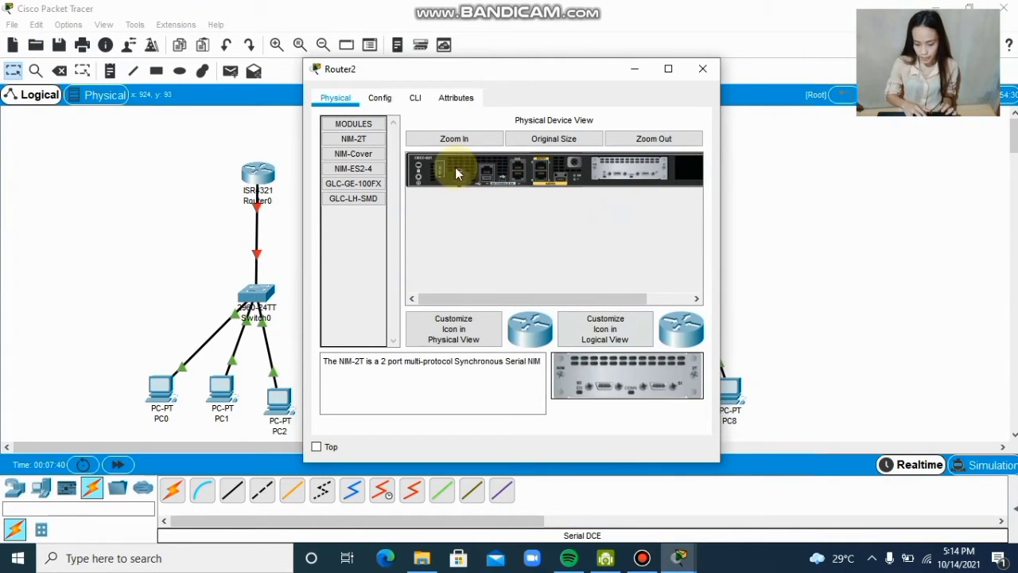
{"action": "left_click", "coordinate": [705, 76]}
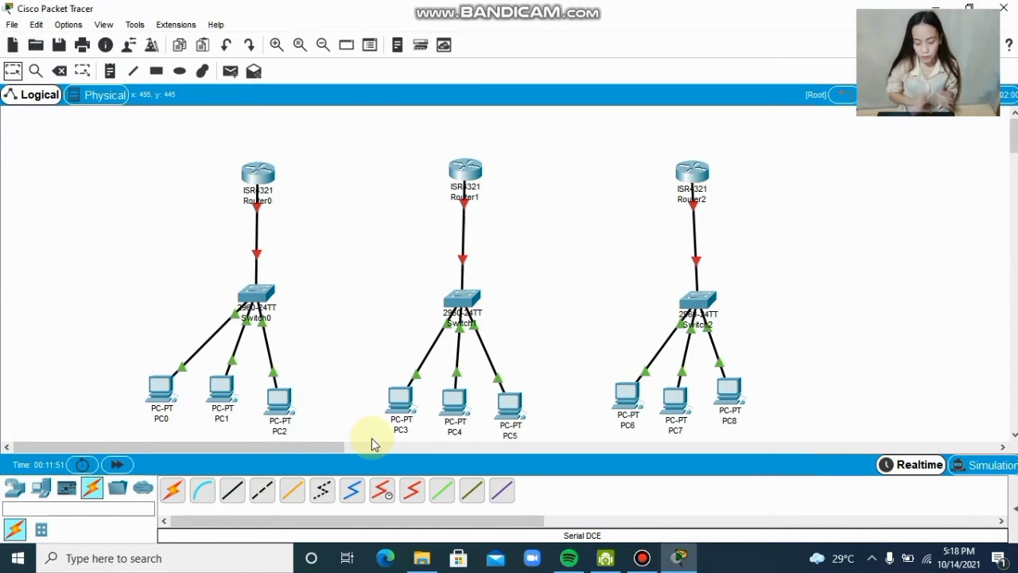
Connect Router0's Serial0/1/0 to Router1's Serial0/1/0 with a Serial DCE cable
{"action": "left_click", "coordinate": [383, 491]}
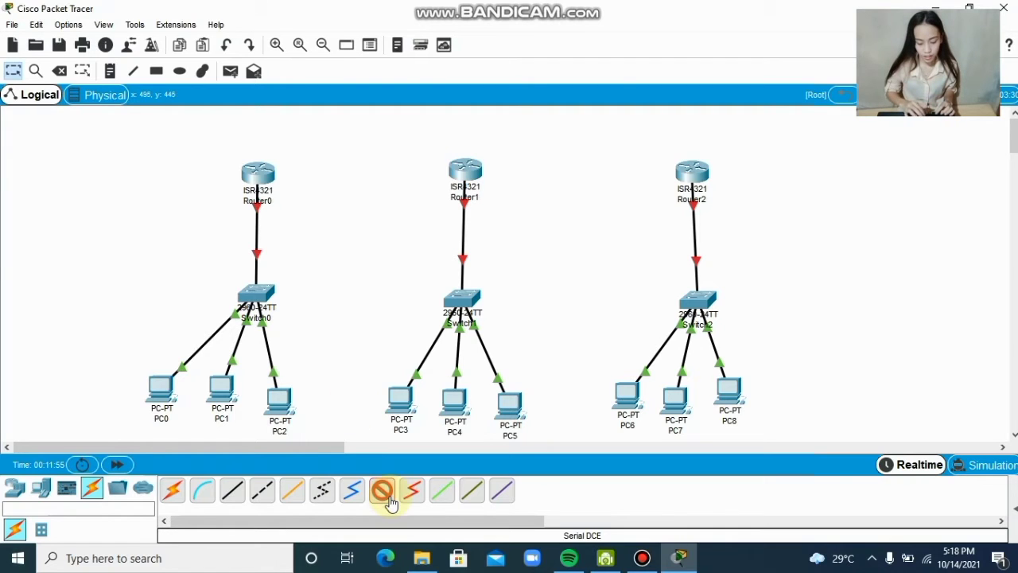
{"action": "left_click", "coordinate": [258, 177]}
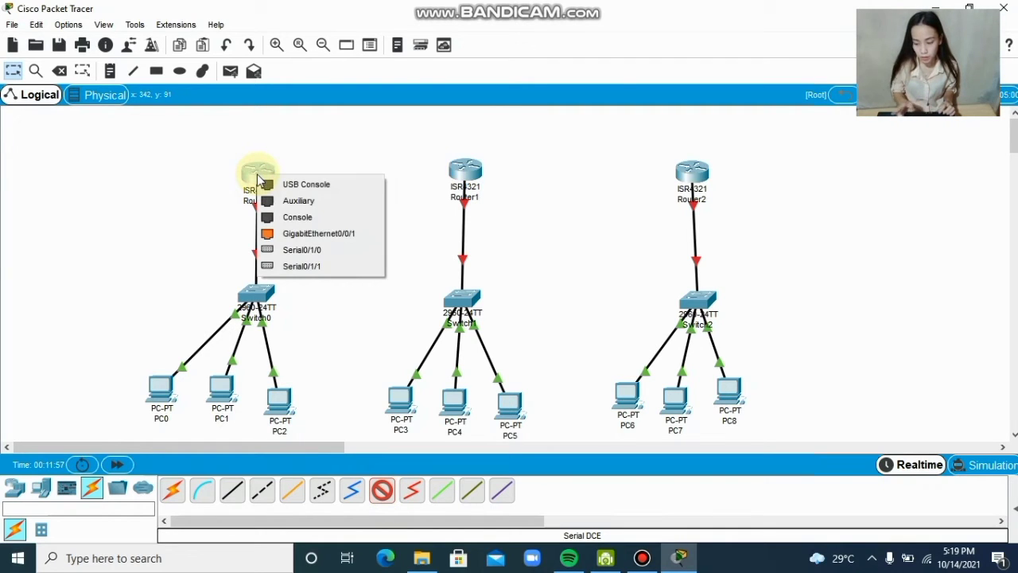
{"action": "left_click", "coordinate": [302, 250]}
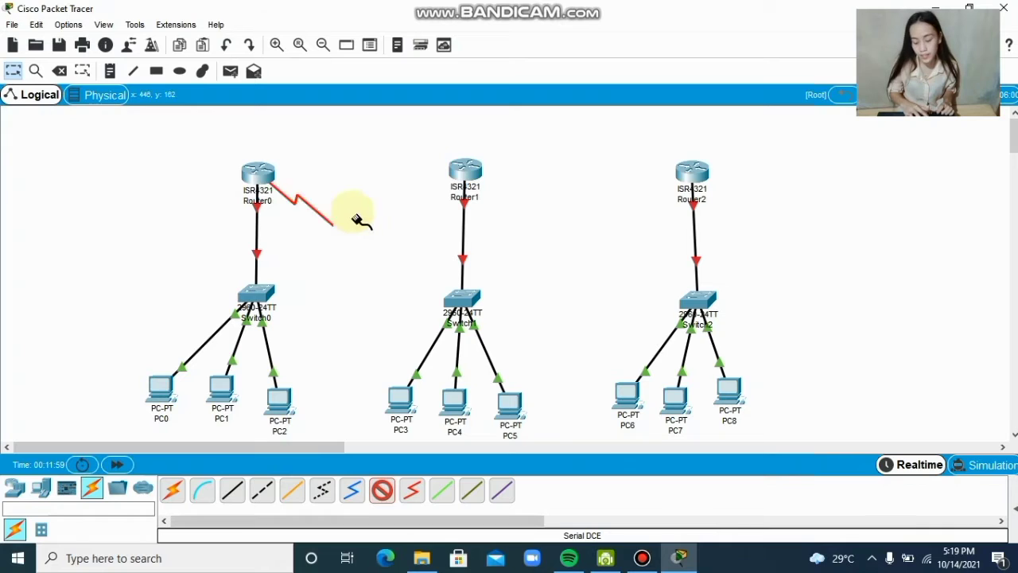
{"action": "left_click", "coordinate": [470, 170]}
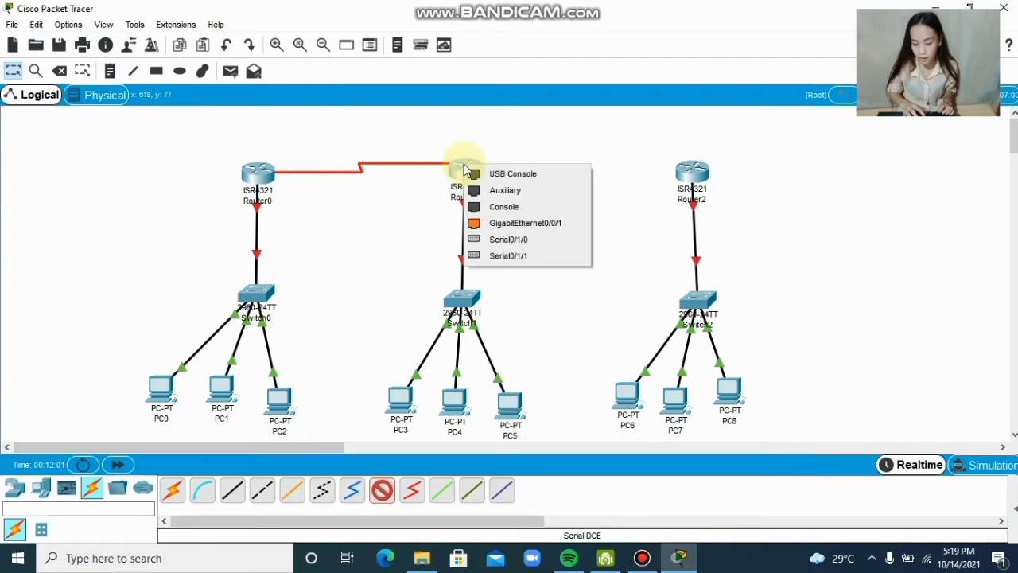
{"action": "left_click", "coordinate": [496, 239]}
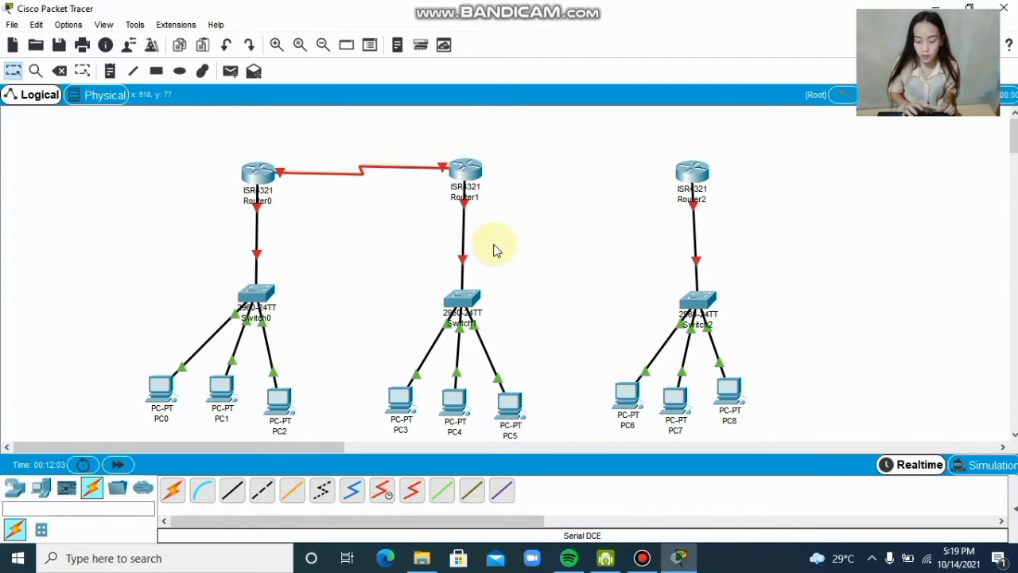
Connect Router1's Serial0/1/1 to Router2's Serial0/1/0 with a Serial DCE cable
{"action": "left_click", "coordinate": [382, 491]}
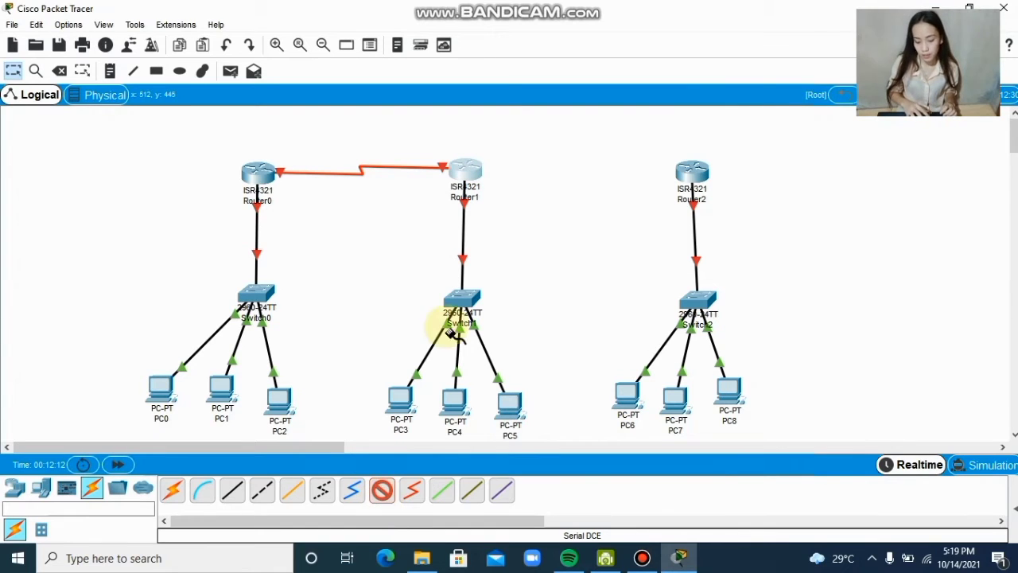
{"action": "left_click", "coordinate": [471, 162]}
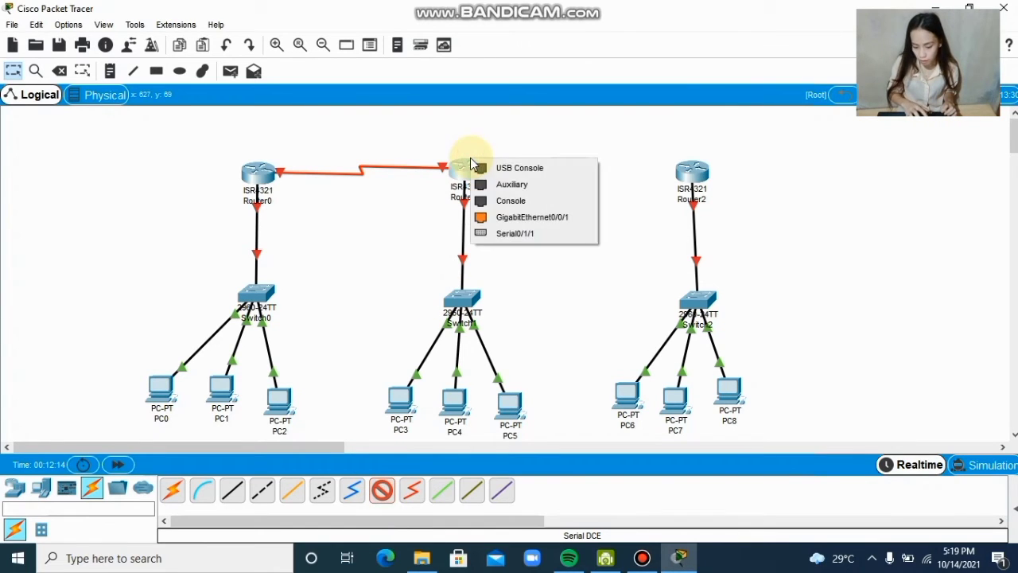
{"action": "left_click", "coordinate": [511, 234]}
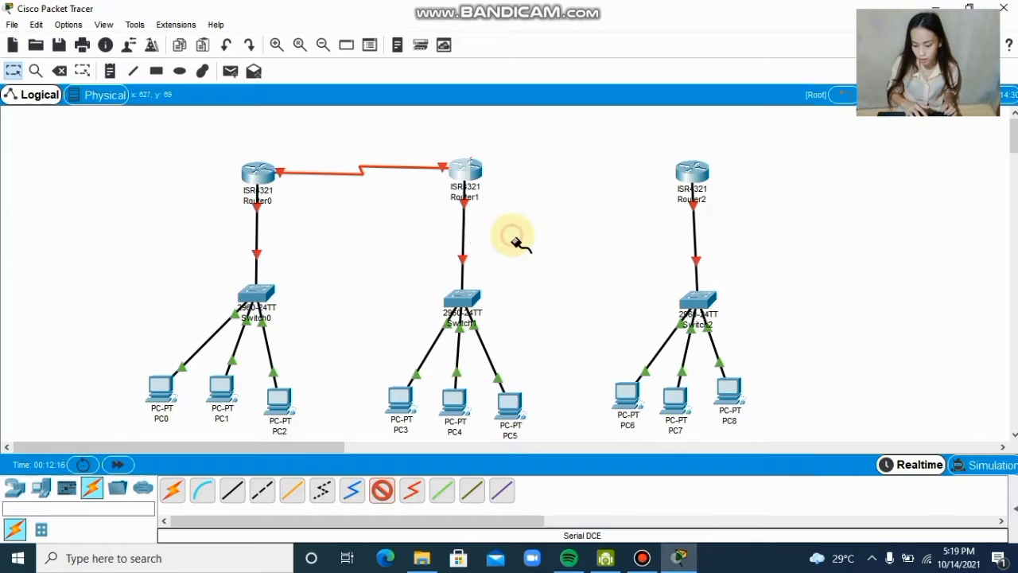
{"action": "left_click", "coordinate": [690, 172]}
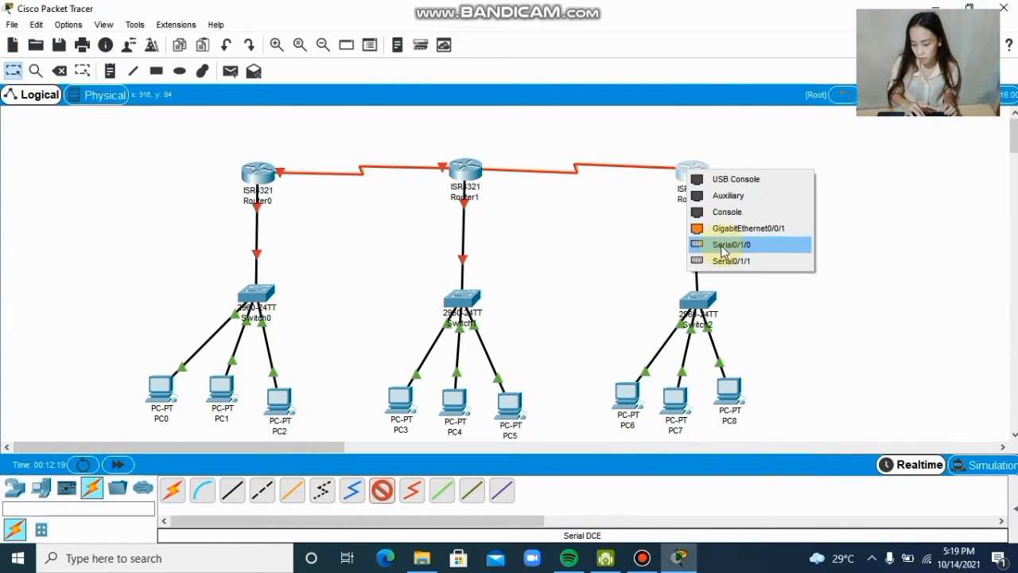
{"action": "left_click", "coordinate": [723, 246]}
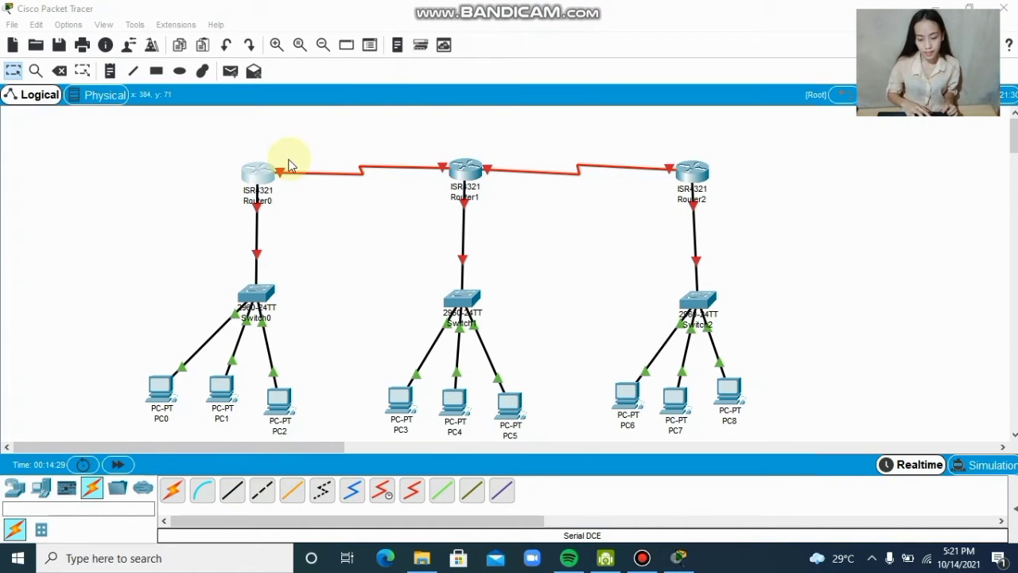
Assign IP address 192.168.10.1 with mask 255.255.255.0 to Router0's GigabitEthernet0/0/0 and turn the port on
{"action": "left_click", "coordinate": [255, 181]}
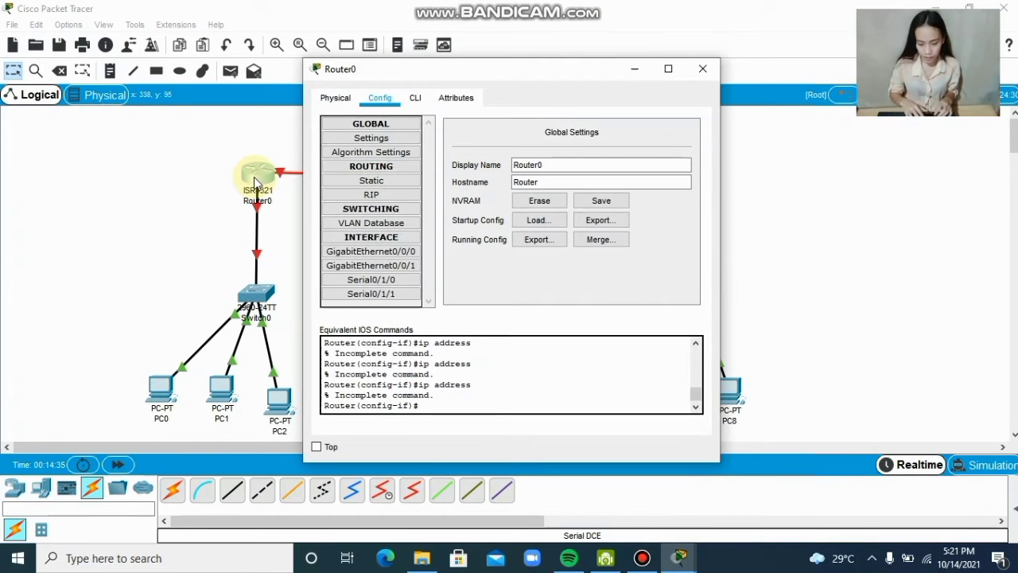
{"action": "left_click", "coordinate": [360, 251]}
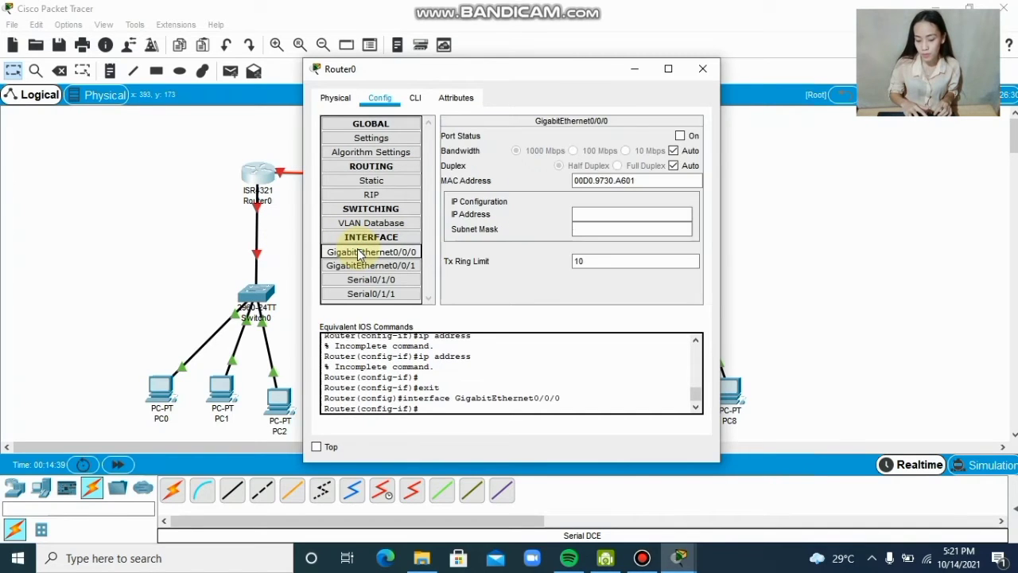
{"action": "left_click", "coordinate": [589, 213]}
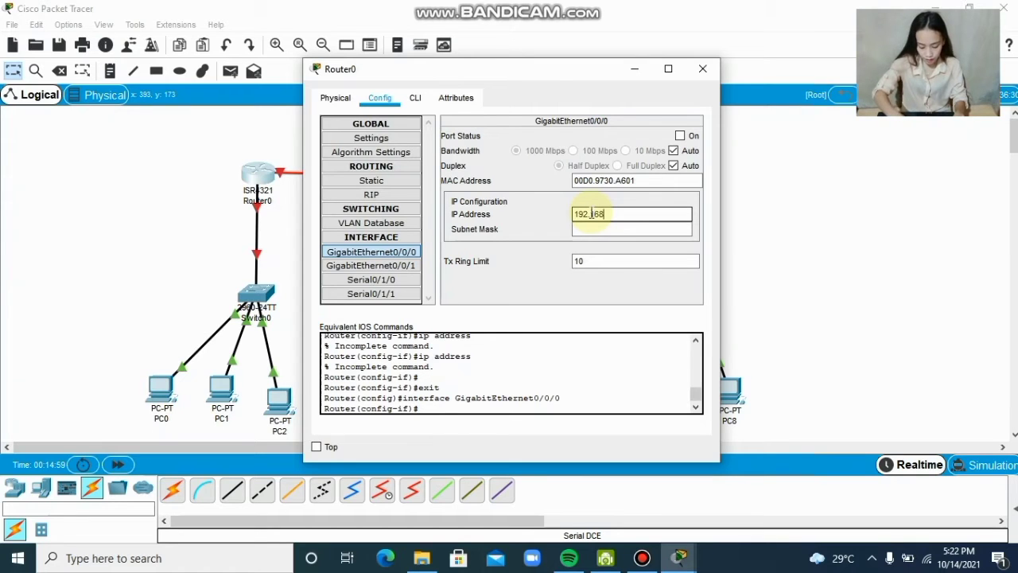
{"action": "type", "text": ".1"}
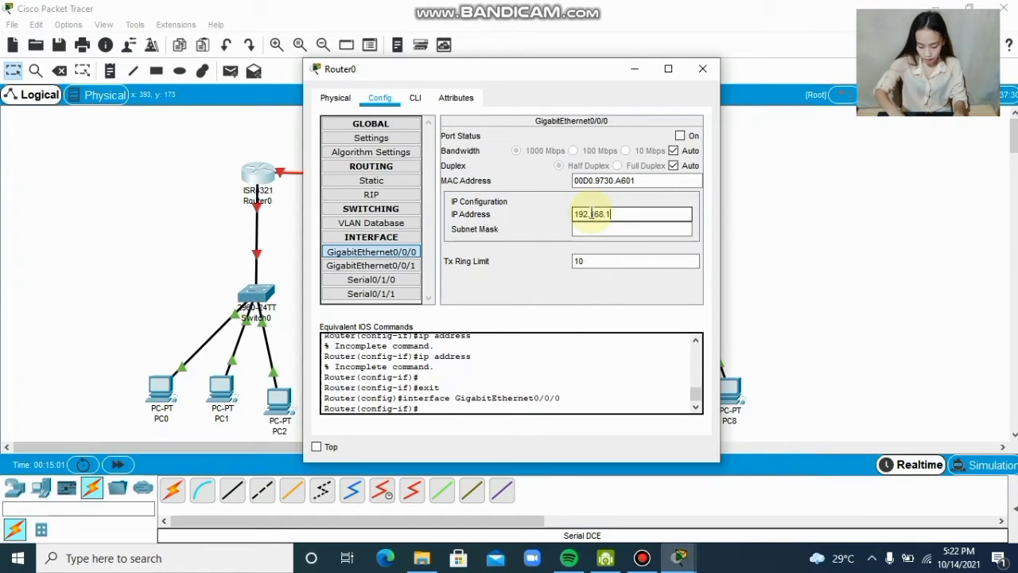
{"action": "type", "text": "0.1"}
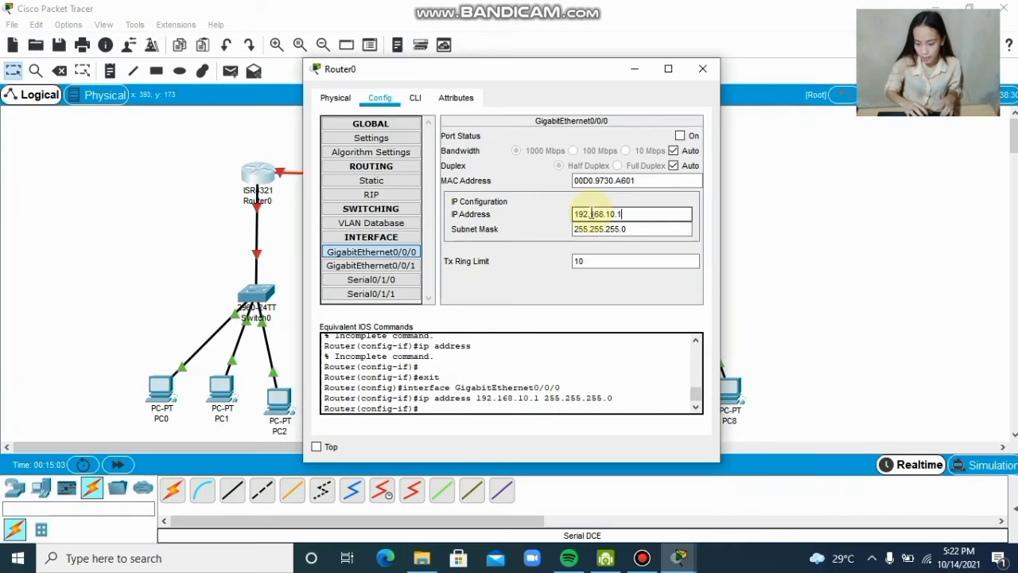
{"action": "left_click", "coordinate": [680, 136]}
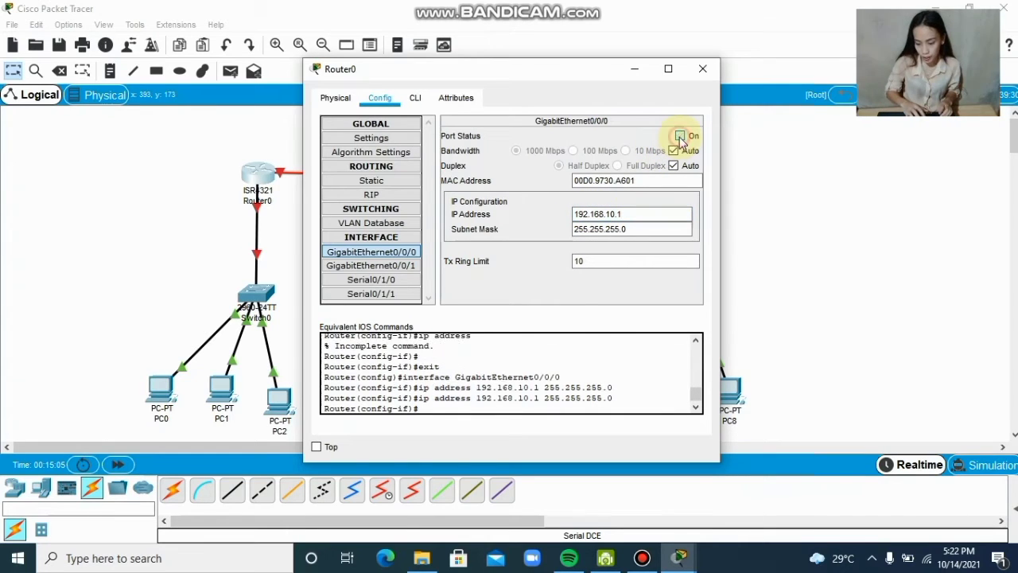
{"action": "left_click", "coordinate": [680, 136]}
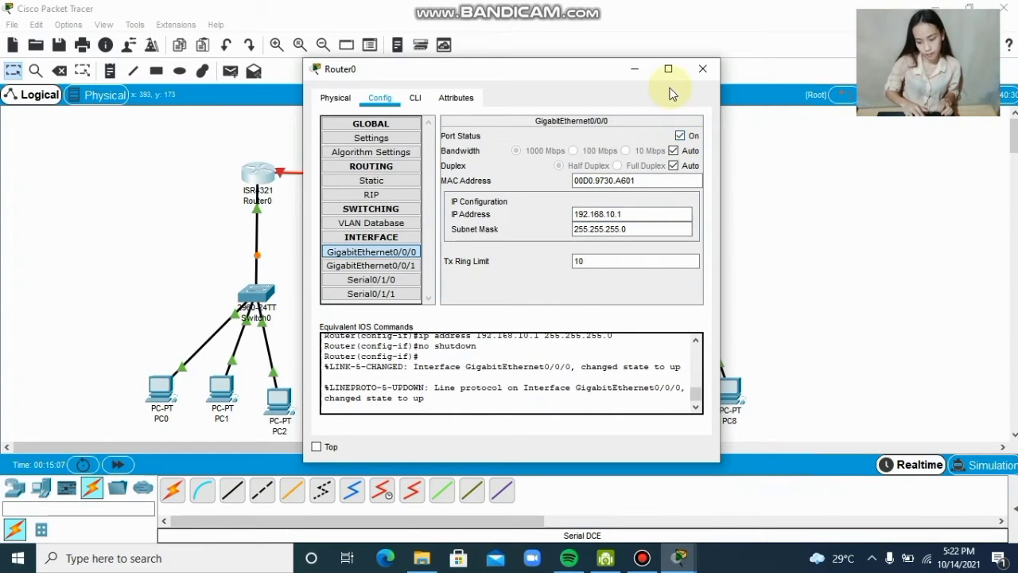
{"action": "left_click", "coordinate": [702, 72]}
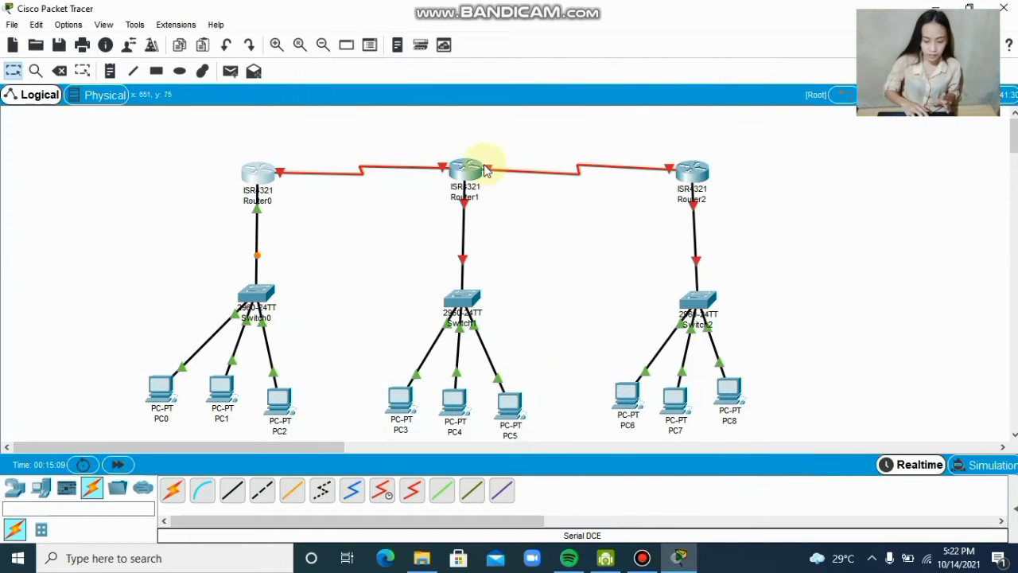
Assign IP address 192.168.20.1 with mask 255.255.255.0 to Router1's GigabitEthernet0/0/0 and turn the port on
{"action": "left_click", "coordinate": [465, 173]}
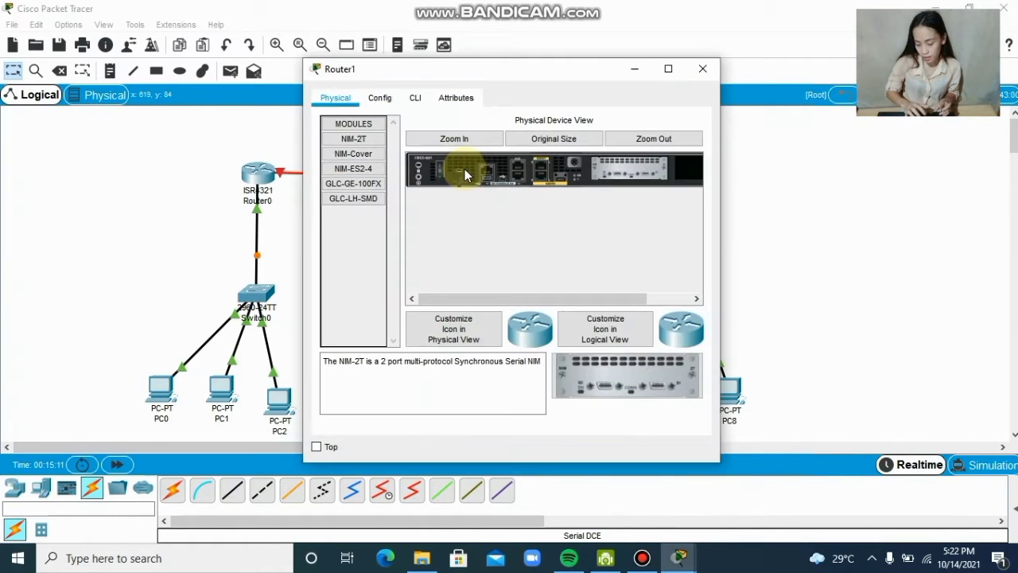
{"action": "left_click", "coordinate": [380, 99]}
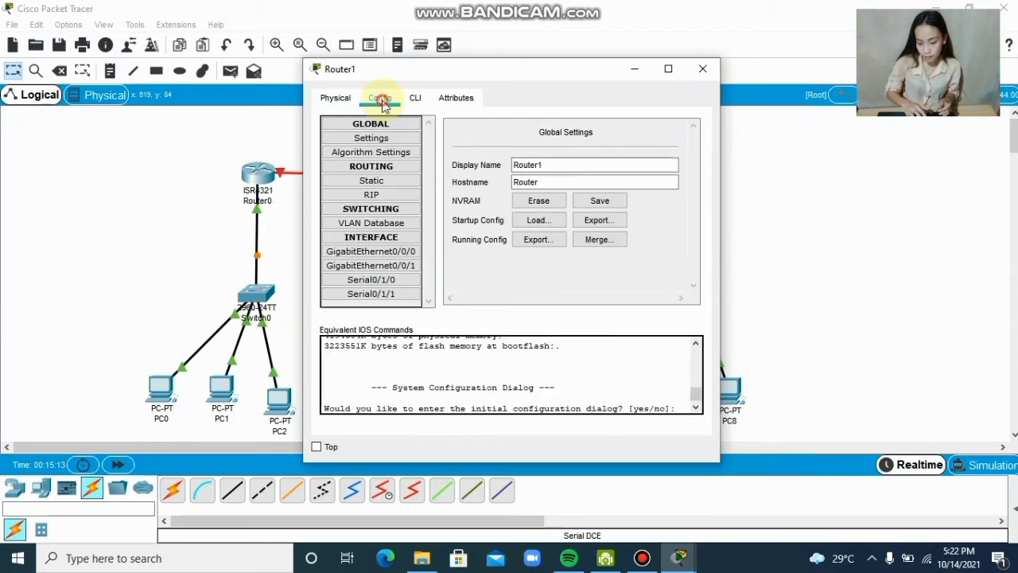
{"action": "left_click", "coordinate": [378, 251]}
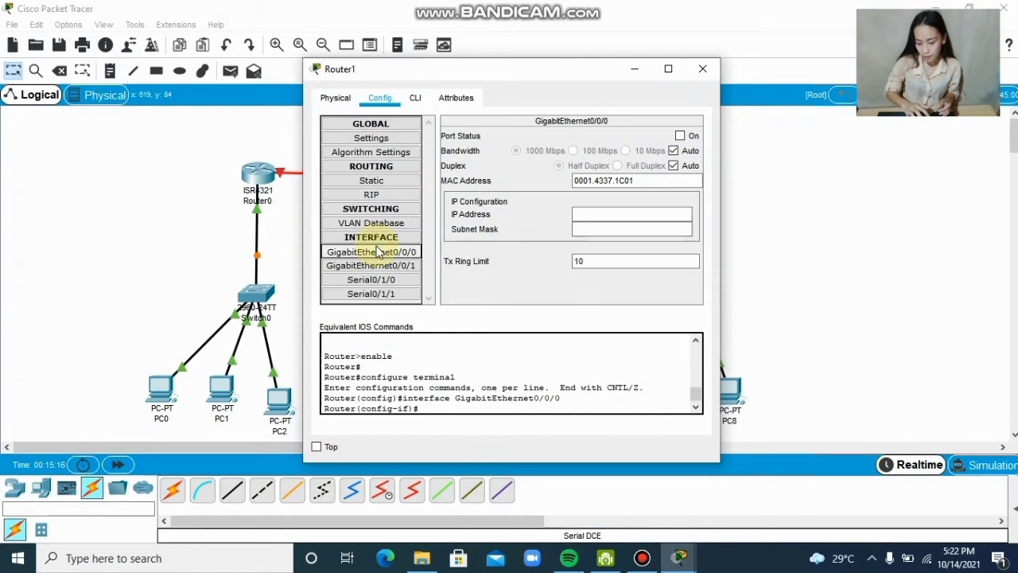
{"action": "left_click", "coordinate": [587, 214]}
{"action": "type", "text": "1"}
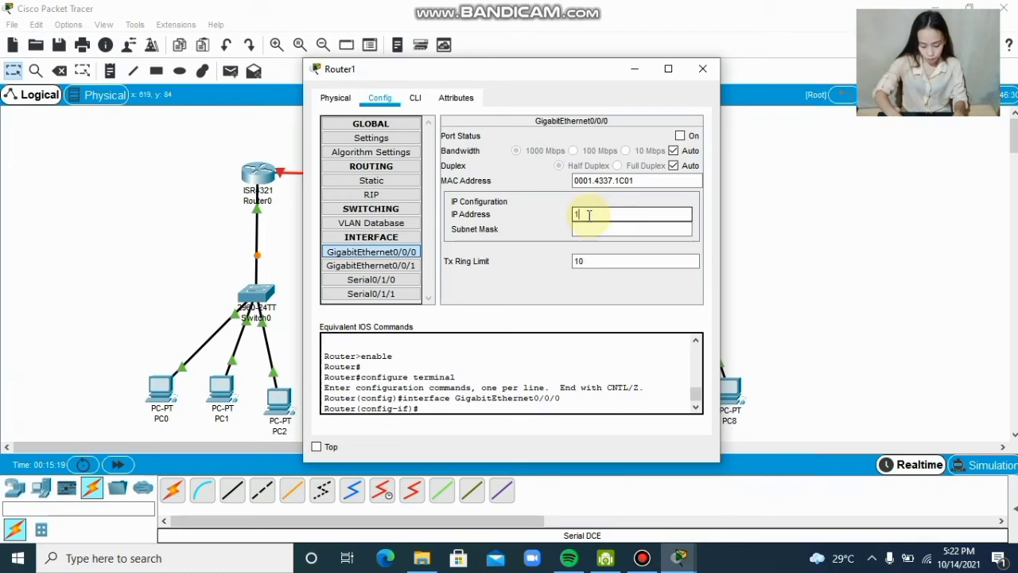
{"action": "type", "text": "92.168."}
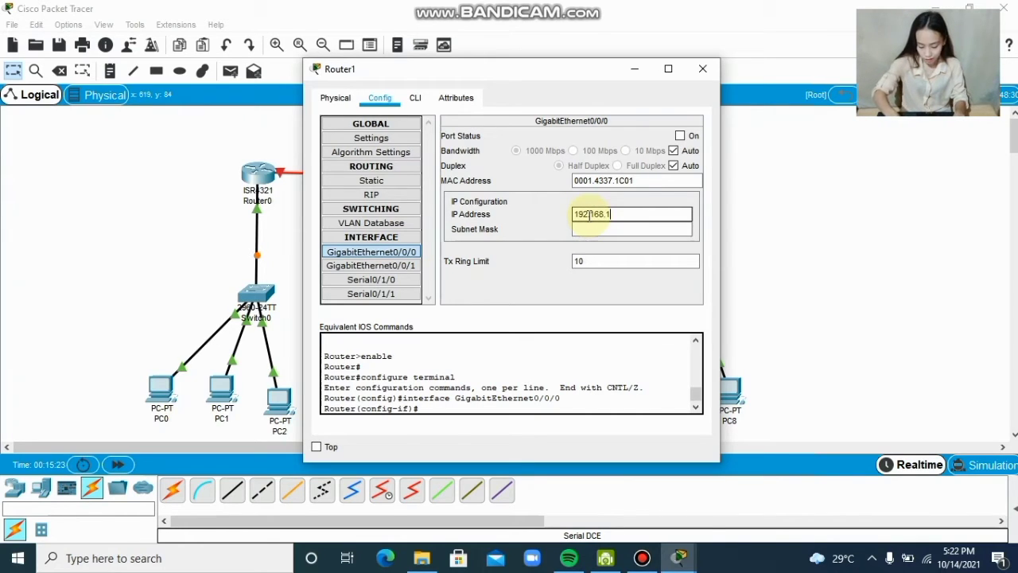
{"action": "type", "text": "20"}
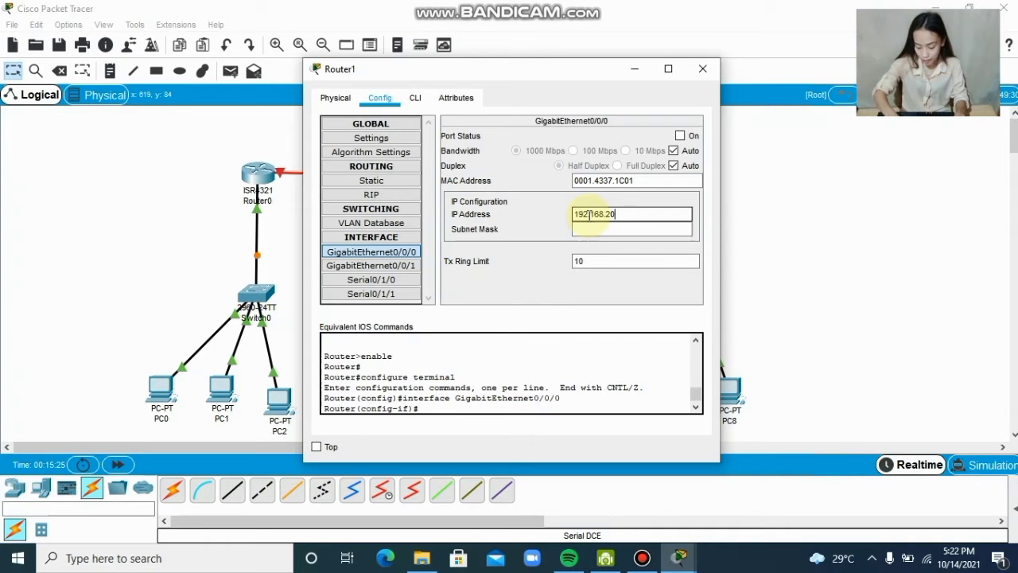
{"action": "type", "text": ".1"}
{"action": "key", "text": "Tab"}
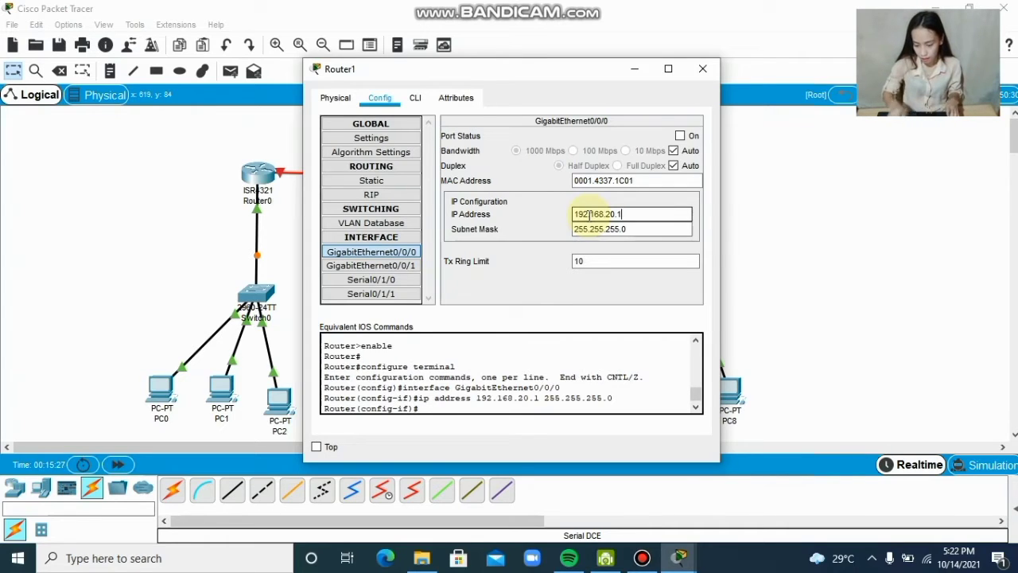
{"action": "left_click", "coordinate": [680, 136]}
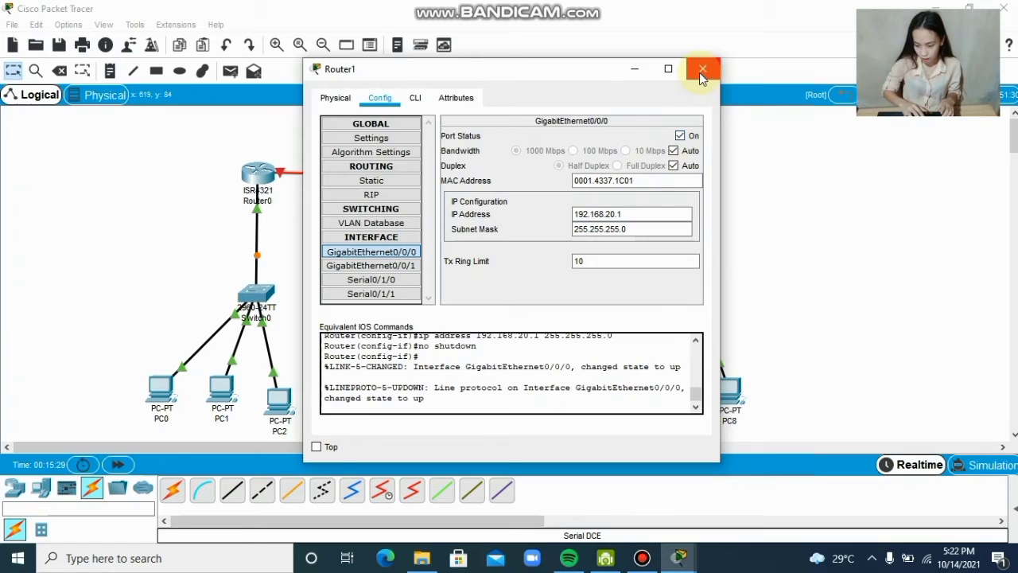
{"action": "left_click", "coordinate": [703, 69]}
Assign IP address 192.168.30.1 with mask 255.255.255.0 to Router2's GigabitEthernet0/0/0 and turn the port on
{"action": "left_click", "coordinate": [698, 174]}
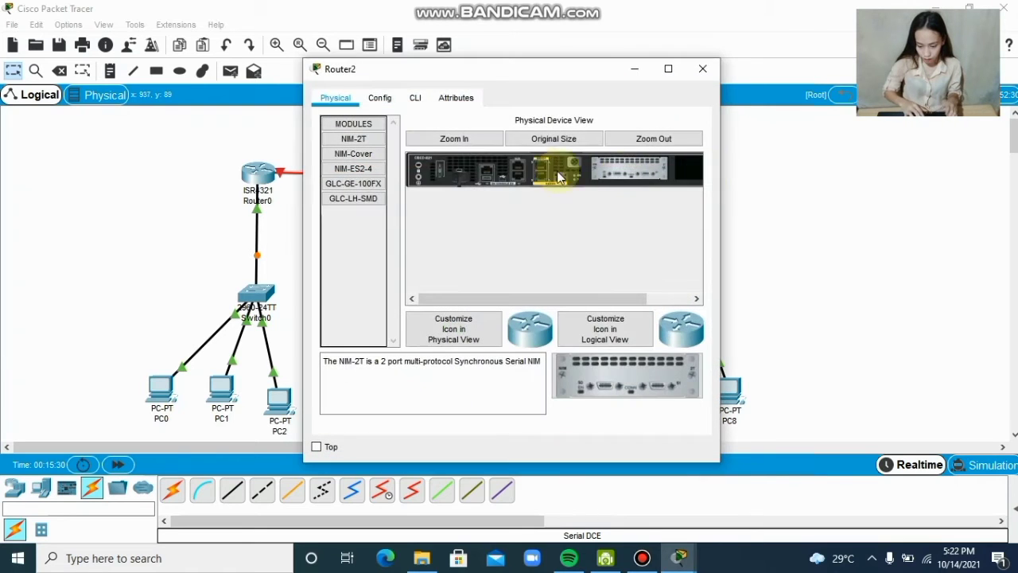
{"action": "left_click", "coordinate": [381, 93]}
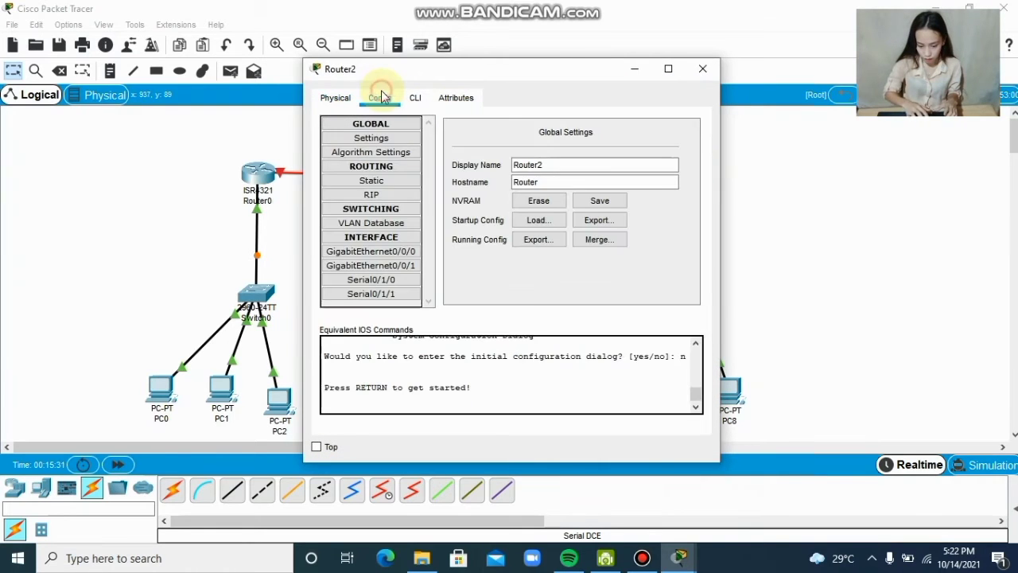
{"action": "left_click", "coordinate": [382, 252]}
{"action": "left_click", "coordinate": [613, 213]}
{"action": "type", "text": "1"}
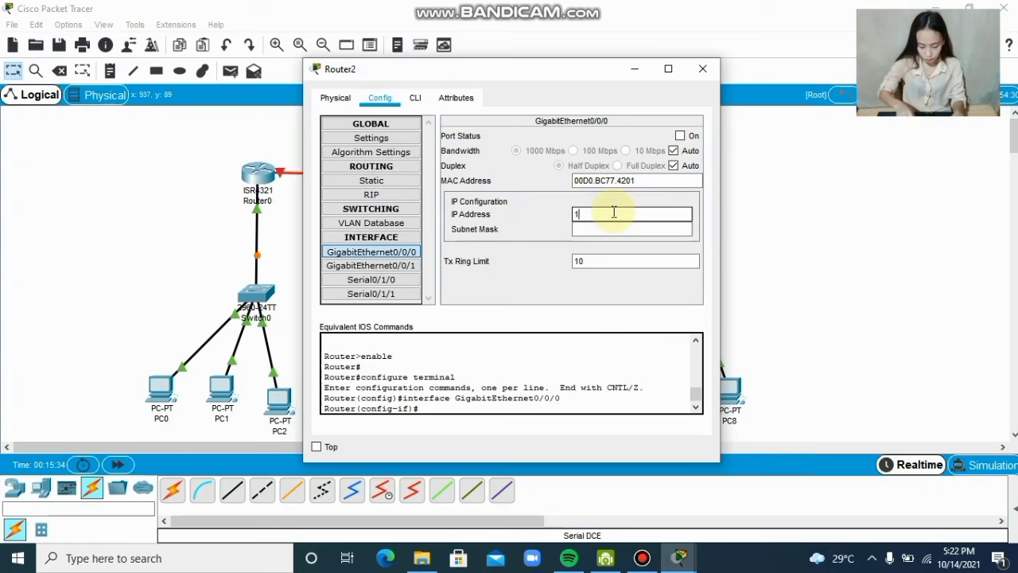
{"action": "type", "text": "92"}
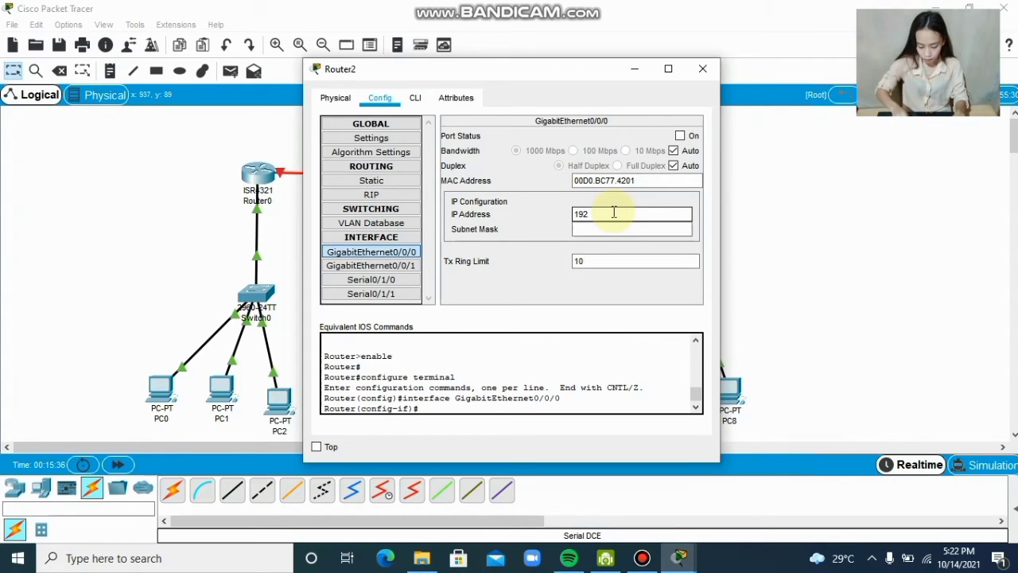
{"action": "type", "text": ".168"}
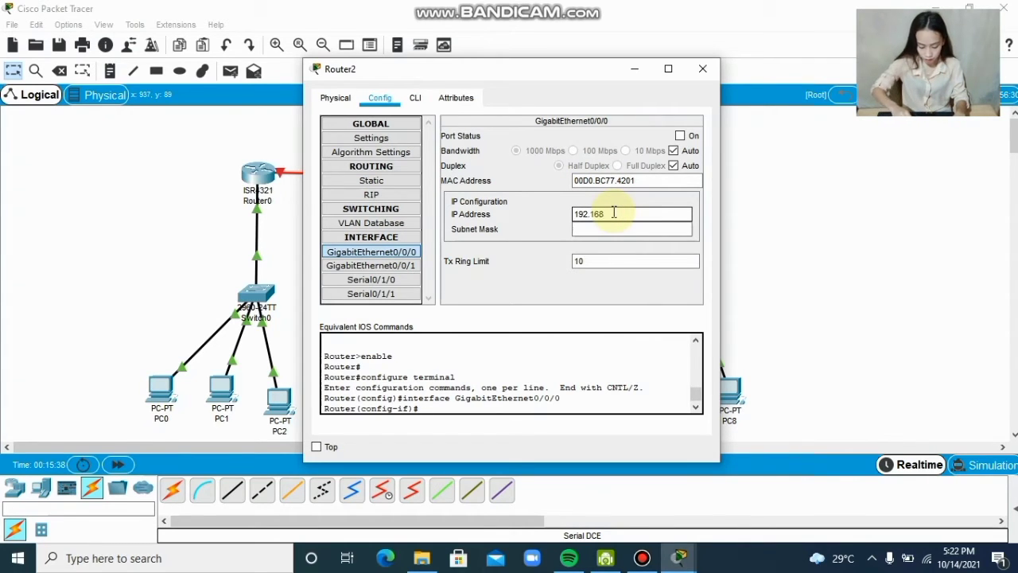
{"action": "type", "text": ".30"}
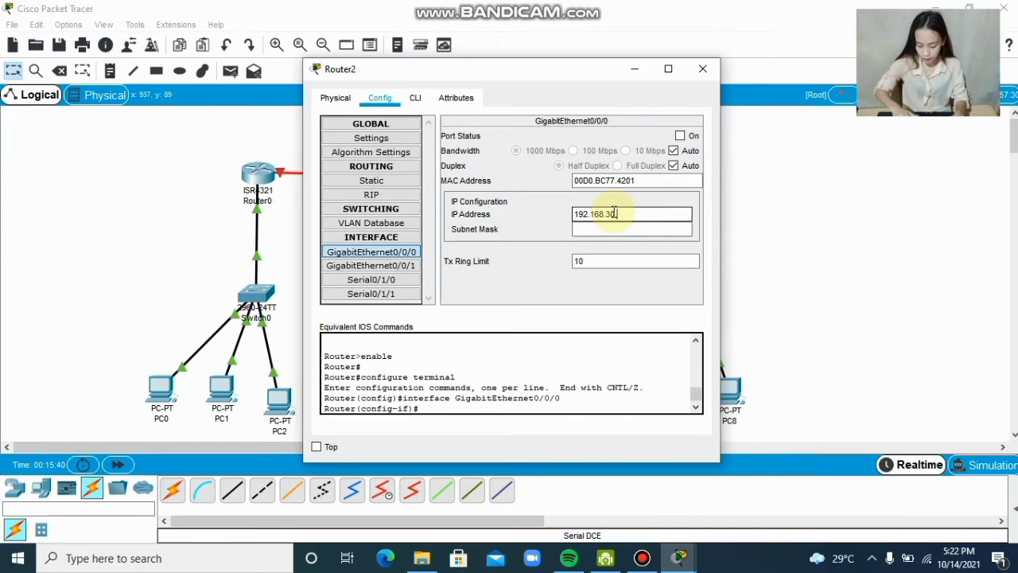
{"action": "type", "text": ".1"}
{"action": "key", "text": "Return"}
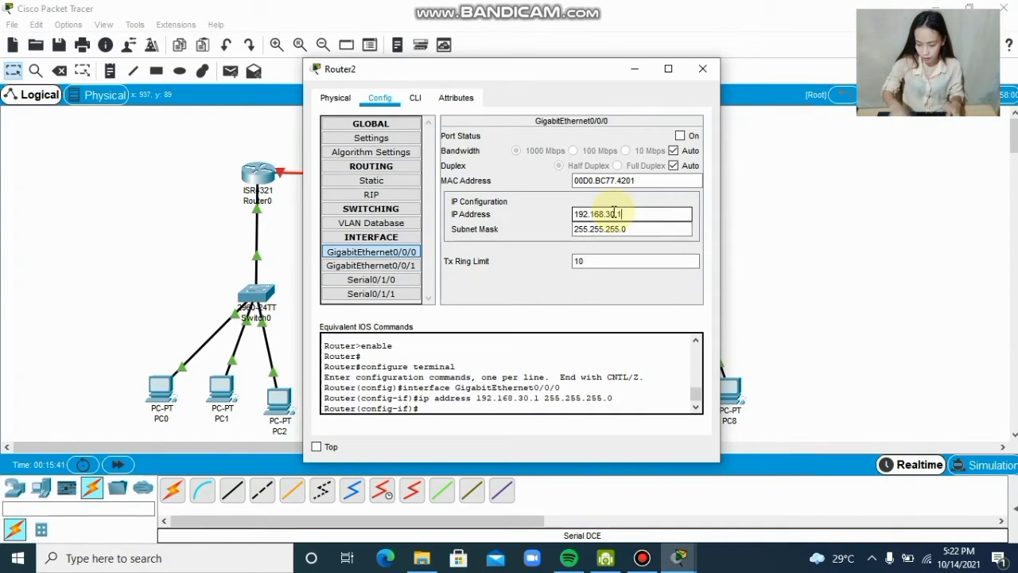
{"action": "left_click", "coordinate": [680, 136]}
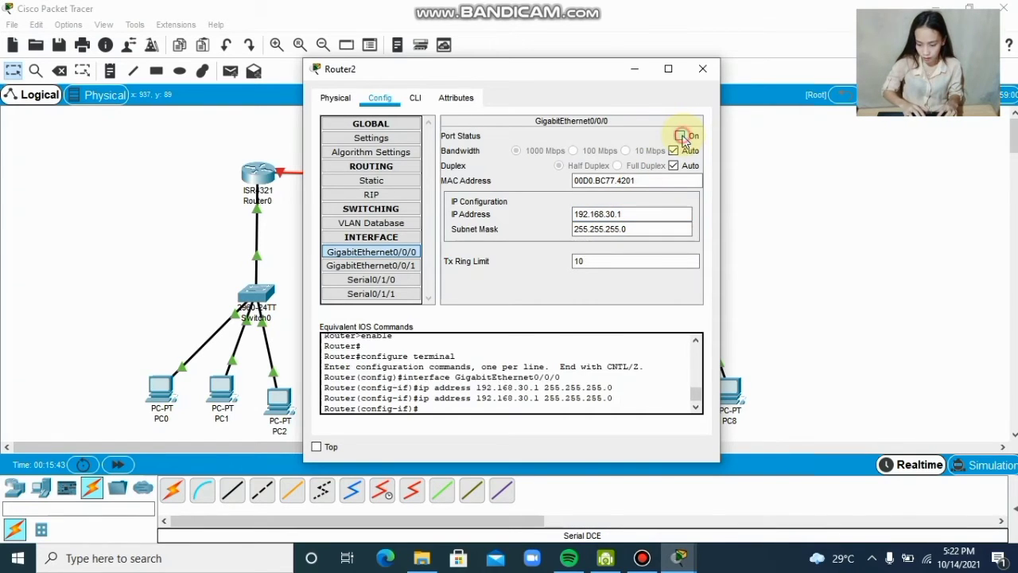
{"action": "left_click", "coordinate": [705, 70]}
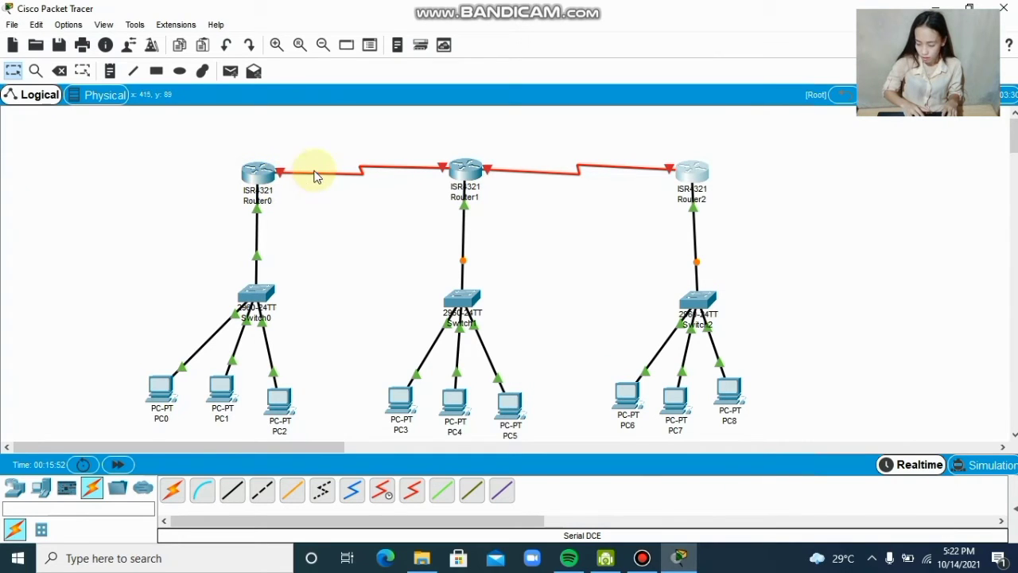
Assign IP address 10.0.0.1 with mask 255.0.0.0 to Router0's Serial0/1/0 and turn the port on
{"action": "left_click", "coordinate": [267, 183]}
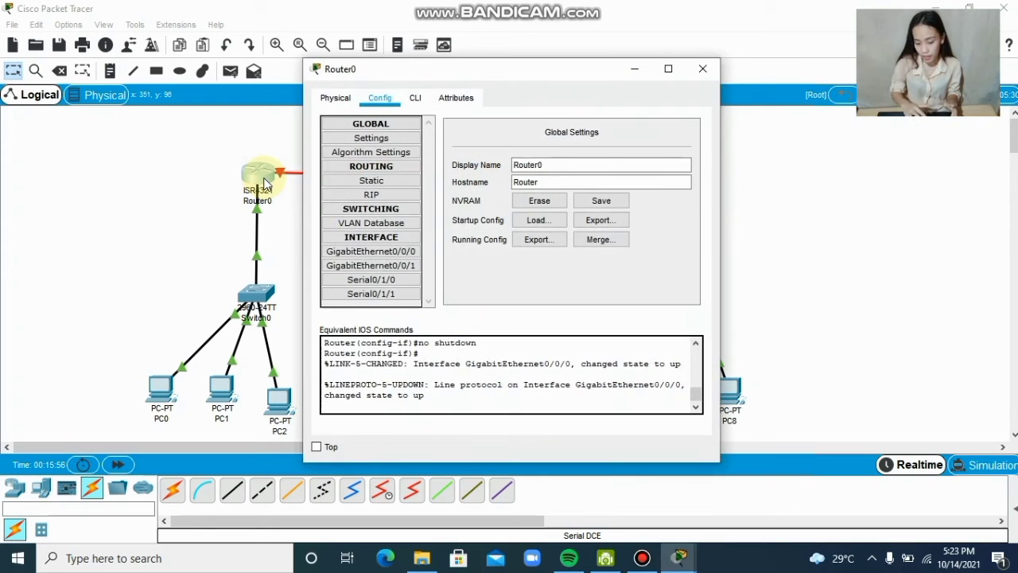
{"action": "left_click", "coordinate": [362, 280]}
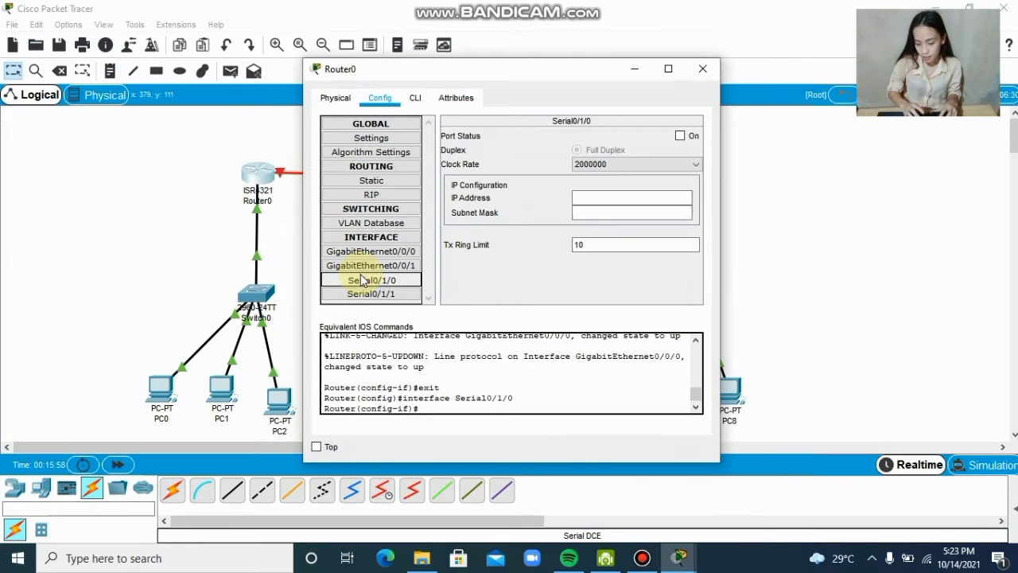
{"action": "left_click", "coordinate": [600, 198]}
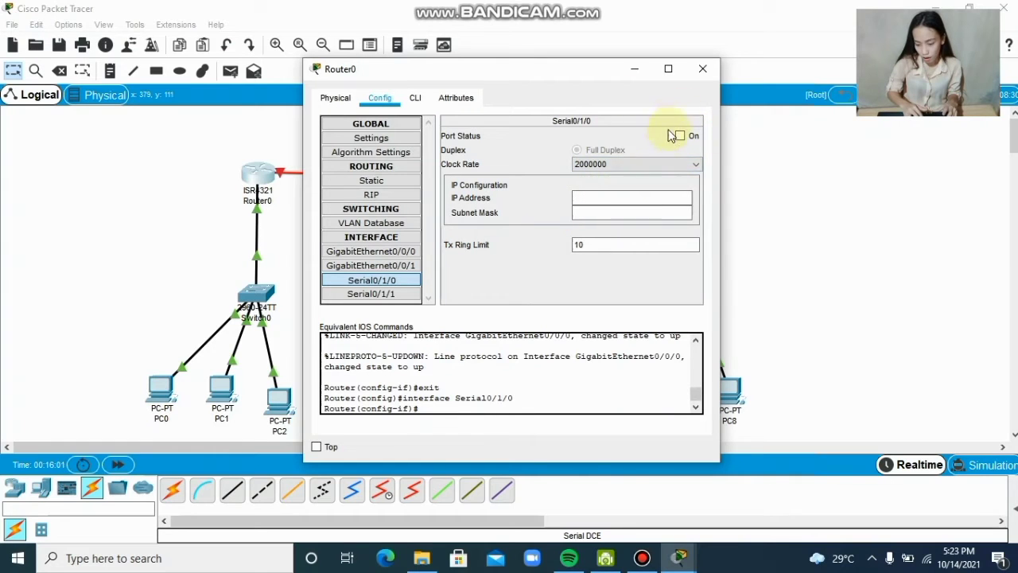
{"action": "left_click", "coordinate": [597, 197]}
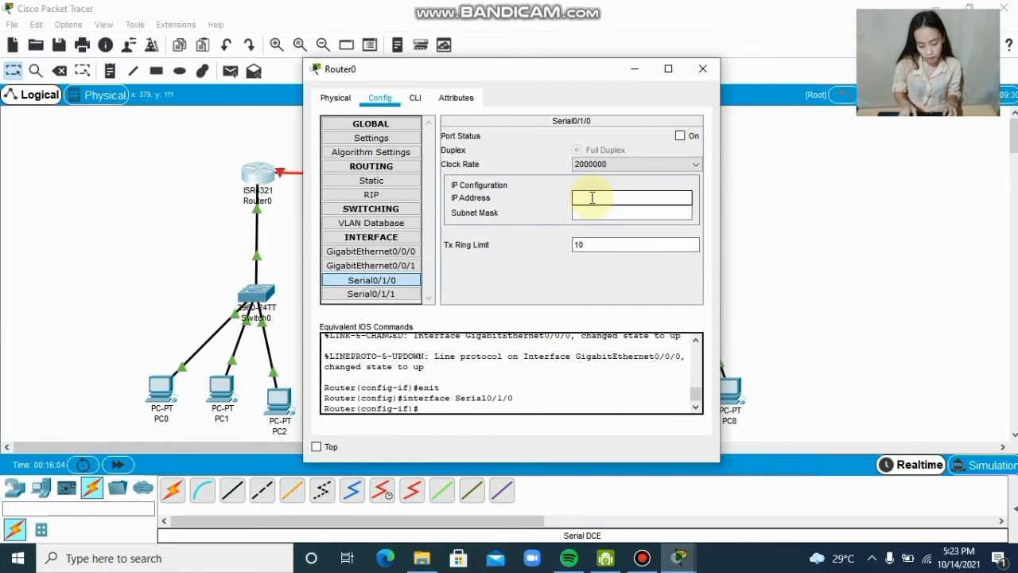
{"action": "type", "text": "10."}
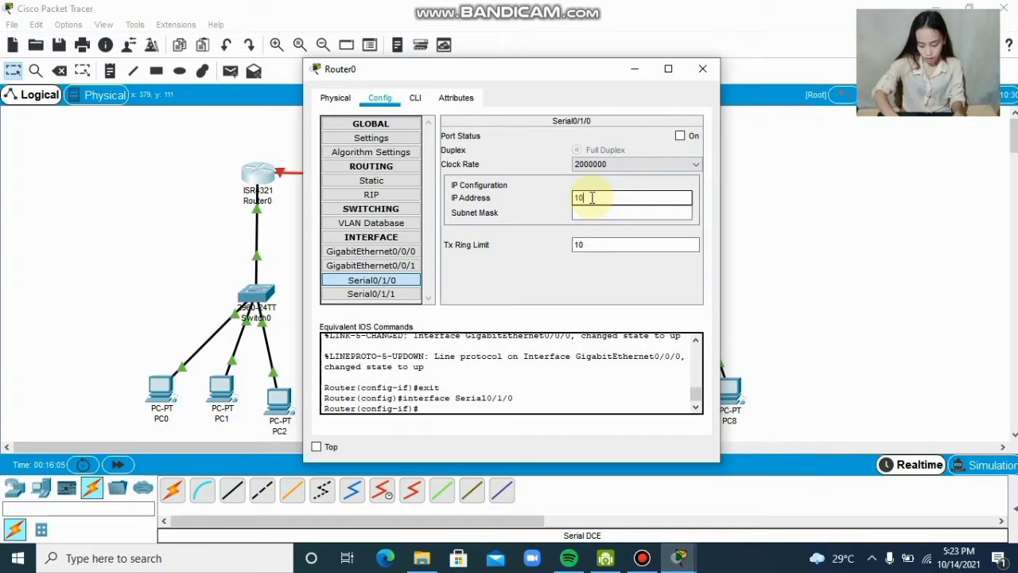
{"action": "type", "text": "0"}
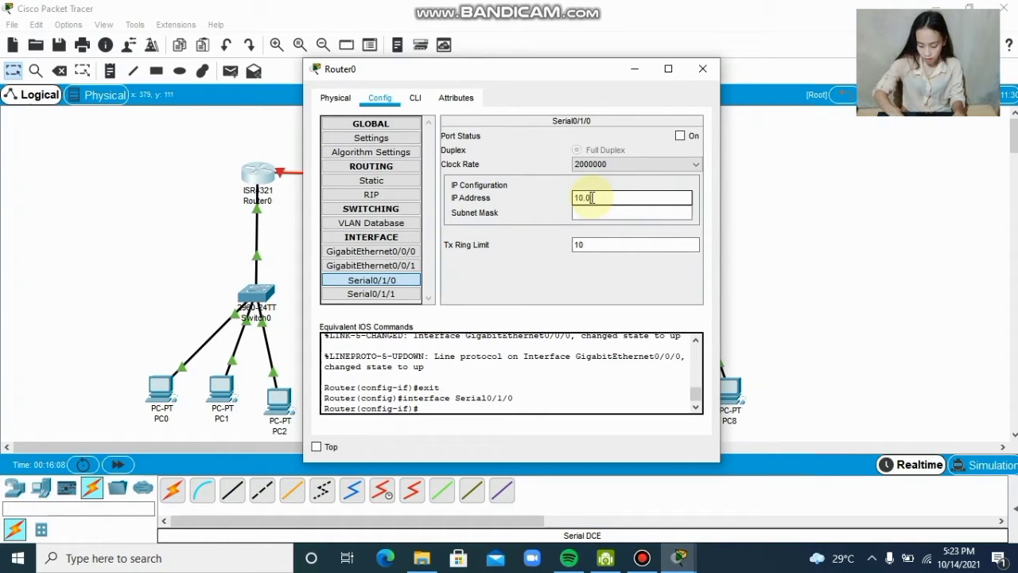
{"action": "type", "text": ".0.1"}
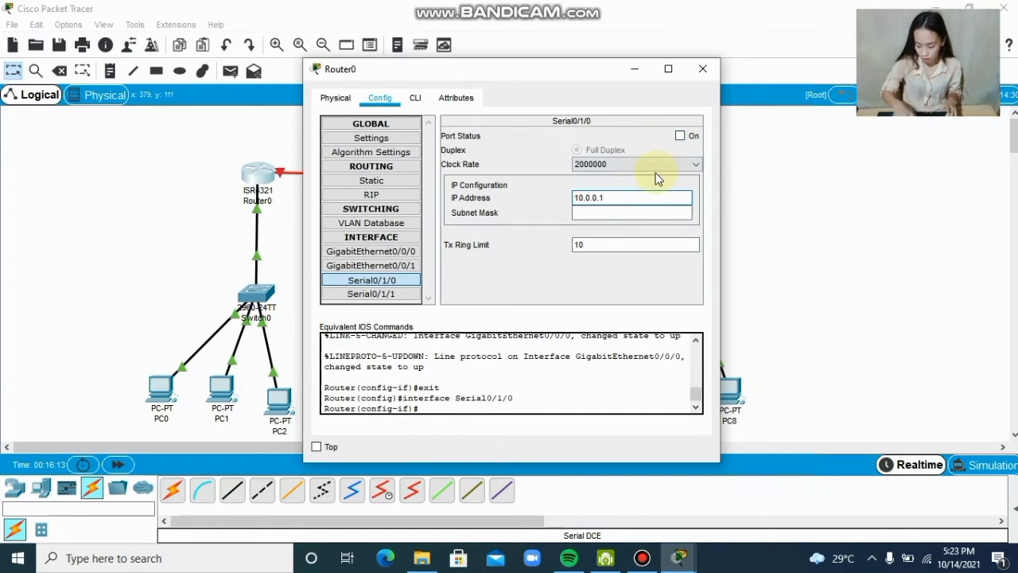
{"action": "key", "text": "Return"}
{"action": "left_click", "coordinate": [680, 135]}
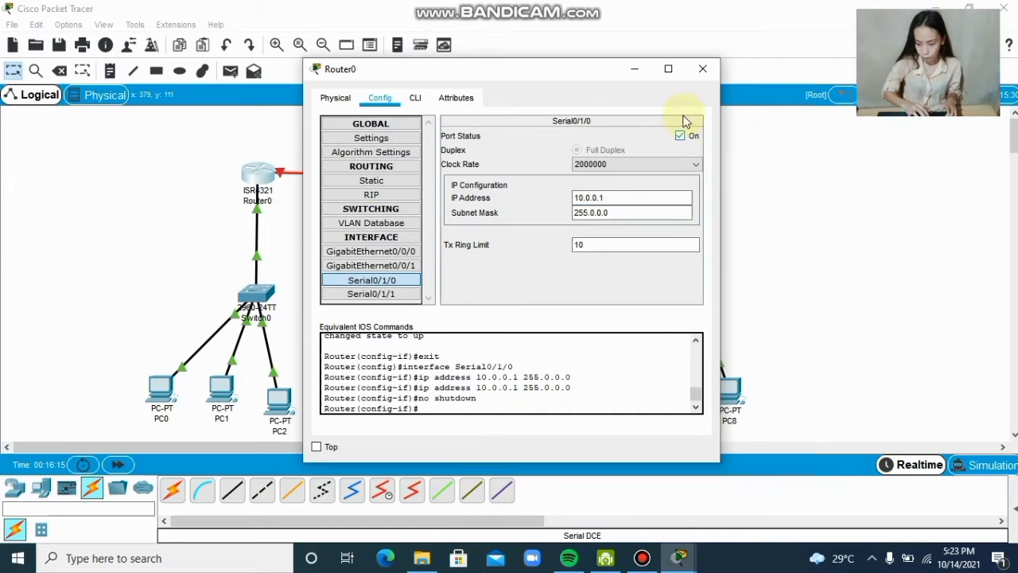
{"action": "left_click", "coordinate": [713, 69]}
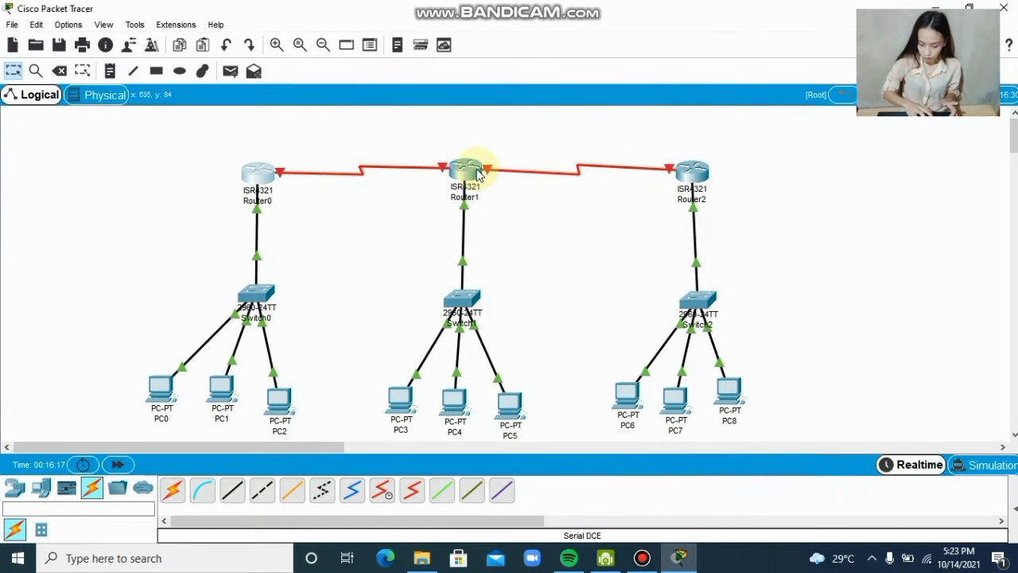
Assign IP address 10.0.0.2 with mask 255.0.0.0 to Router1's Serial0/1/0 and turn the port on
{"action": "left_click", "coordinate": [474, 170]}
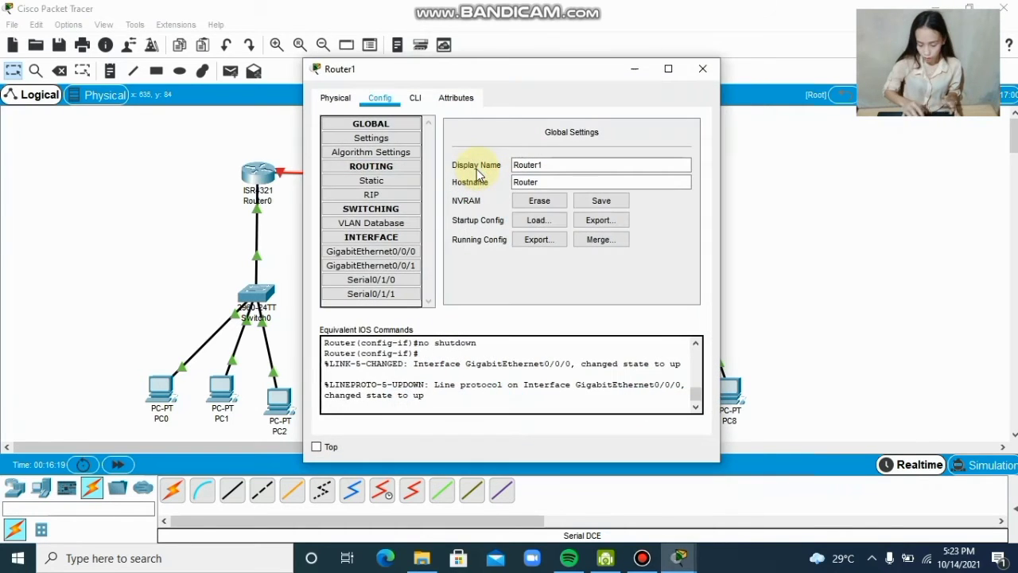
{"action": "left_click", "coordinate": [364, 279]}
{"action": "left_click", "coordinate": [651, 194]}
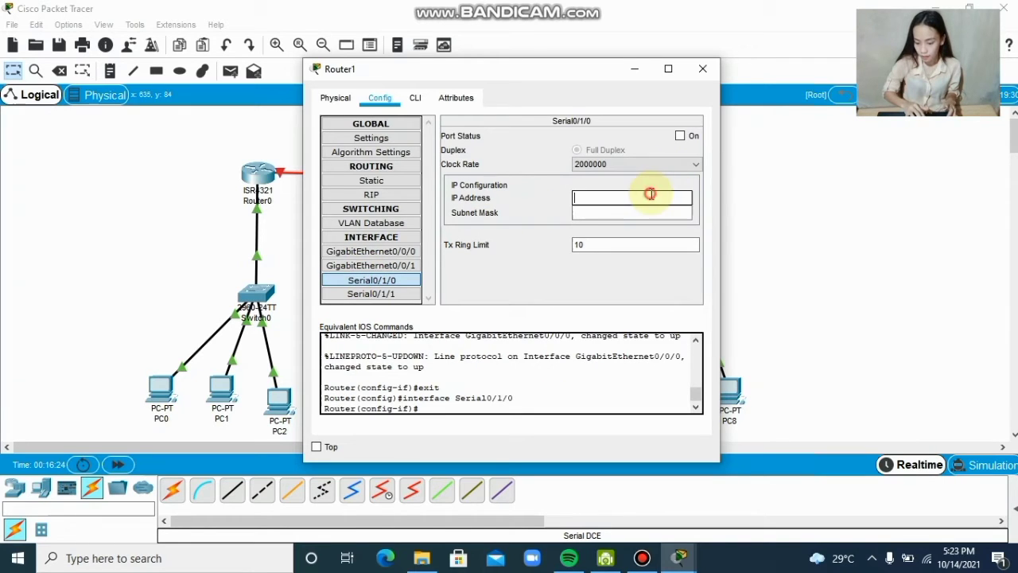
{"action": "type", "text": "10.0.0."}
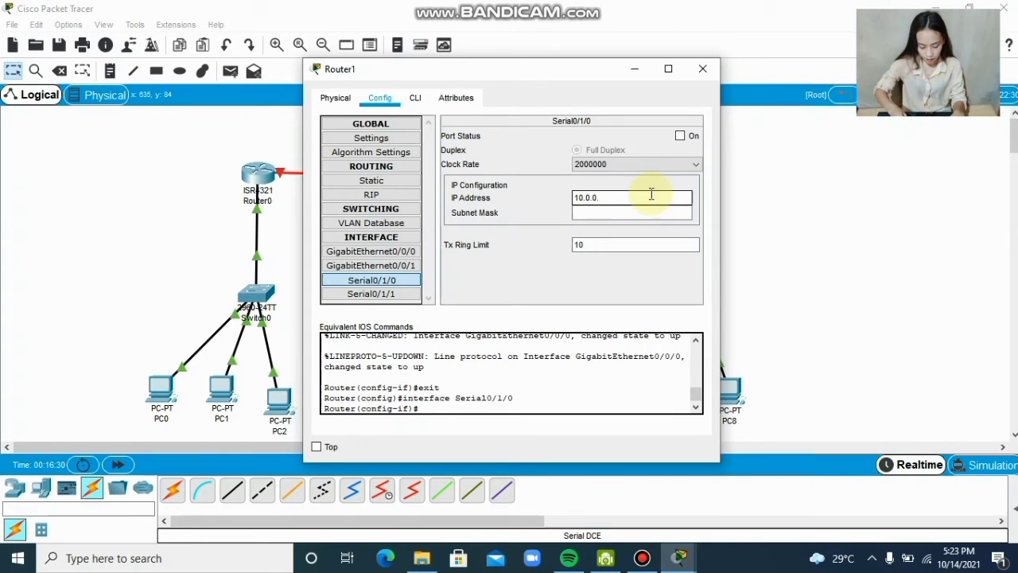
{"action": "type", "text": "2"}
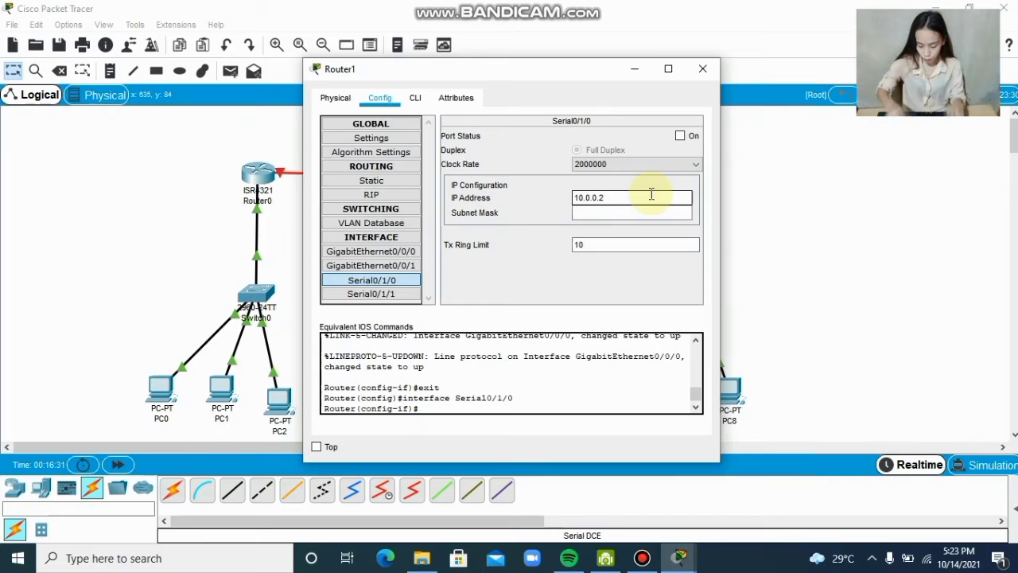
{"action": "key", "text": "Tab"}
{"action": "left_click", "coordinate": [681, 135]}
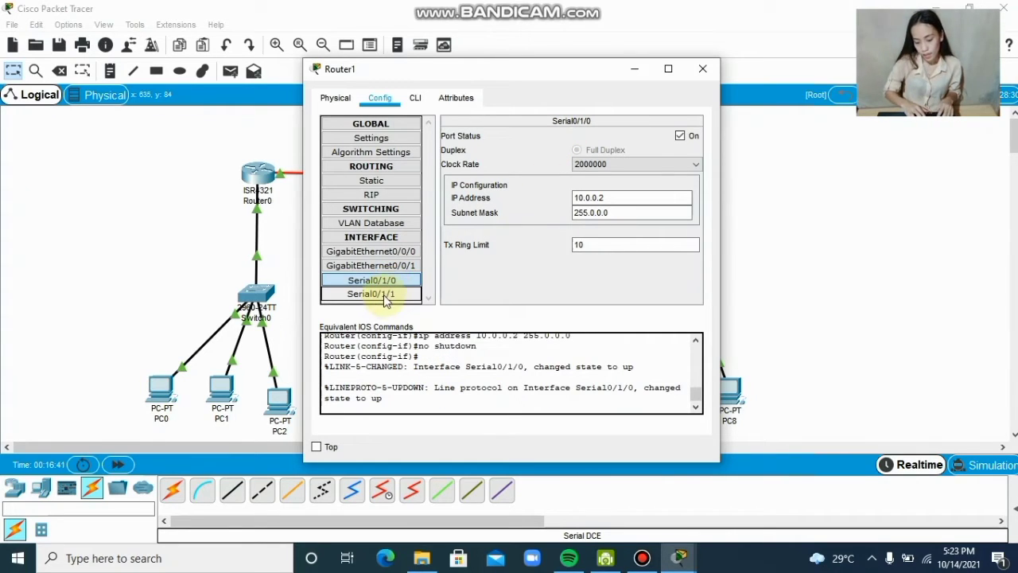
{"action": "left_click", "coordinate": [634, 78]}
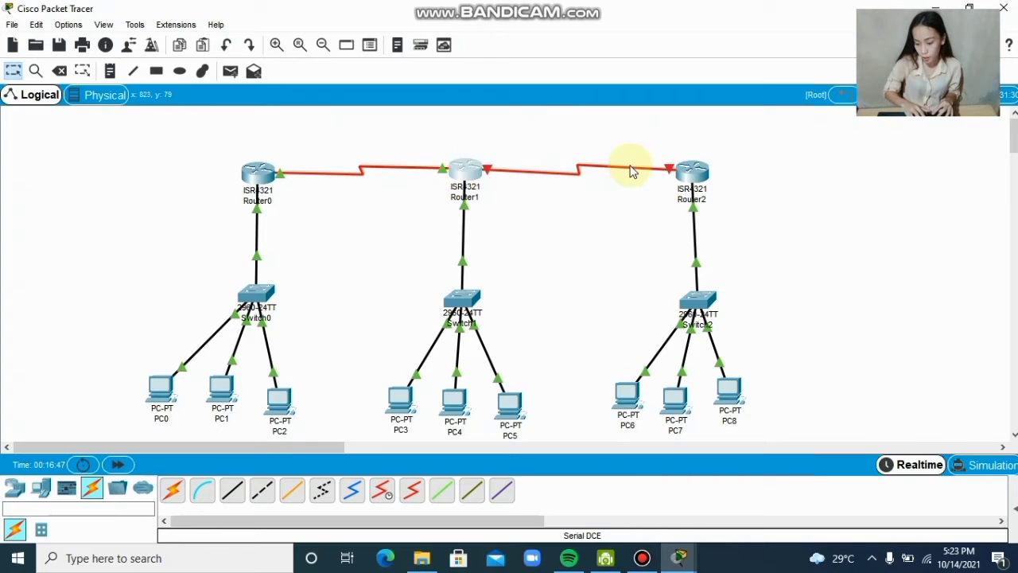
Assign IP address 11.0.0.1 with mask 255.0.0.0 to Router1's Serial0/1/1 and turn the port on
{"action": "left_click", "coordinate": [465, 175]}
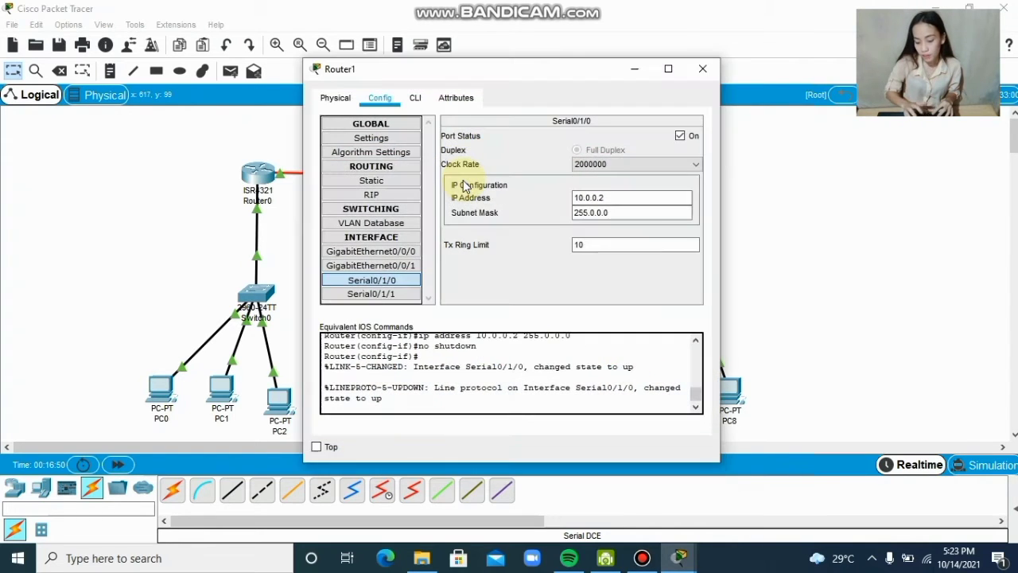
{"action": "left_click", "coordinate": [380, 294]}
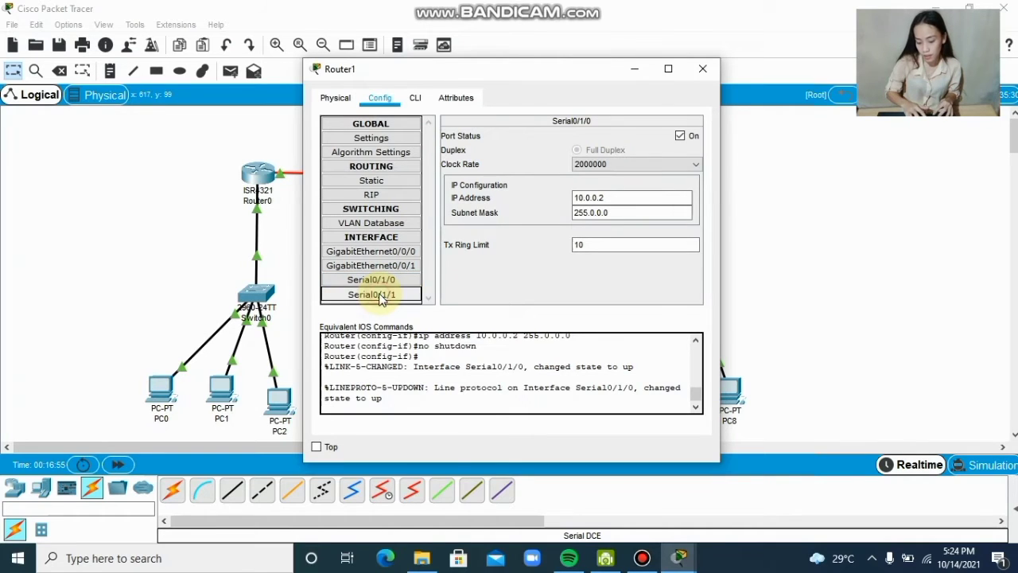
{"action": "left_click", "coordinate": [625, 196]}
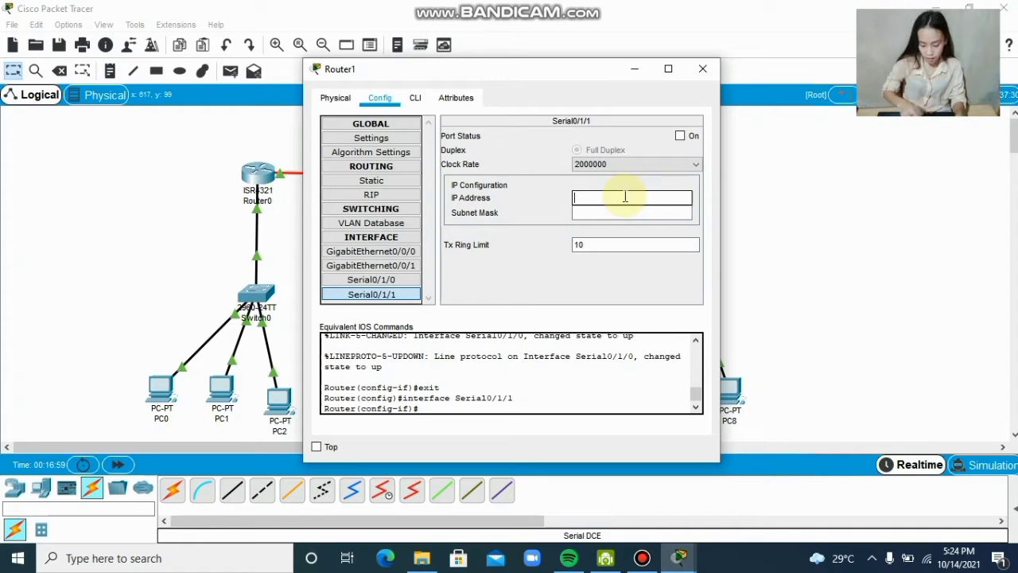
{"action": "type", "text": "11.0"}
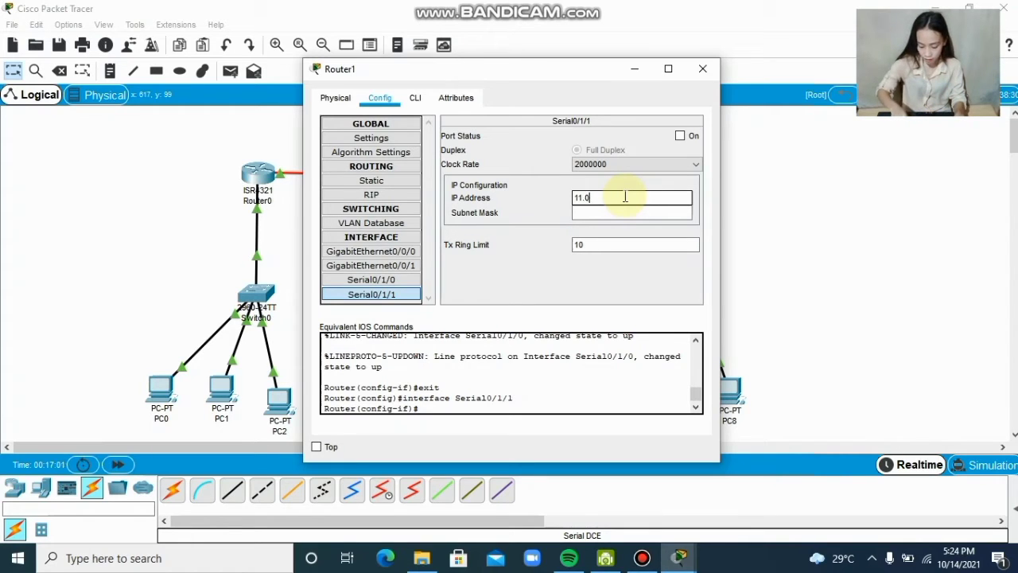
{"action": "type", "text": ".0.1"}
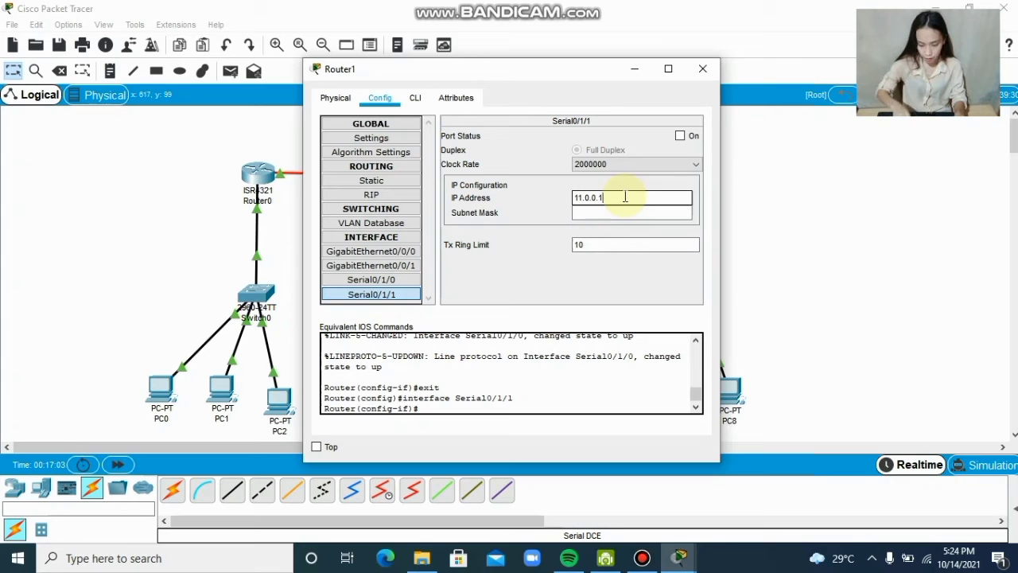
{"action": "key", "text": "Return"}
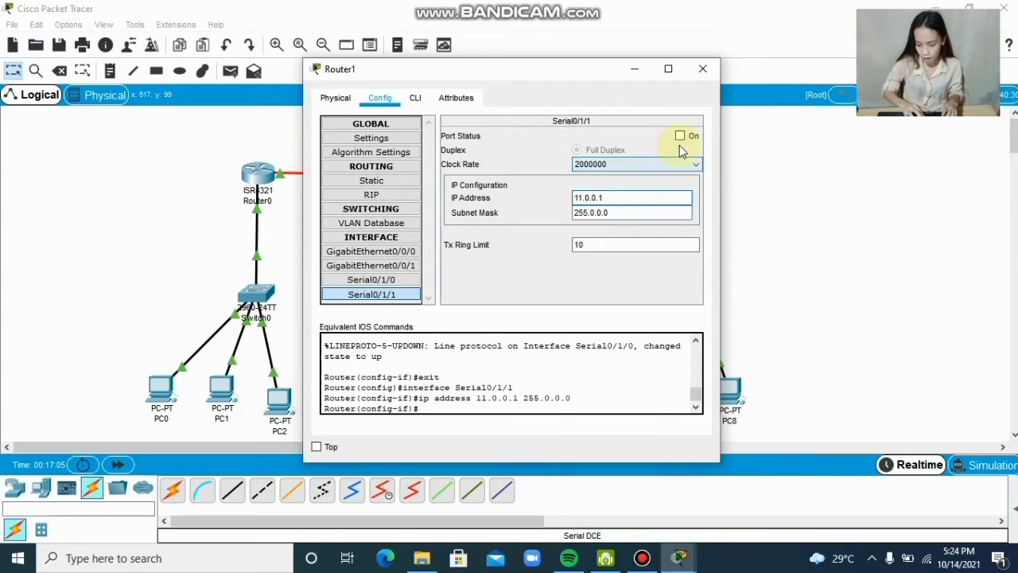
{"action": "left_click", "coordinate": [680, 136]}
{"action": "left_click", "coordinate": [702, 70]}
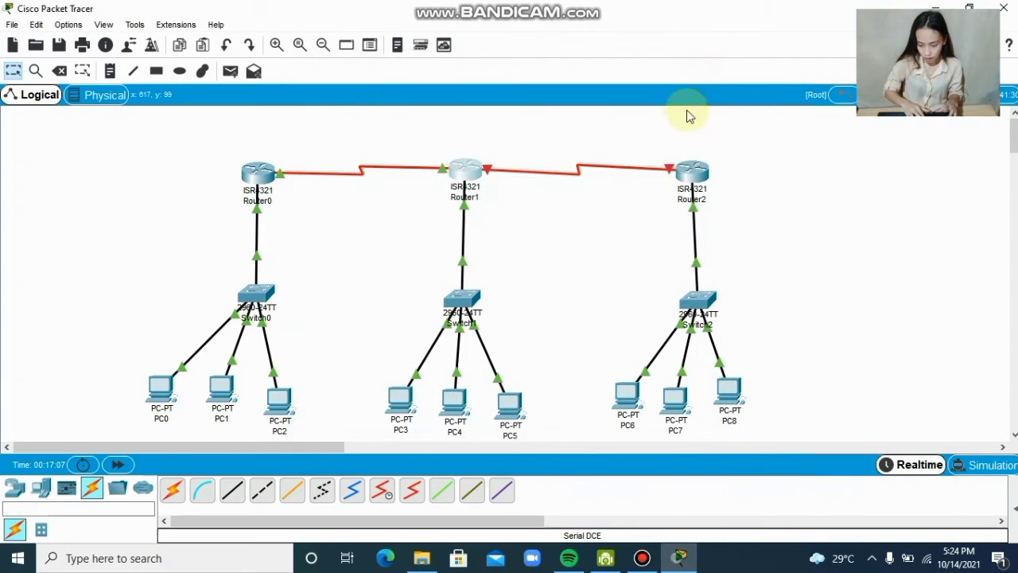
Assign IP address 11.0.0.2 with mask 255.0.0.0 to Router2's Serial0/1/0 and turn the port on
{"action": "left_click", "coordinate": [690, 175]}
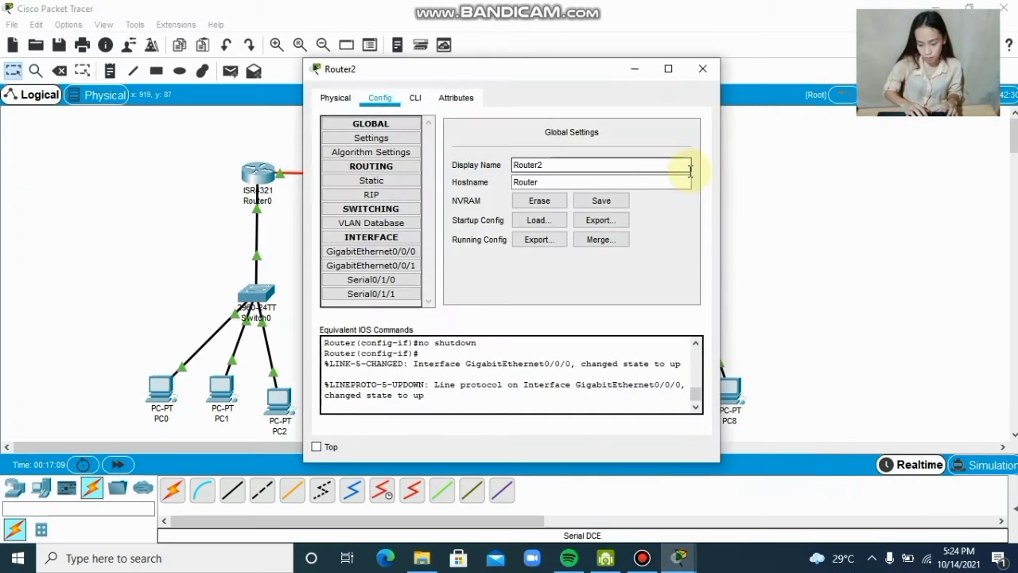
{"action": "left_click", "coordinate": [354, 281]}
{"action": "left_click", "coordinate": [592, 201]}
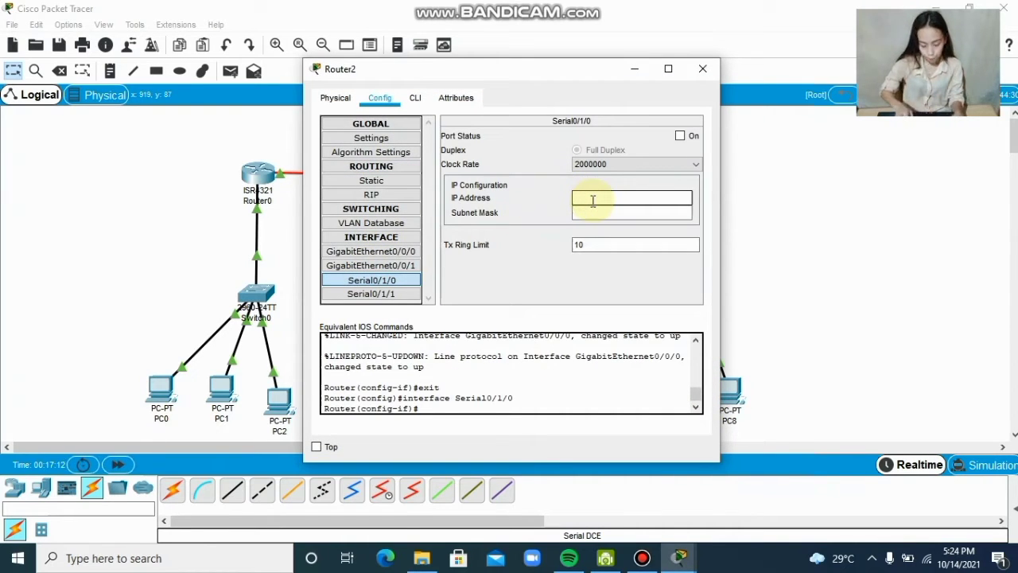
{"action": "type", "text": "11.0.0.2"}
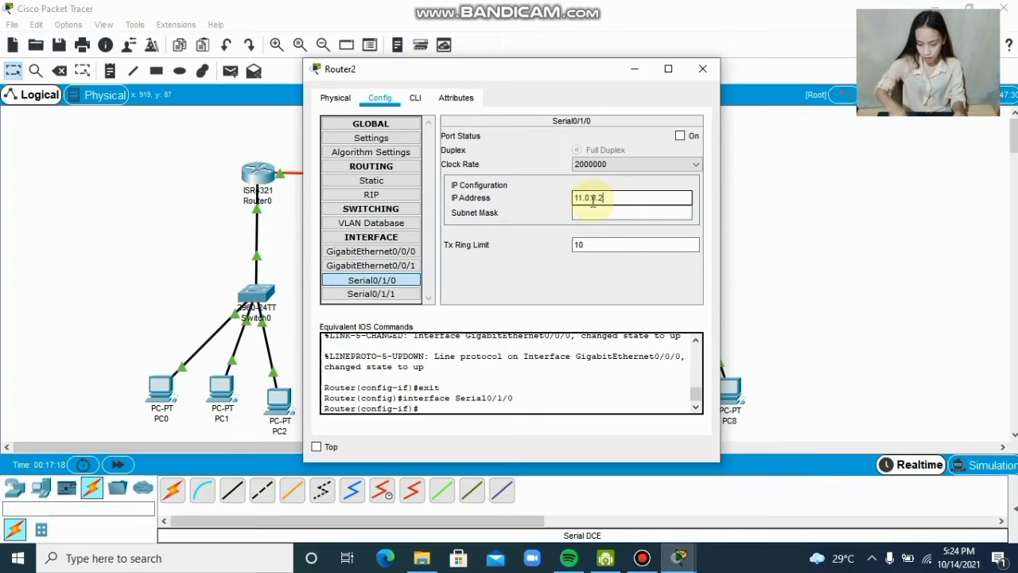
{"action": "left_click", "coordinate": [593, 212]}
{"action": "left_click", "coordinate": [681, 136]}
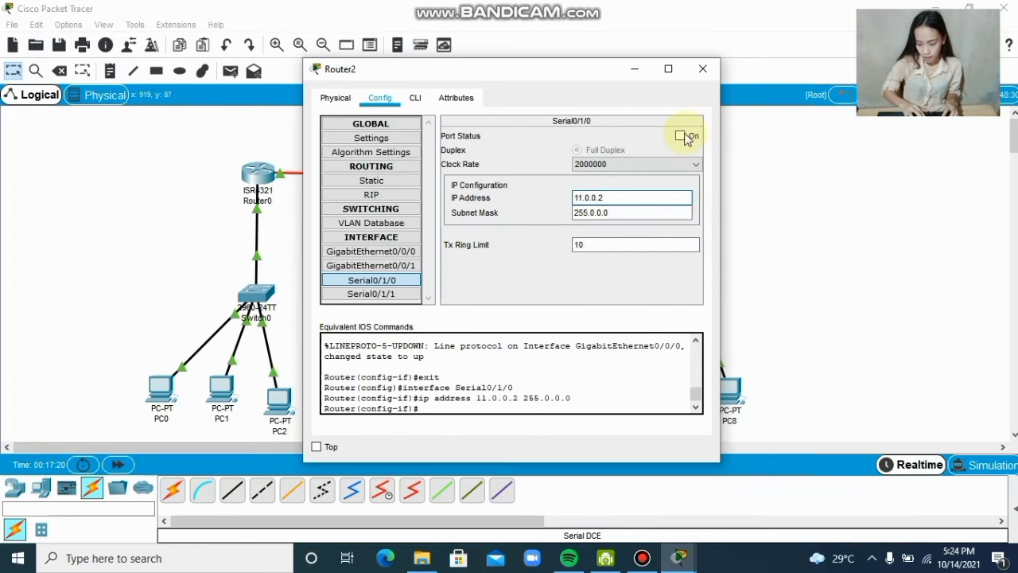
{"action": "left_click", "coordinate": [703, 70]}
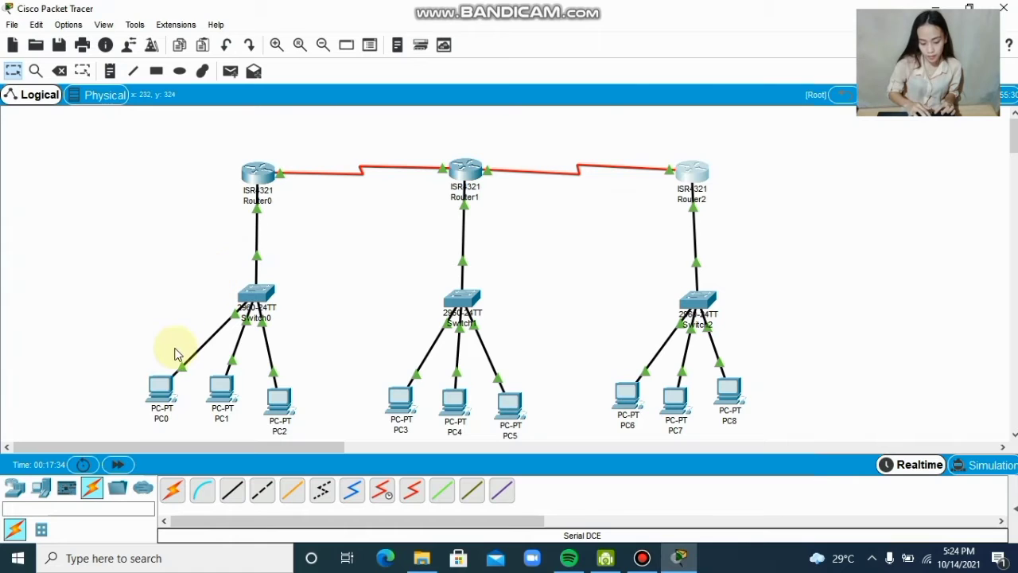
Give PC0 the static IP address 192.168.10.2 with subnet mask 255.255.255.0
{"action": "left_click", "coordinate": [161, 394]}
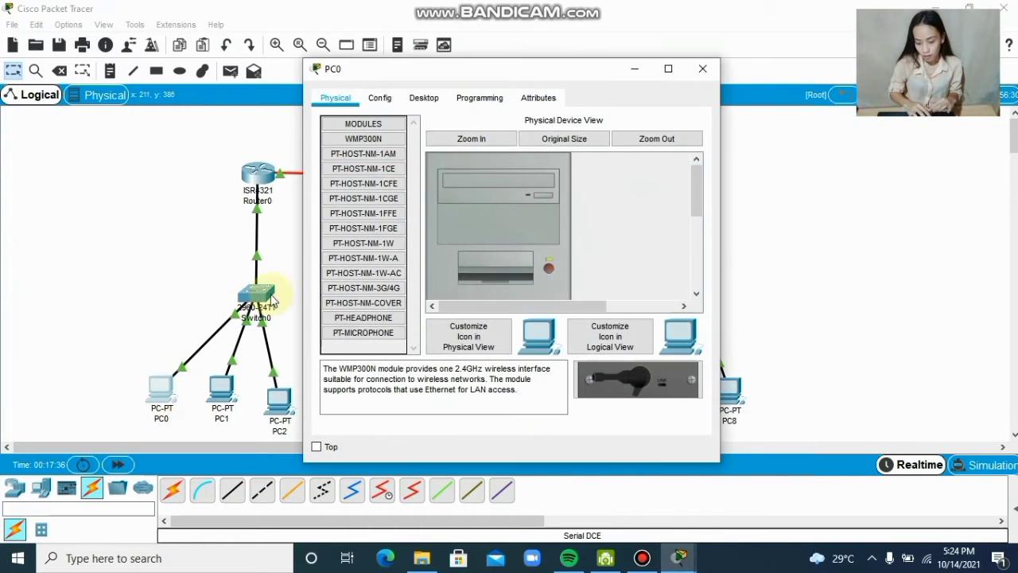
{"action": "left_click", "coordinate": [380, 97]}
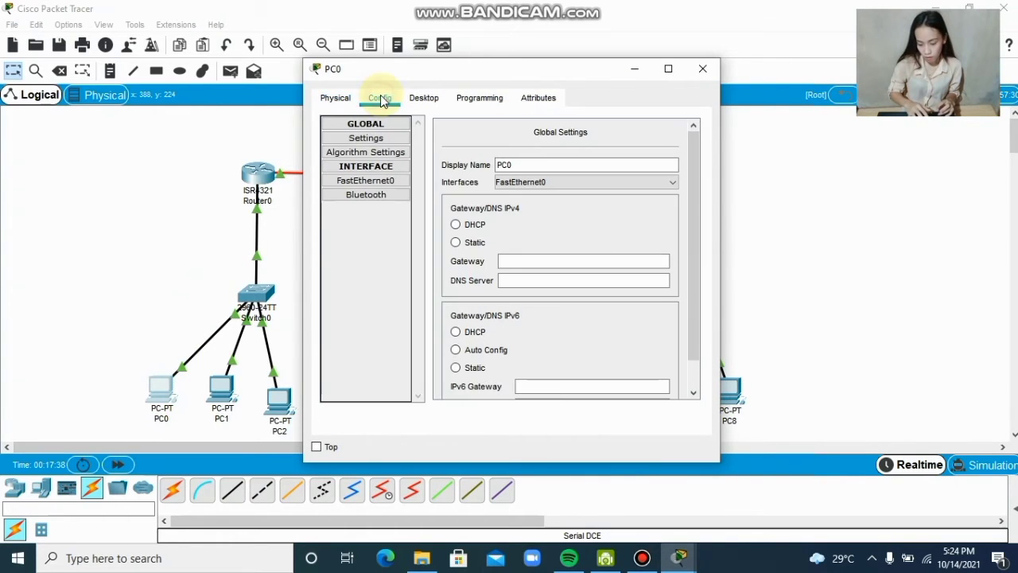
{"action": "left_click", "coordinate": [427, 100]}
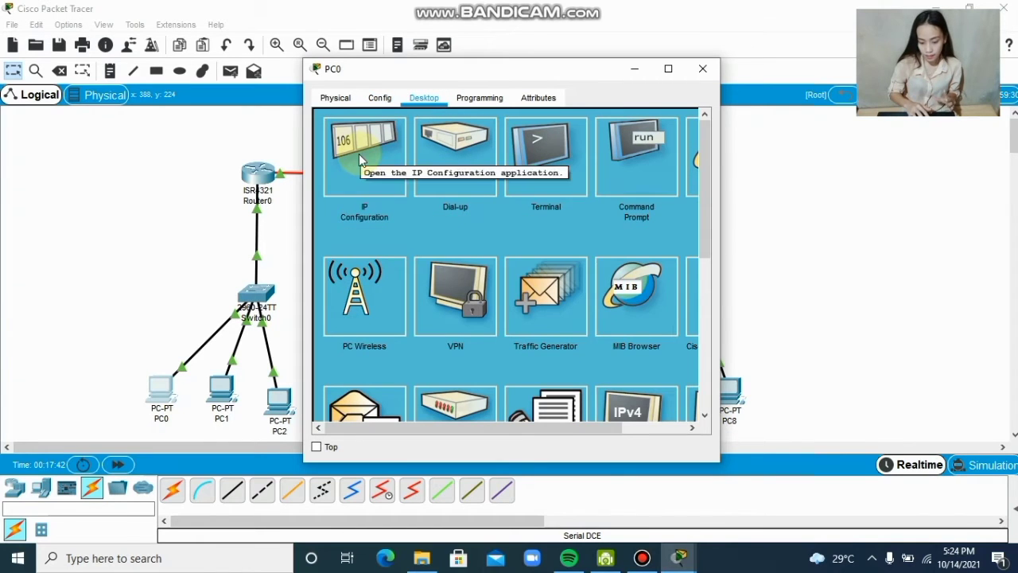
{"action": "left_click", "coordinate": [359, 158]}
{"action": "left_click", "coordinate": [454, 205]}
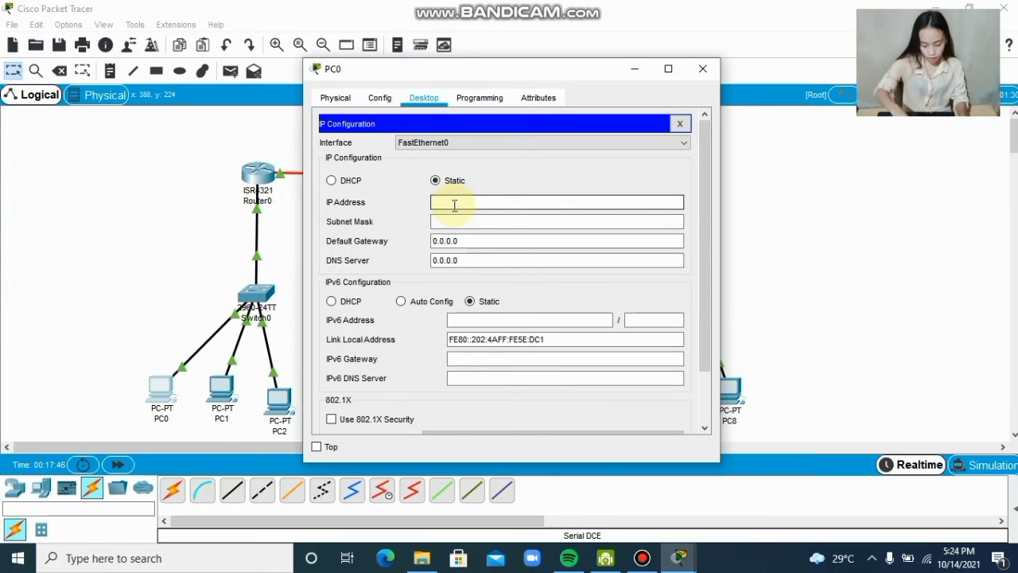
{"action": "type", "text": "192."}
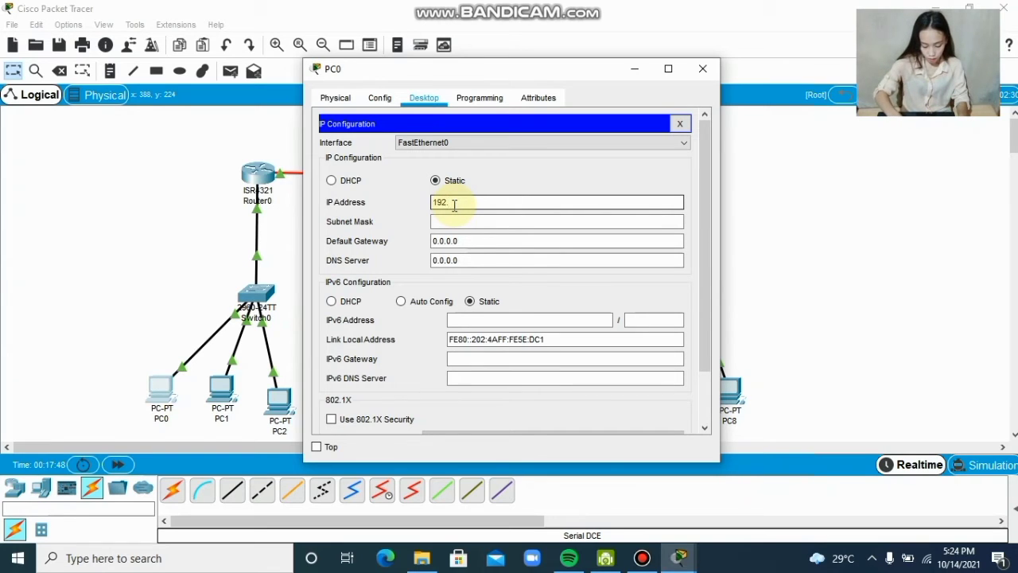
{"action": "type", "text": "168"}
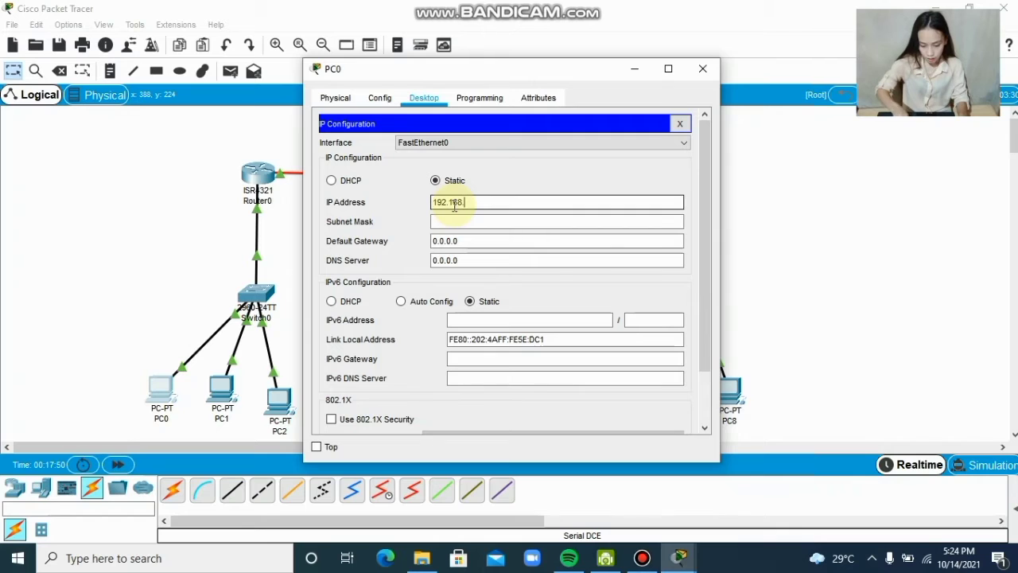
{"action": "type", "text": ".10."}
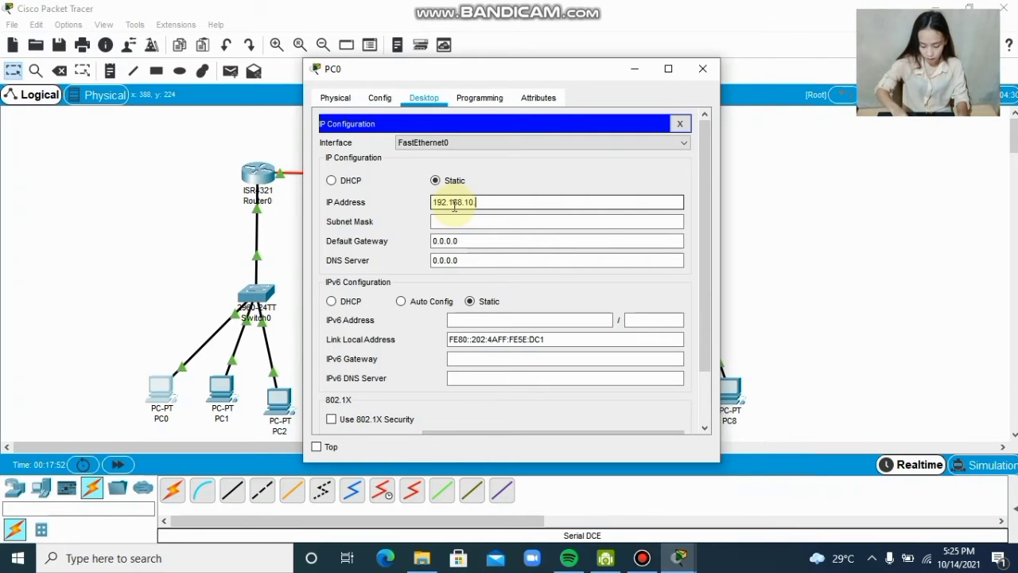
{"action": "type", "text": "2"}
{"action": "key", "text": "Return"}
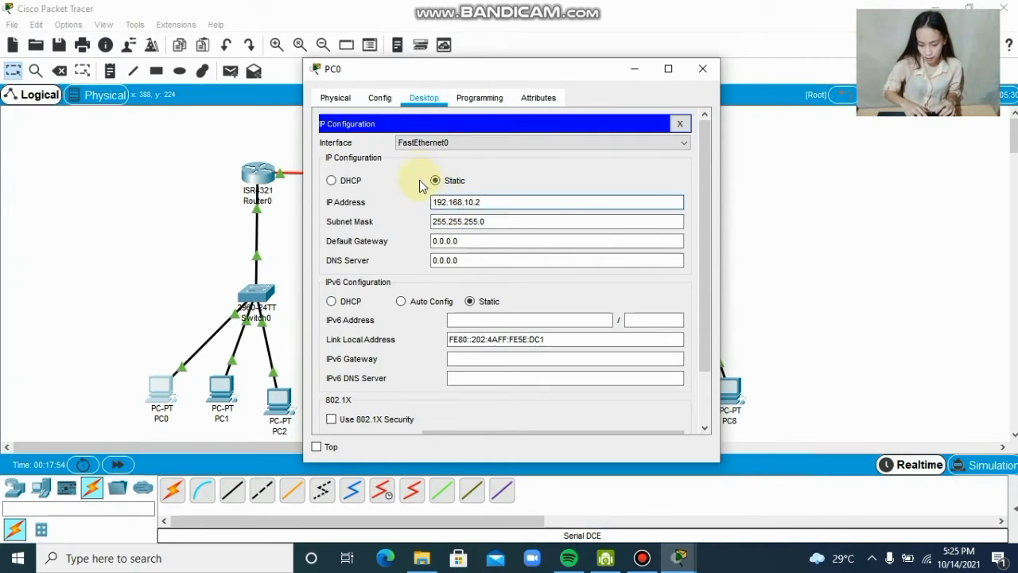
Set PC0's default gateway to 192.168.10.1 and close its configuration window
{"action": "left_click_drag", "start_coordinate": [469, 244], "coordinate": [426, 244]}
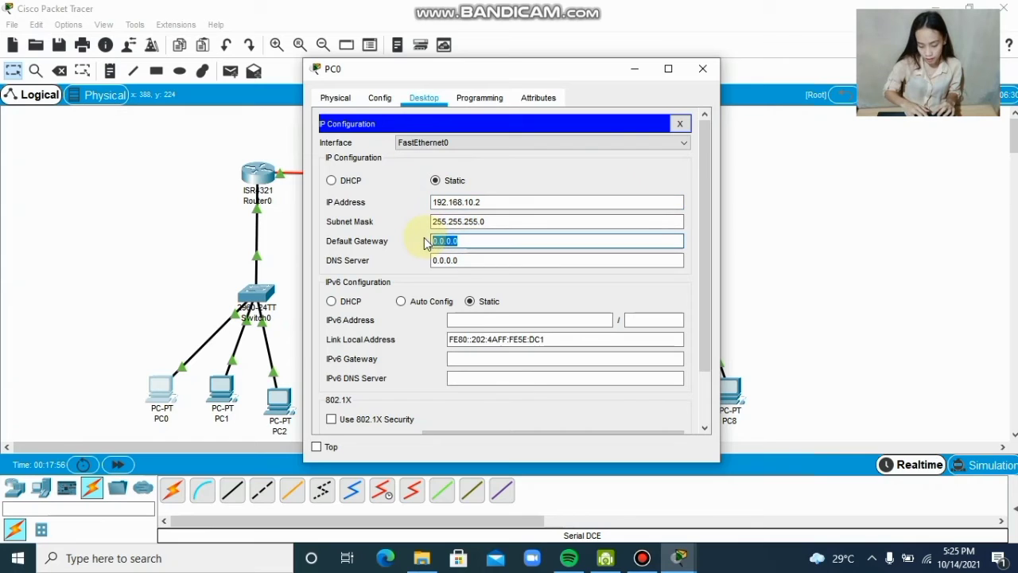
{"action": "type", "text": "192"}
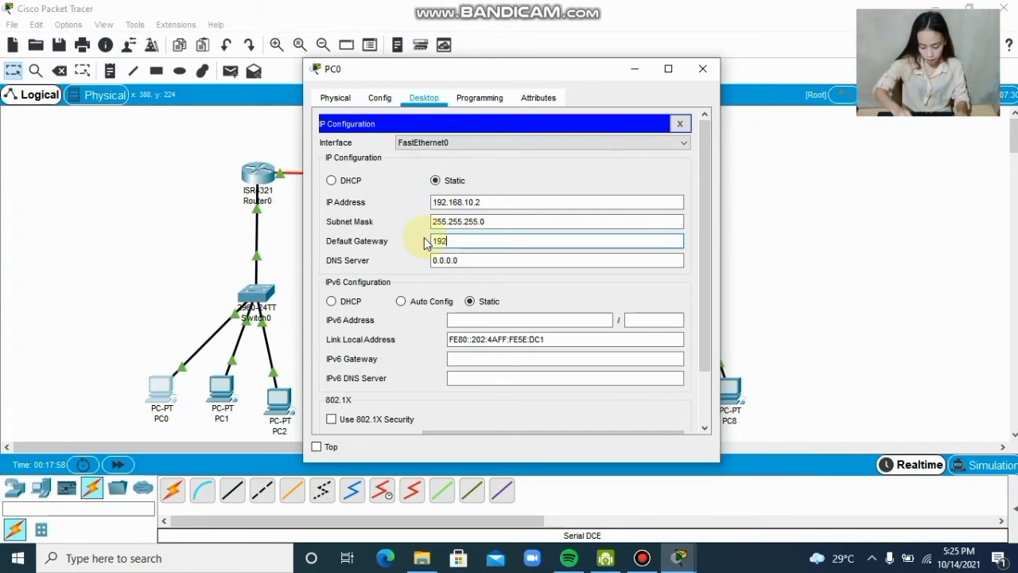
{"action": "type", "text": ".168"}
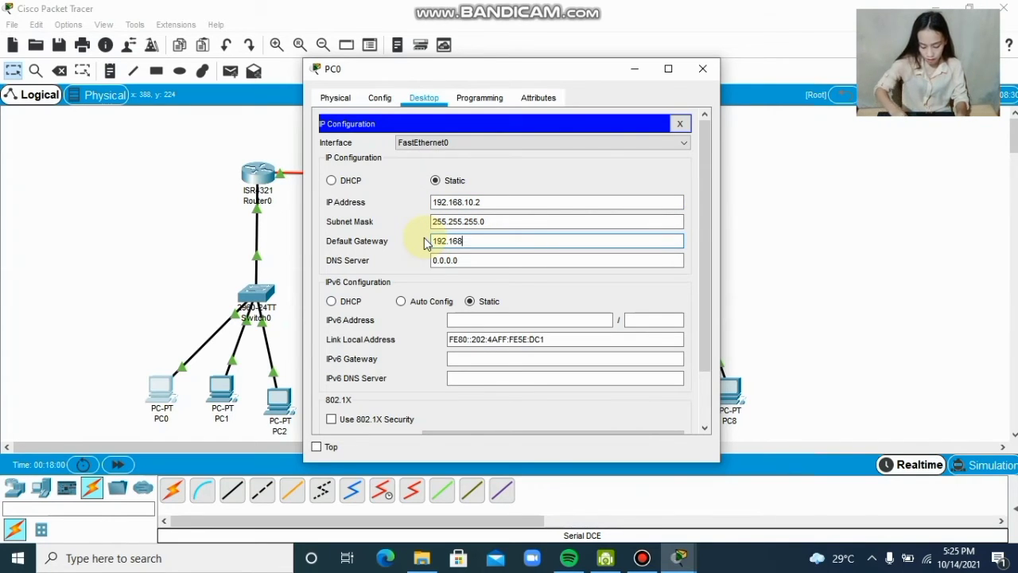
{"action": "type", "text": ".10"}
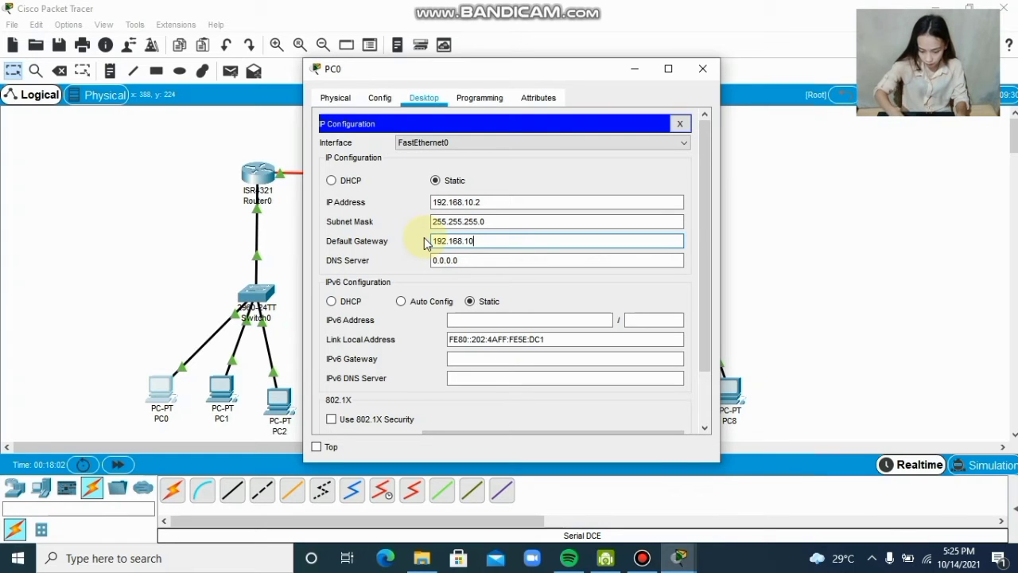
{"action": "type", "text": ".1"}
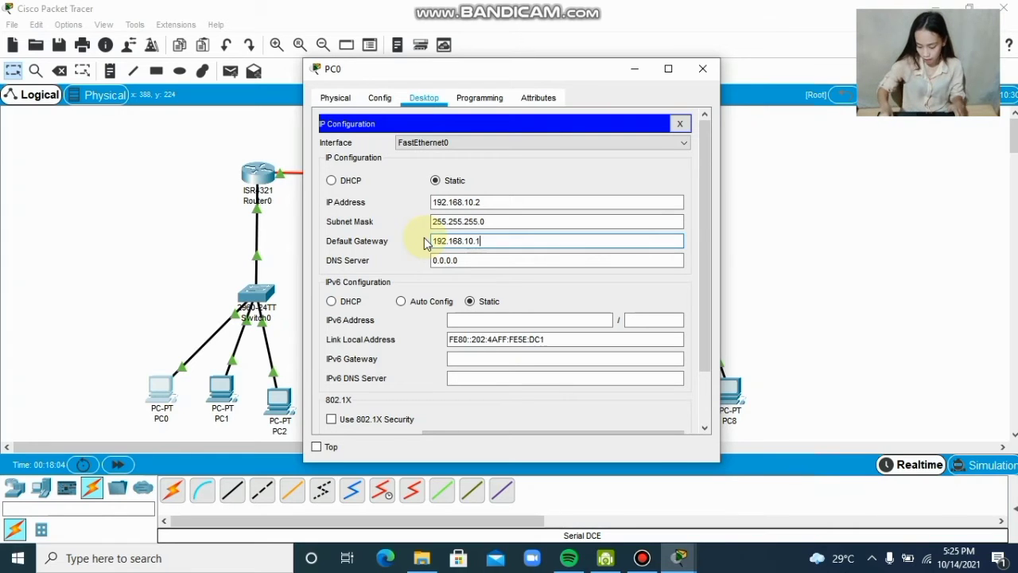
{"action": "left_click", "coordinate": [702, 68]}
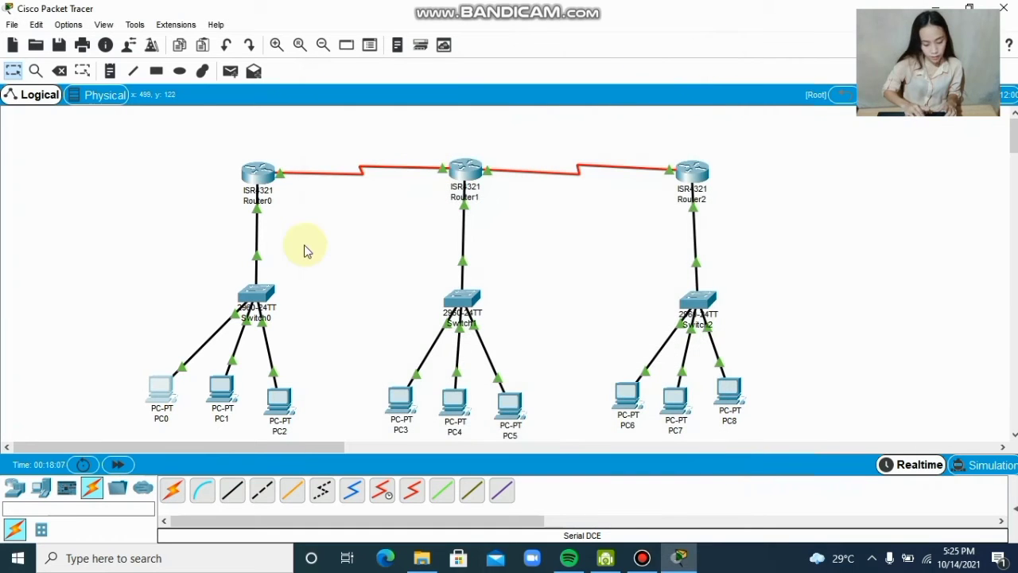
Give PC1 the static IP address 192.168.10.3 with subnet mask 255.255.255.0
{"action": "left_click", "coordinate": [231, 387]}
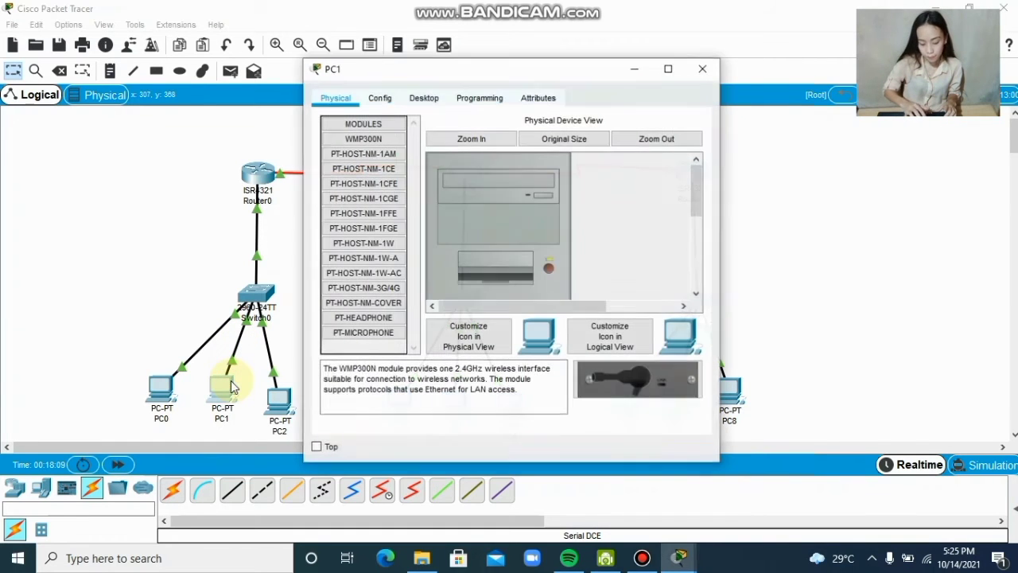
{"action": "left_click", "coordinate": [438, 97]}
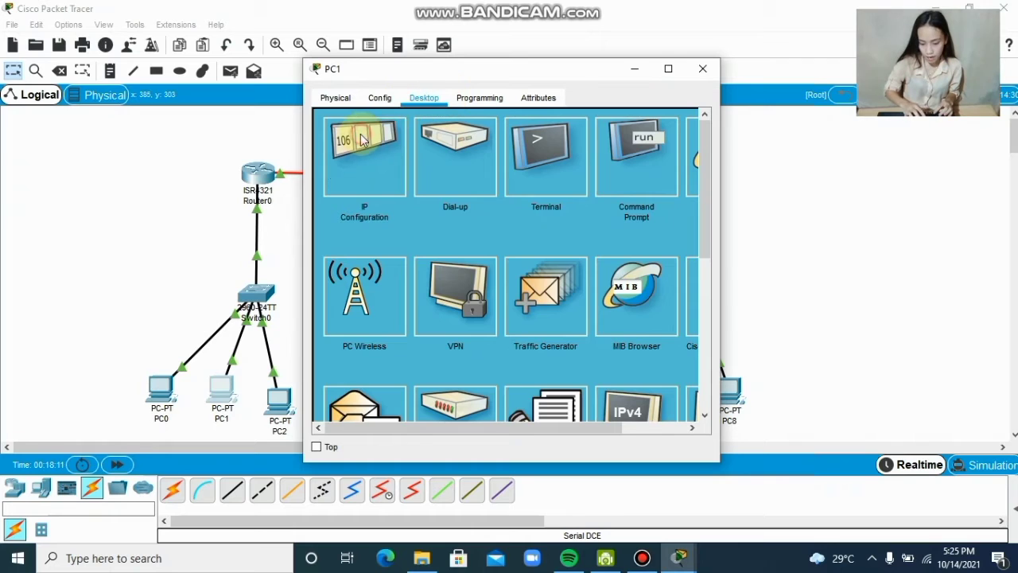
{"action": "left_click", "coordinate": [368, 131]}
{"action": "left_click", "coordinate": [450, 201]}
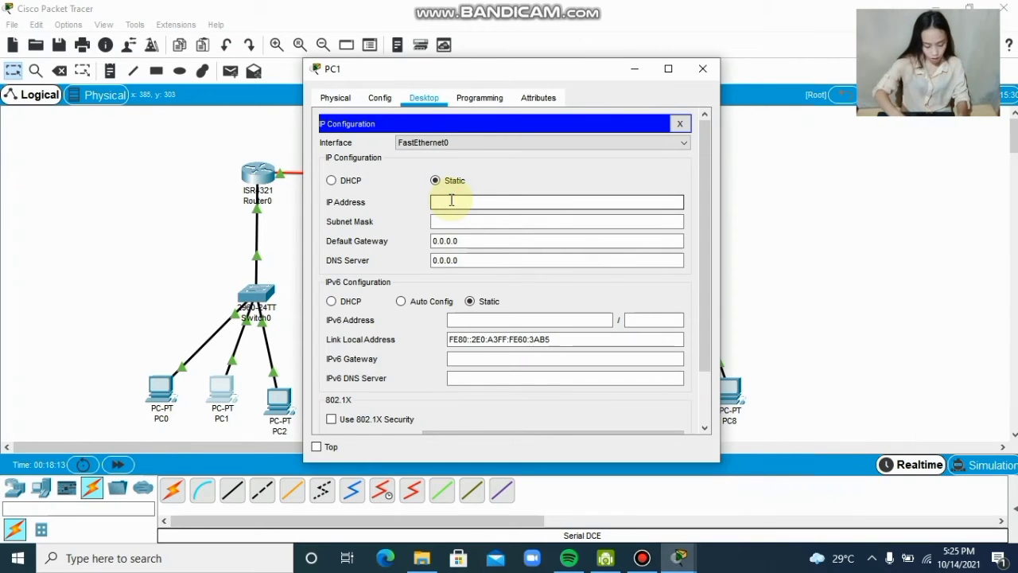
{"action": "type", "text": "92"}
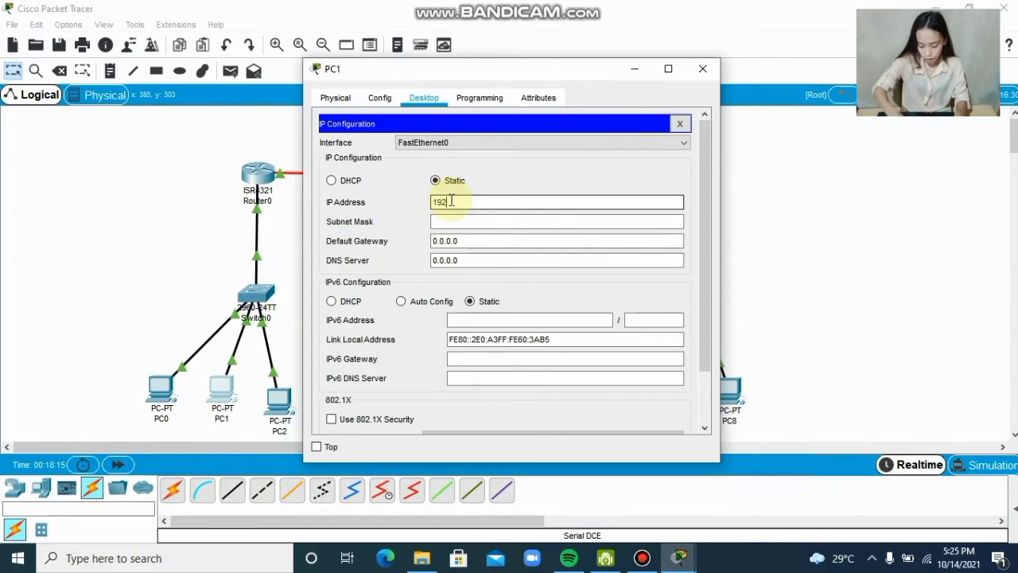
{"action": "type", "text": ".168."}
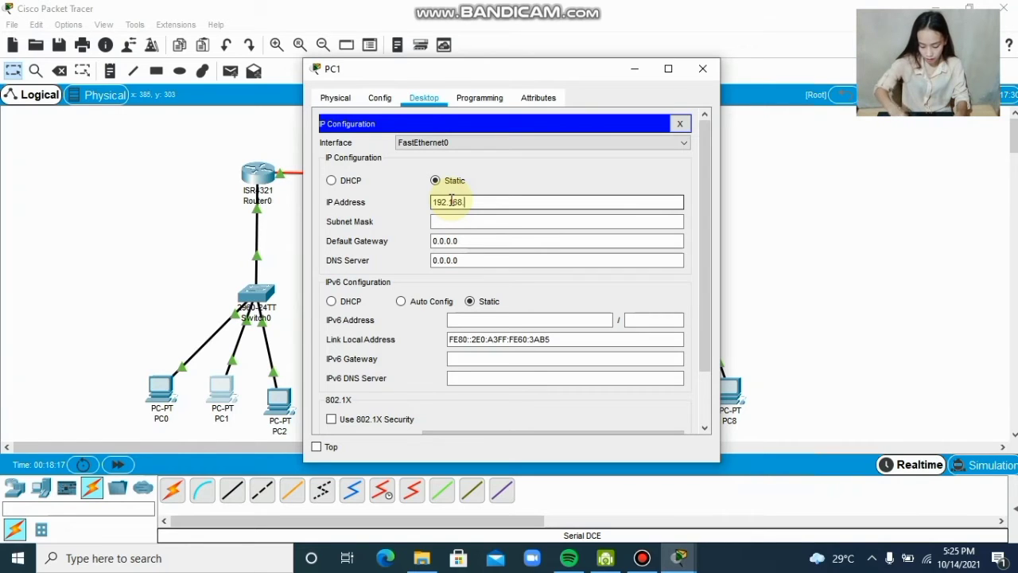
{"action": "type", "text": "10.3"}
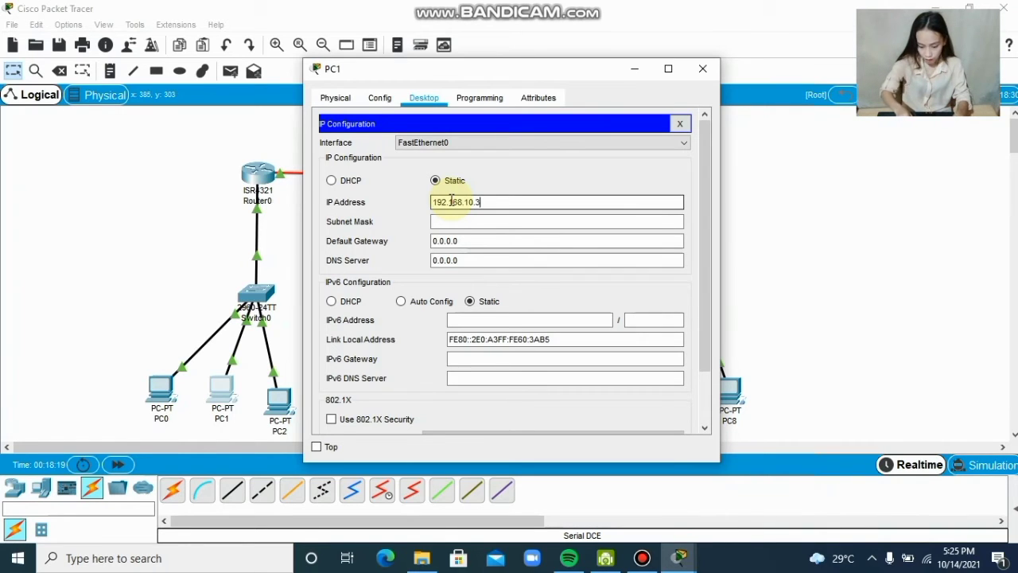
{"action": "key", "text": "Tab"}
Set PC1's default gateway to 192.168.10.1 and close its configuration window
{"action": "key", "text": "Tab"}
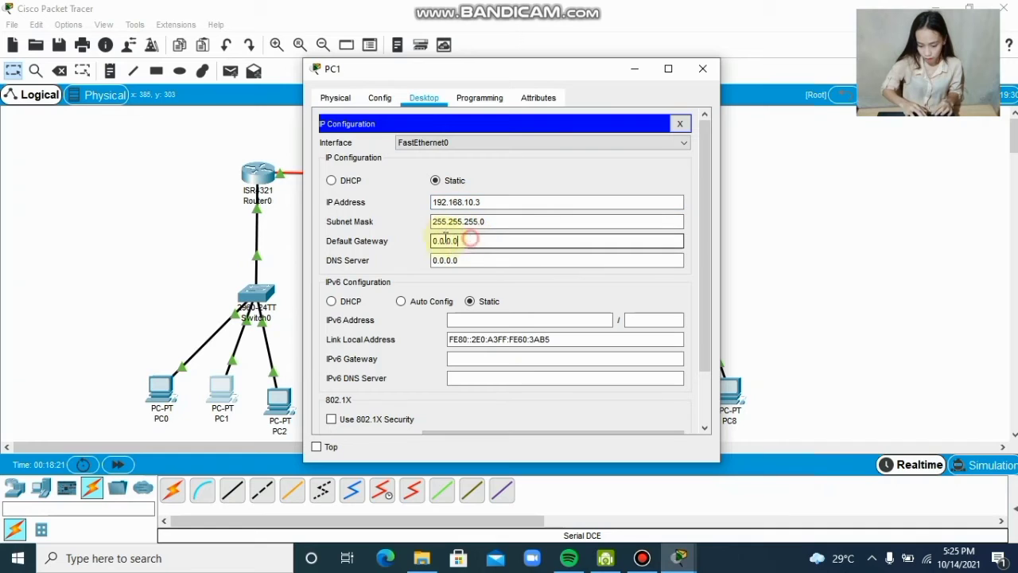
{"action": "type", "text": "192"}
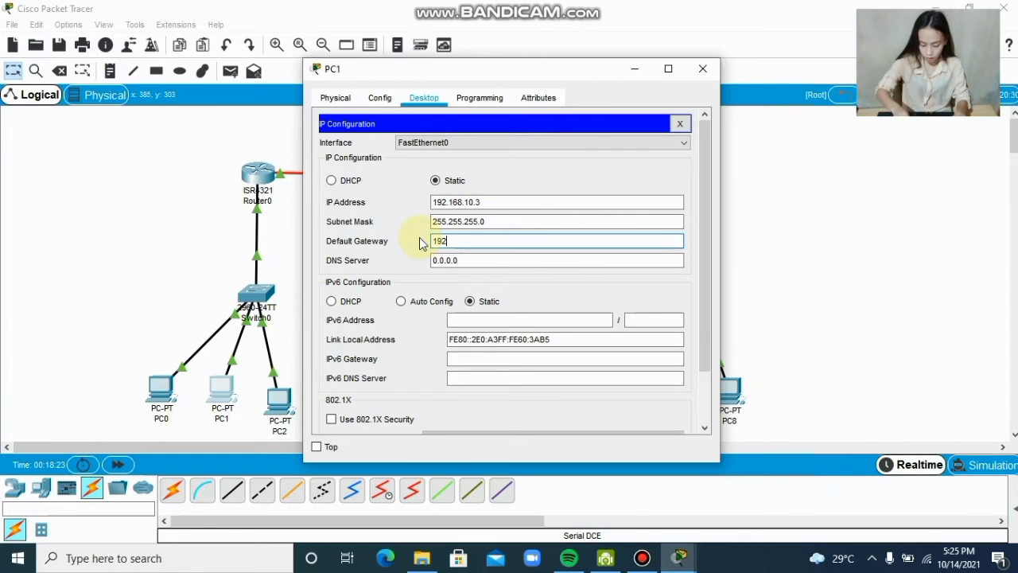
{"action": "type", "text": ".16"}
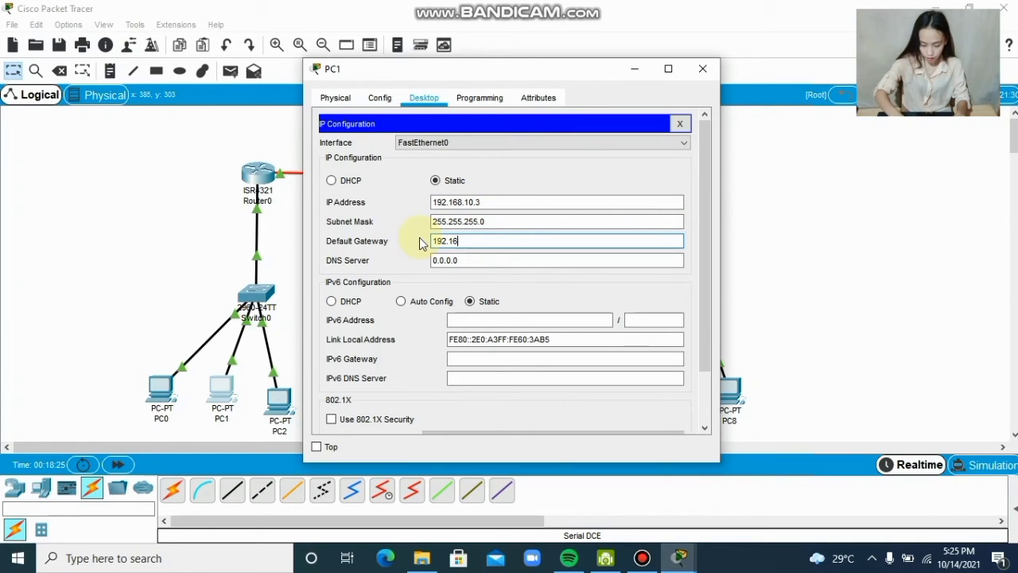
{"action": "type", "text": "8"}
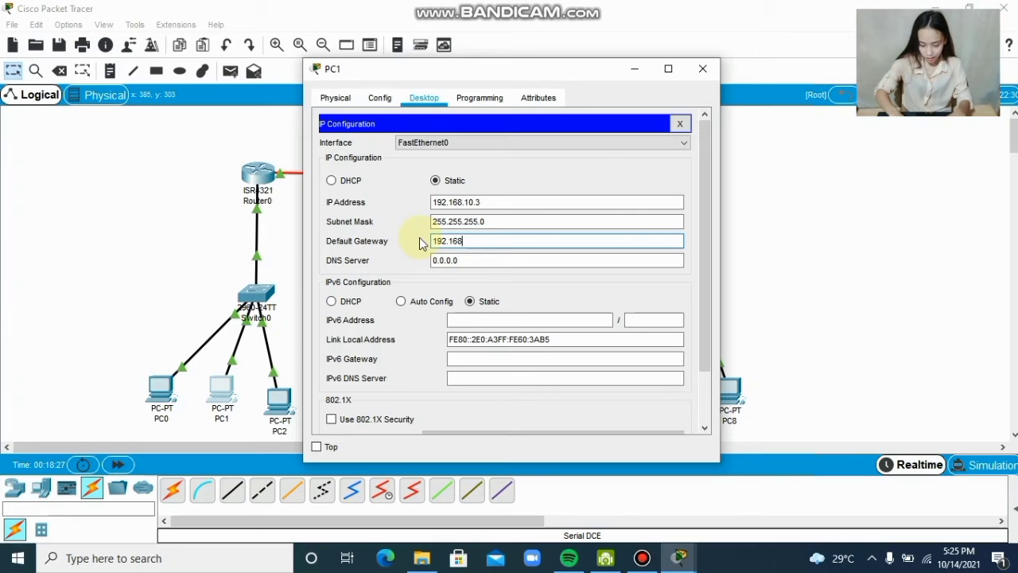
{"action": "type", "text": ".10.1"}
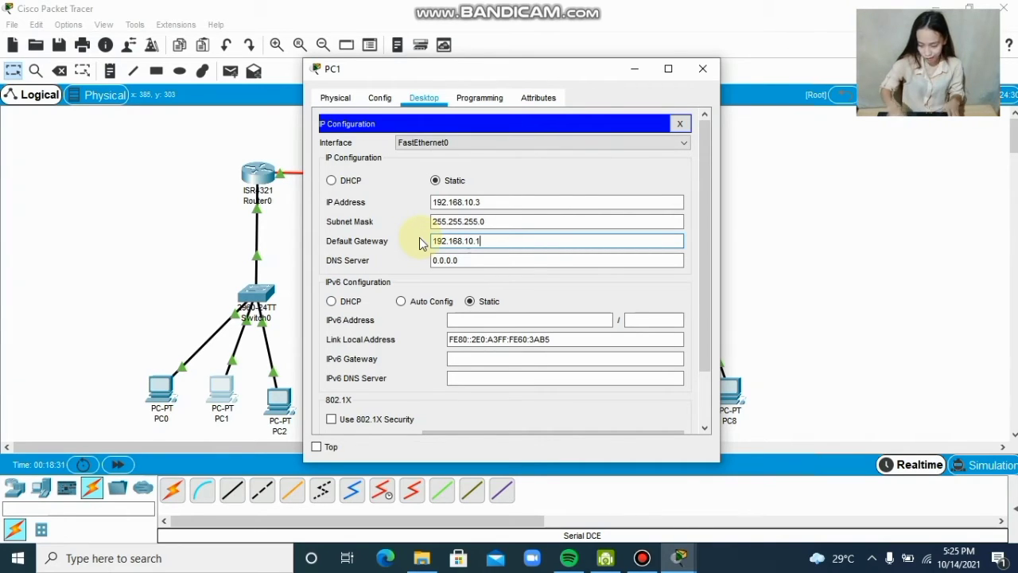
{"action": "left_click", "coordinate": [703, 68]}
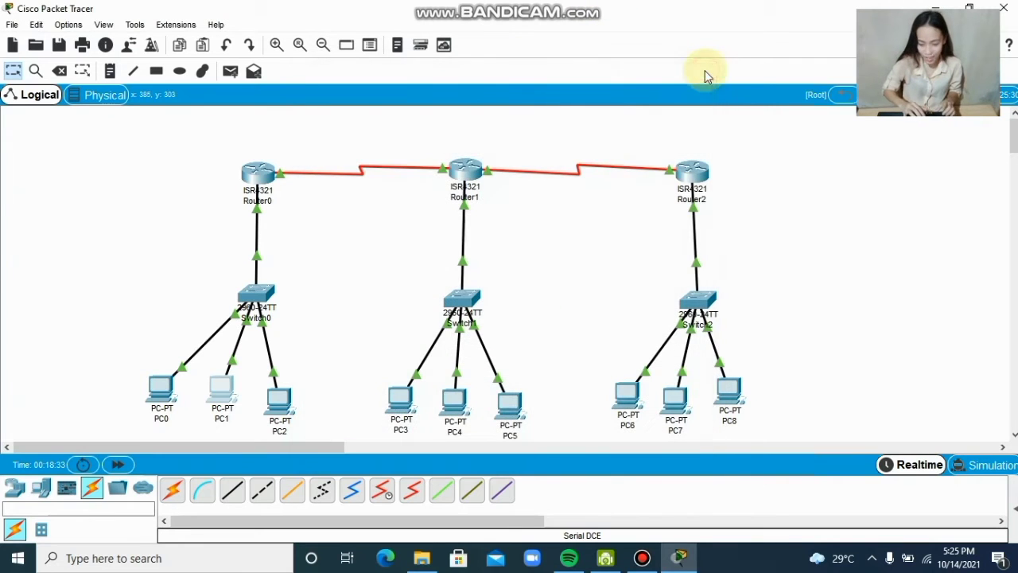
Give PC2 the static IP address 192.168.10.4 with subnet mask 255.255.255.0
{"action": "left_click", "coordinate": [279, 400]}
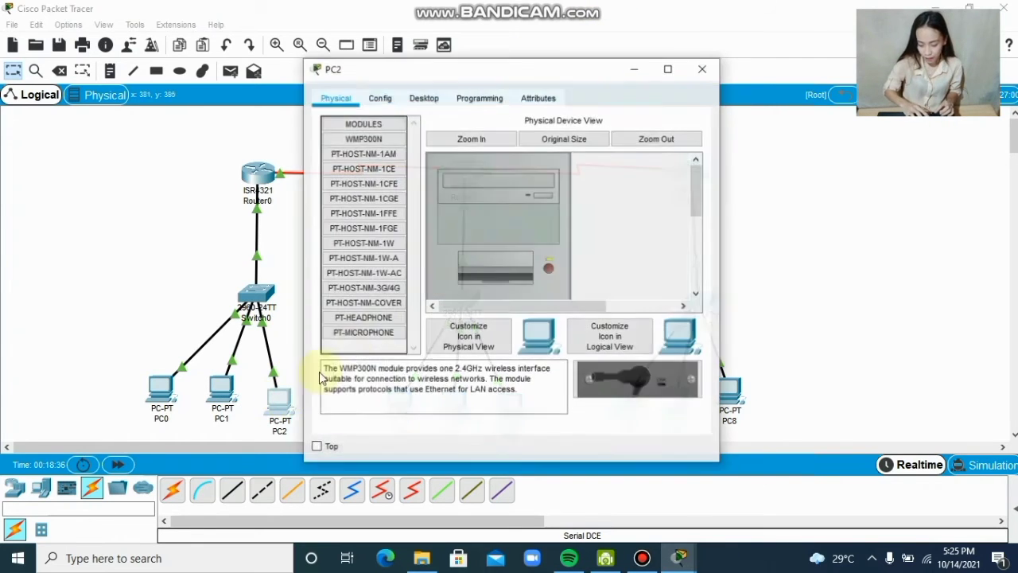
{"action": "left_click", "coordinate": [424, 97]}
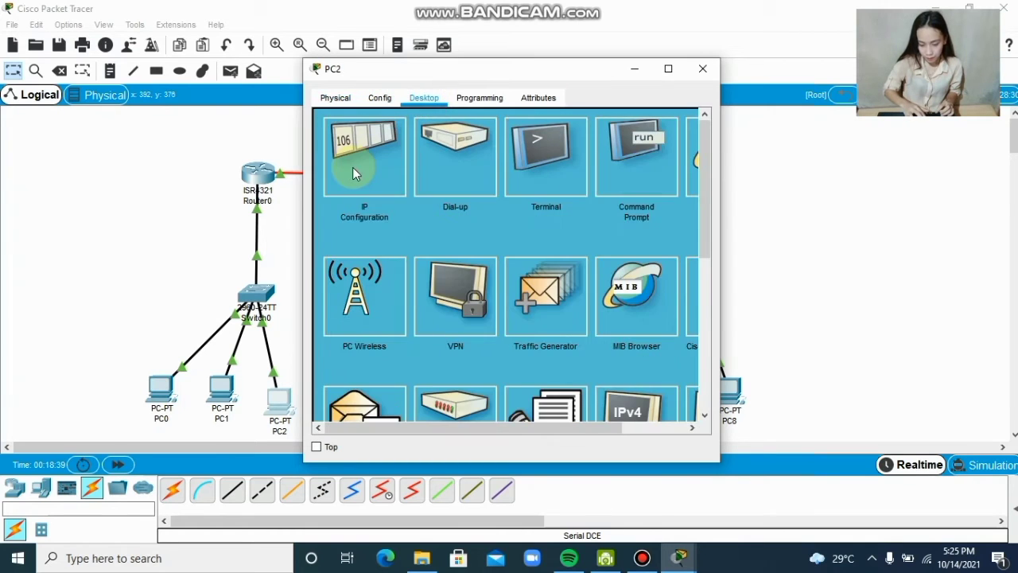
{"action": "left_click", "coordinate": [354, 155]}
{"action": "left_click", "coordinate": [436, 200]}
{"action": "type", "text": "192"}
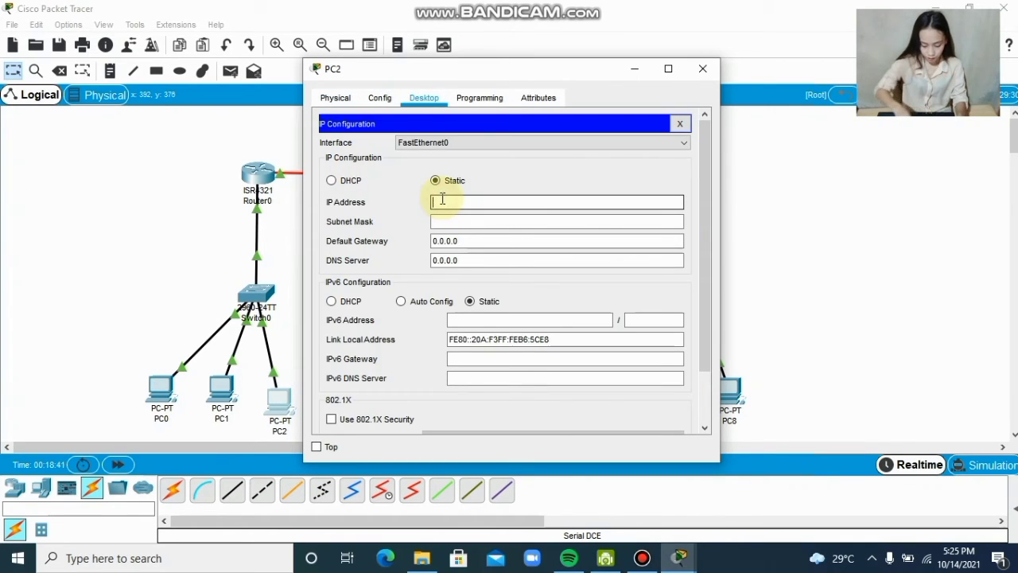
{"action": "type", "text": ".16"}
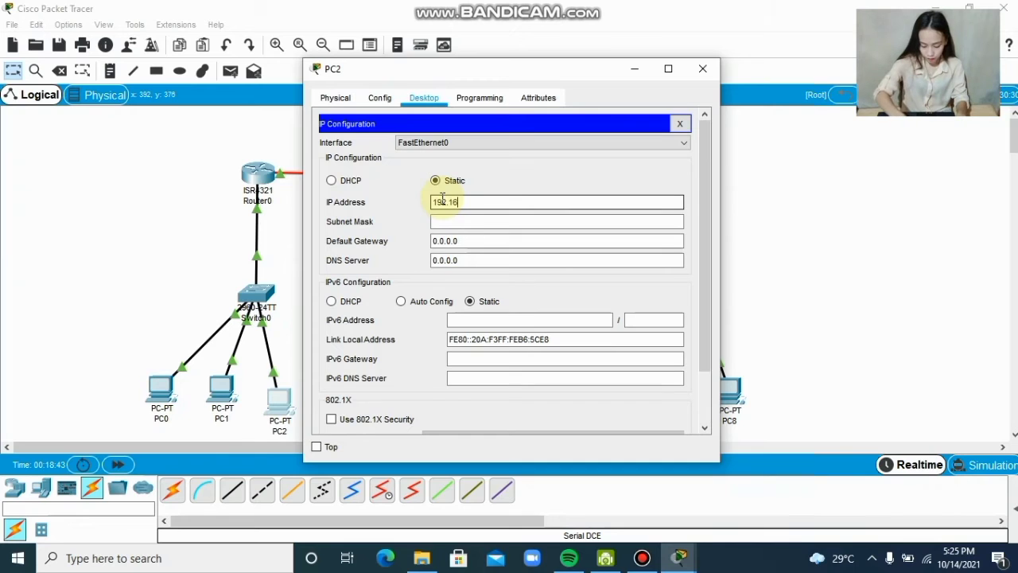
{"action": "type", "text": "8.10.4"}
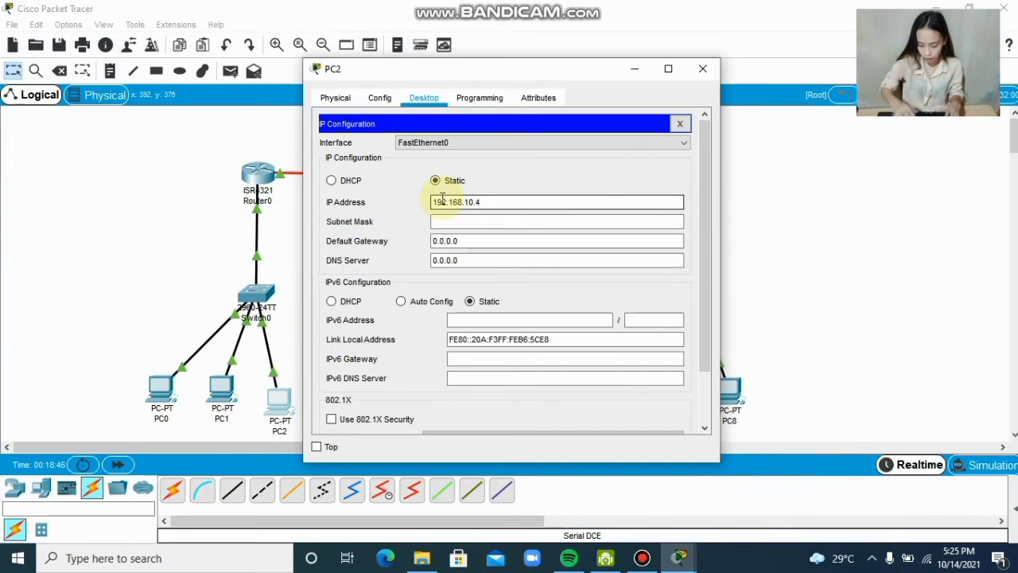
{"action": "key", "text": "Tab"}
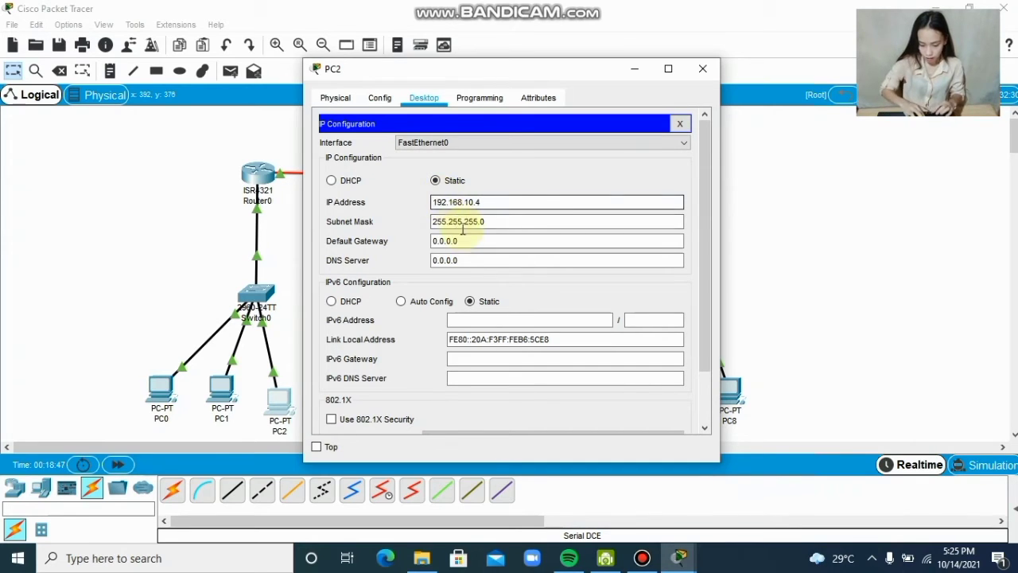
Set PC2's default gateway to 192.168.10.1 and close its configuration window
{"action": "key", "text": "Tab"}
{"action": "type", "text": "19"}
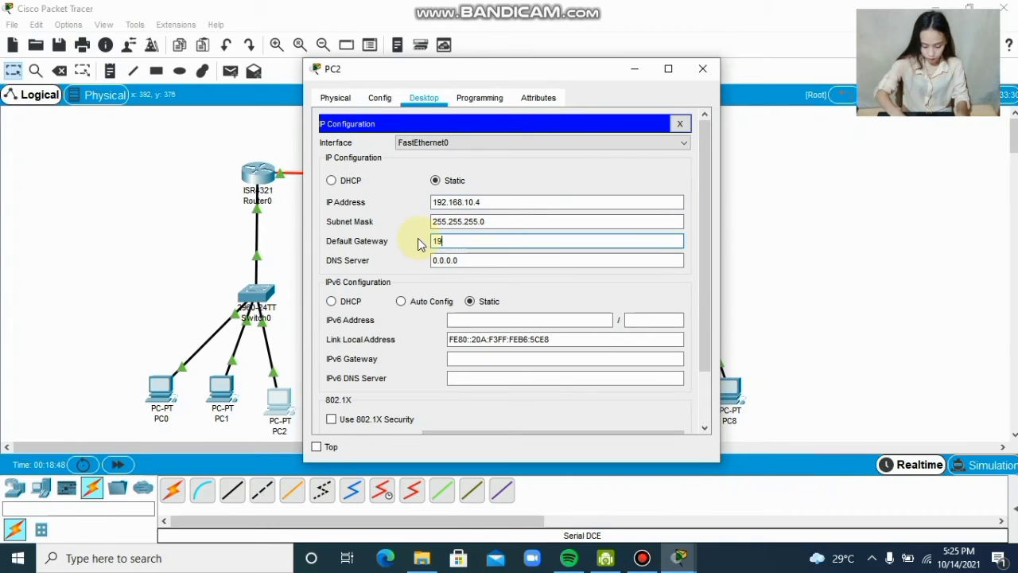
{"action": "type", "text": "2.16"}
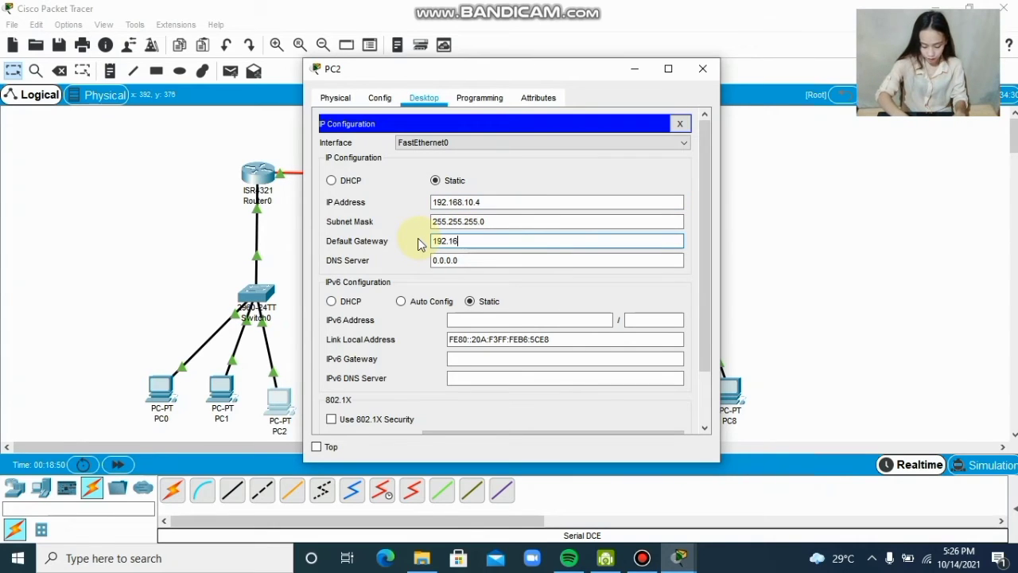
{"action": "type", "text": "8."}
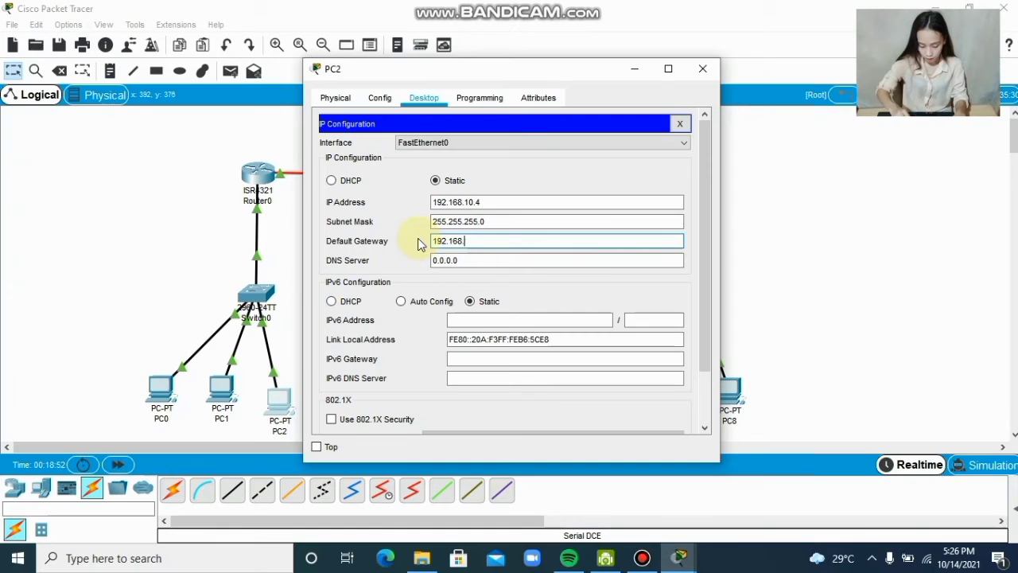
{"action": "type", "text": "10.1"}
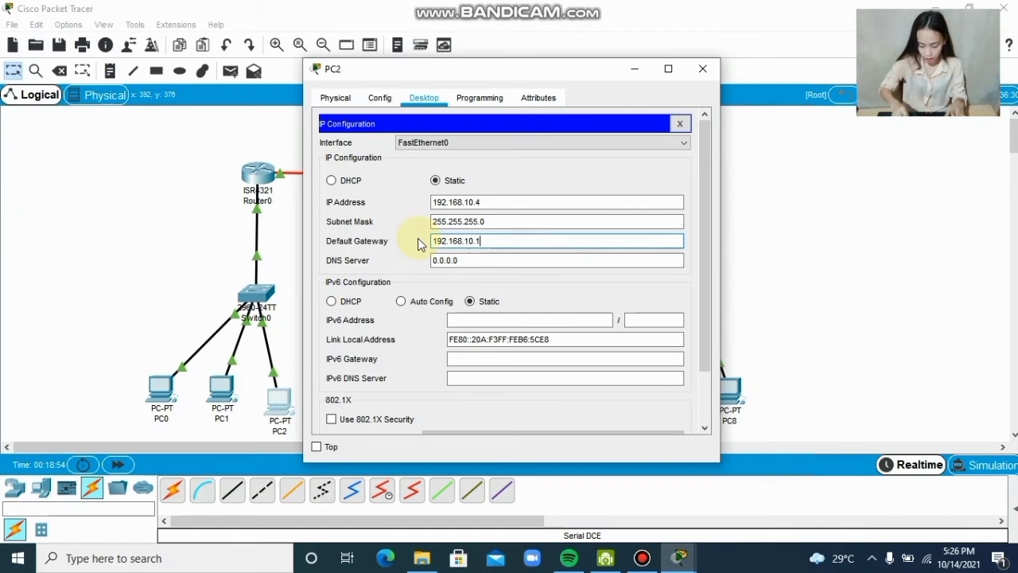
{"action": "left_click", "coordinate": [703, 69]}
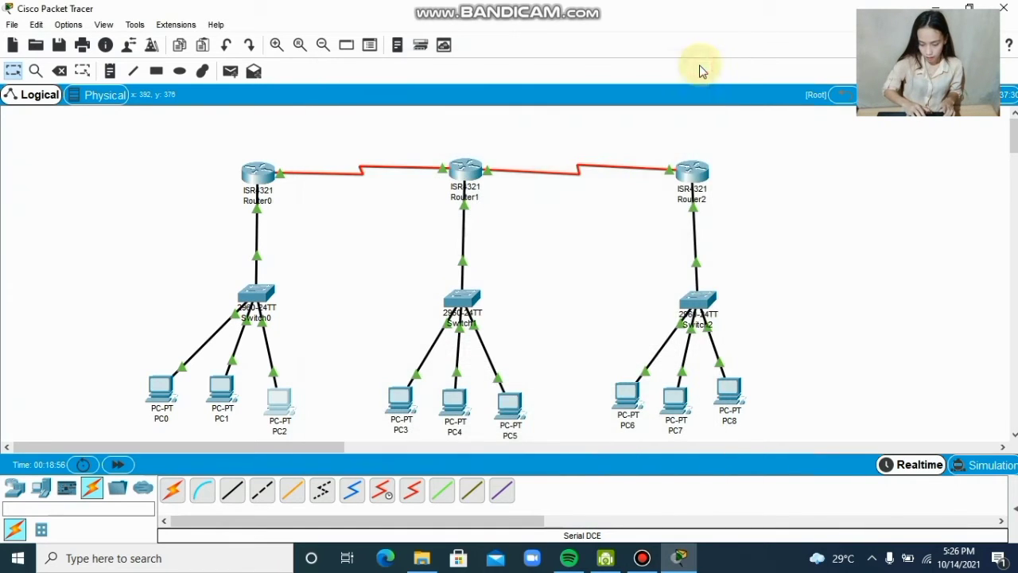
Give PC3 the static IP address 192.168.20.2 with subnet mask 255.255.255.0
{"action": "left_click", "coordinate": [401, 390]}
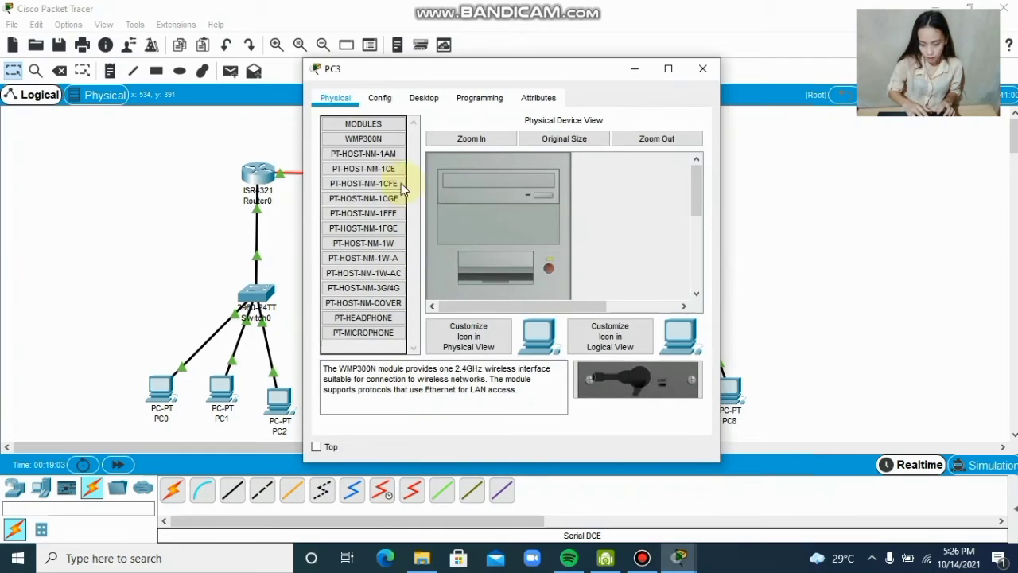
{"action": "left_click", "coordinate": [427, 103]}
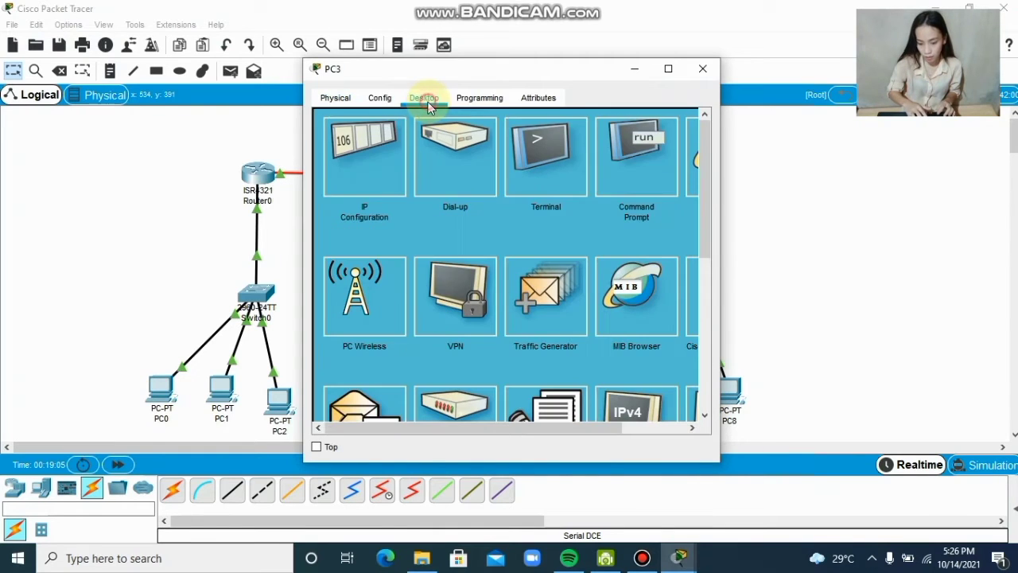
{"action": "left_click", "coordinate": [357, 149]}
{"action": "left_click", "coordinate": [443, 202]}
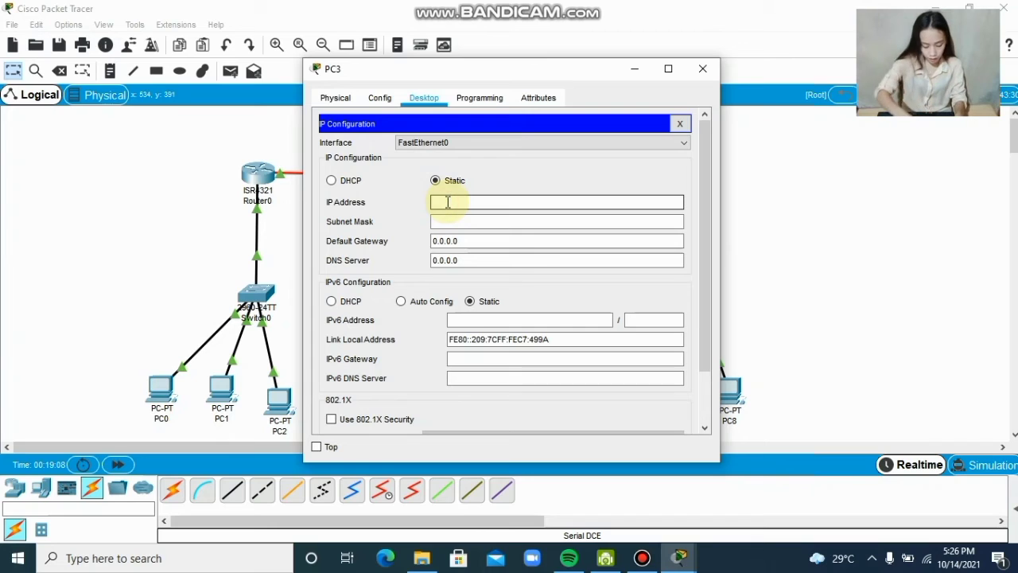
{"action": "type", "text": "192.1"}
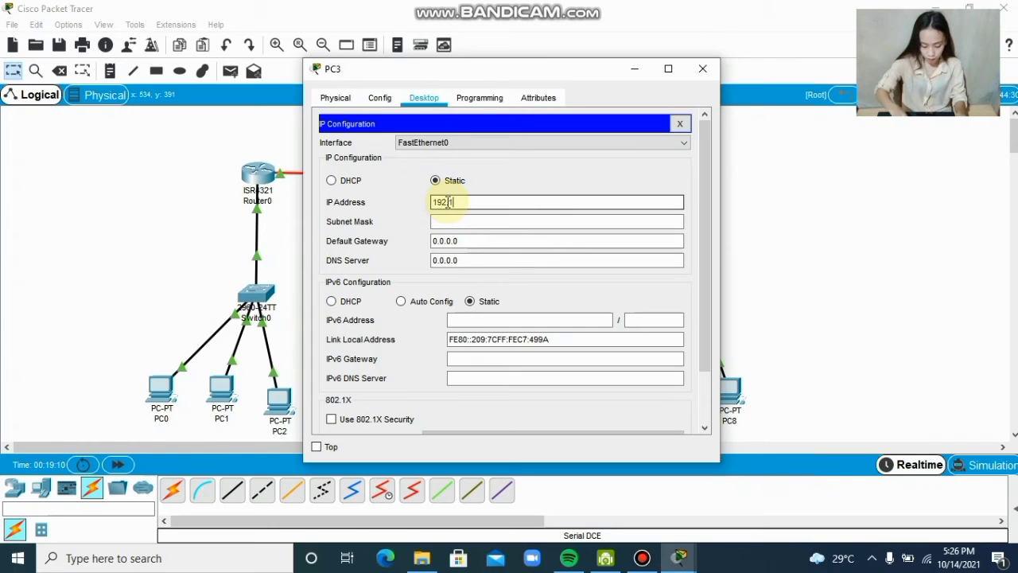
{"action": "type", "text": "68."}
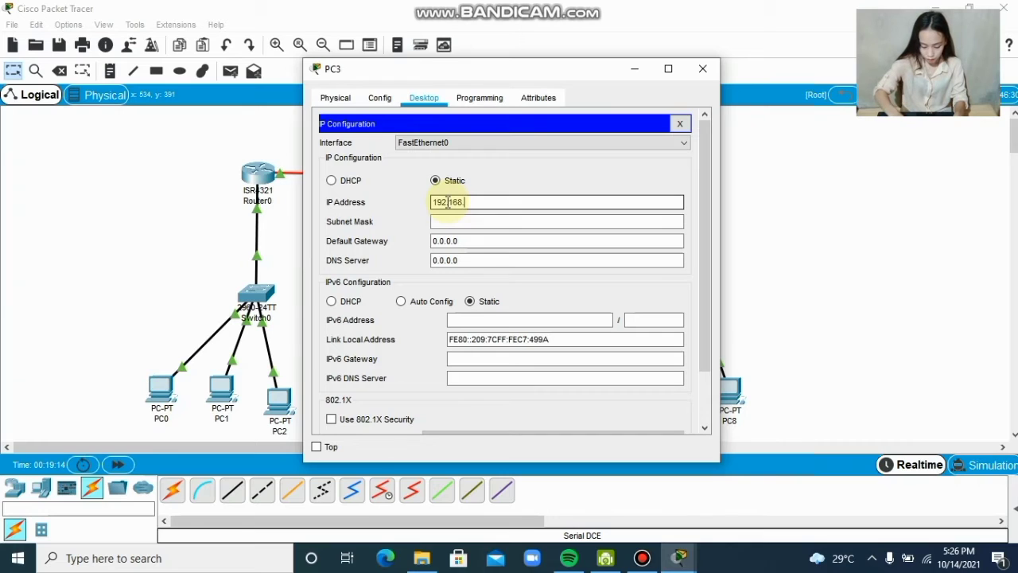
{"action": "type", "text": "20"}
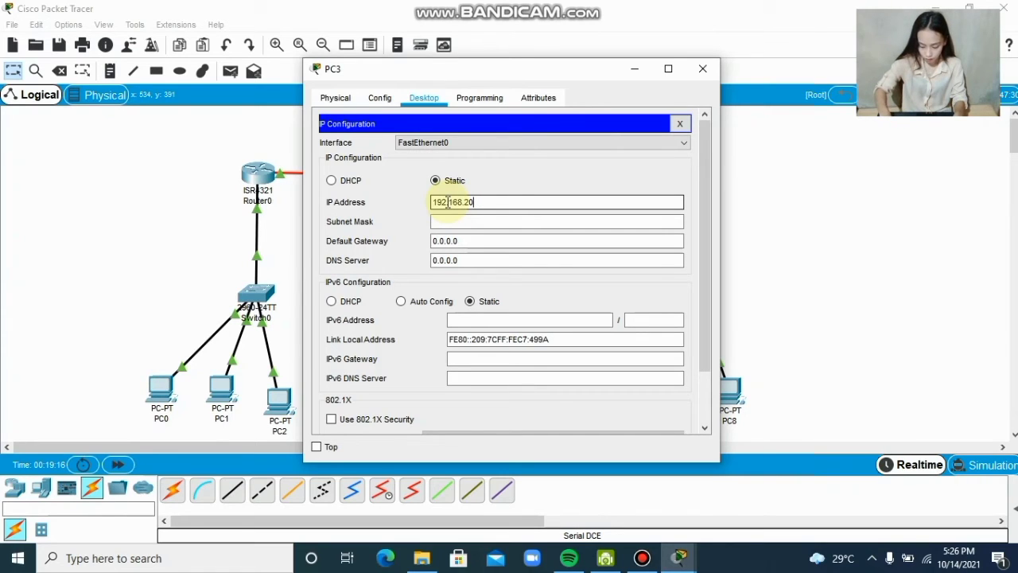
{"action": "type", "text": "."}
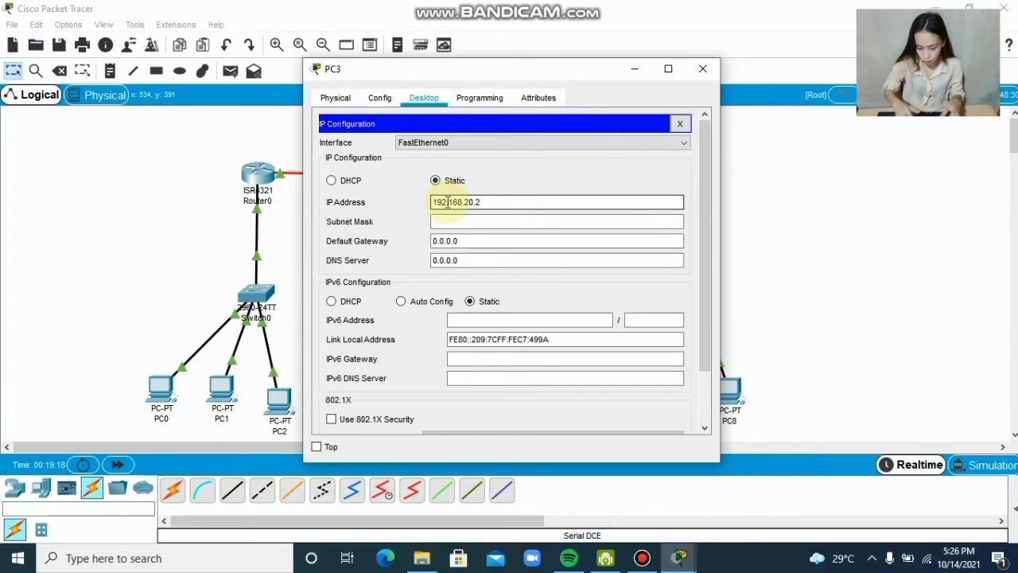
{"action": "type", "text": "2"}
{"action": "key", "text": "Tab"}
Set PC3's default gateway to 192.168.20.1 and close its configuration window
{"action": "key", "text": "Tab"}
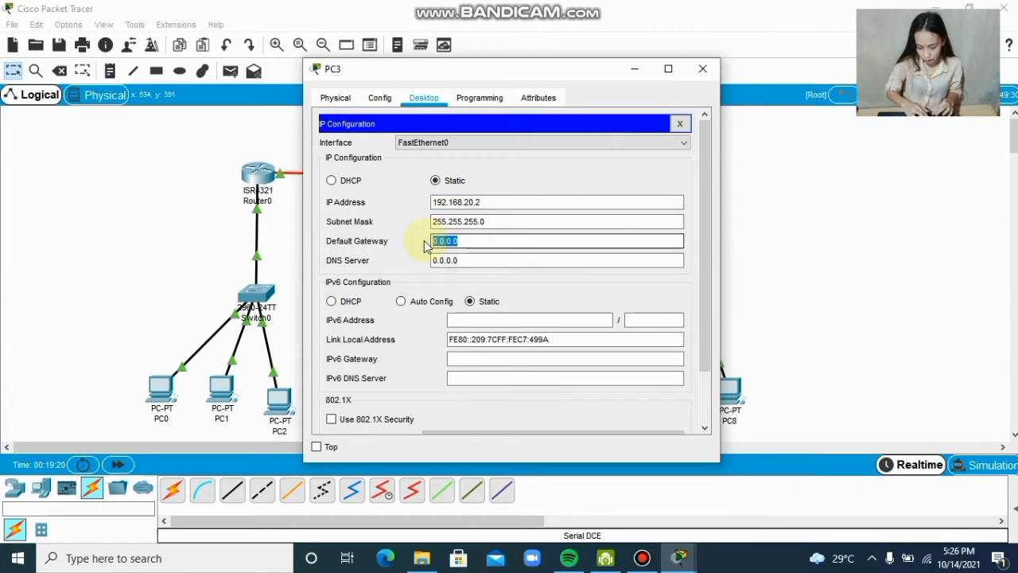
{"action": "type", "text": "192."}
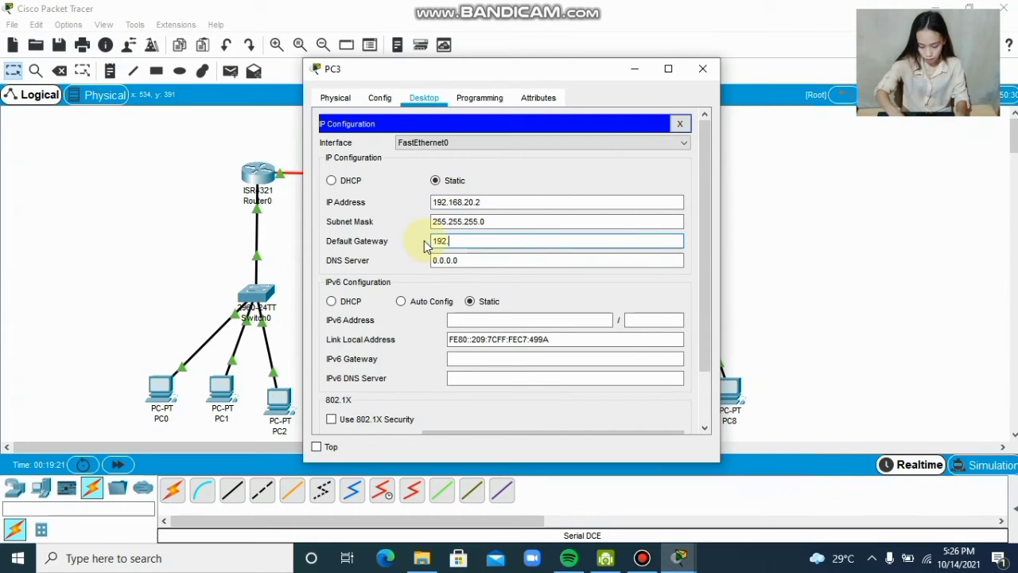
{"action": "type", "text": "168."}
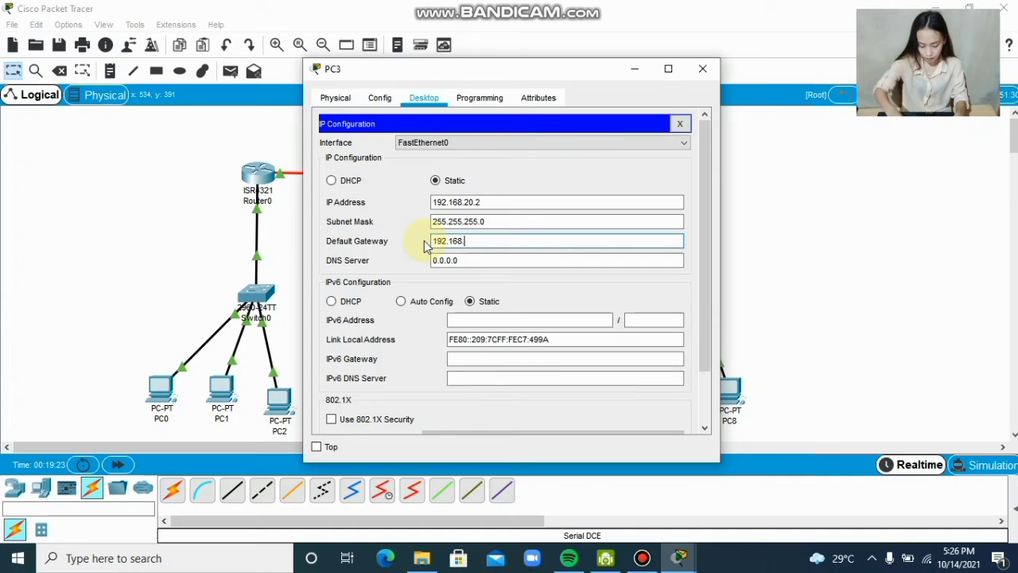
{"action": "type", "text": "20.1"}
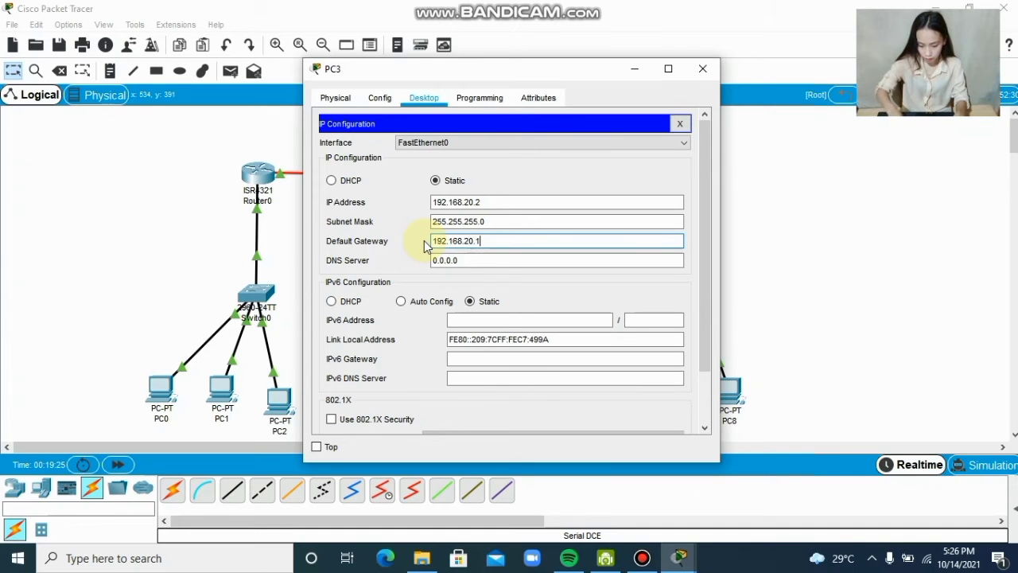
{"action": "left_click", "coordinate": [702, 69]}
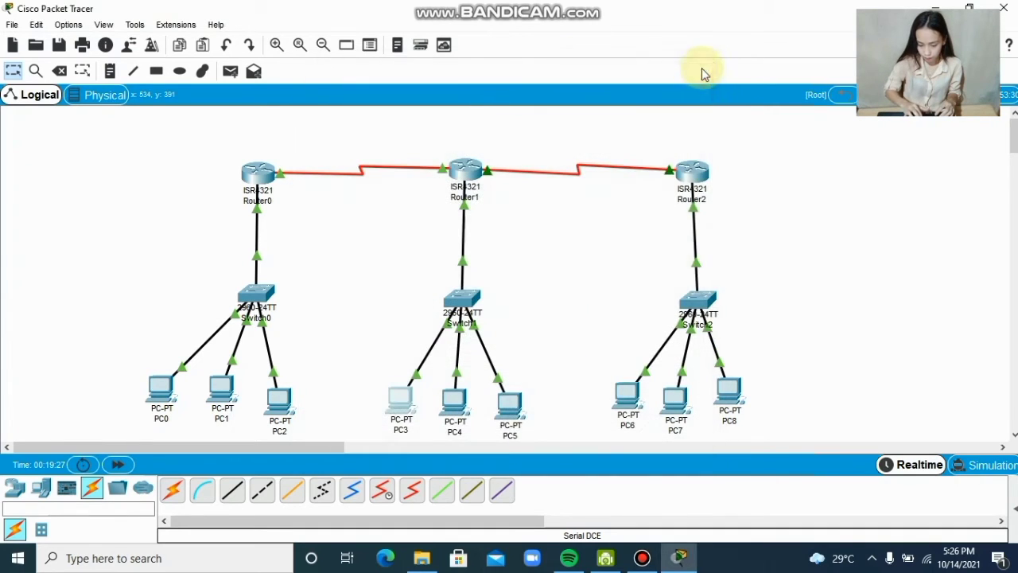
Give PC4 the static IP address 192.168.20.3 with subnet mask 255.255.255.0
{"action": "left_click", "coordinate": [456, 399]}
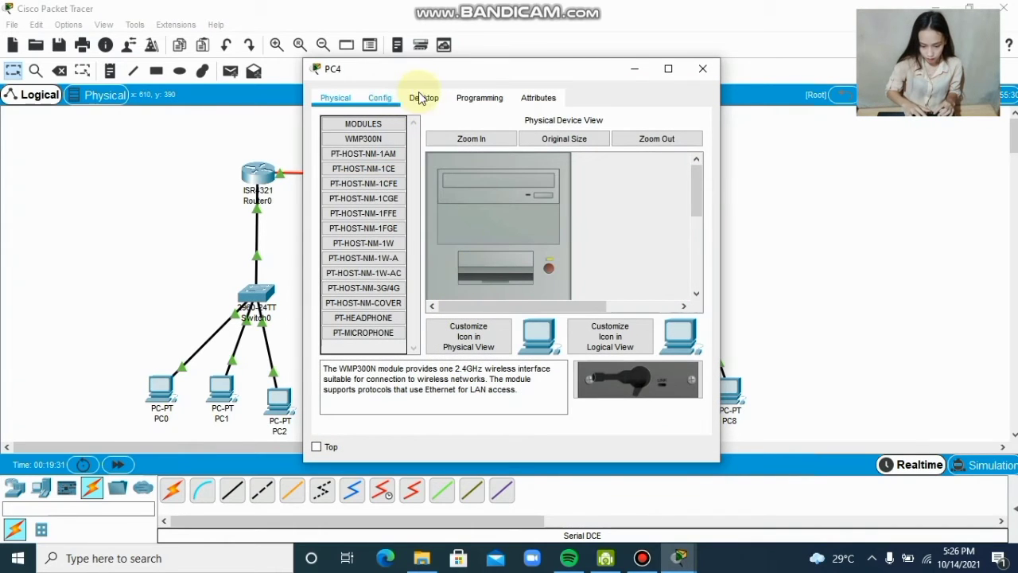
{"action": "left_click", "coordinate": [421, 97]}
{"action": "left_click", "coordinate": [347, 153]}
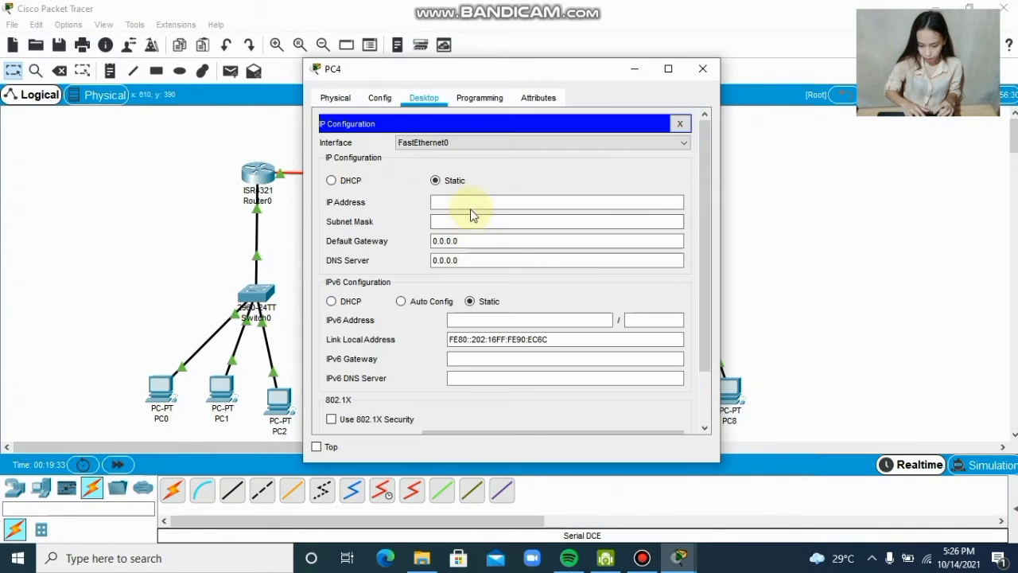
{"action": "left_click", "coordinate": [467, 201]}
{"action": "type", "text": "192"}
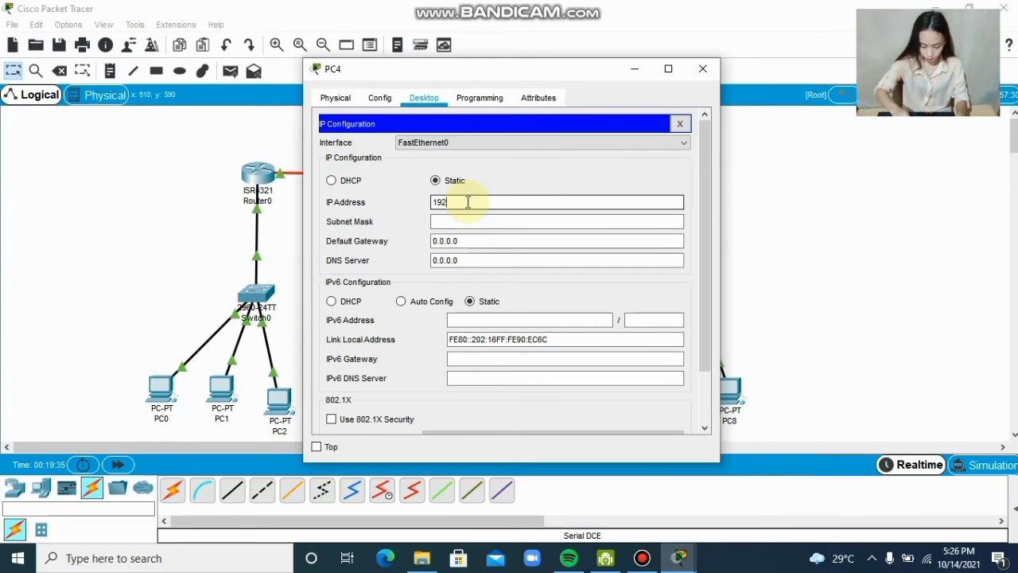
{"action": "type", "text": ".168."}
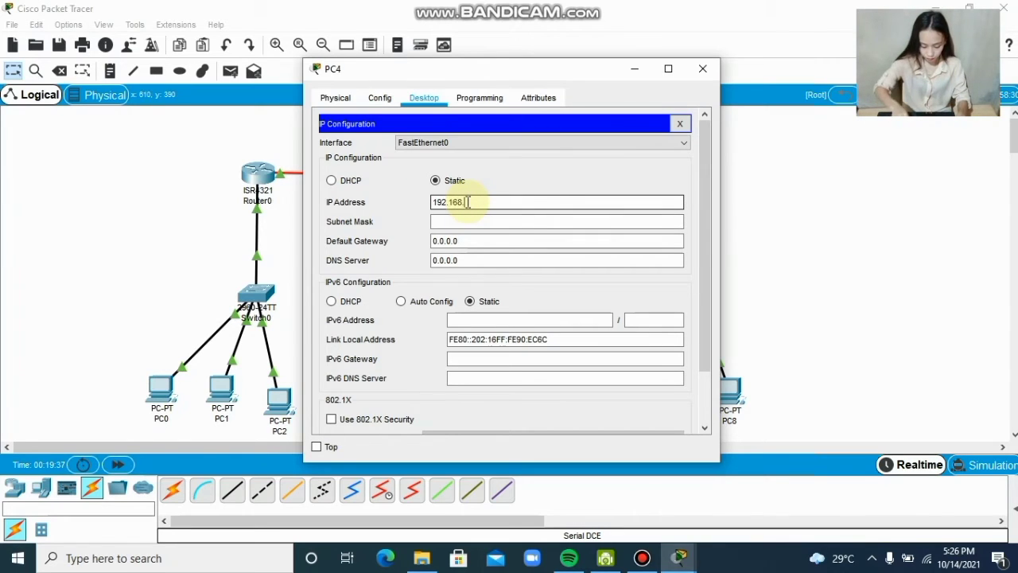
{"action": "type", "text": "20."}
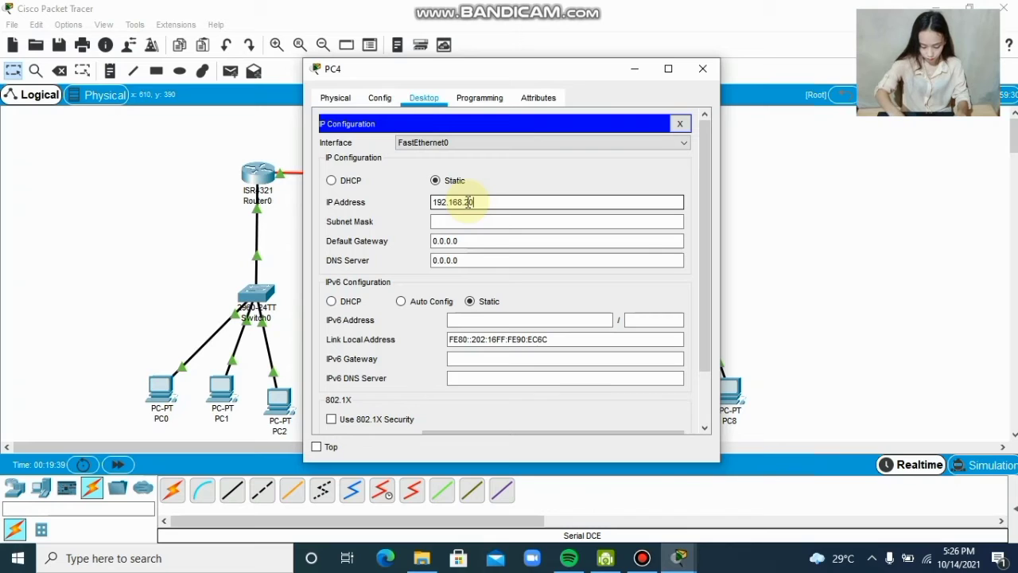
{"action": "type", "text": "3"}
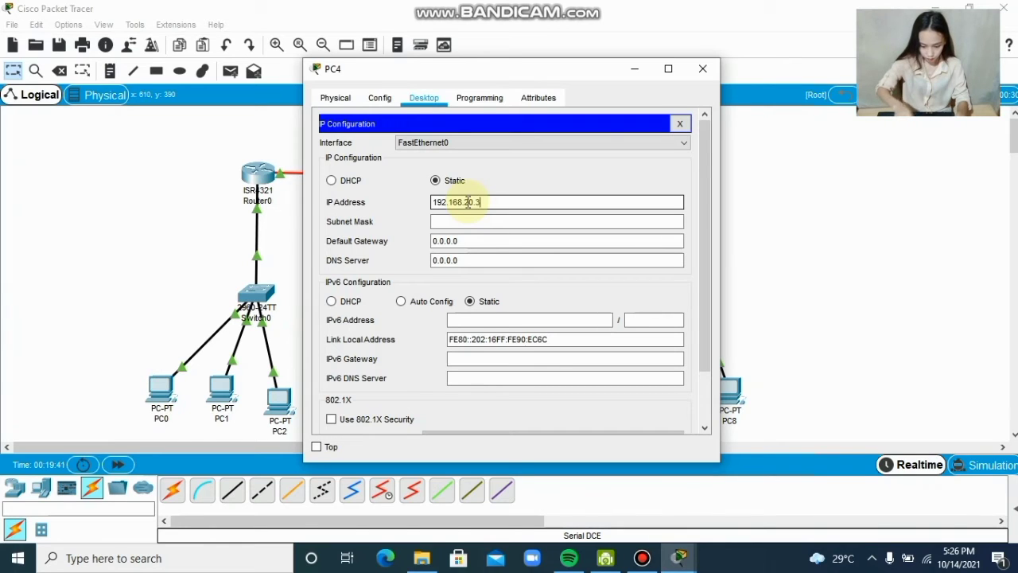
{"action": "key", "text": "Tab"}
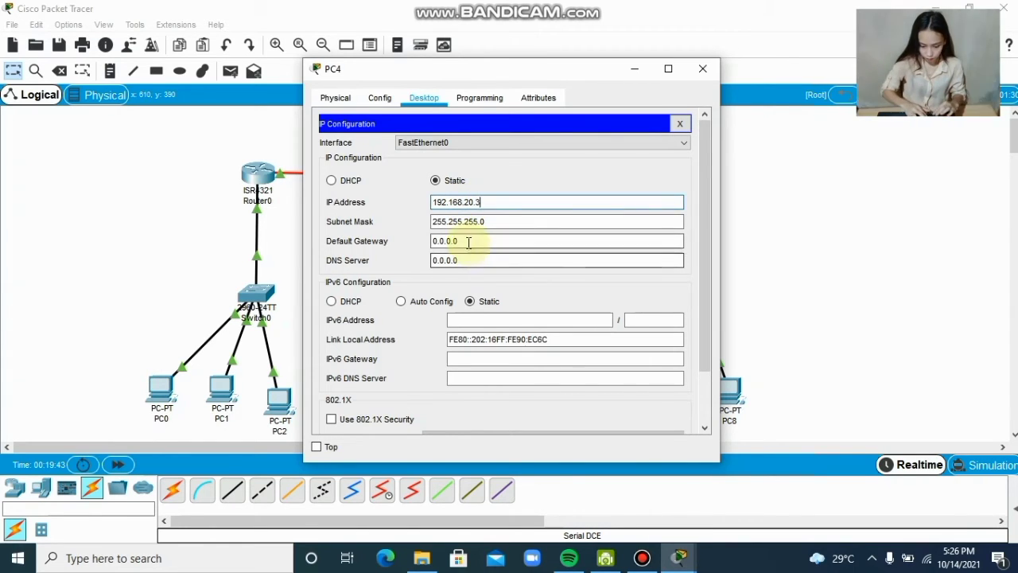
Set PC4's default gateway to 192.168.10.1 and close its configuration window
{"action": "left_click_drag", "start_coordinate": [466, 241], "coordinate": [422, 240]}
{"action": "type", "text": "16"}
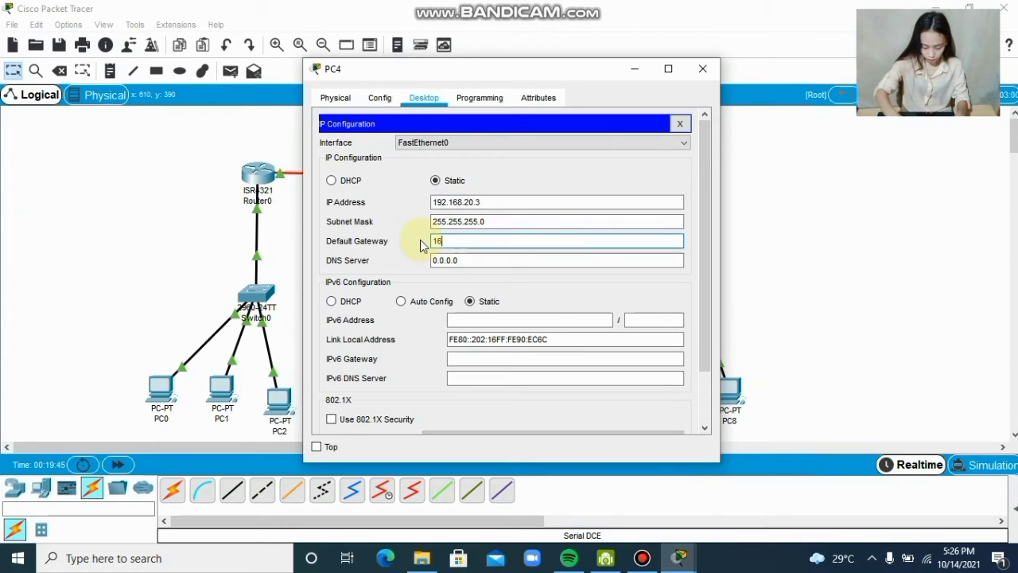
{"action": "key", "text": "BackSpace"}
{"action": "type", "text": "9"}
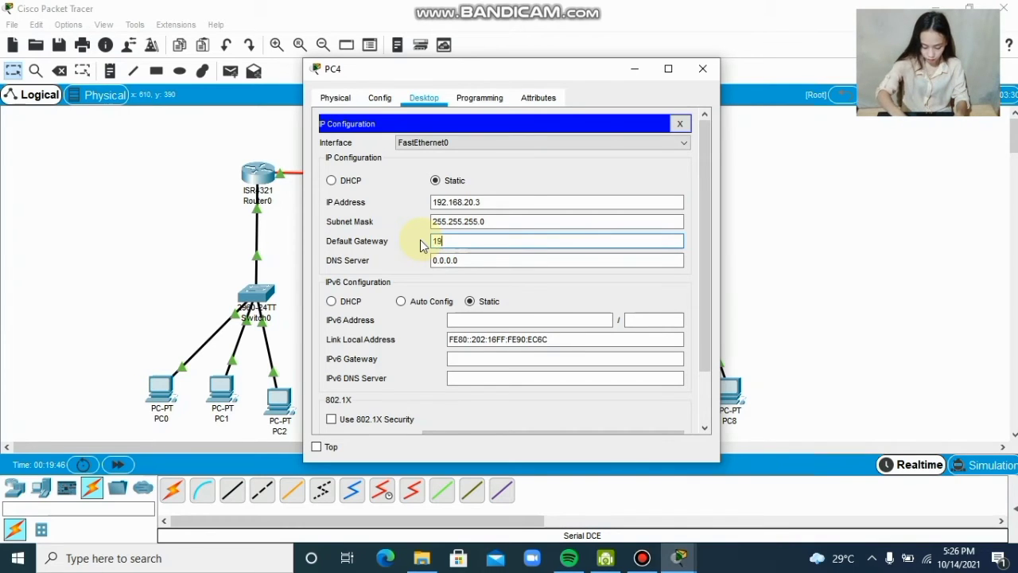
{"action": "type", "text": "2.168"}
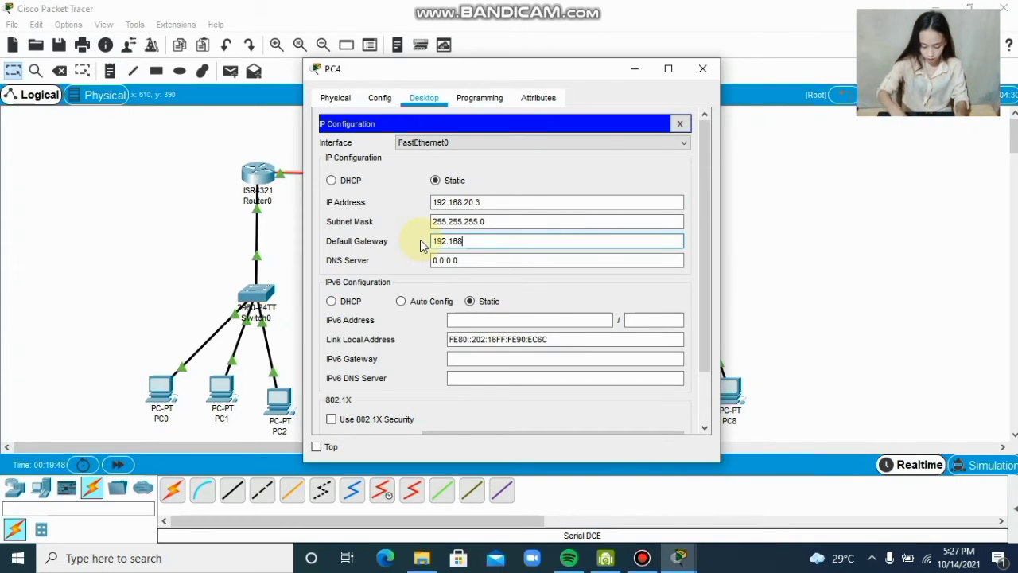
{"action": "type", "text": "."}
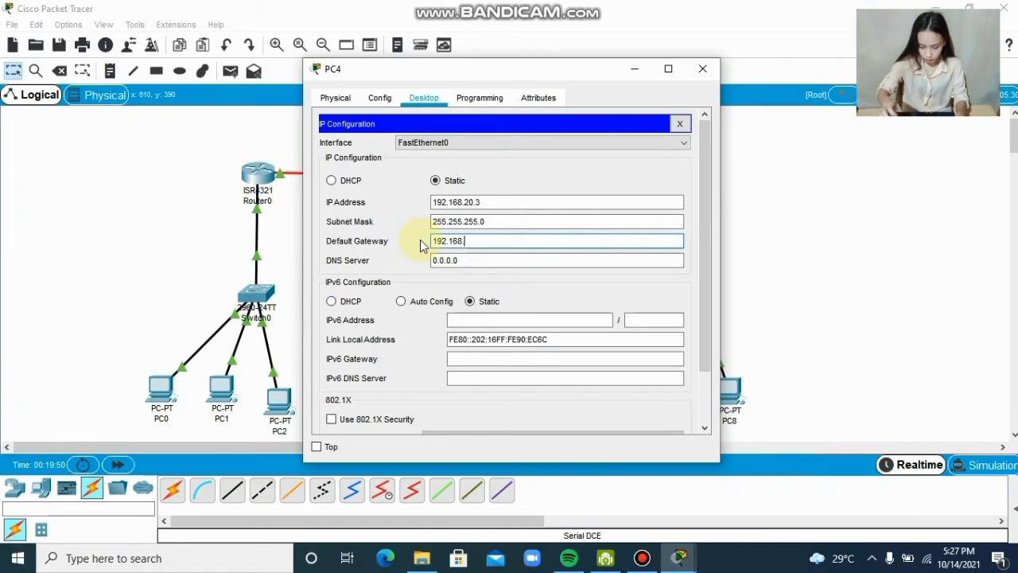
{"action": "type", "text": "10.1"}
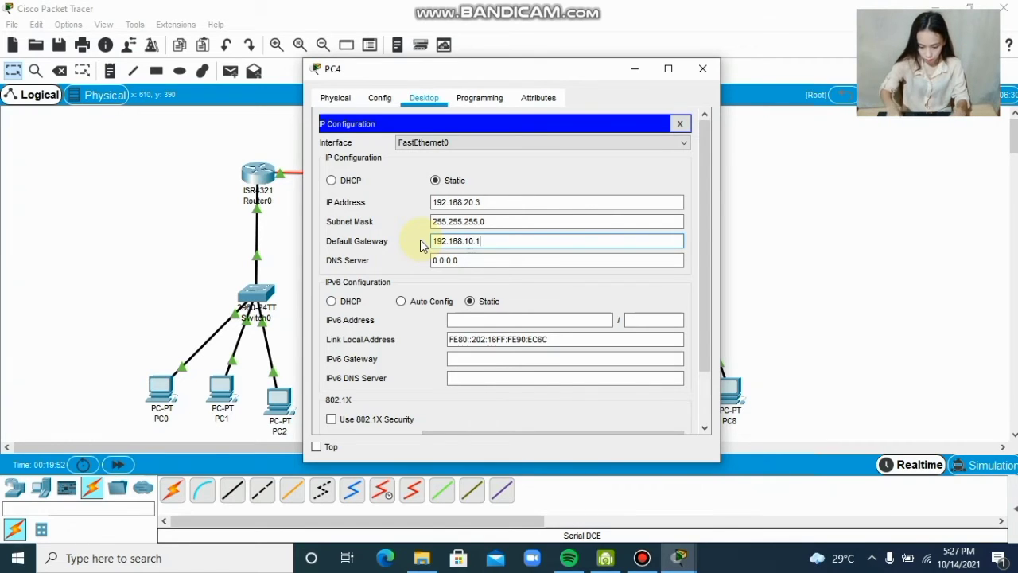
{"action": "left_click", "coordinate": [702, 68]}
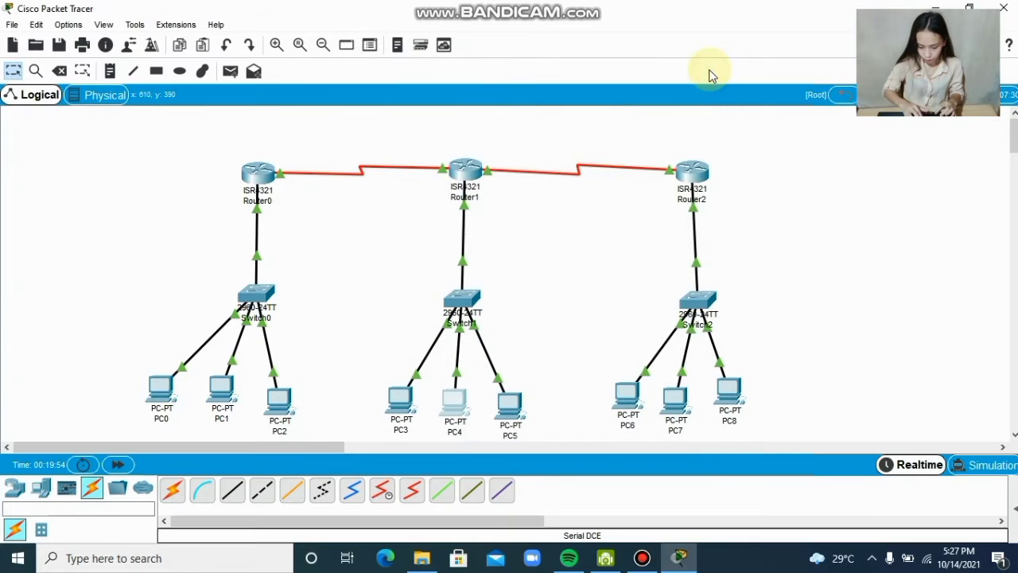
Give PC5 the static IP address 192.168.20.4 with subnet mask 255.255.255.0
{"action": "left_click", "coordinate": [509, 402]}
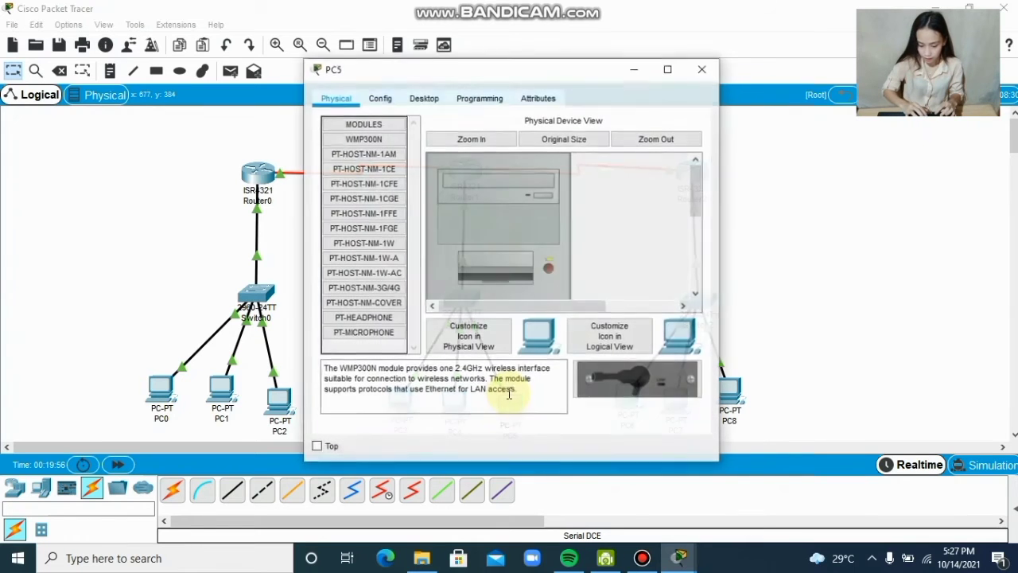
{"action": "left_click", "coordinate": [424, 98]}
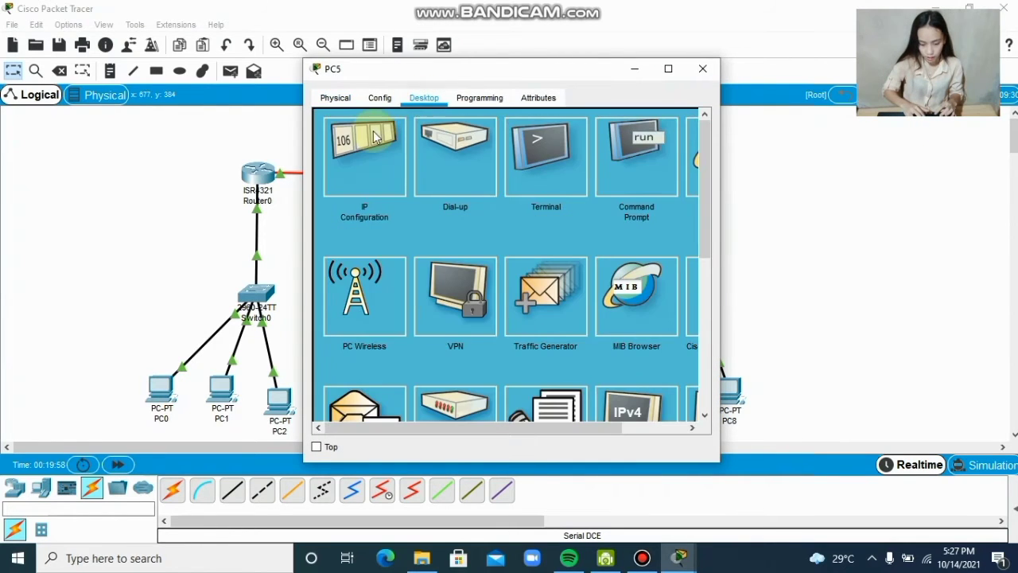
{"action": "left_click", "coordinate": [368, 139]}
{"action": "left_click", "coordinate": [447, 200]}
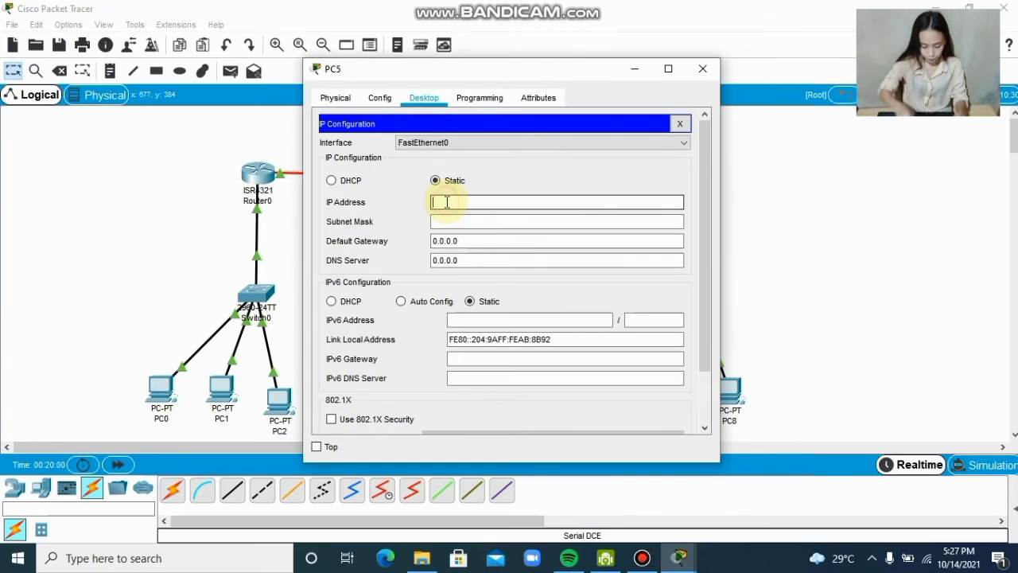
{"action": "type", "text": "192.1"}
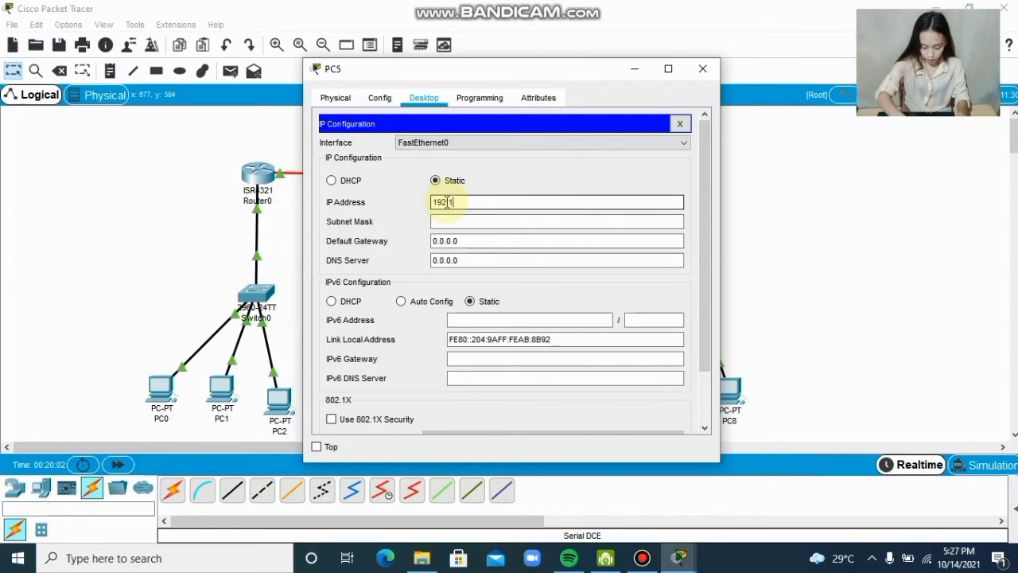
{"action": "type", "text": "68."}
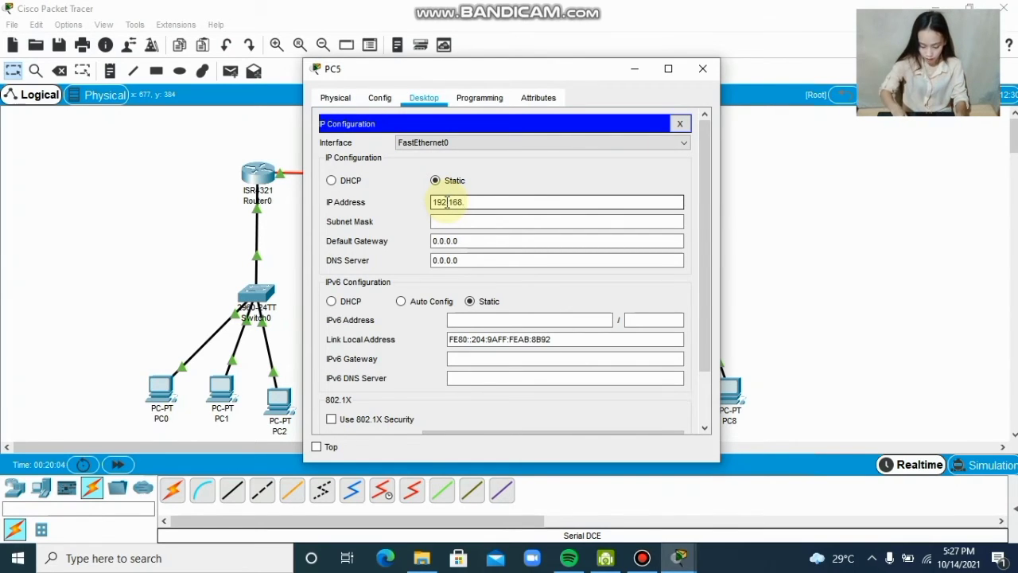
{"action": "type", "text": "20.4"}
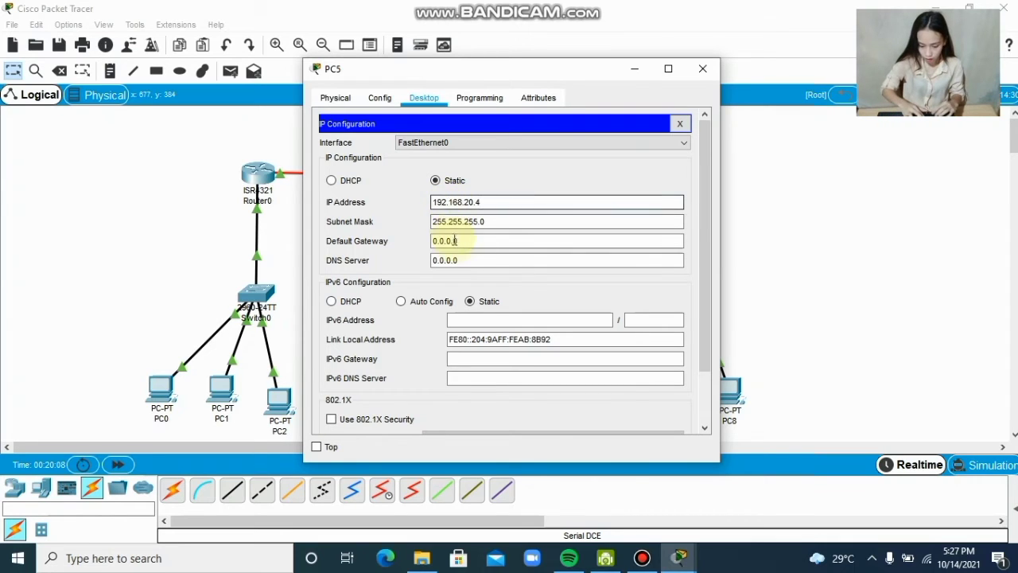
Set PC5's default gateway to 192.168.20.1 and close its configuration window
{"action": "left_click_drag", "start_coordinate": [471, 241], "coordinate": [416, 242]}
{"action": "type", "text": "19"}
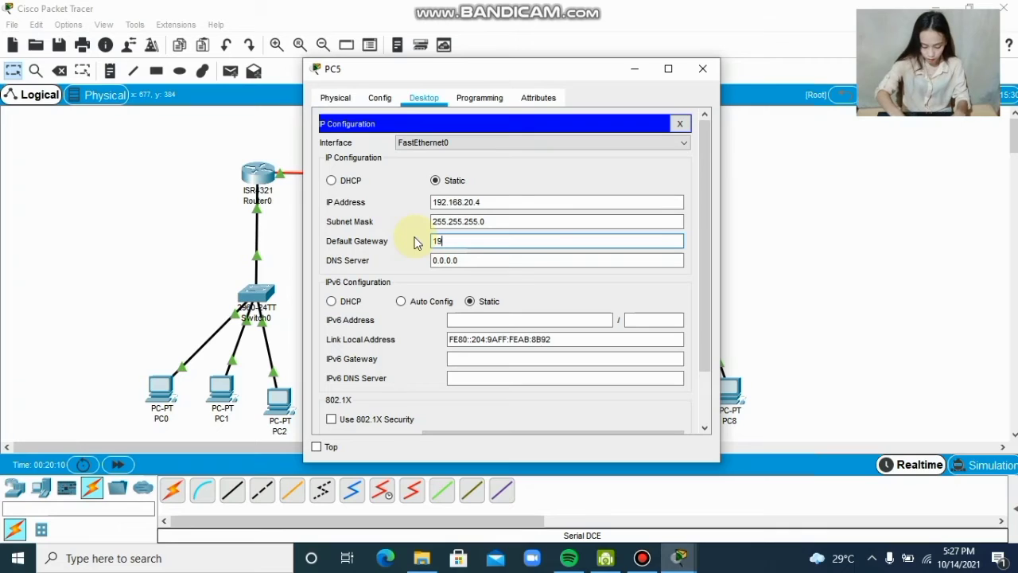
{"action": "type", "text": "2.168"}
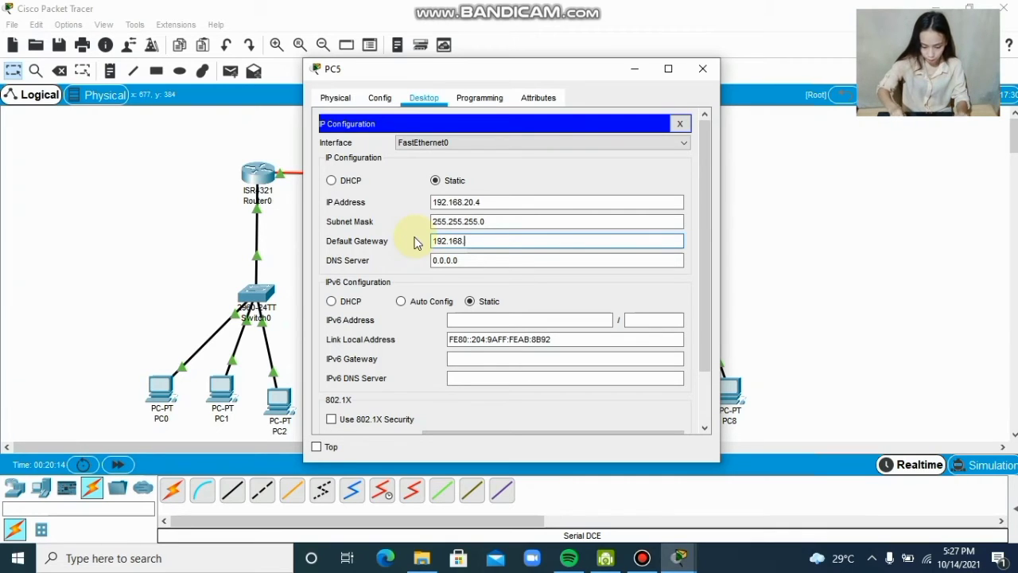
{"action": "type", "text": ".20"}
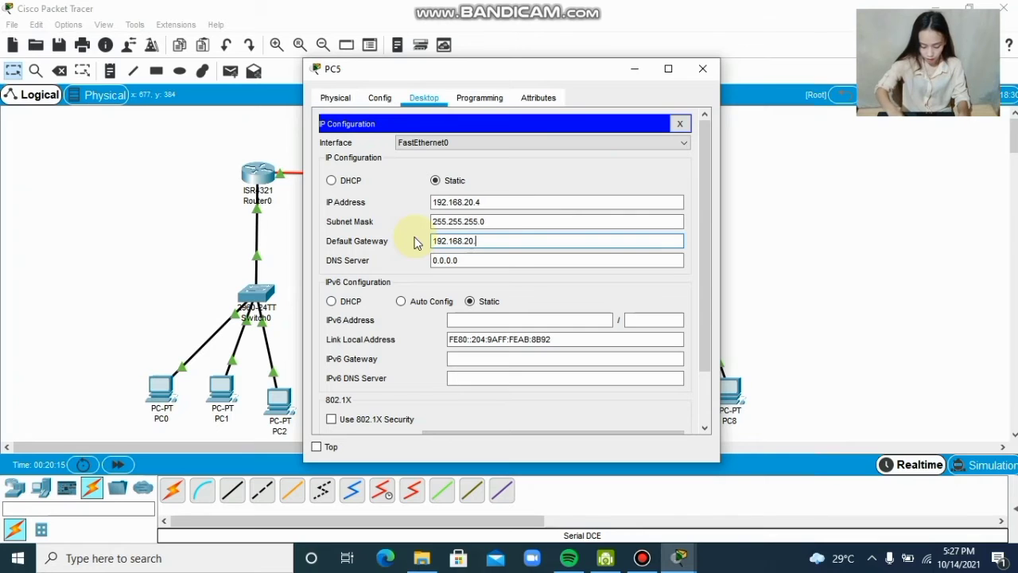
{"action": "type", "text": ".1"}
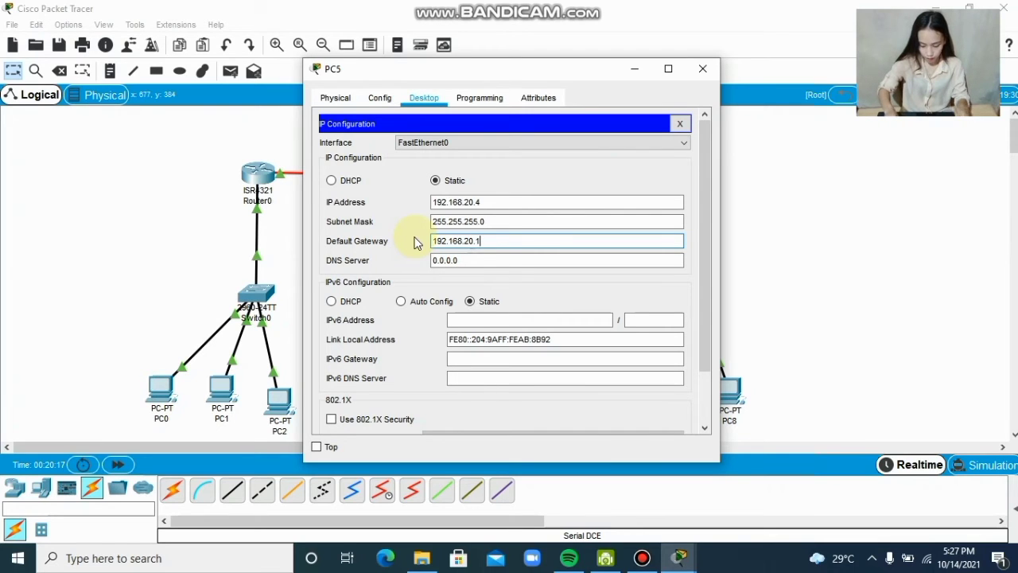
{"action": "left_click", "coordinate": [703, 68]}
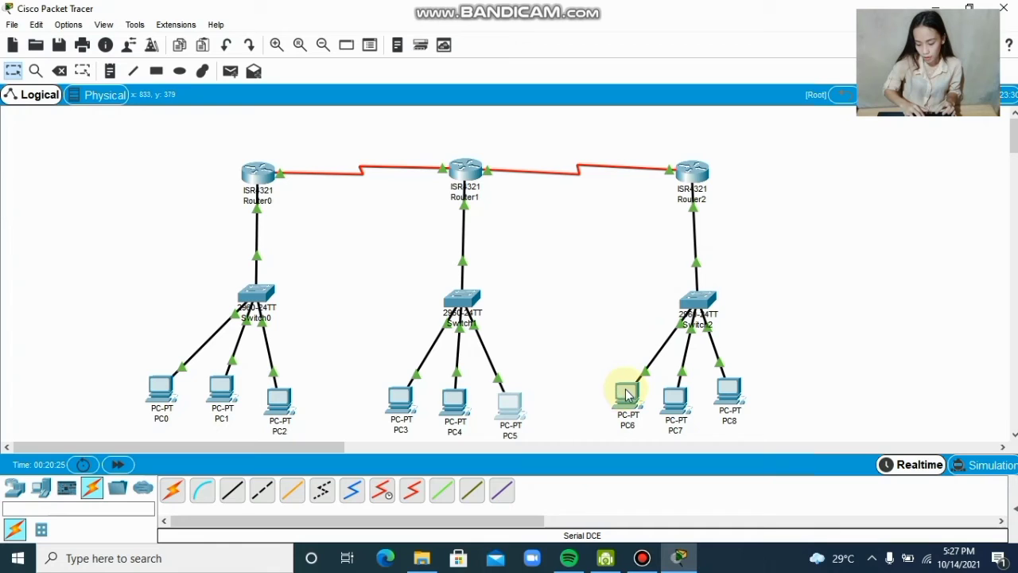
Give PC6 the static IP address 192.168.30.2 with subnet mask 255.255.255.0
{"action": "mouse_move", "coordinate": [627, 395]}
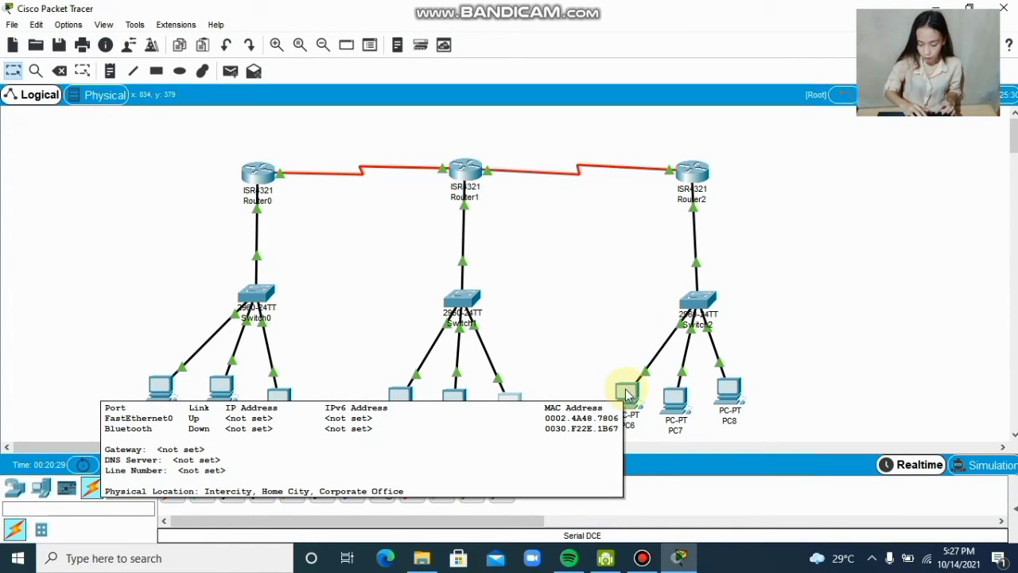
{"action": "left_click", "coordinate": [628, 394]}
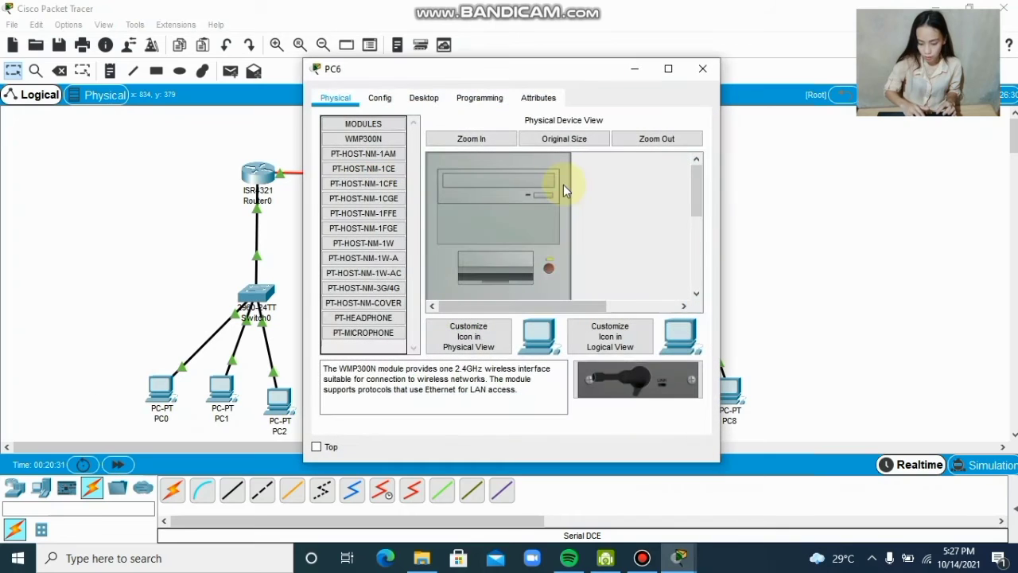
{"action": "left_click", "coordinate": [421, 101]}
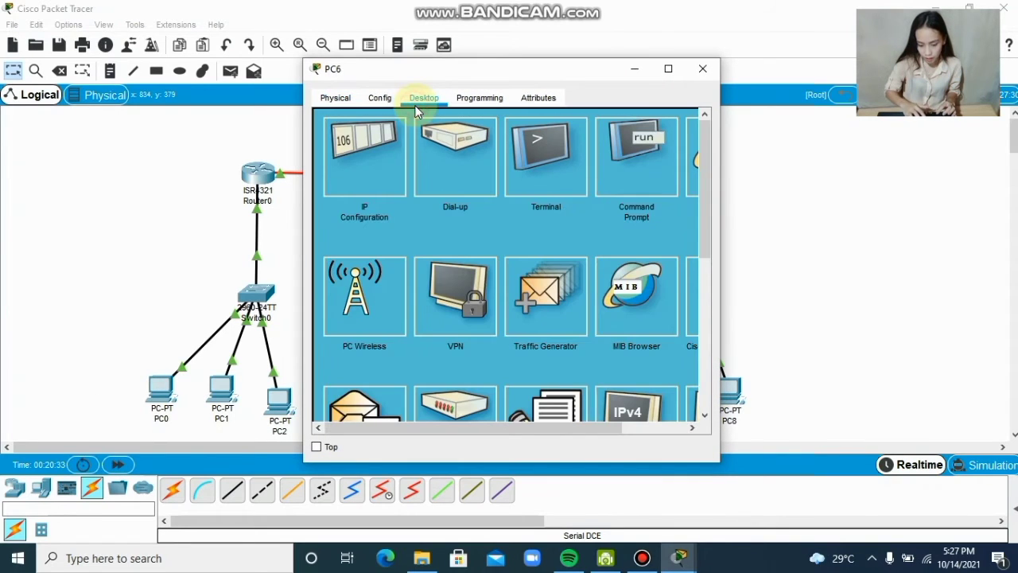
{"action": "left_click", "coordinate": [371, 141]}
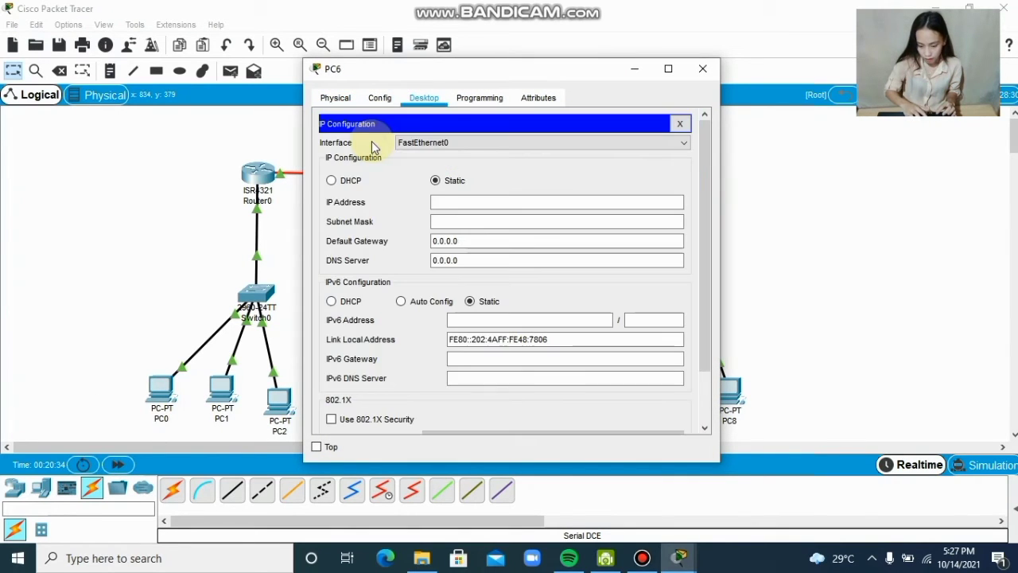
{"action": "left_click", "coordinate": [443, 201]}
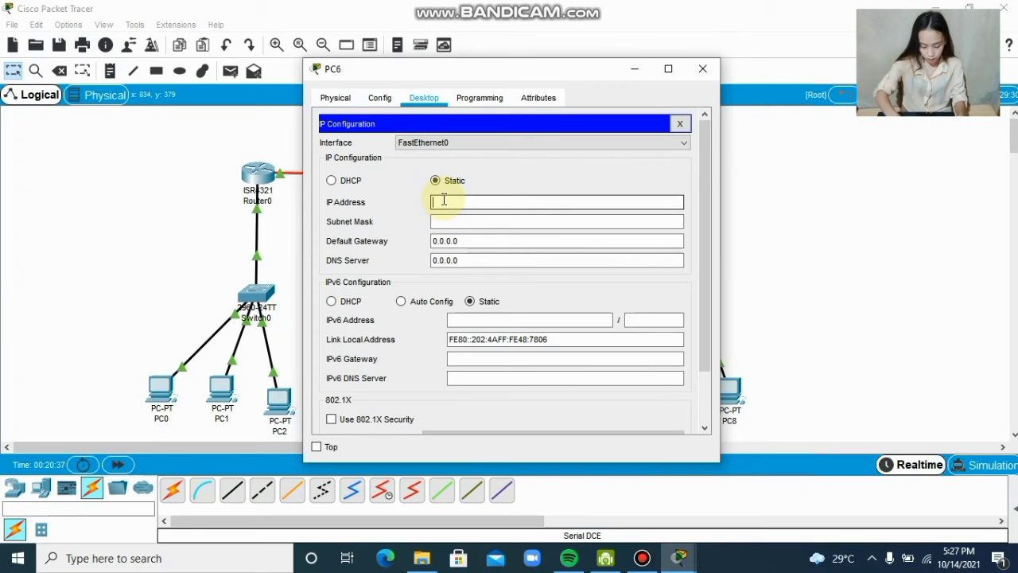
{"action": "type", "text": "192.1"}
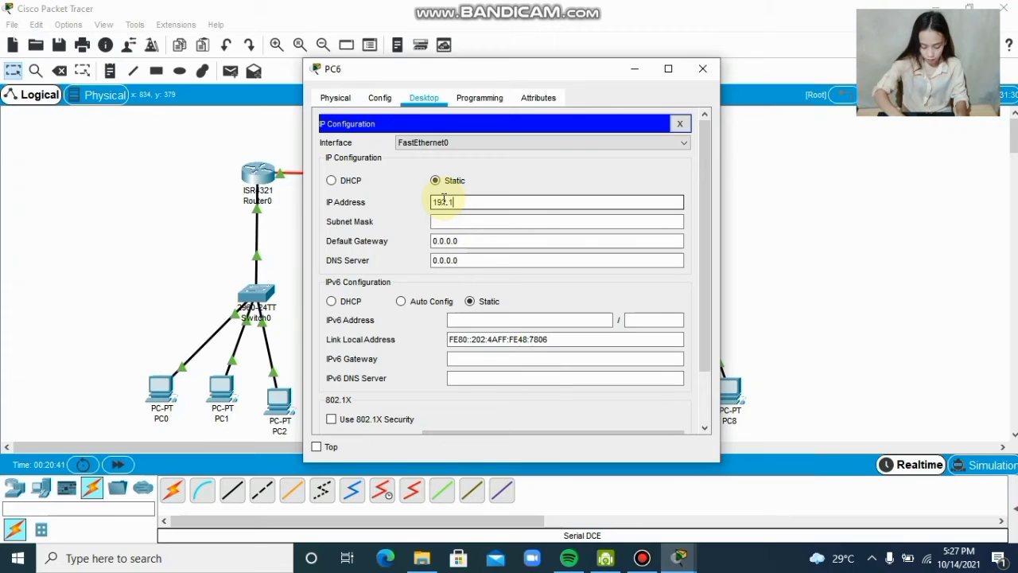
{"action": "type", "text": "68.40"}
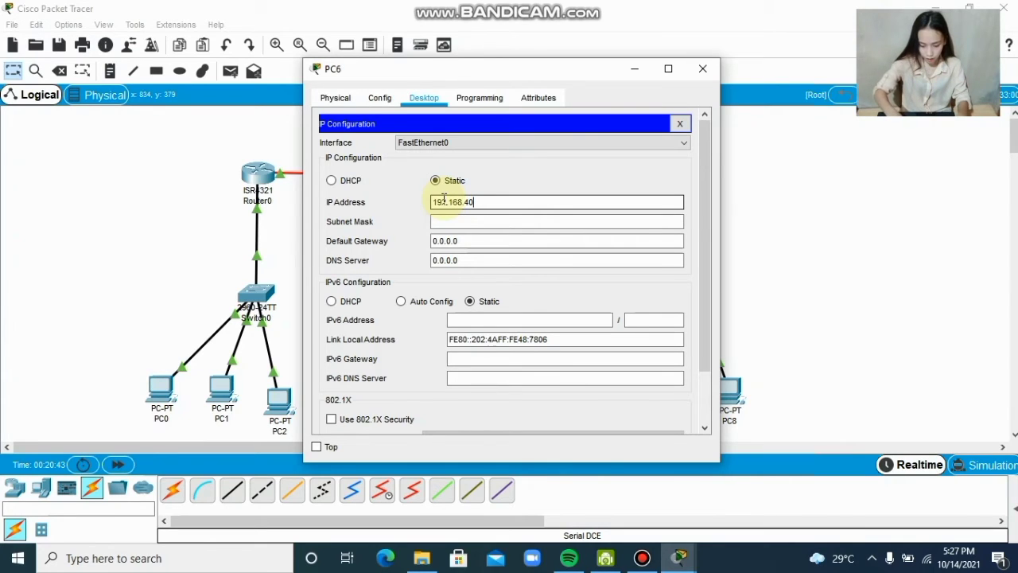
{"action": "key", "text": "BackSpace"}
{"action": "type", "text": "3"}
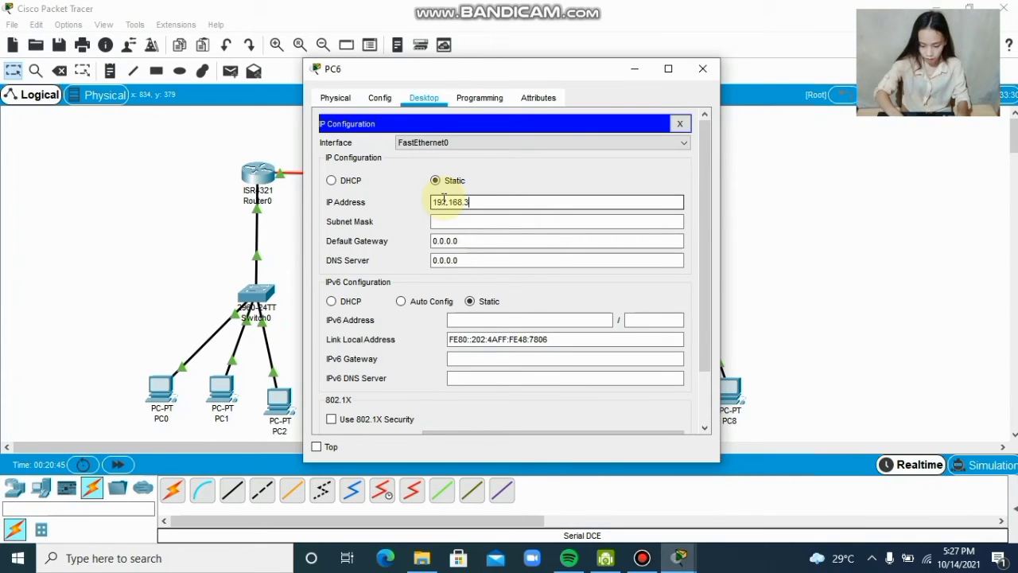
{"action": "type", "text": "0.2"}
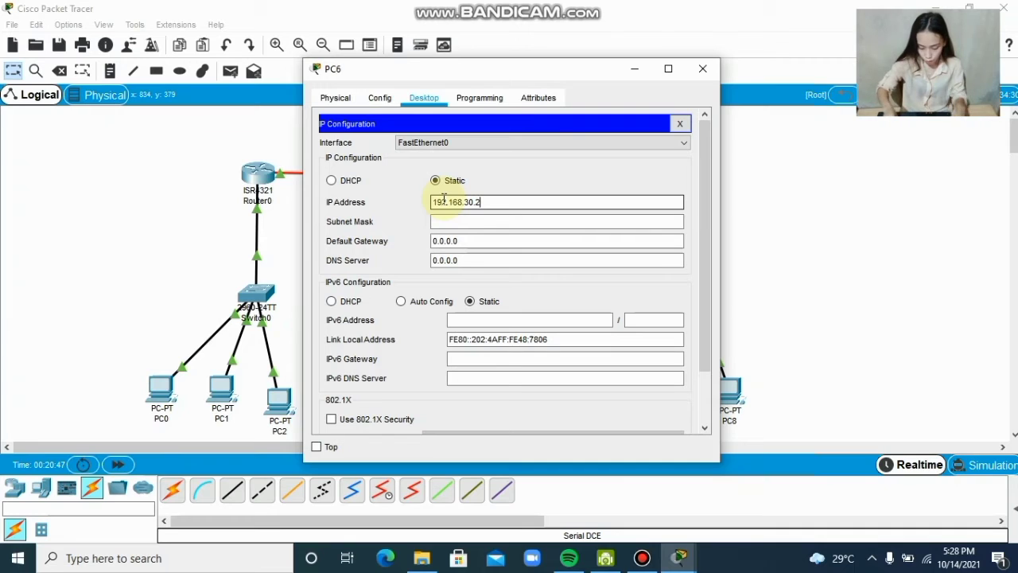
{"action": "key", "text": "Tab"}
Apply PC6's subnet mask 255.255.255.0, set its default gateway to 192.168.30.1 and close its configuration window
{"action": "key", "text": "Tab"}
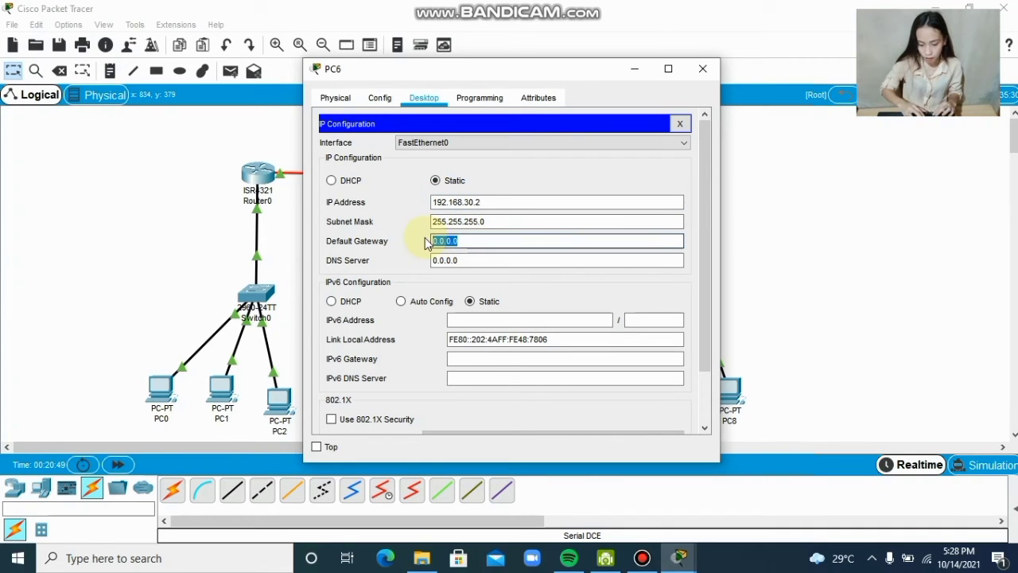
{"action": "type", "text": "192.1"}
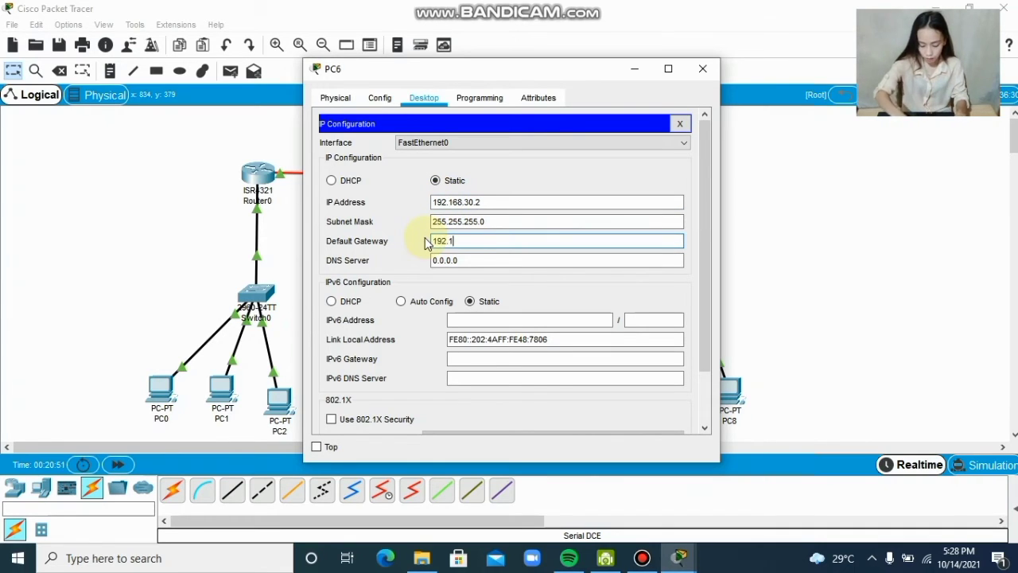
{"action": "type", "text": "68"}
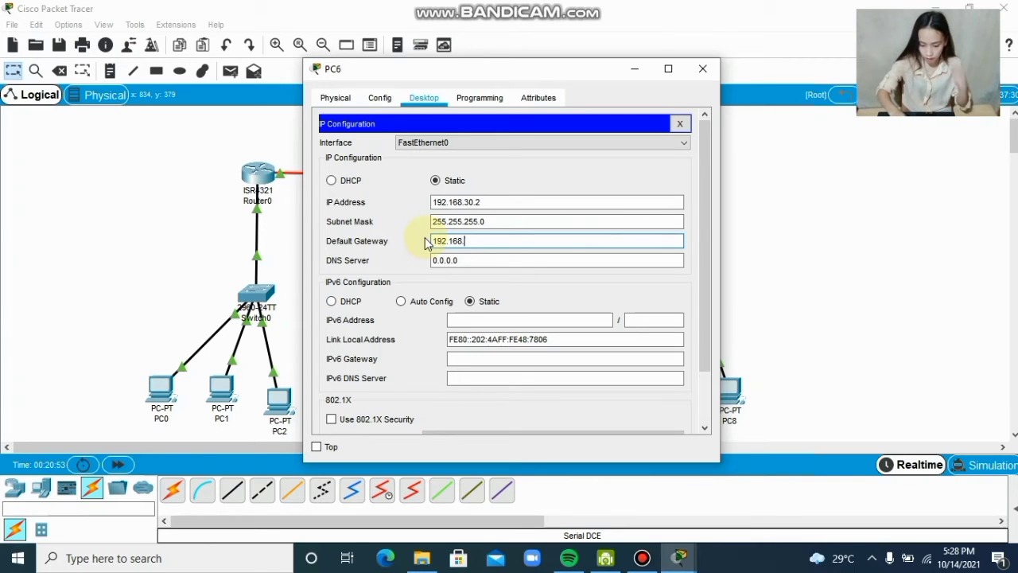
{"action": "type", "text": "."}
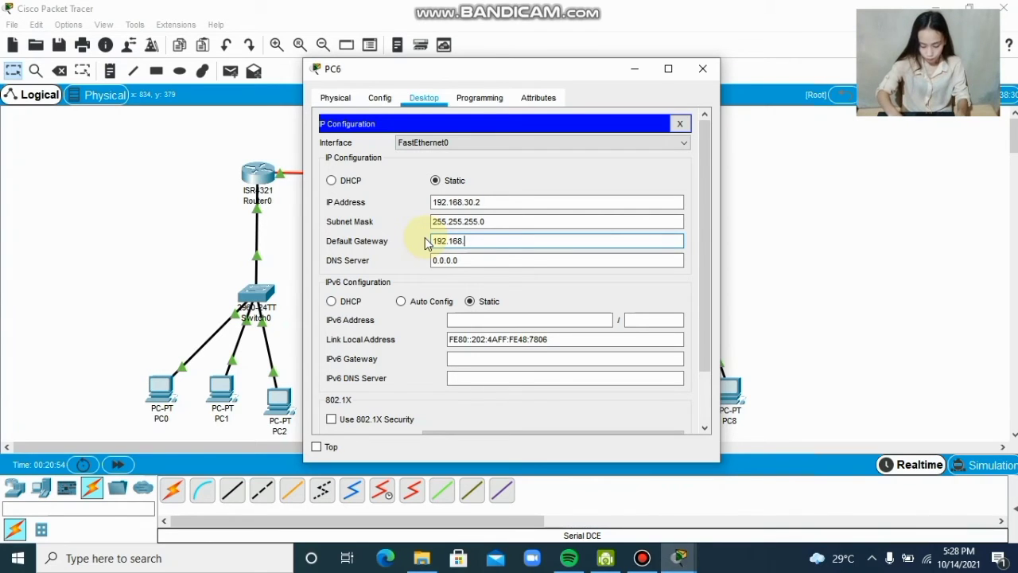
{"action": "type", "text": "20.1"}
{"action": "left_click", "coordinate": [446, 228]}
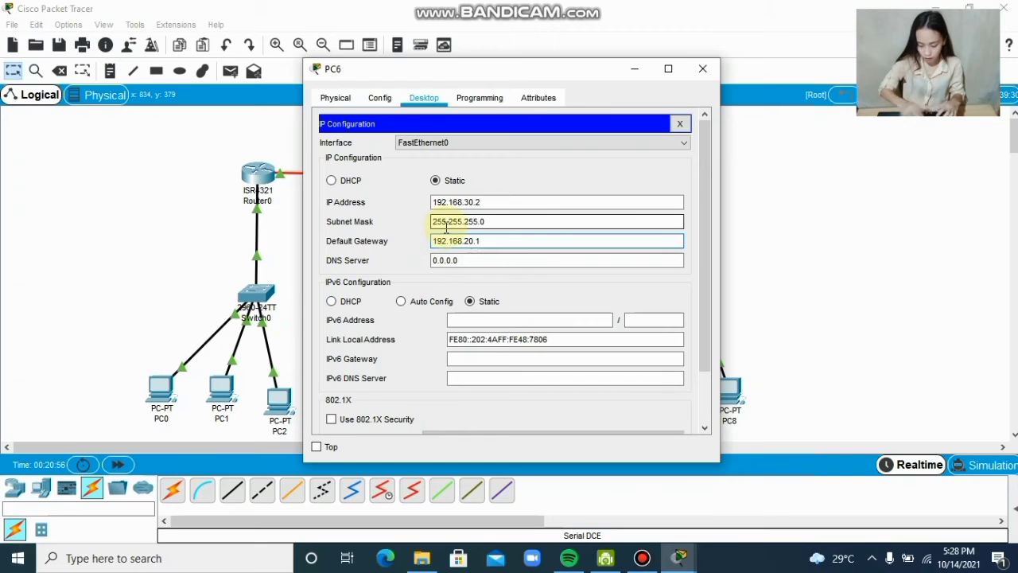
{"action": "key", "text": "BackSpace"}
{"action": "key", "text": "BackSpace"}
{"action": "key", "text": "BackSpace"}
{"action": "key", "text": "BackSpace"}
{"action": "type", "text": "30"}
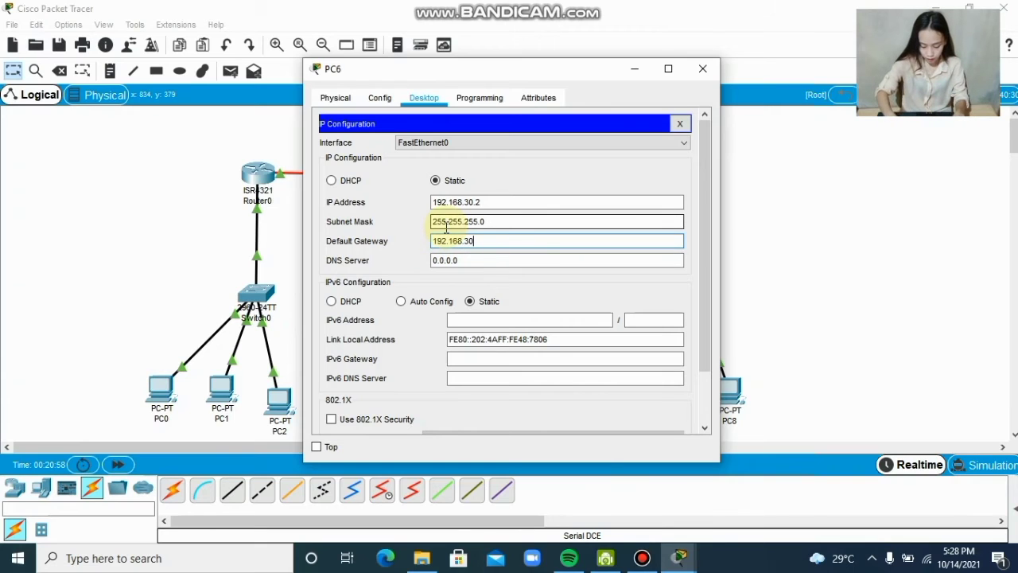
{"action": "type", "text": ".1"}
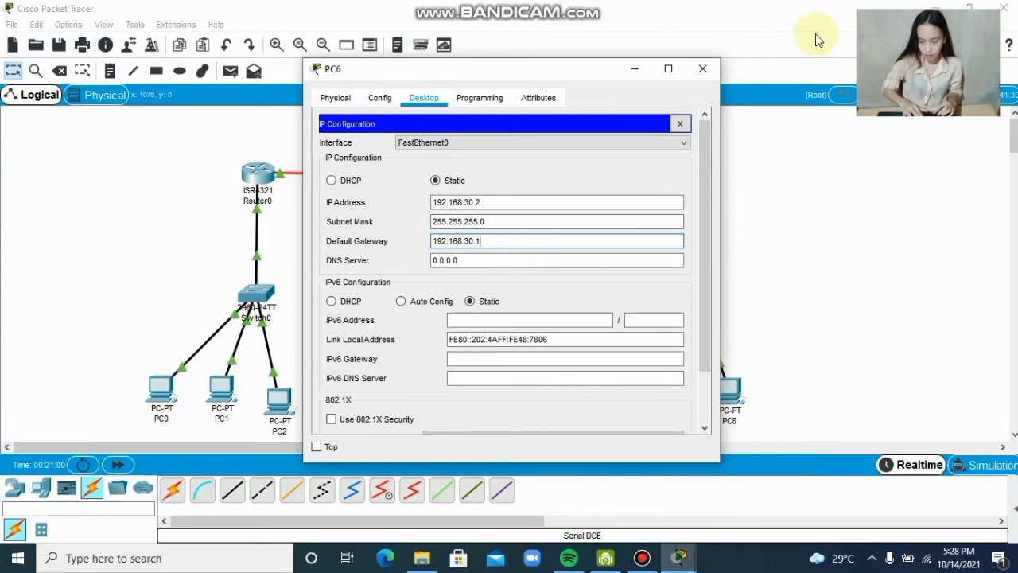
{"action": "left_click", "coordinate": [703, 68]}
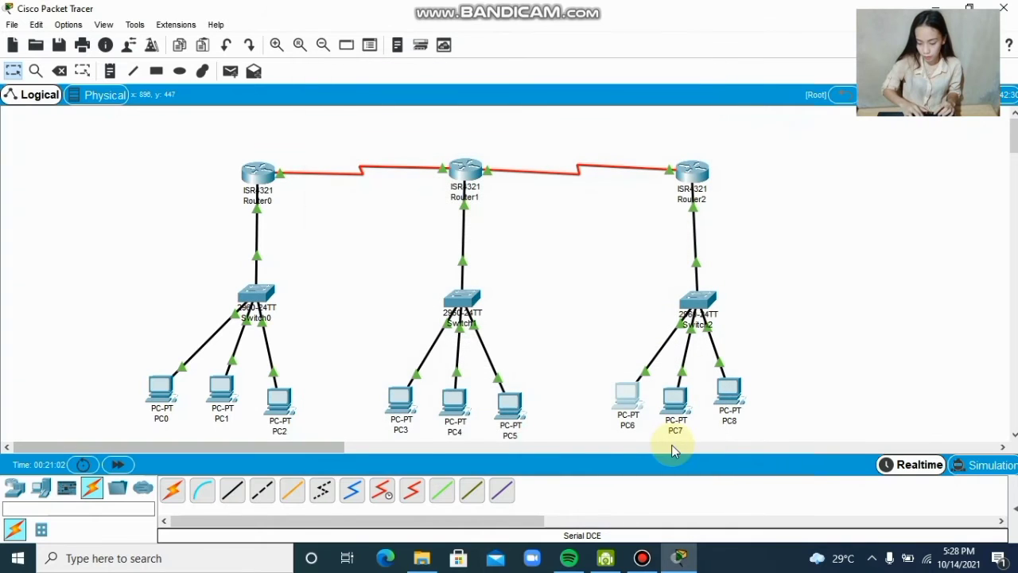
Open the IP configuration of PC7
{"action": "left_click", "coordinate": [672, 422]}
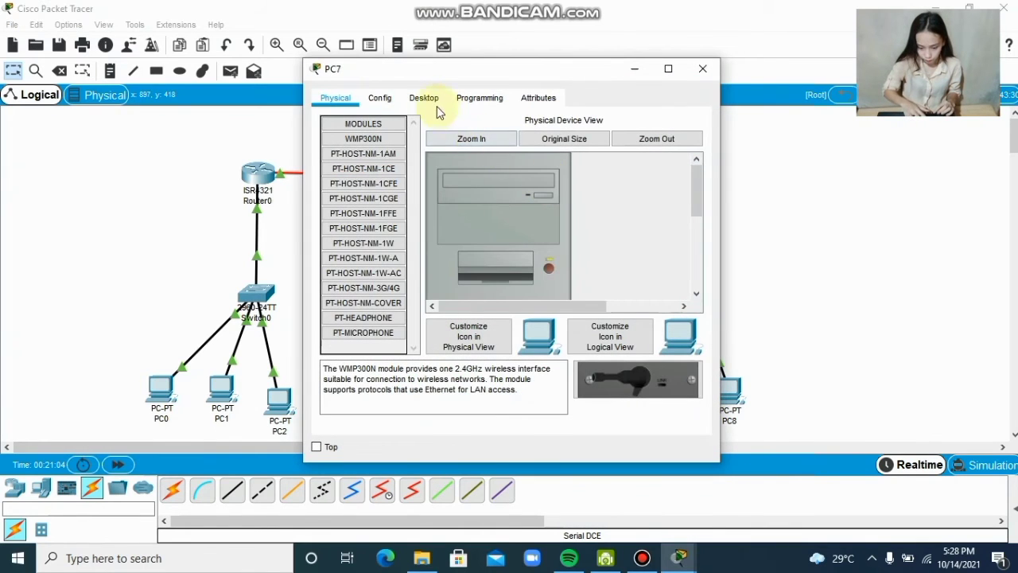
{"action": "left_click", "coordinate": [430, 99]}
{"action": "left_click", "coordinate": [390, 142]}
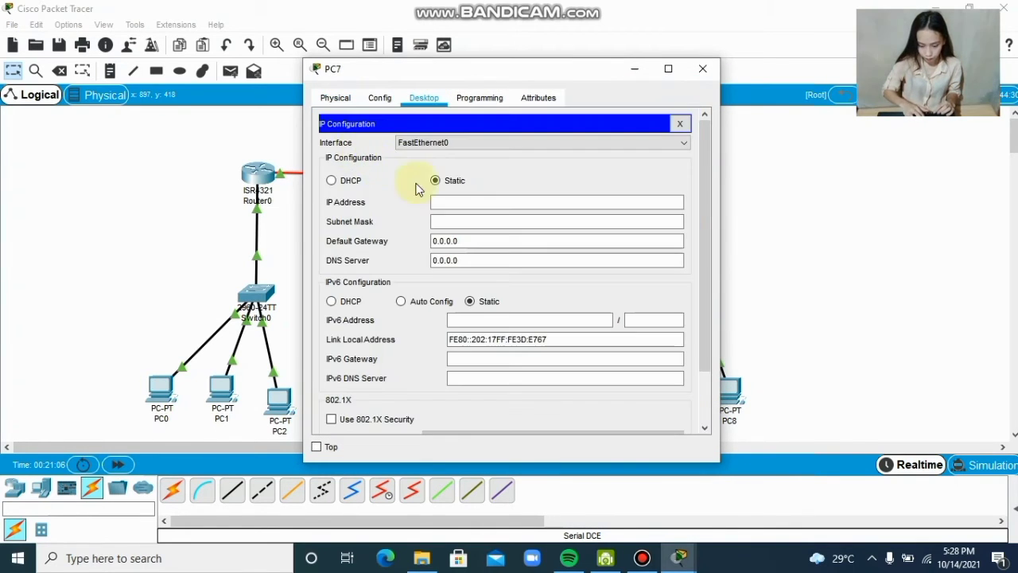
{"action": "left_click", "coordinate": [453, 201]}
{"action": "type", "text": "192."}
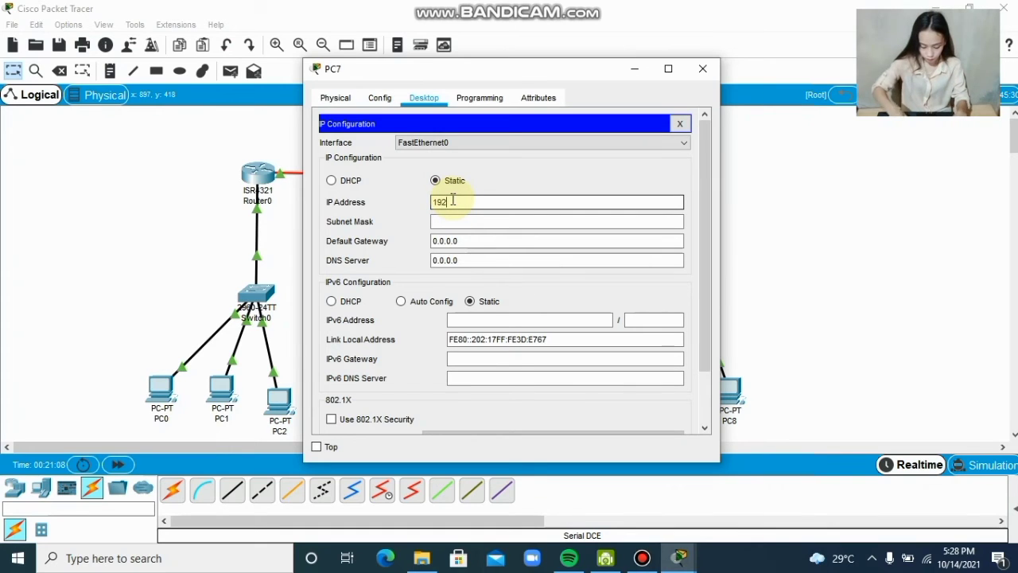
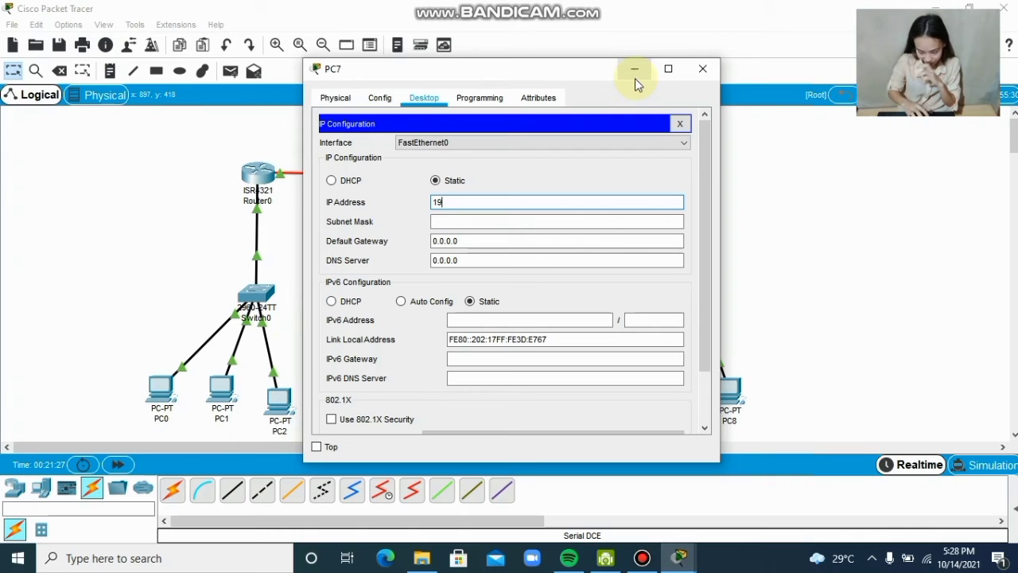
{"action": "left_click", "coordinate": [702, 70]}
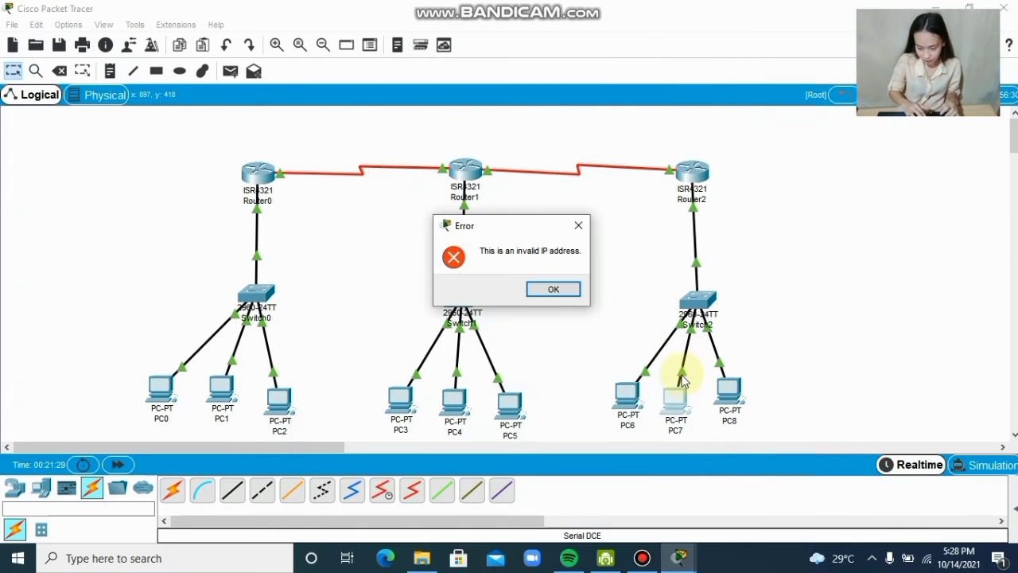
{"action": "left_click", "coordinate": [553, 289]}
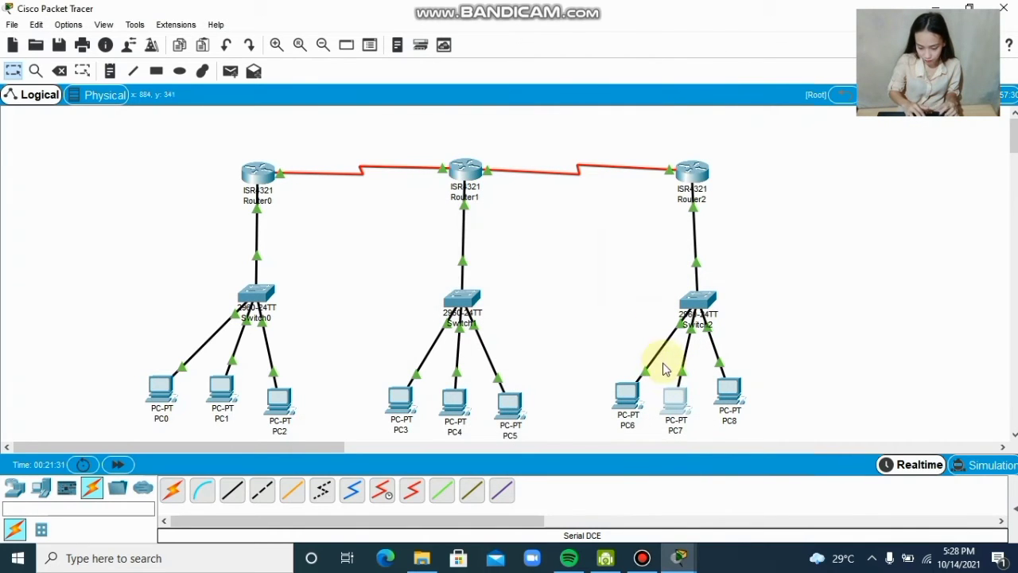
Reopen PC7's configuration and try to assign it the static IP address 192.168.30.1
{"action": "left_click", "coordinate": [672, 398]}
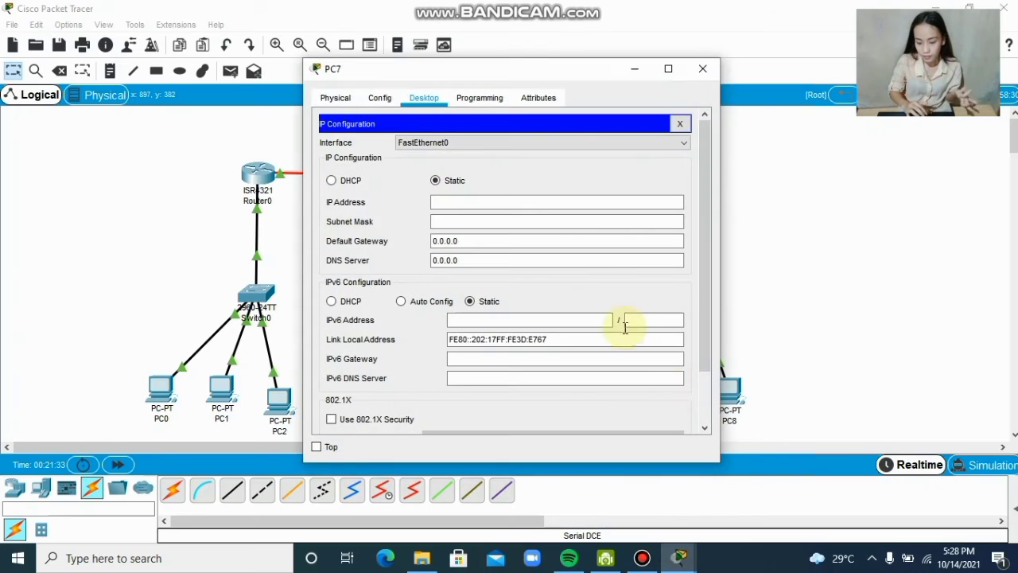
{"action": "left_click", "coordinate": [511, 202]}
{"action": "type", "text": "1"}
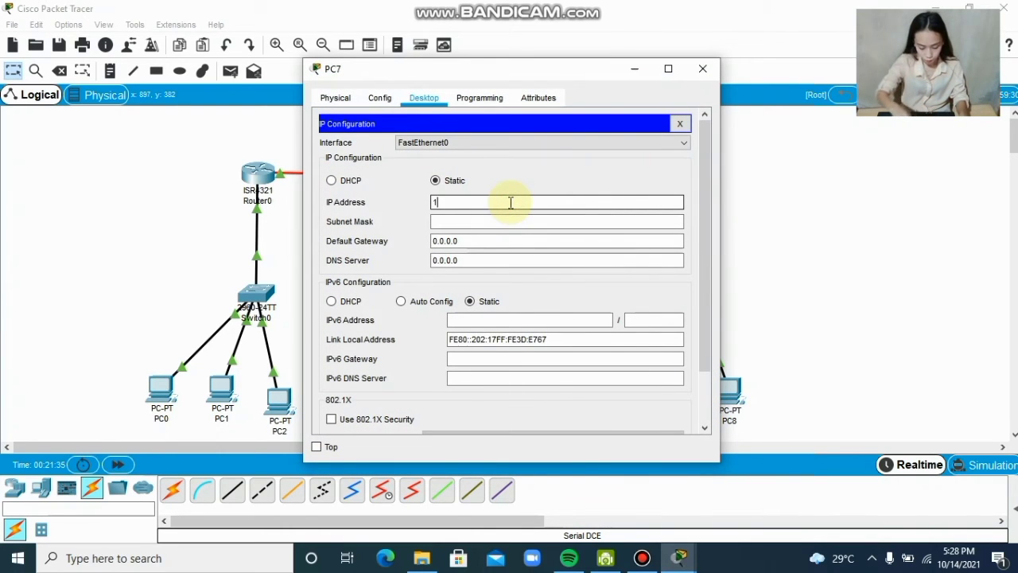
{"action": "type", "text": "92.16"}
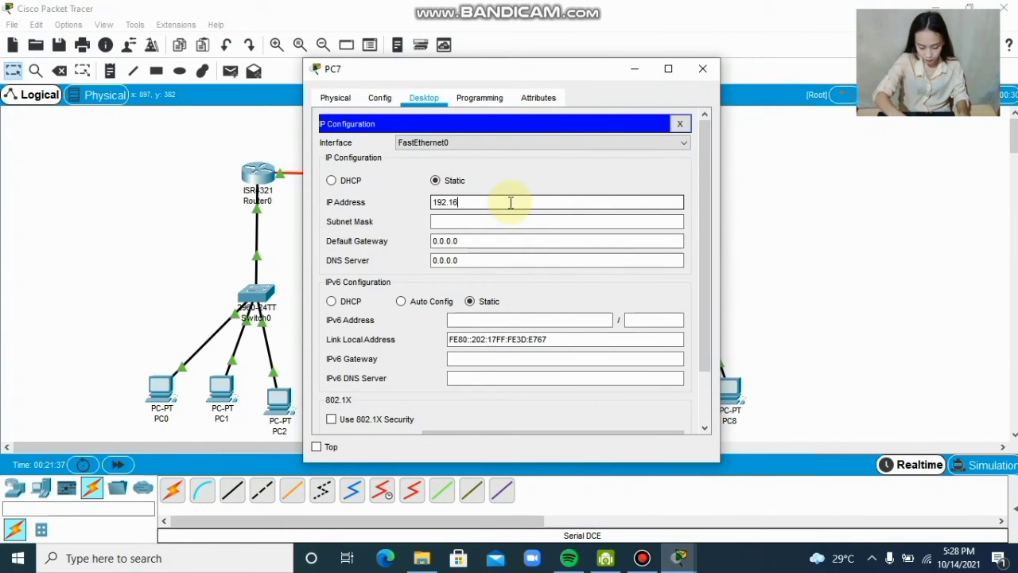
{"action": "type", "text": "8."}
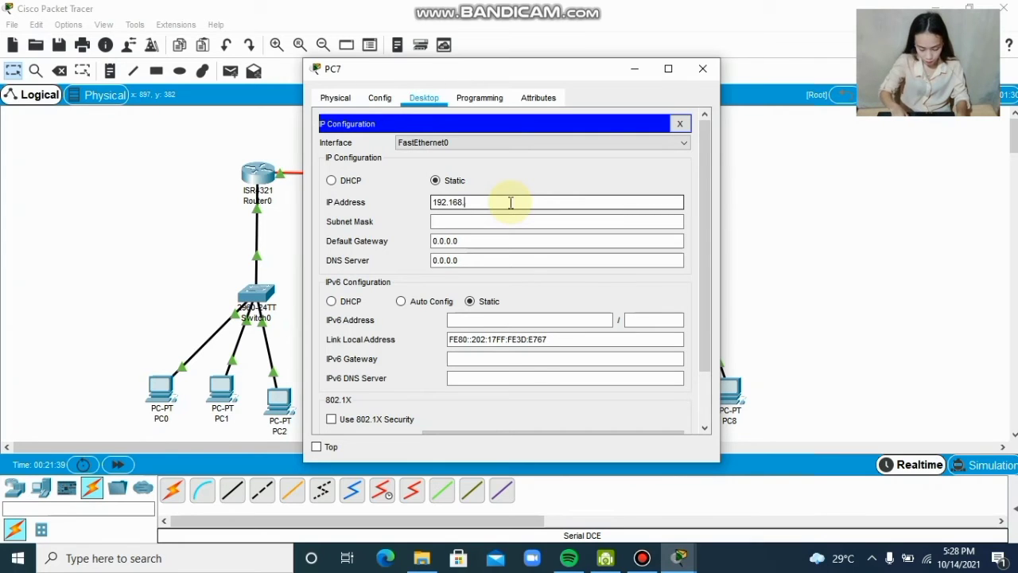
{"action": "type", "text": "30.1"}
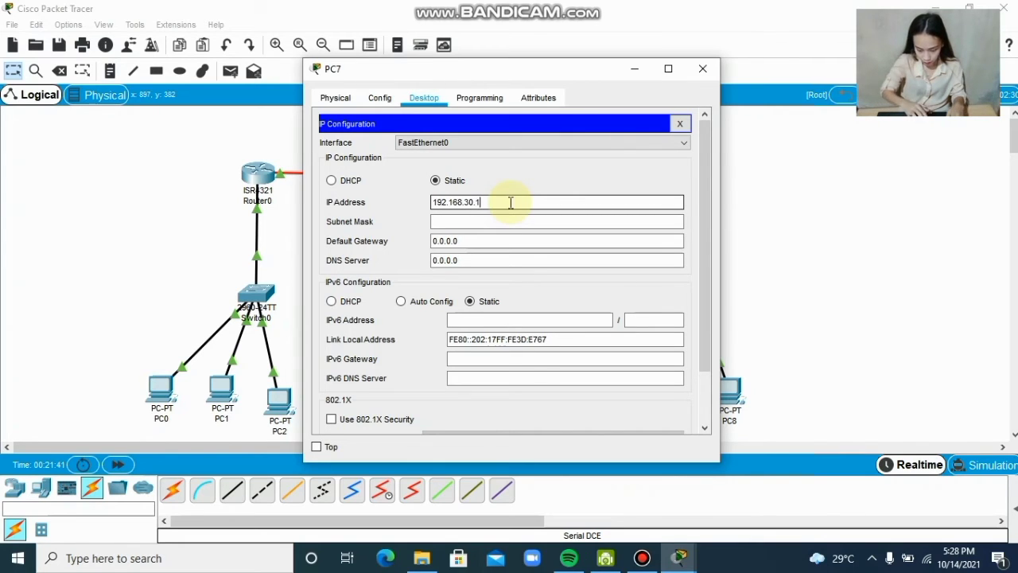
{"action": "key", "text": "Return"}
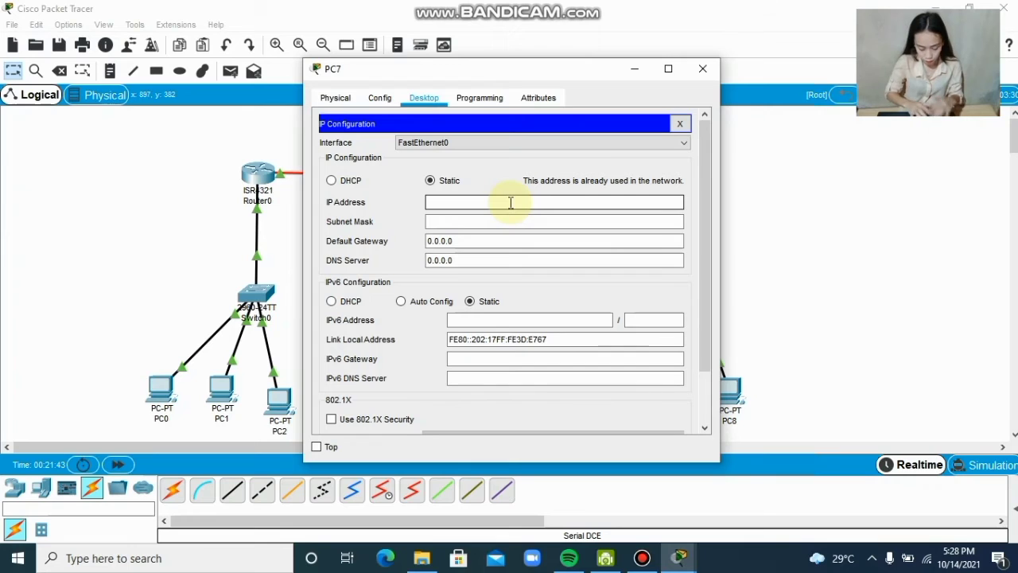
Give PC7 the static IP address 192.168.30.3 with subnet mask 255.255.255.0
{"action": "type", "text": "19"}
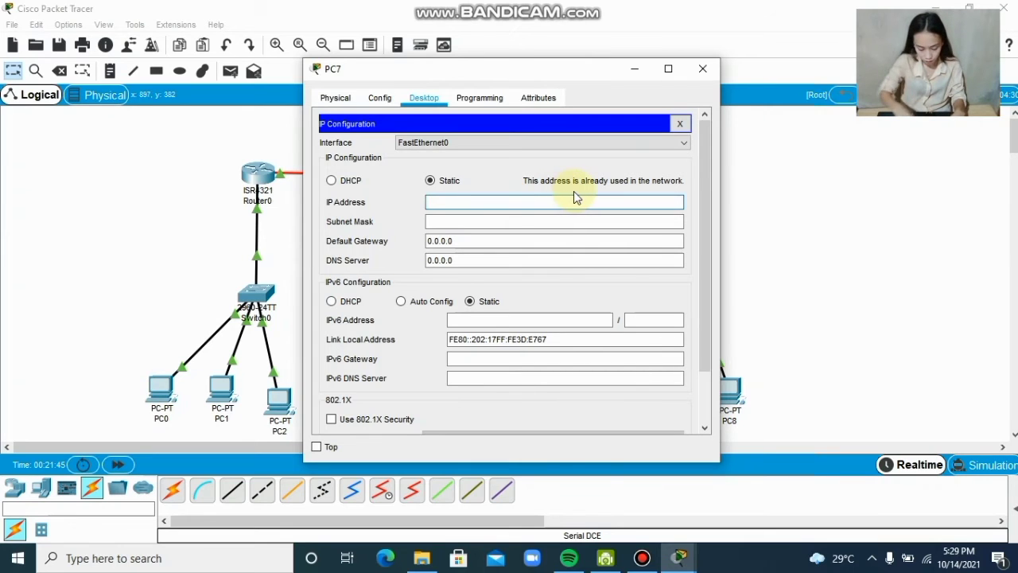
{"action": "type", "text": "2."}
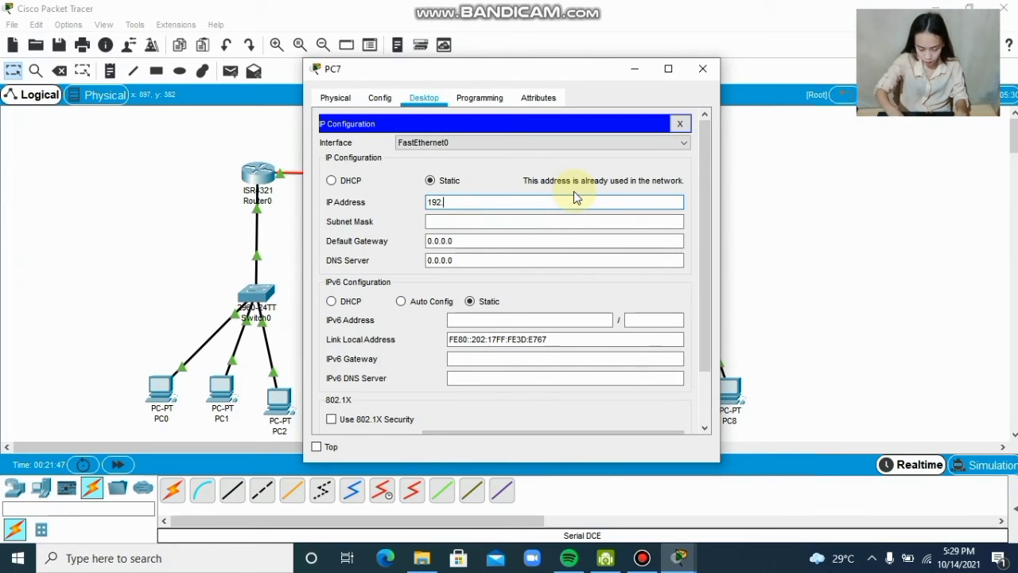
{"action": "type", "text": "168"}
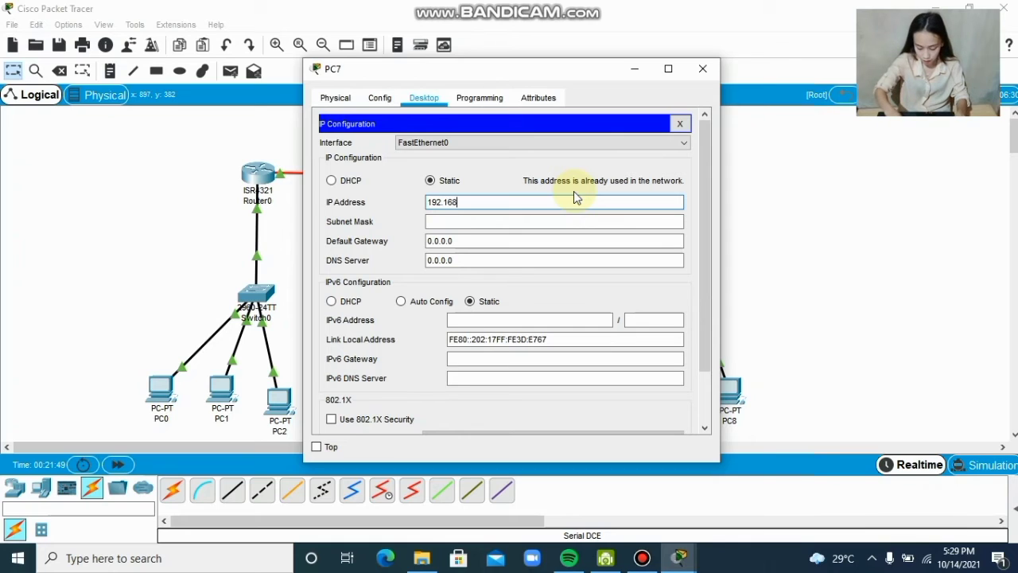
{"action": "type", "text": ".30.3"}
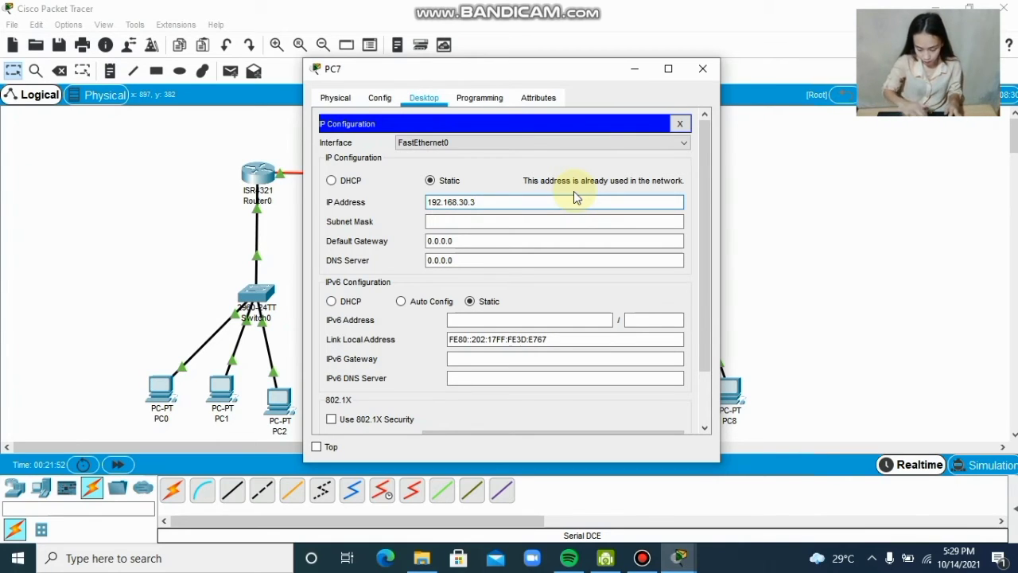
{"action": "key", "text": "Tab"}
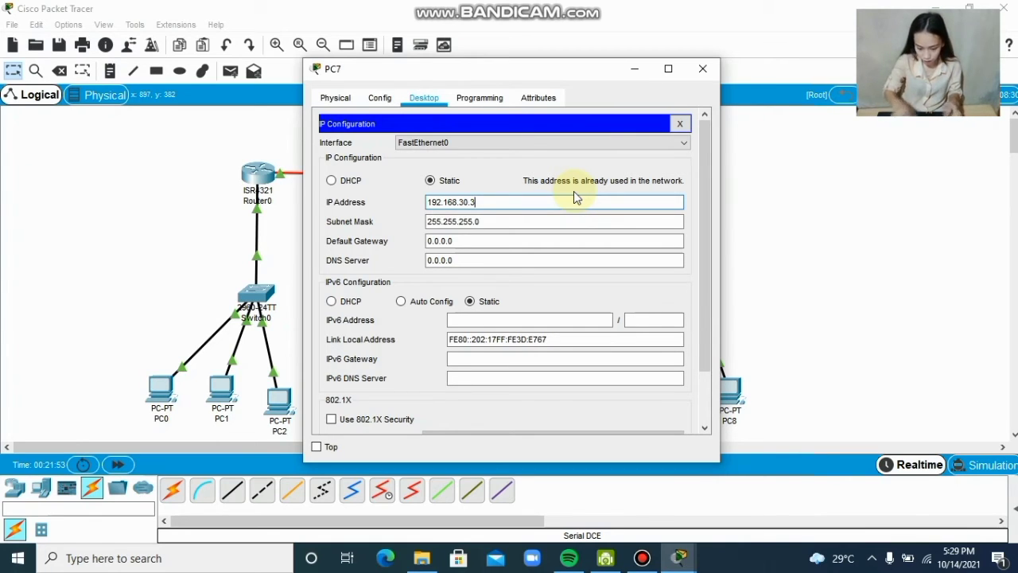
Set PC7's default gateway to 192.168.30.1 and close its configuration window
{"action": "left_click", "coordinate": [525, 240]}
{"action": "left_click_drag", "start_coordinate": [511, 239], "coordinate": [415, 240]}
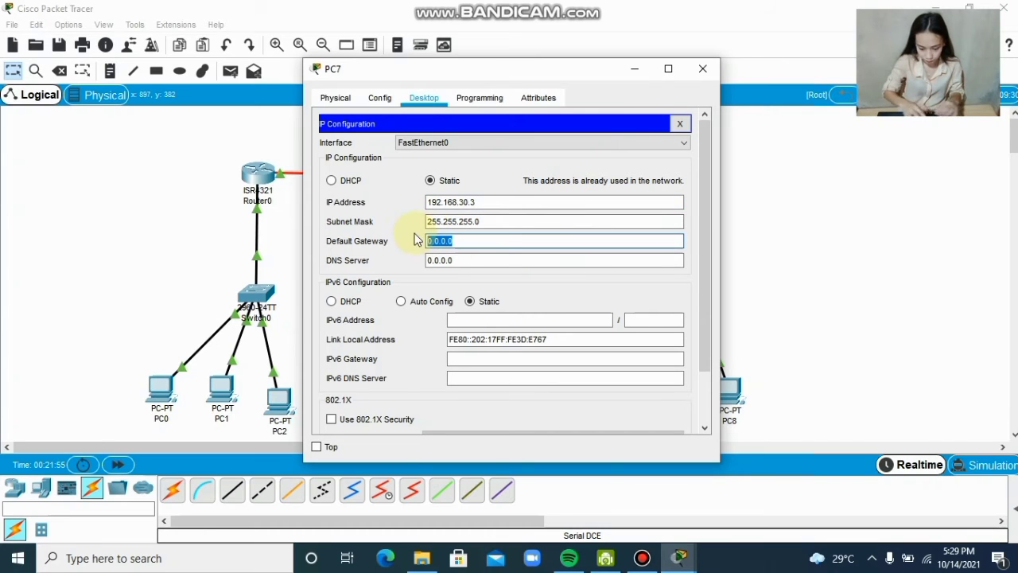
{"action": "type", "text": "192"}
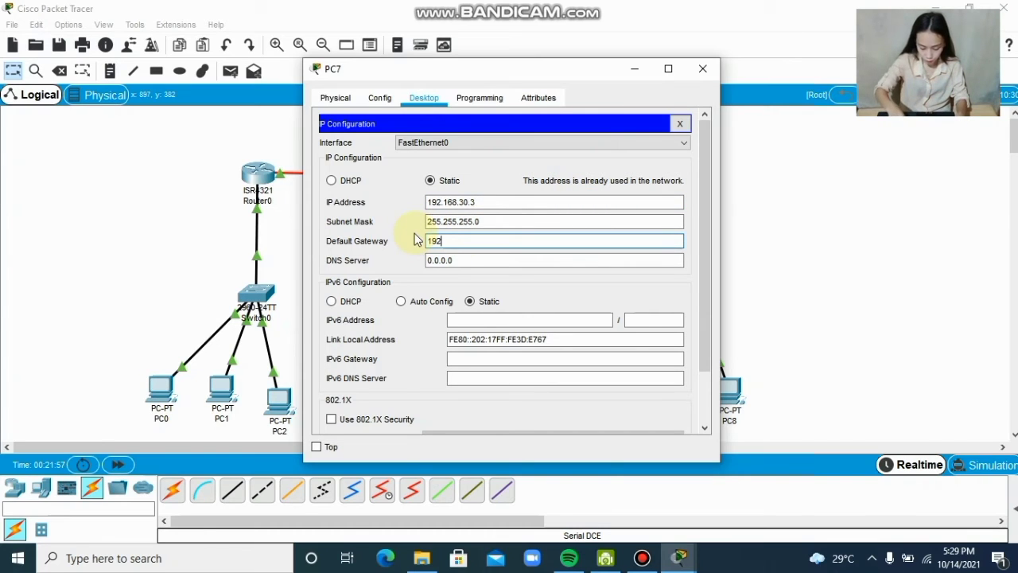
{"action": "type", "text": ".168."}
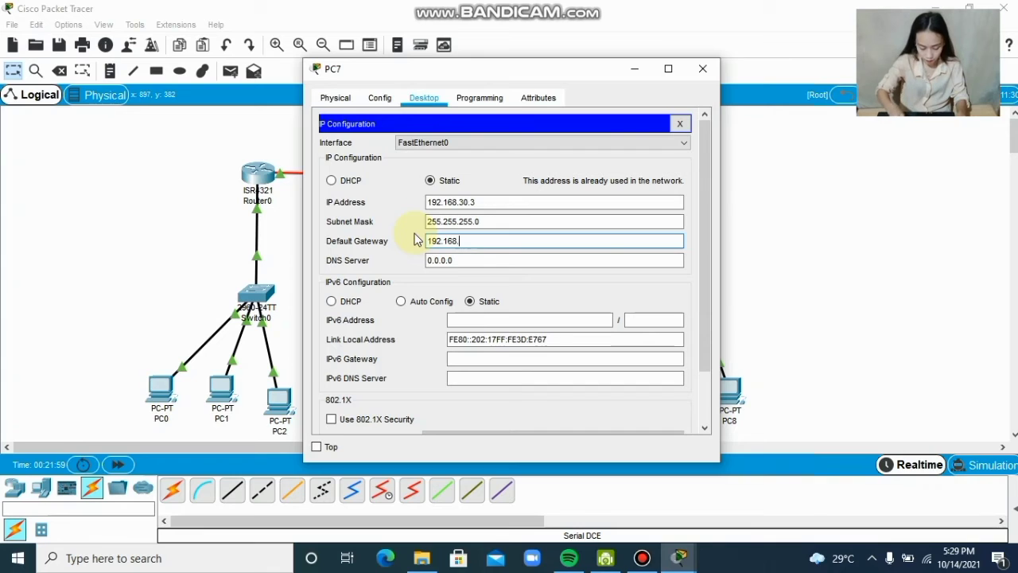
{"action": "type", "text": "30"}
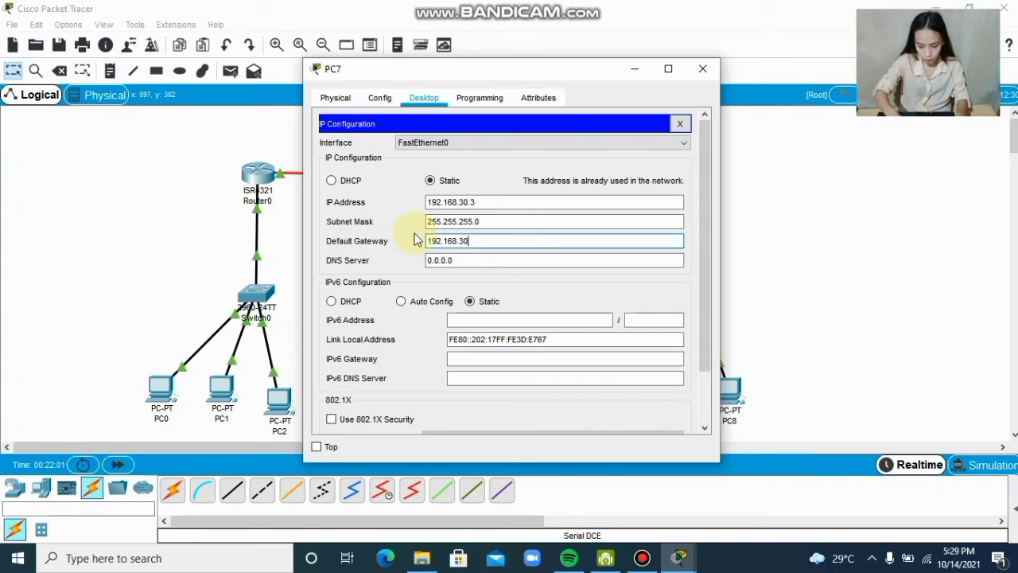
{"action": "type", "text": ".1"}
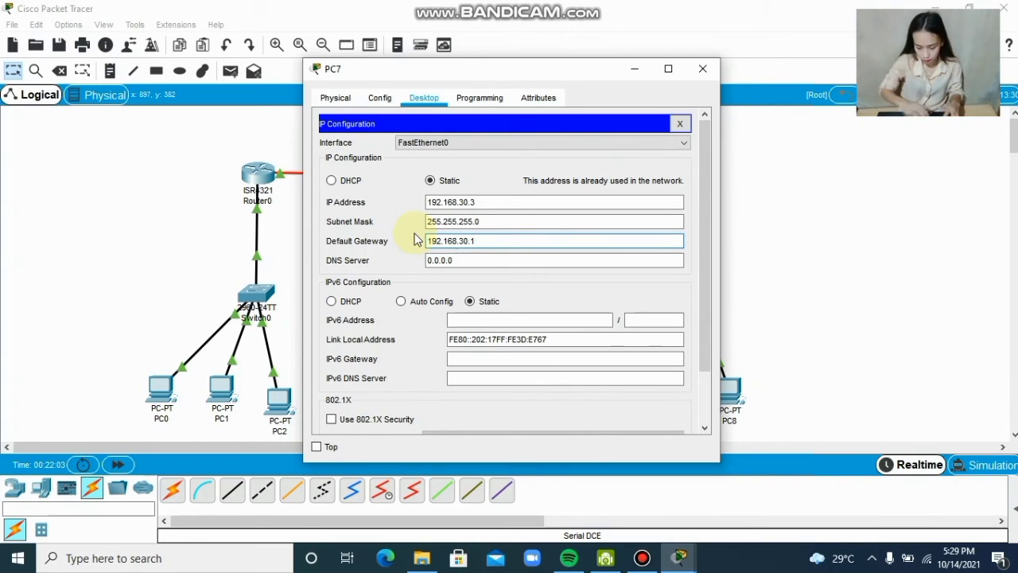
{"action": "left_click", "coordinate": [701, 70]}
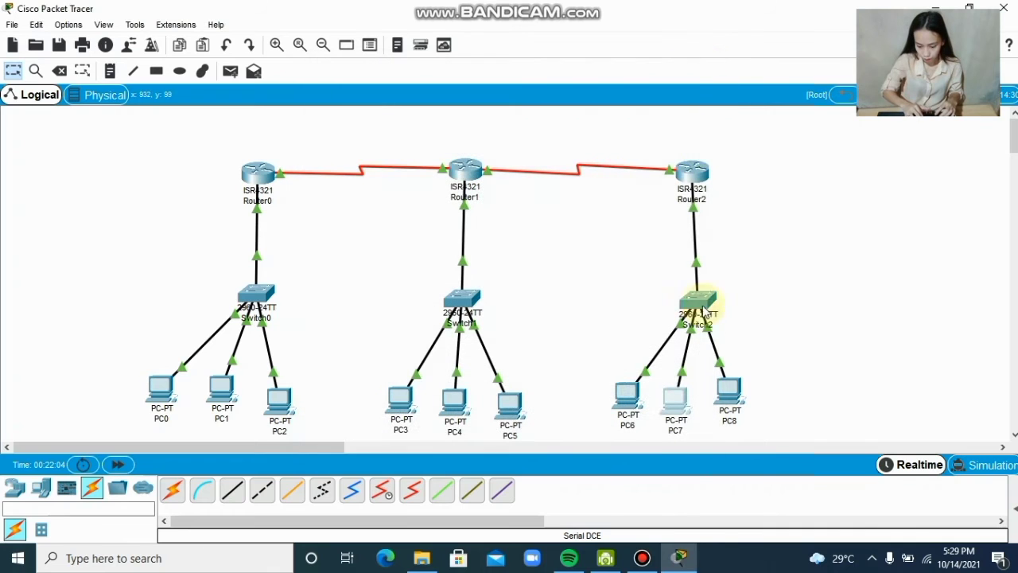
Give PC8 the static IP address 192.168.30.4 with subnet mask 255.255.255.0
{"action": "left_click", "coordinate": [730, 404]}
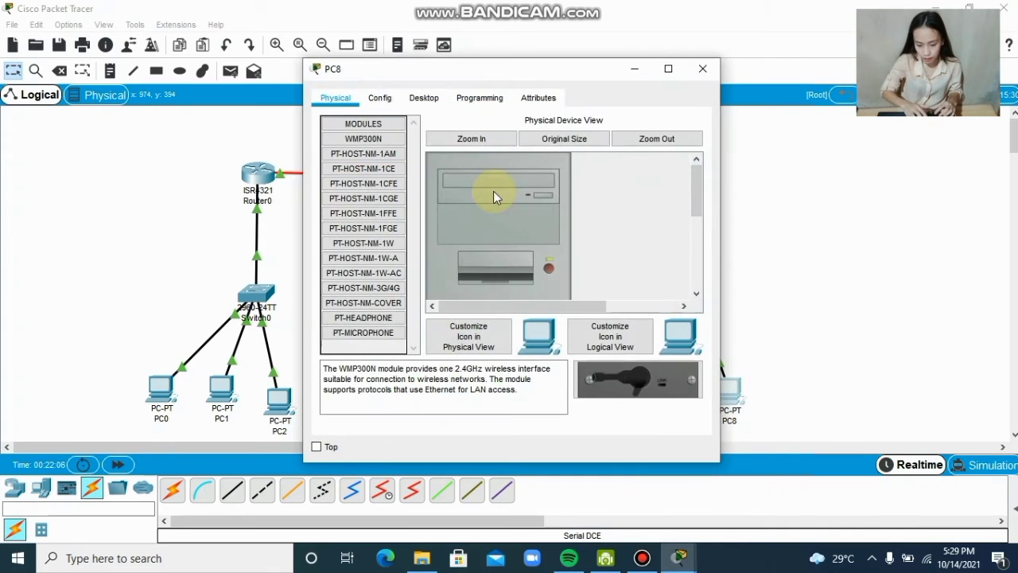
{"action": "left_click", "coordinate": [426, 100]}
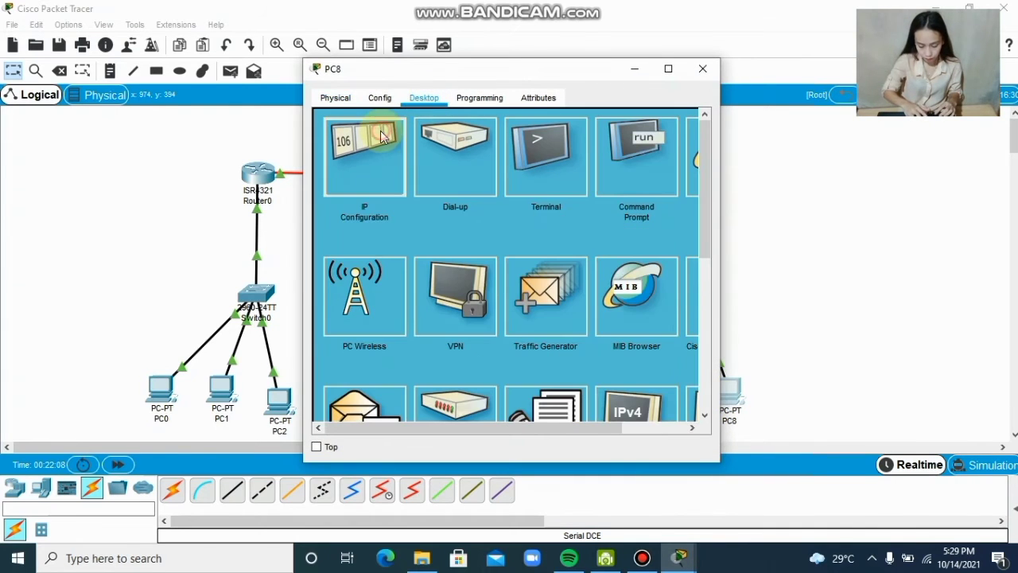
{"action": "left_click", "coordinate": [388, 135]}
{"action": "left_click", "coordinate": [448, 201]}
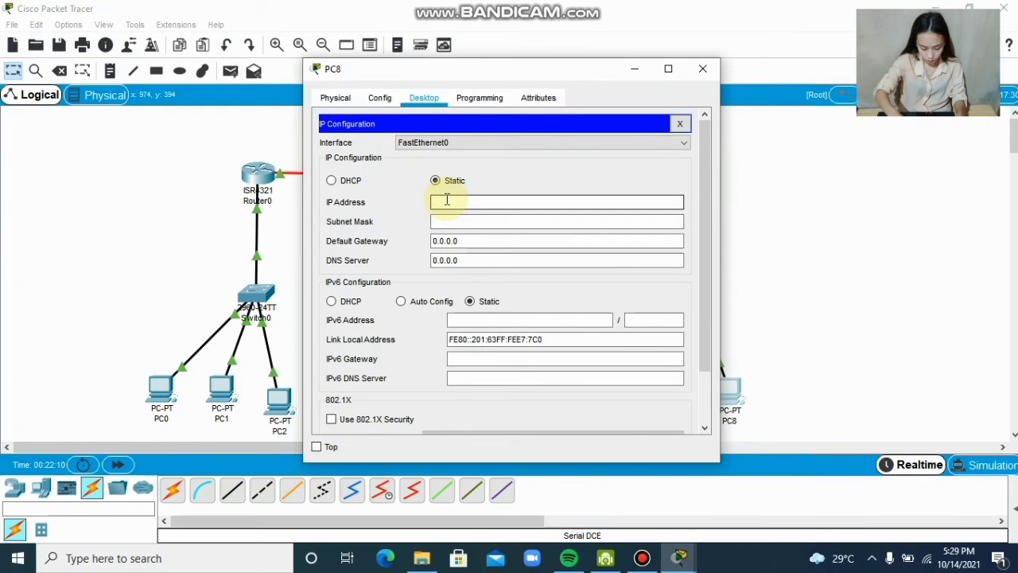
{"action": "type", "text": "192.16"}
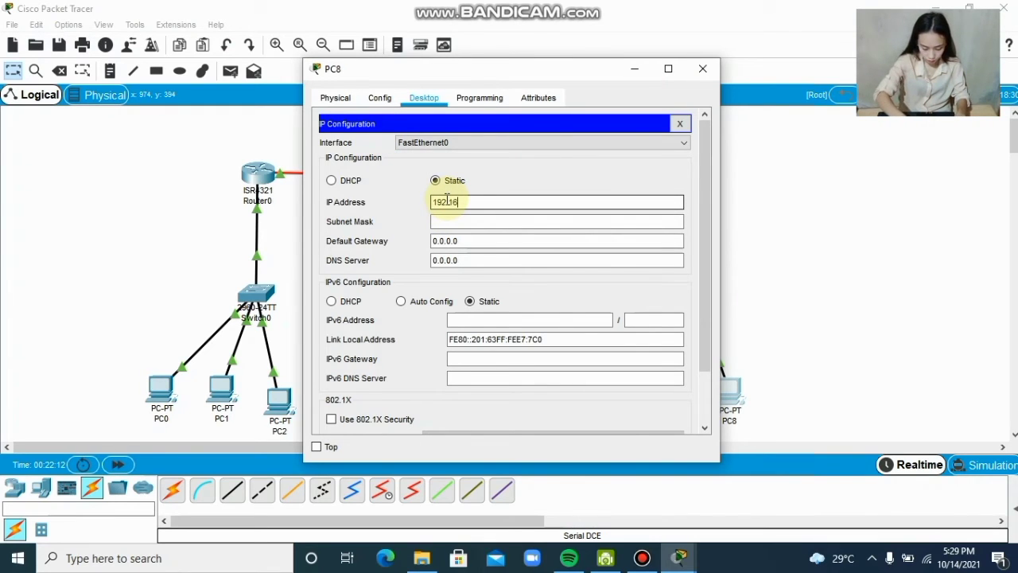
{"action": "type", "text": "8.30.4"}
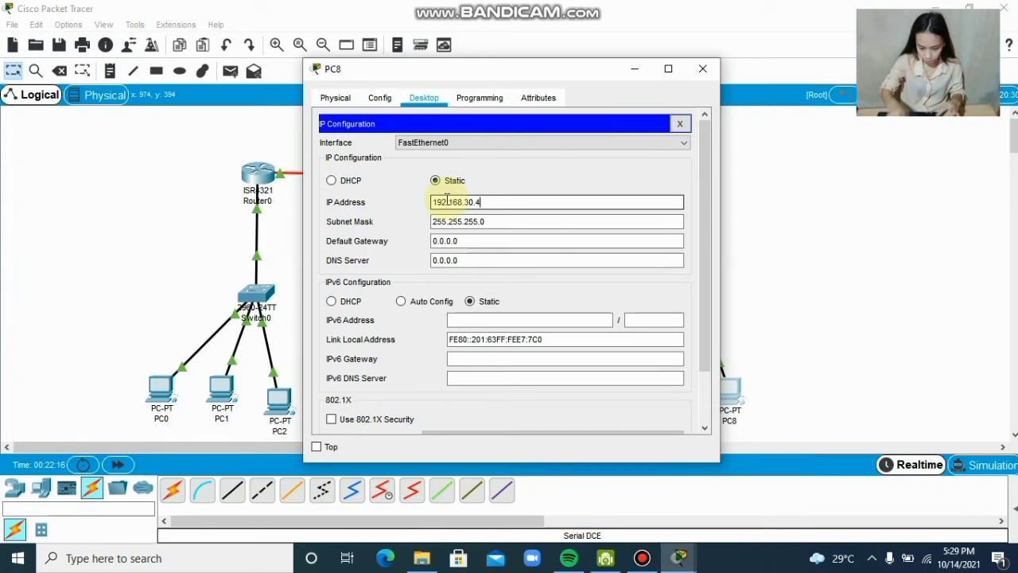
{"action": "key", "text": "Tab"}
Set PC8's default gateway to 192.168.30.1 and close its configuration window
{"action": "key", "text": "Tab"}
{"action": "key", "text": "BackSpace"}
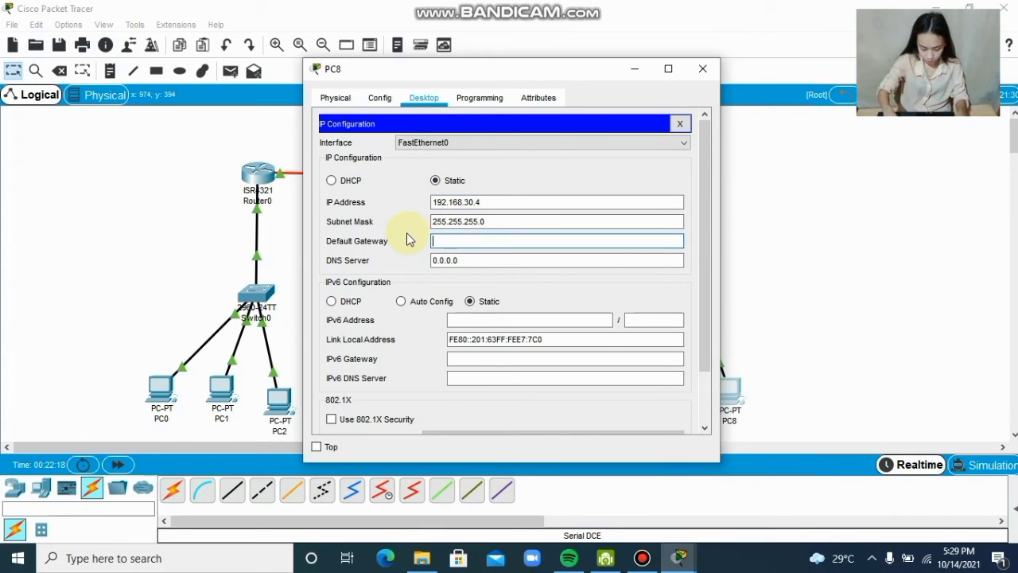
{"action": "type", "text": "192.16"}
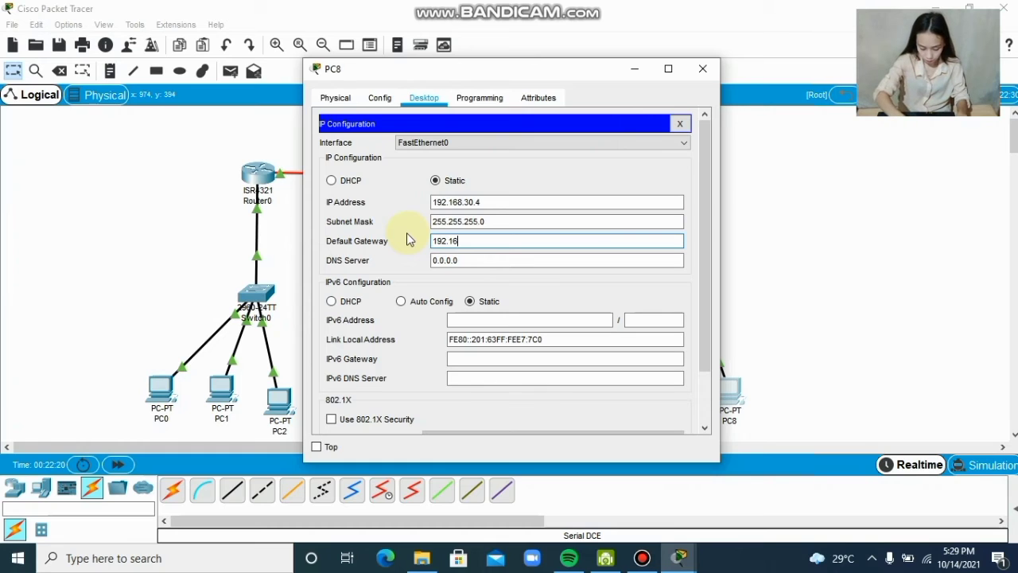
{"action": "type", "text": "8.30.1"}
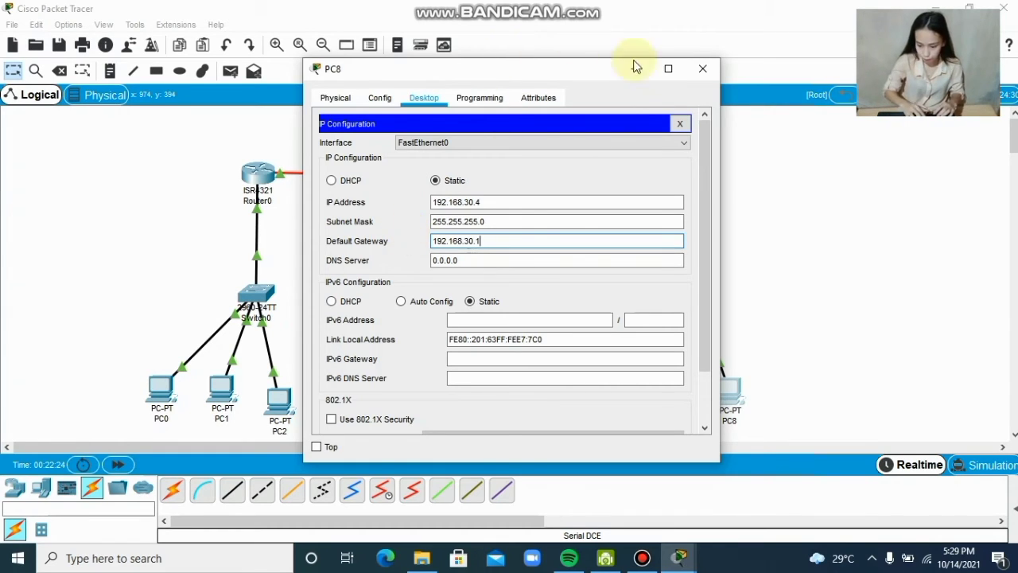
{"action": "left_click", "coordinate": [703, 69]}
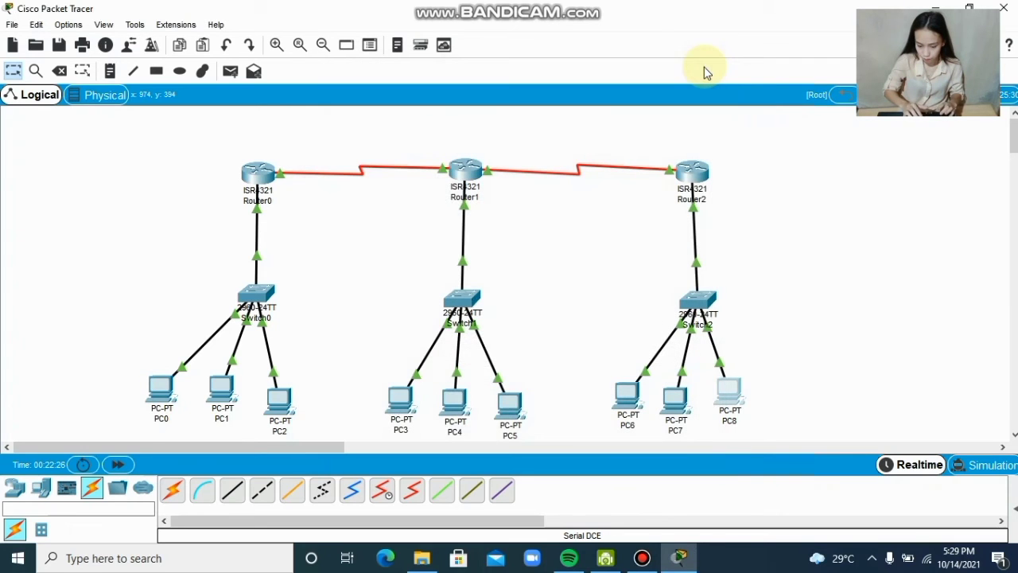
Open the RIP routing settings of Router0 and add the network, entered as 10.0.0.1
{"action": "mouse_move", "coordinate": [158, 386]}
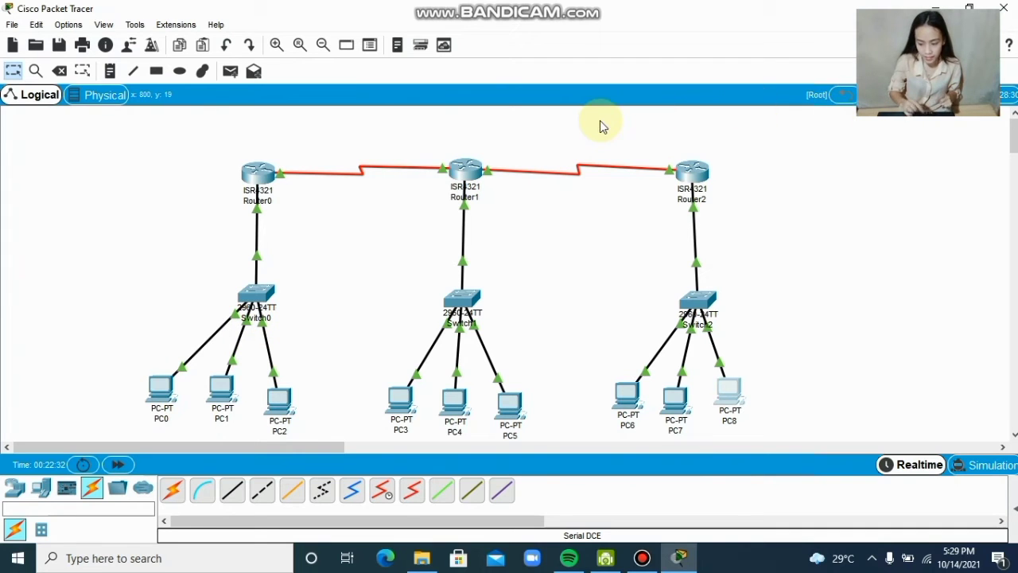
{"action": "left_click", "coordinate": [254, 174]}
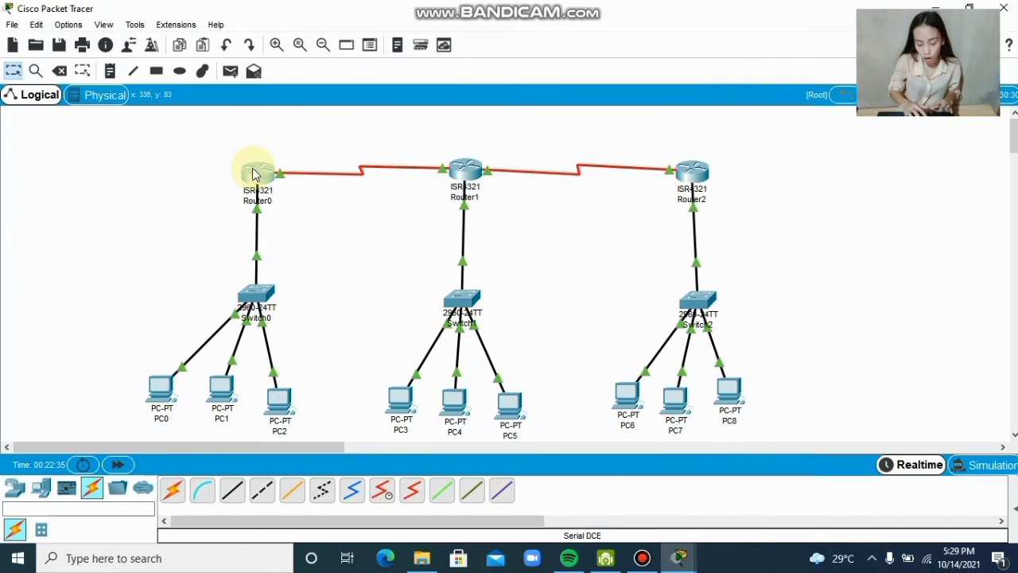
{"action": "left_click", "coordinate": [254, 174]}
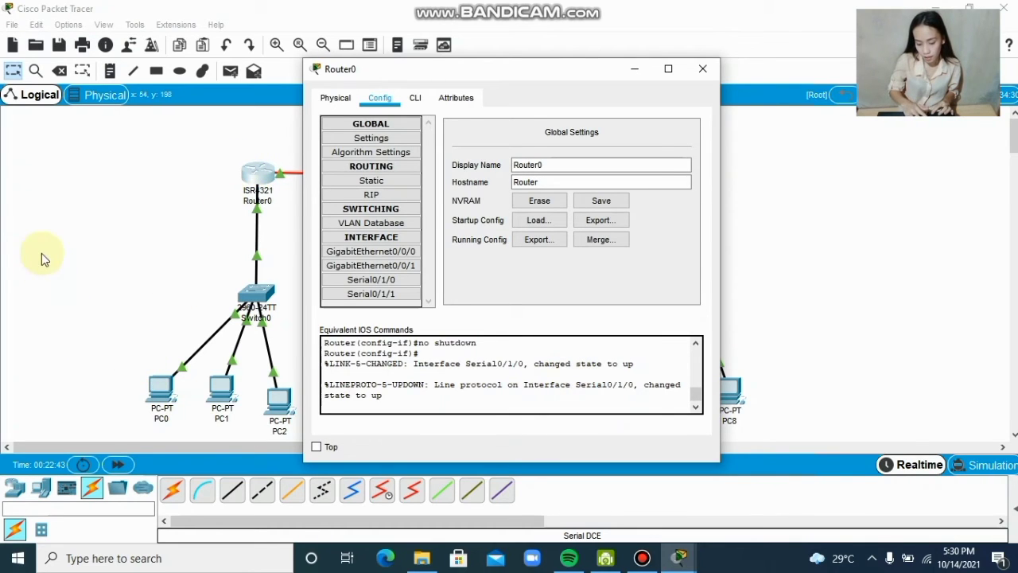
{"action": "left_click", "coordinate": [378, 194]}
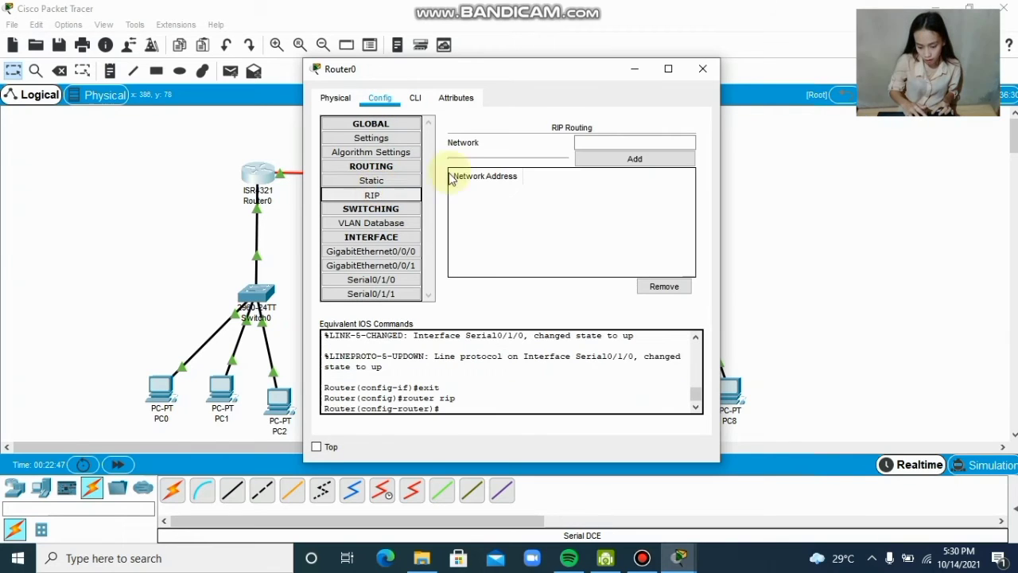
{"action": "left_click", "coordinate": [650, 140]}
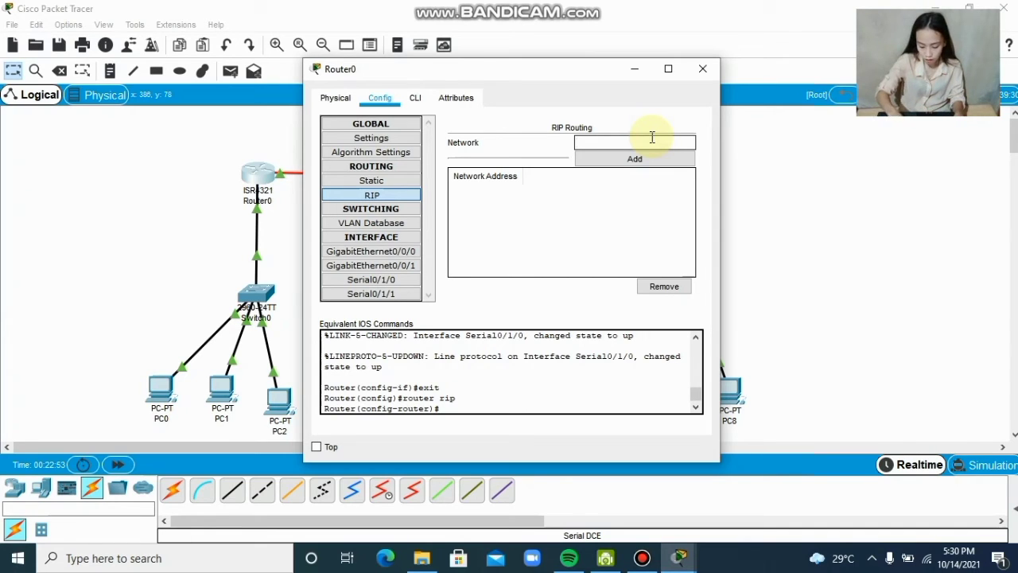
{"action": "type", "text": "10.0"}
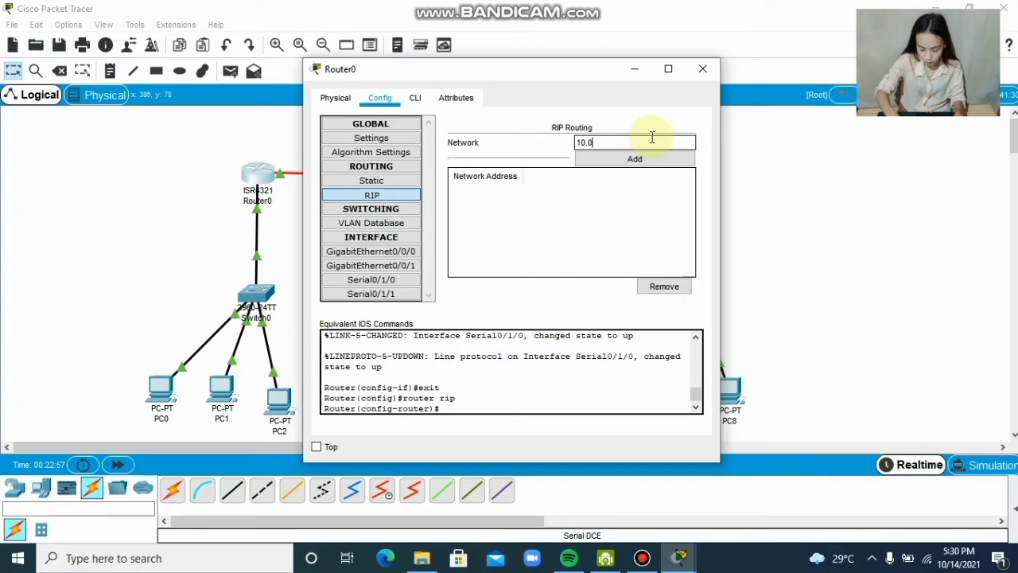
{"action": "type", "text": ".0.1"}
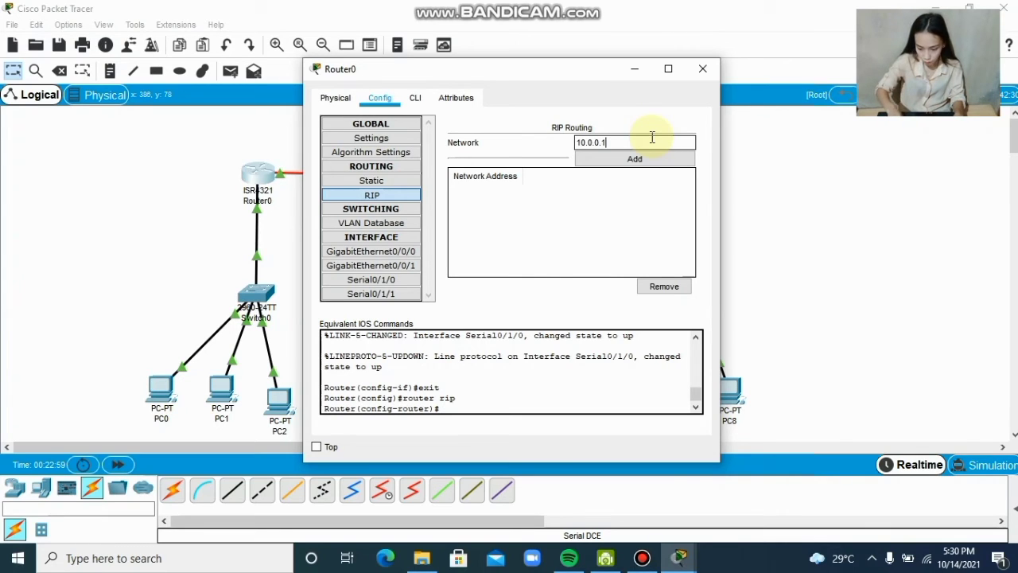
{"action": "left_click", "coordinate": [651, 159]}
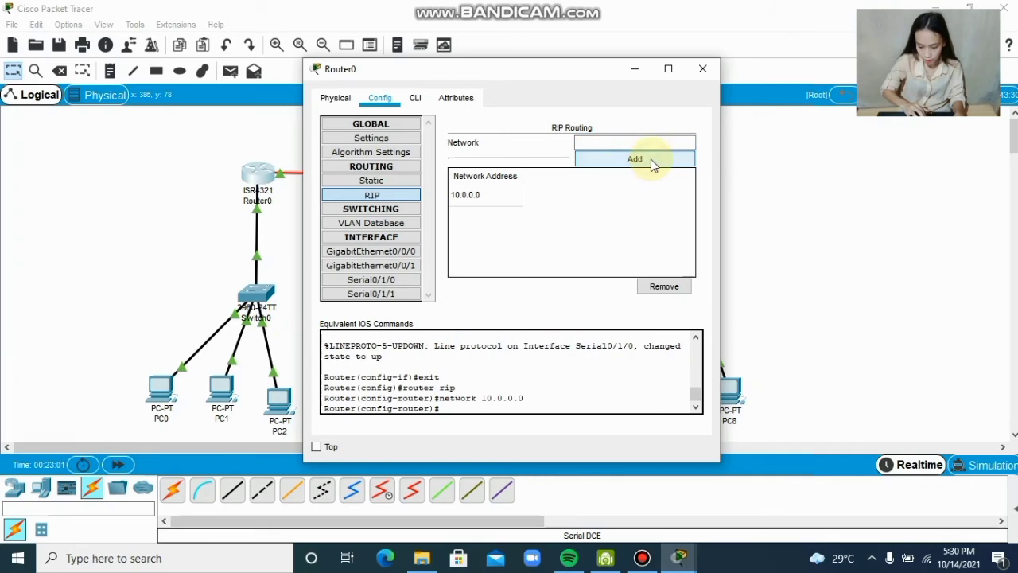
Add a second network to Router0's RIP routing, entered as 11.0.0.1
{"action": "left_click", "coordinate": [626, 143]}
{"action": "type", "text": "11."}
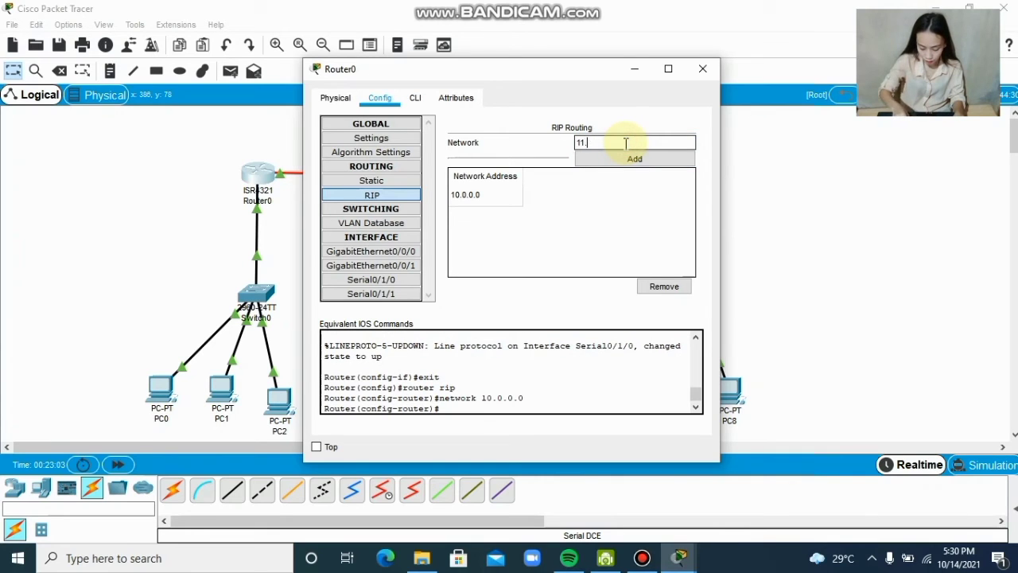
{"action": "type", "text": "0.0.1"}
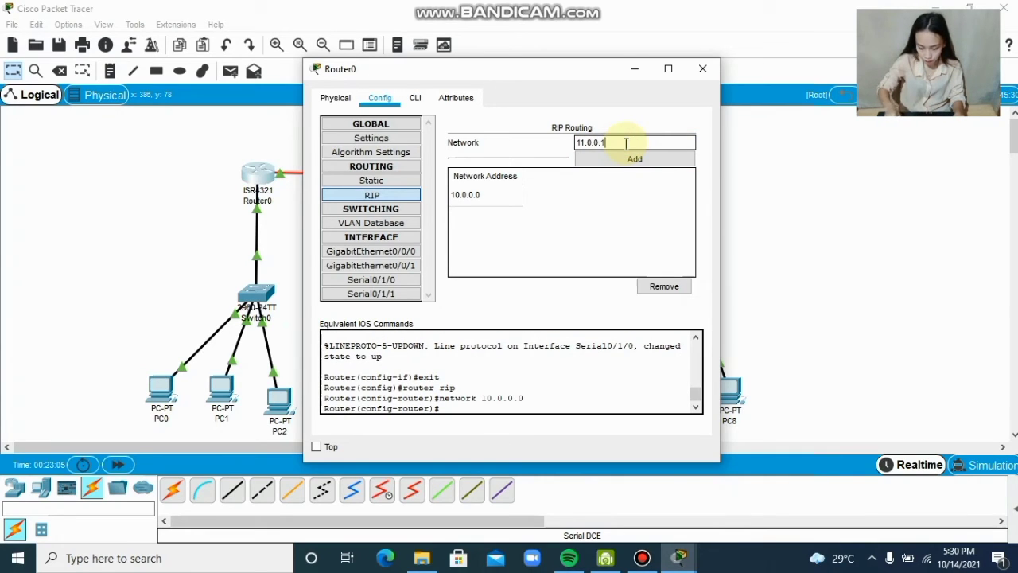
{"action": "left_click", "coordinate": [634, 158]}
Add the network 192.168.10.0 to Router0's RIP routing
{"action": "left_click", "coordinate": [621, 143]}
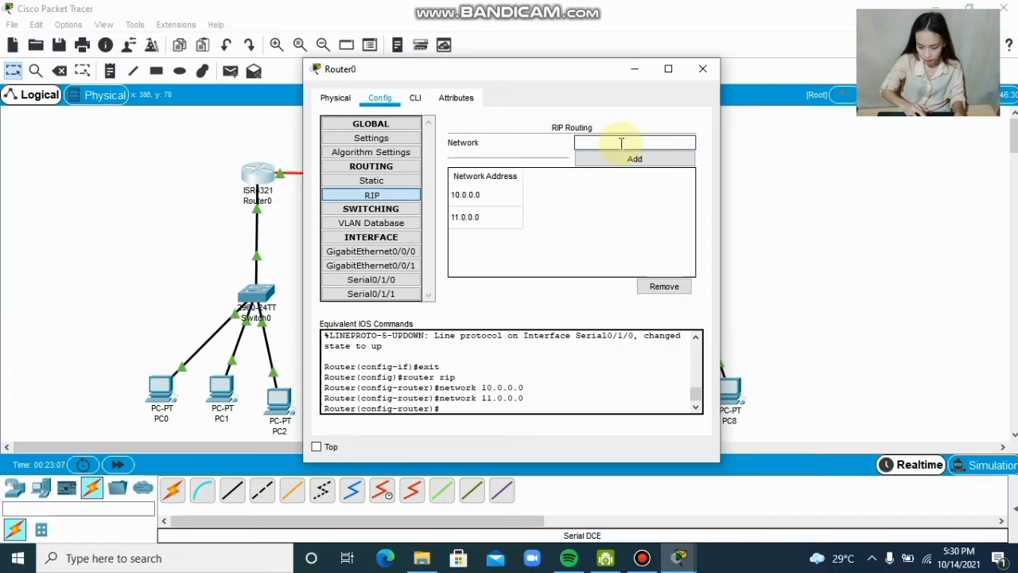
{"action": "type", "text": "192."}
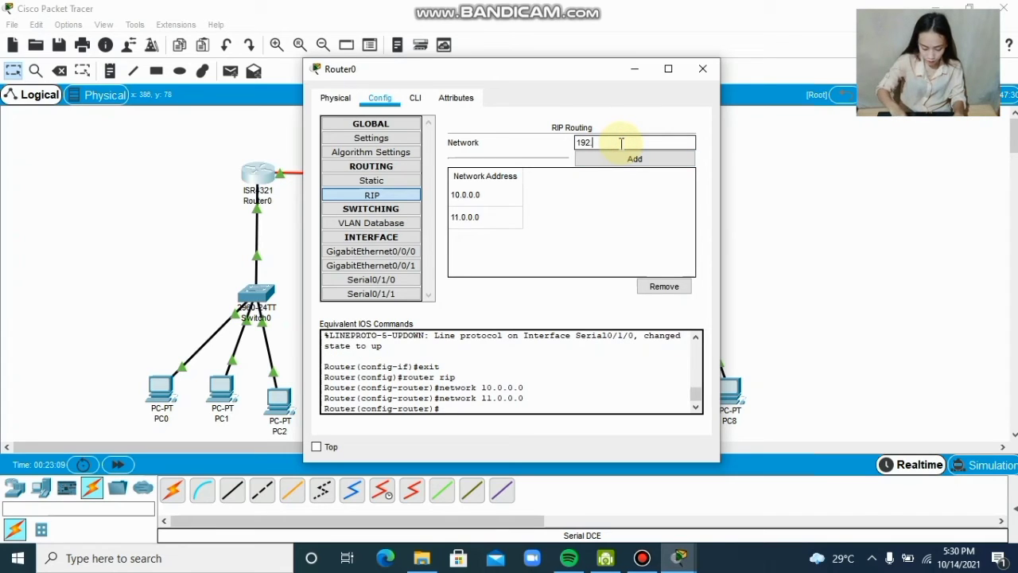
{"action": "type", "text": "168"}
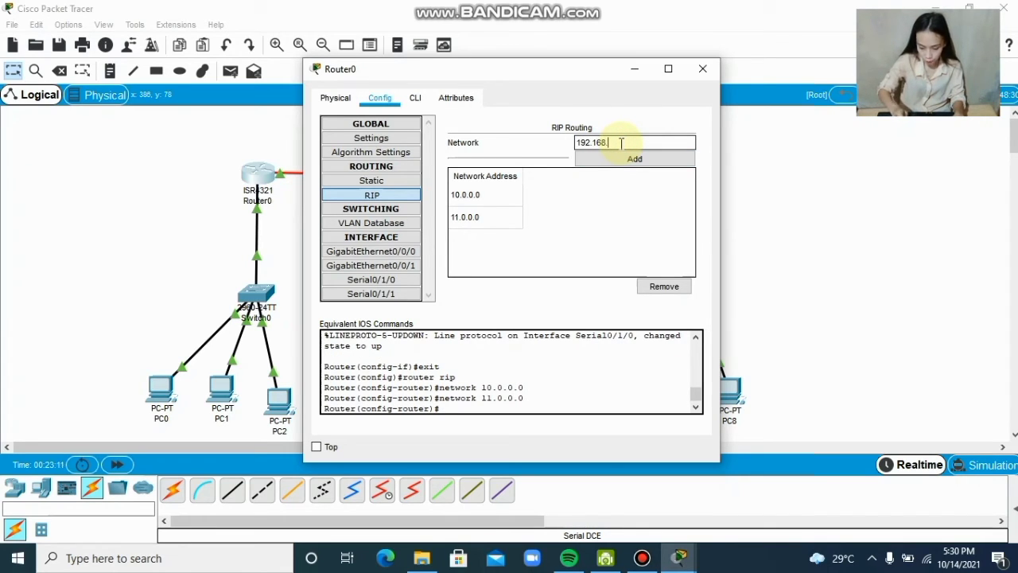
{"action": "type", "text": ".10."}
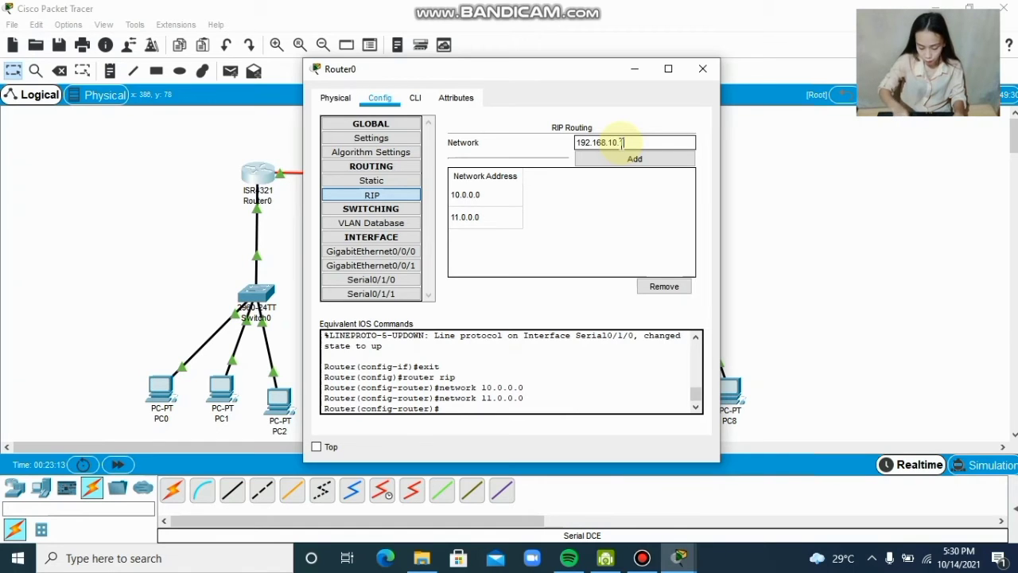
{"action": "type", "text": "0"}
{"action": "left_click", "coordinate": [634, 159]}
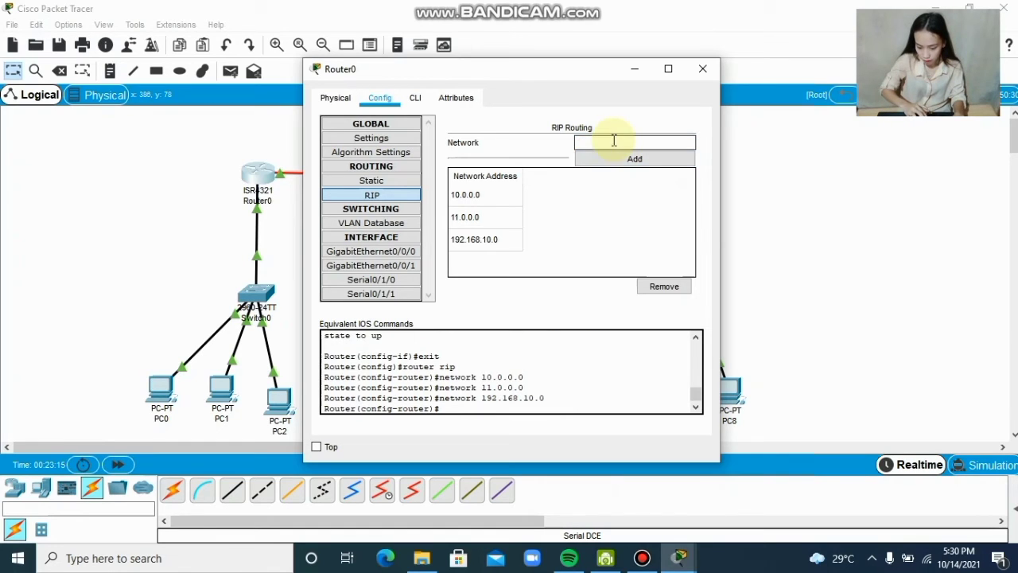
Add another network to Router0's RIP routing, entered as 192.168.20.1
{"action": "type", "text": "192.168"}
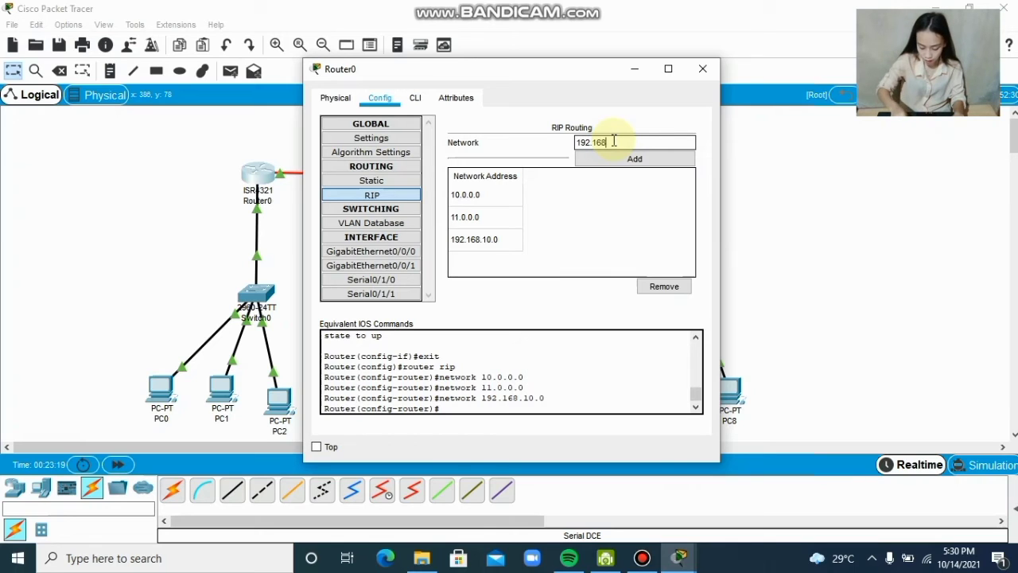
{"action": "type", "text": ".20.1"}
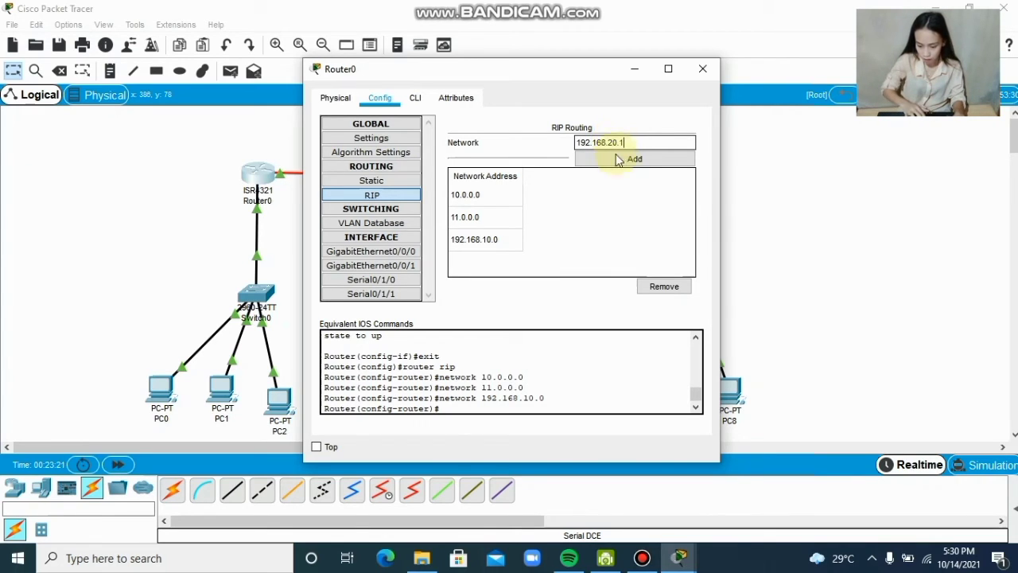
{"action": "left_click", "coordinate": [624, 160]}
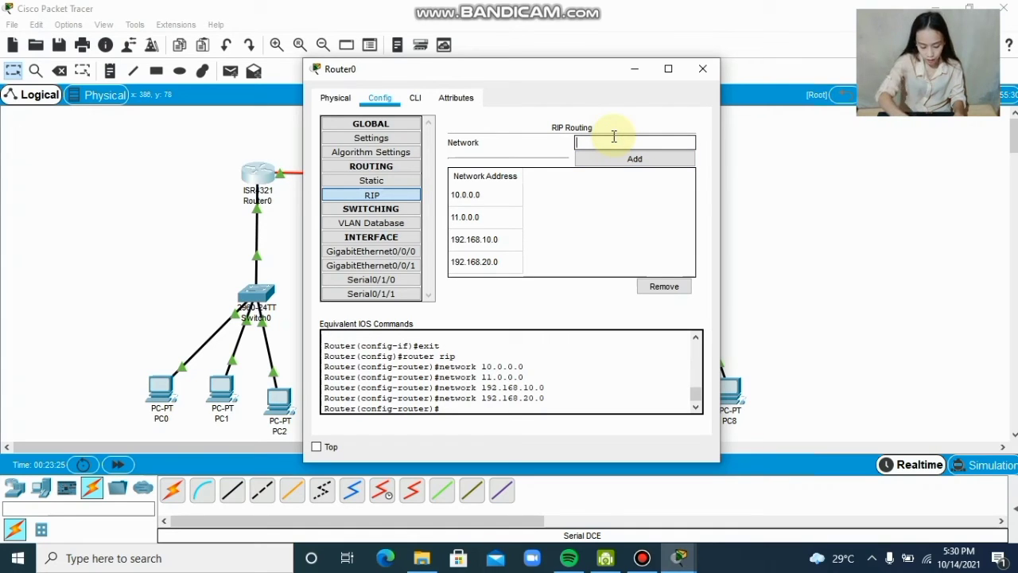
Add the last network to Router0's RIP routing, entered as 192.168.30.1, and close the router's configuration window
{"action": "type", "text": "192."}
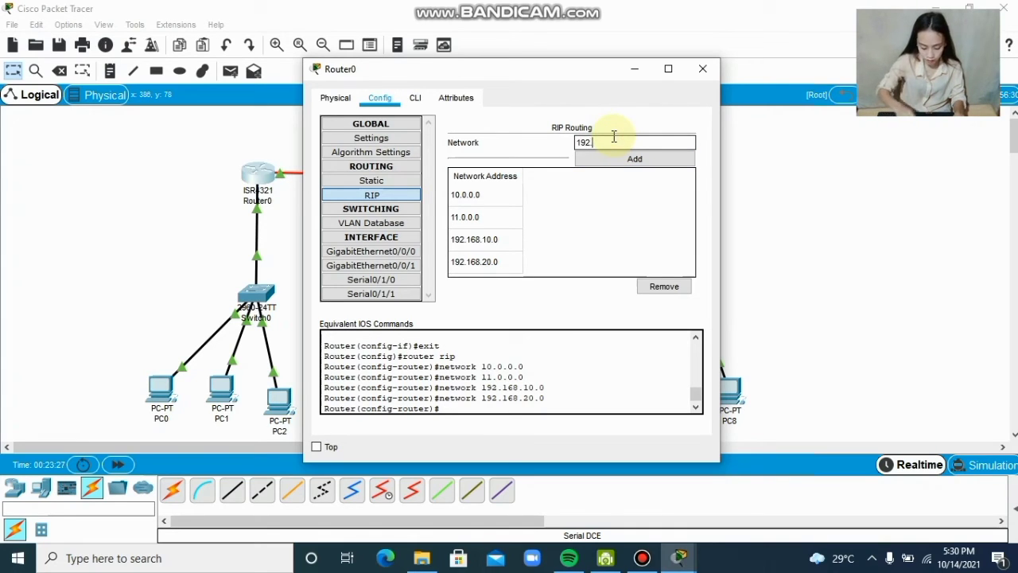
{"action": "type", "text": "168"}
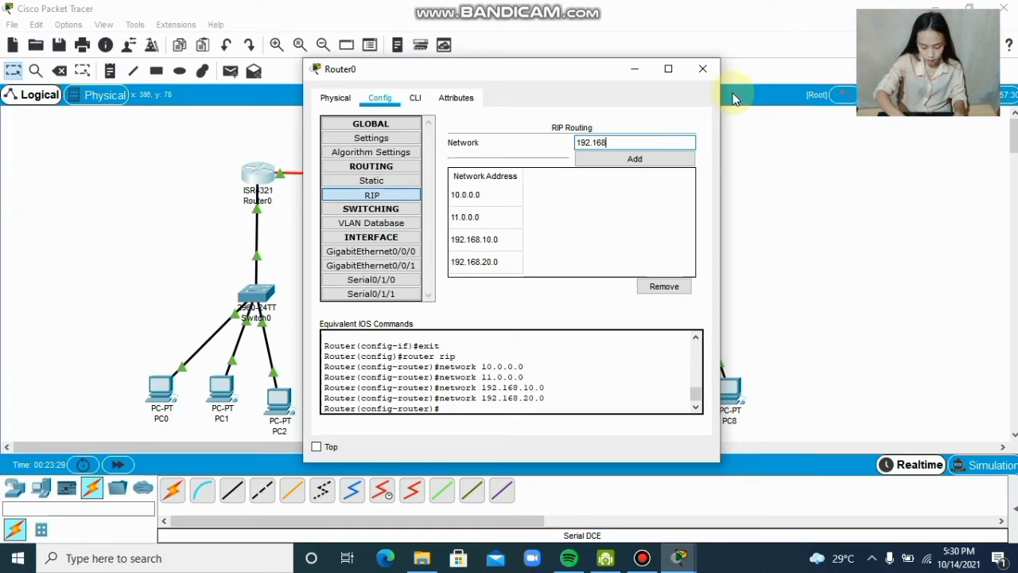
{"action": "type", "text": ".30."}
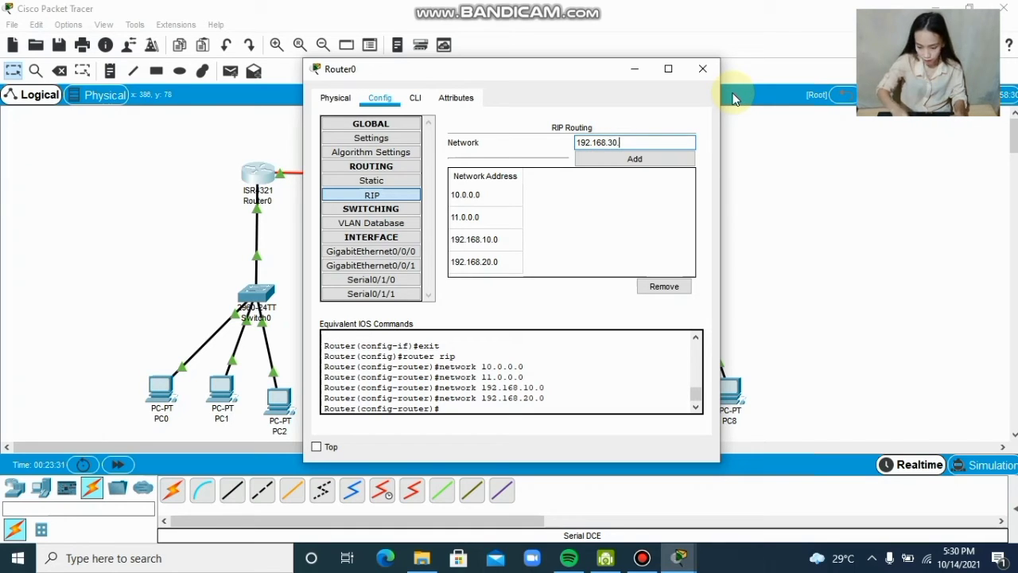
{"action": "type", "text": "1"}
{"action": "left_click", "coordinate": [663, 160]}
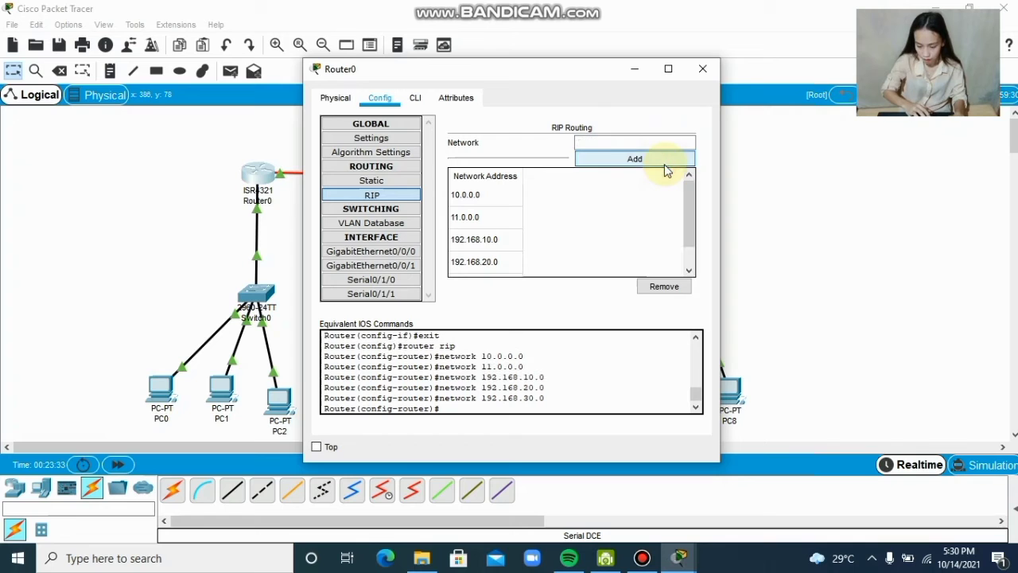
{"action": "left_click", "coordinate": [702, 70]}
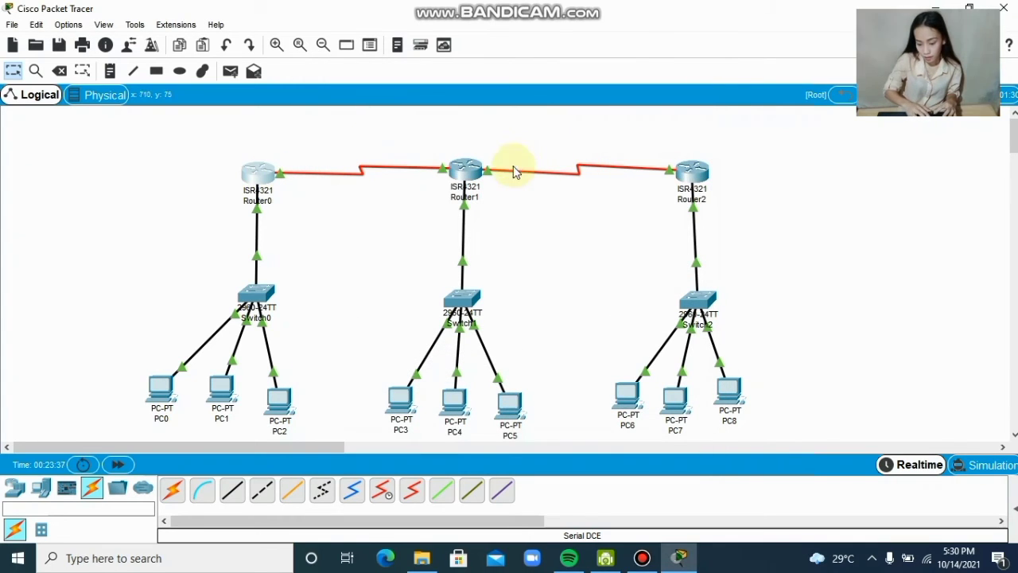
Open Router1's RIP routing settings and add the first network, entered as 10.0.0.1
{"action": "left_click", "coordinate": [464, 171]}
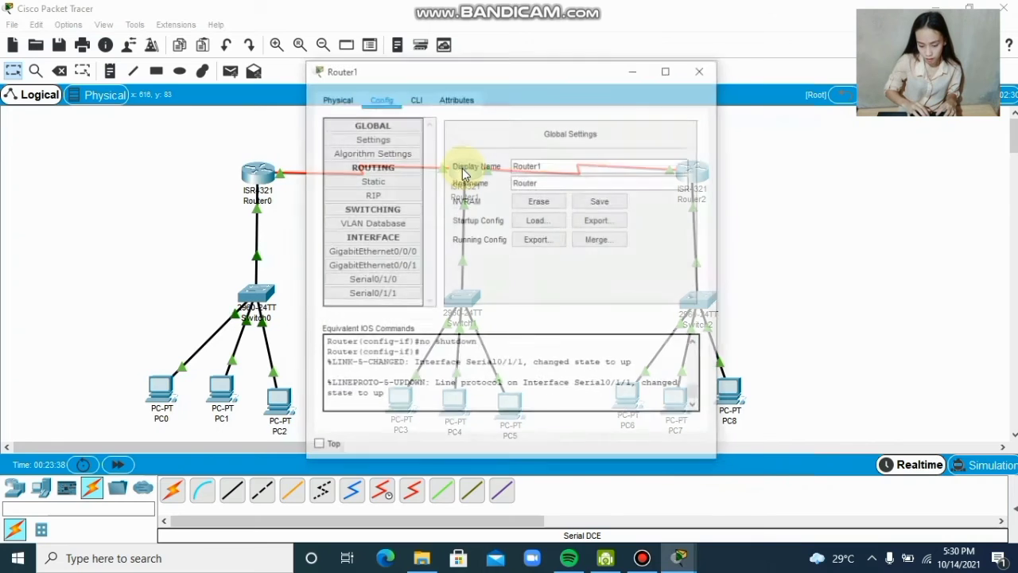
{"action": "left_click", "coordinate": [371, 195]}
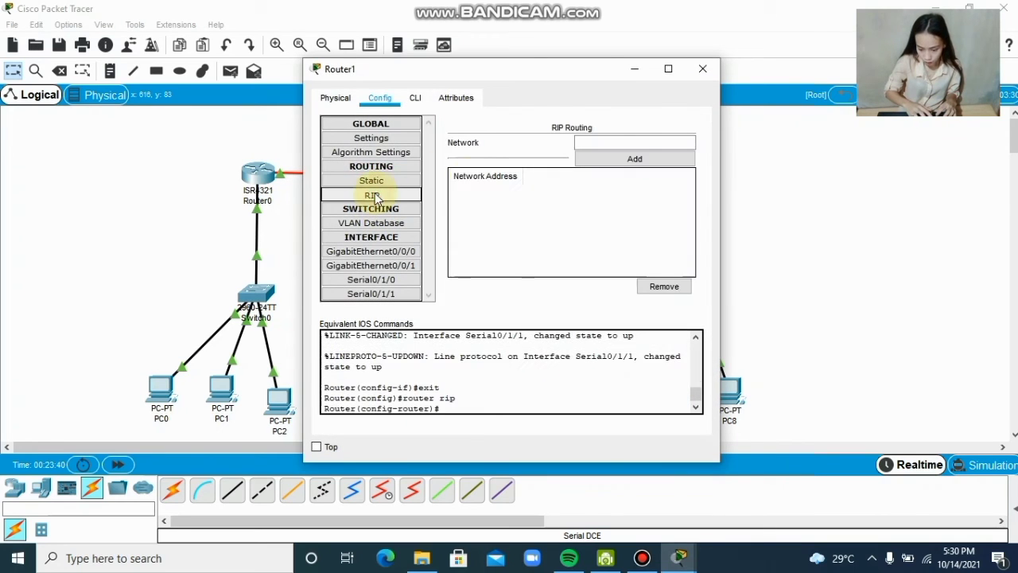
{"action": "left_click", "coordinate": [631, 142]}
{"action": "type", "text": "1"}
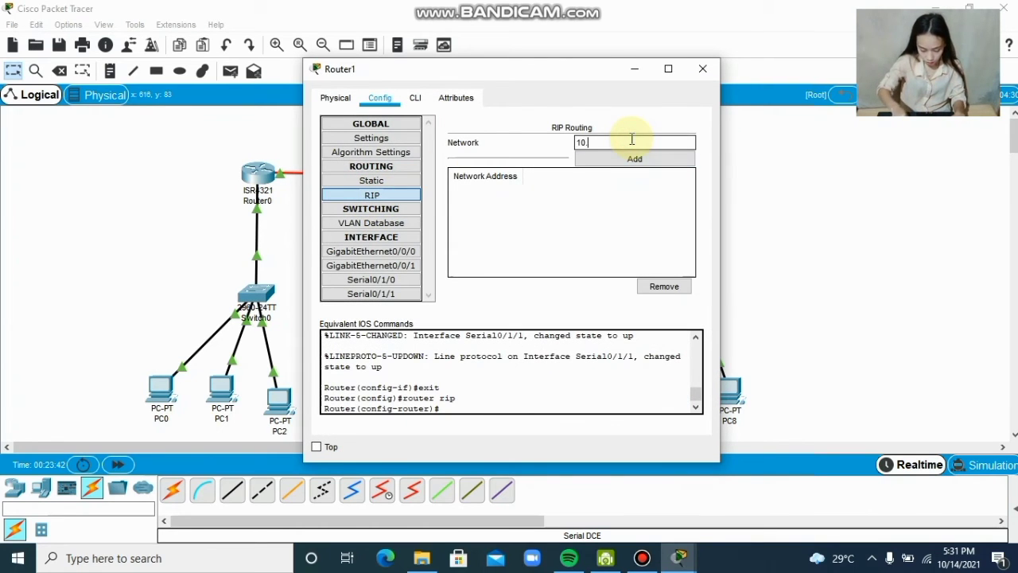
{"action": "type", "text": "0.0.0.1"}
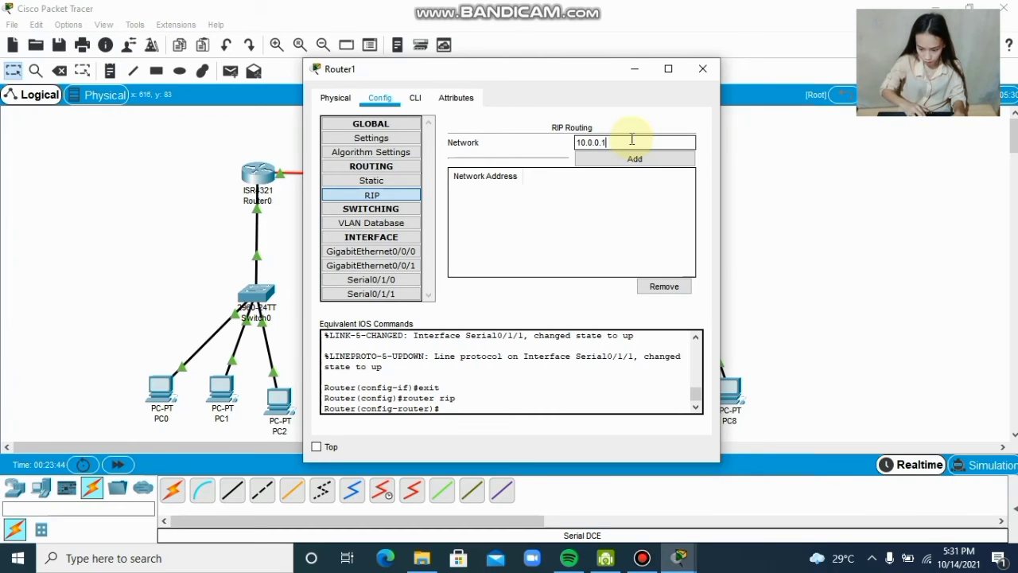
{"action": "left_click", "coordinate": [626, 168]}
Add a second network to Router1's RIP routing, entered as 11.0.0.1
{"action": "left_click", "coordinate": [623, 143]}
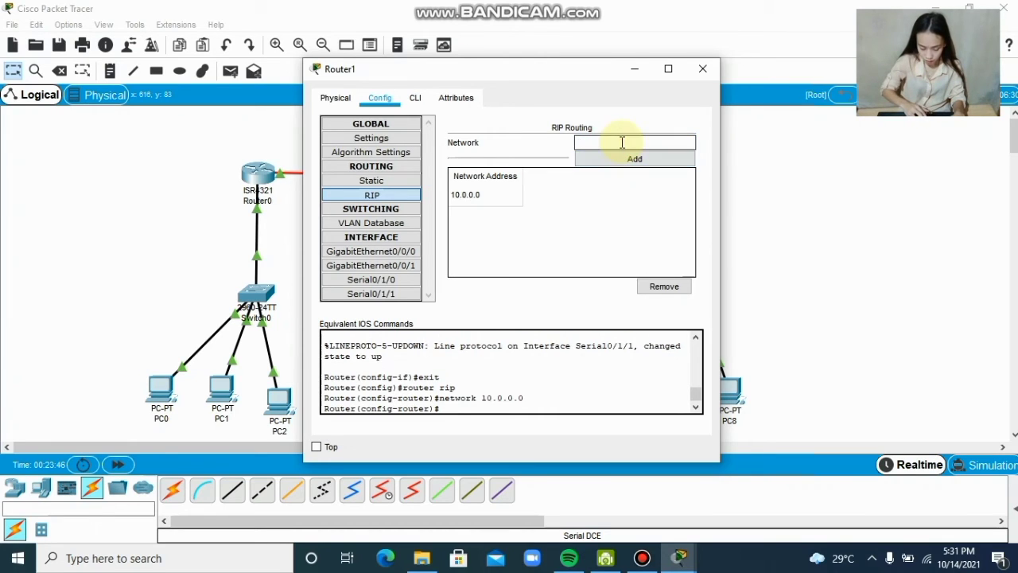
{"action": "type", "text": "11.0.0"}
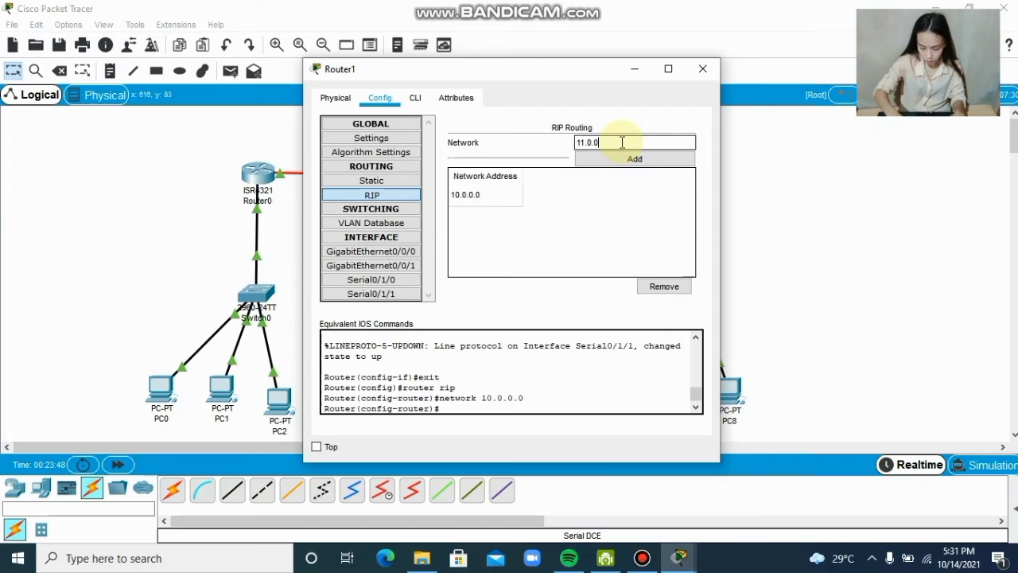
{"action": "type", "text": ".1"}
{"action": "left_click", "coordinate": [617, 158]}
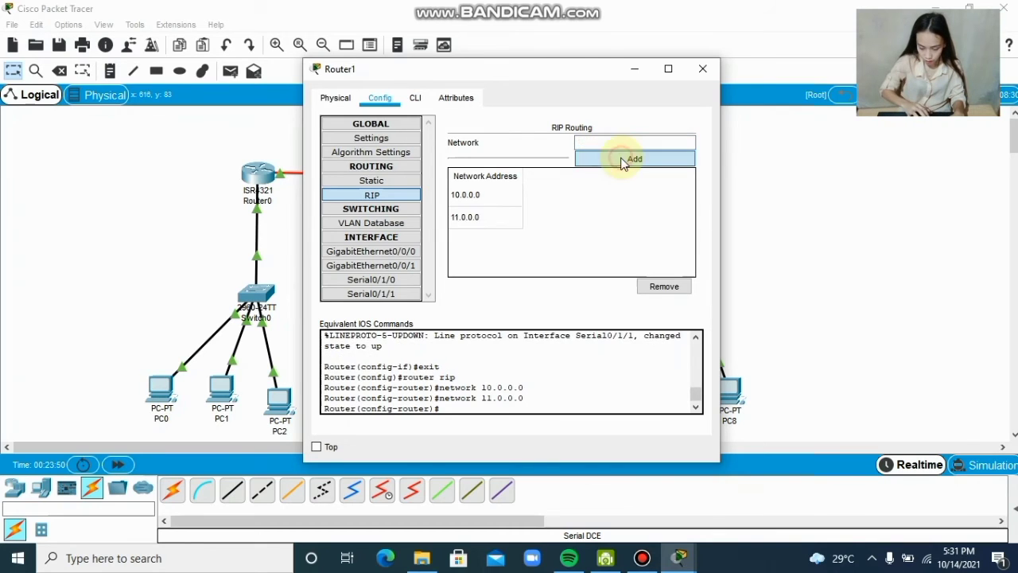
Add a third network to Router1's RIP routing, entered as 192.168.10.1
{"action": "type", "text": "192"}
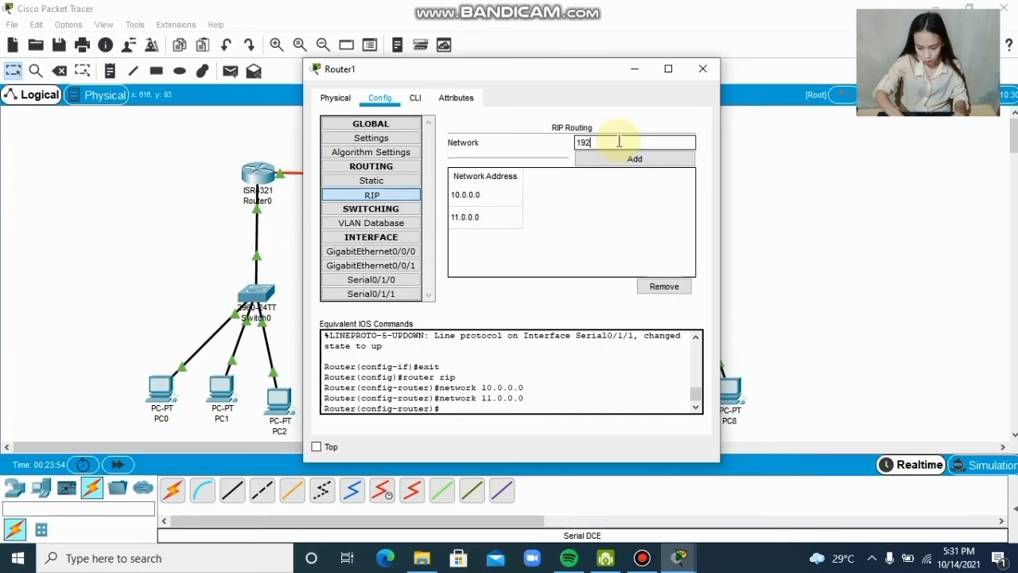
{"action": "type", "text": ".1"}
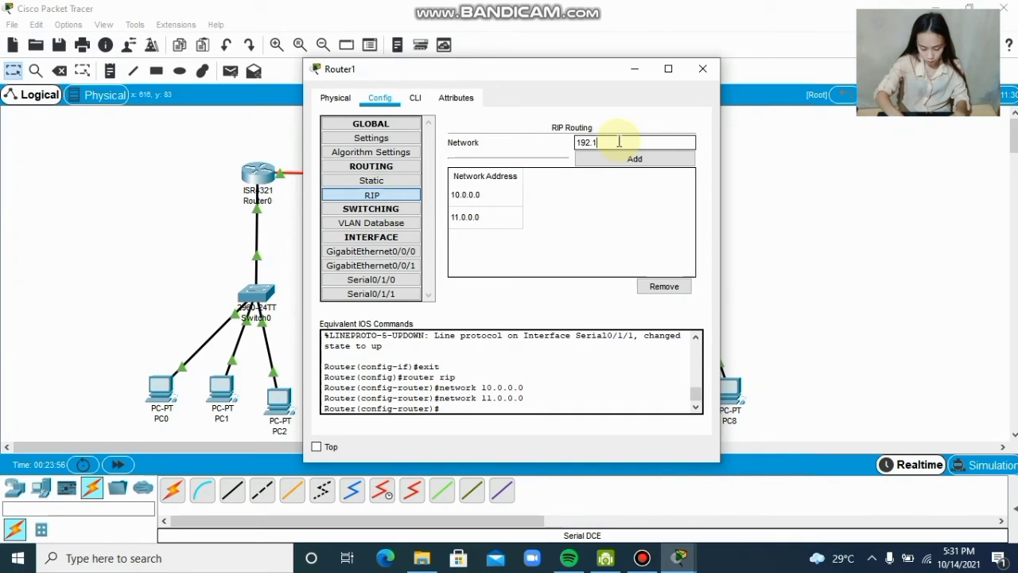
{"action": "type", "text": "68."}
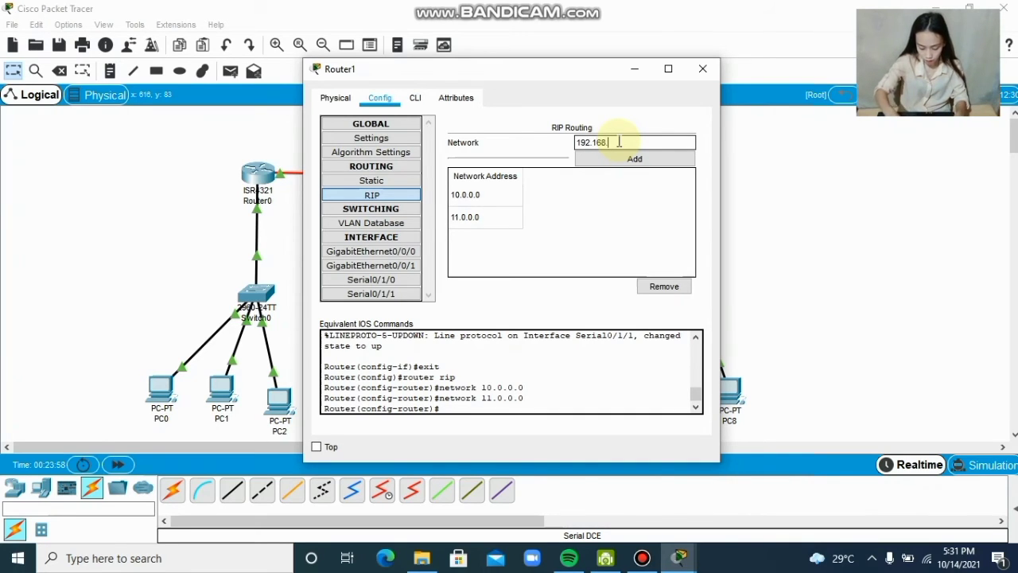
{"action": "type", "text": "10.0"}
{"action": "left_click", "coordinate": [634, 159]}
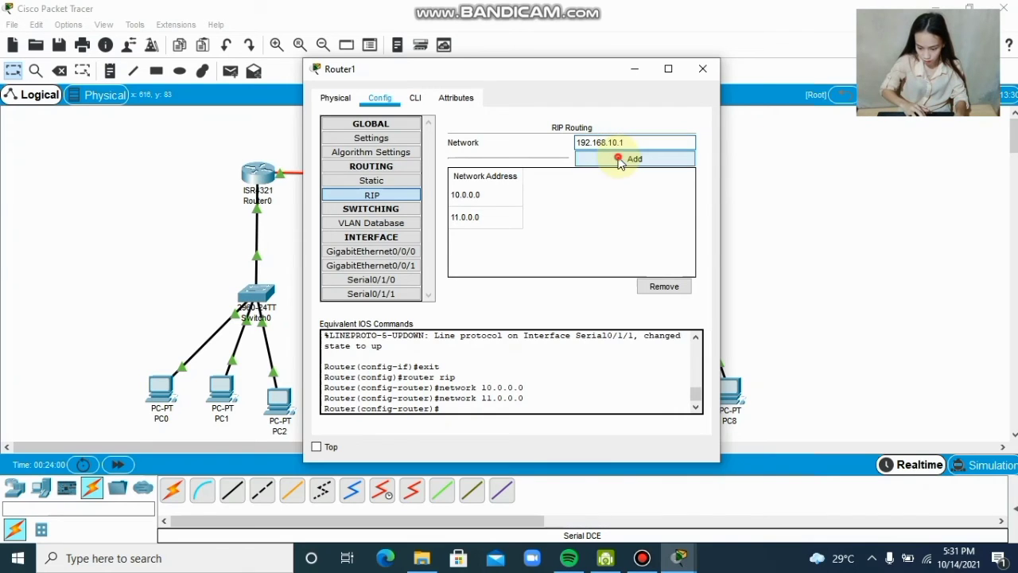
Add the network 192.168.20.0 to Router1's RIP routing
{"action": "left_click", "coordinate": [614, 144]}
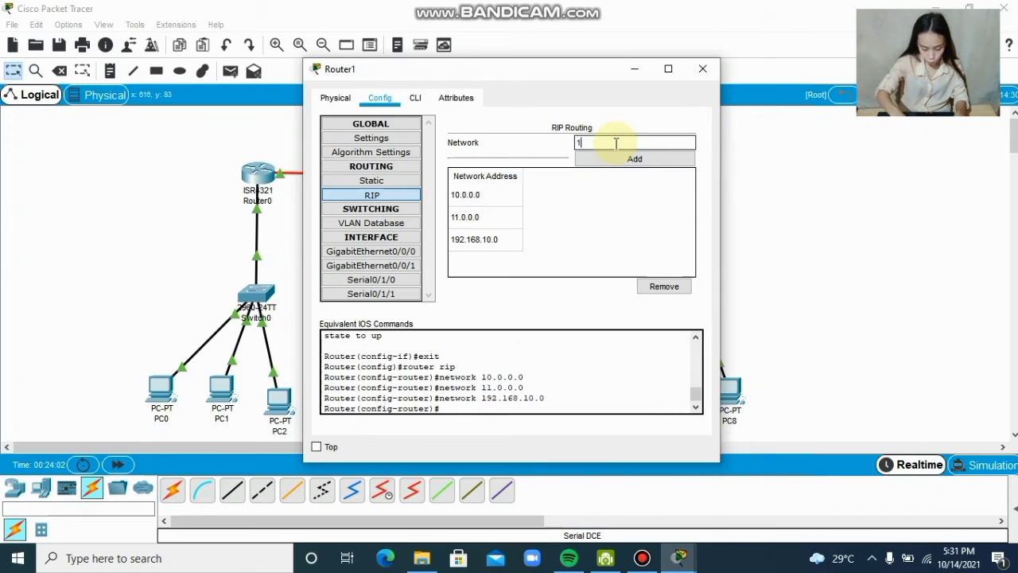
{"action": "type", "text": "192."}
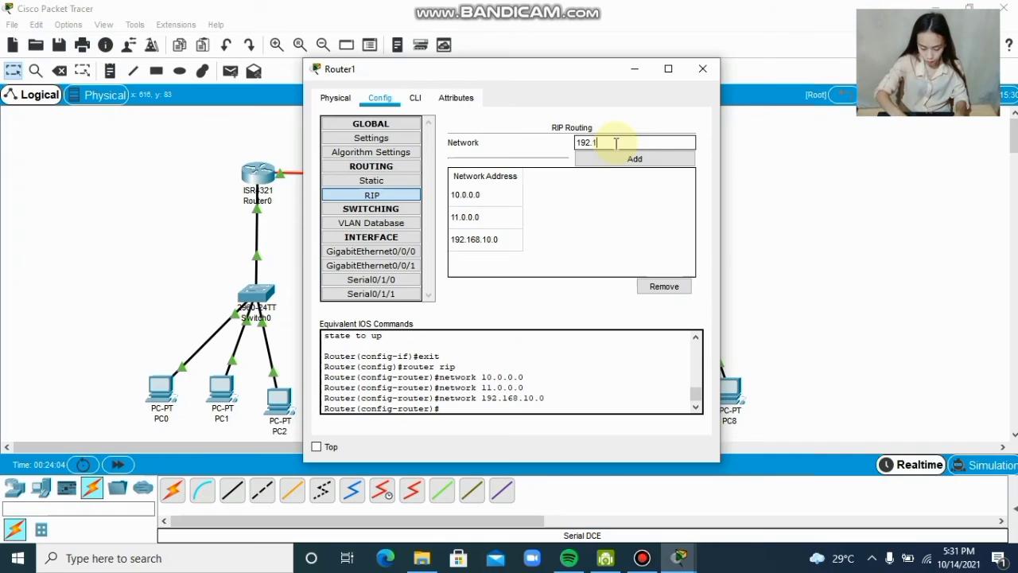
{"action": "type", "text": "168"}
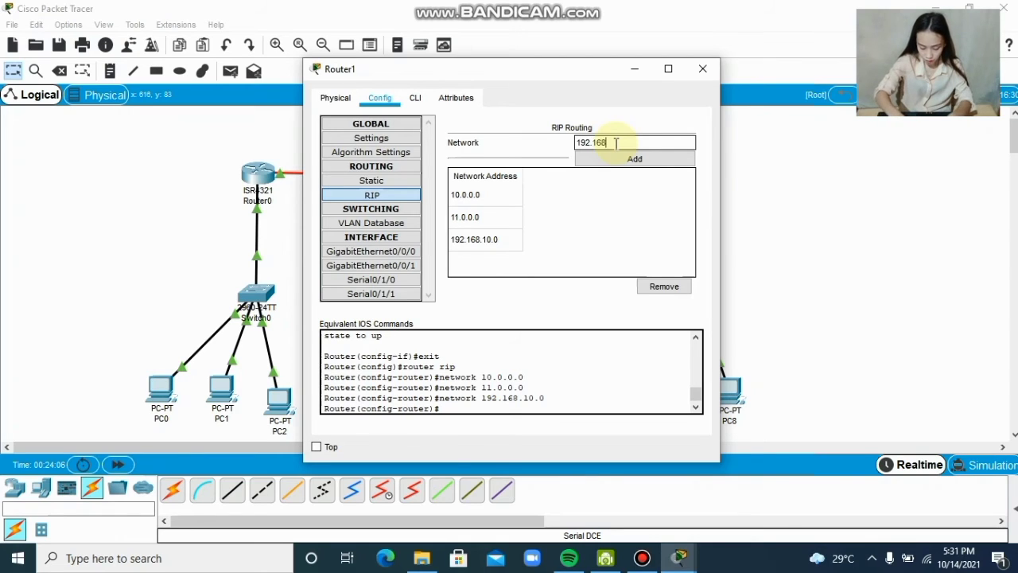
{"action": "type", "text": ".20"}
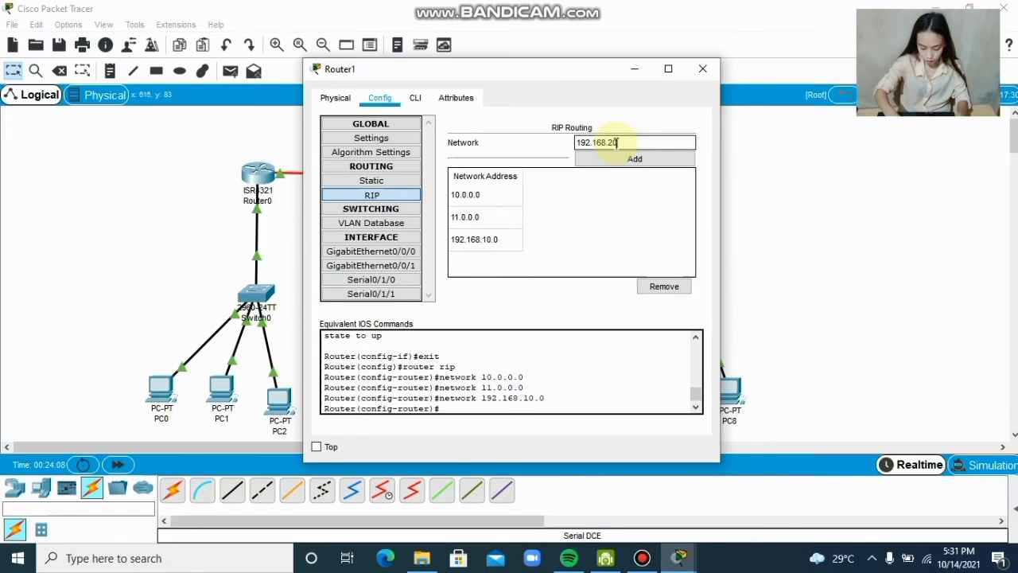
{"action": "type", "text": ".0"}
{"action": "left_click", "coordinate": [619, 161]}
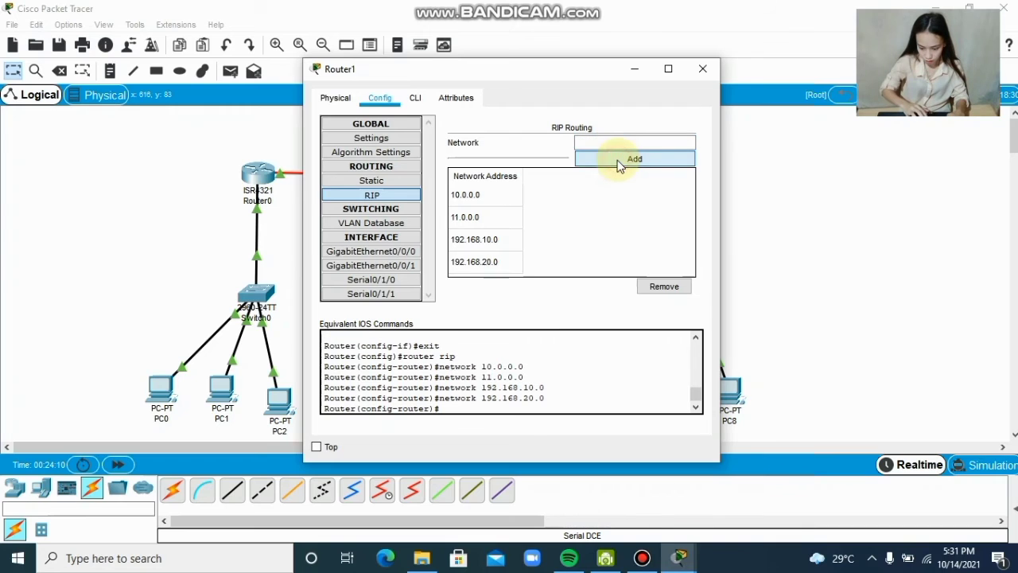
Add the last network to Router1's RIP routing, entered as 192.168.30.1, and close the router's configuration window
{"action": "left_click", "coordinate": [611, 142]}
{"action": "type", "text": "192."}
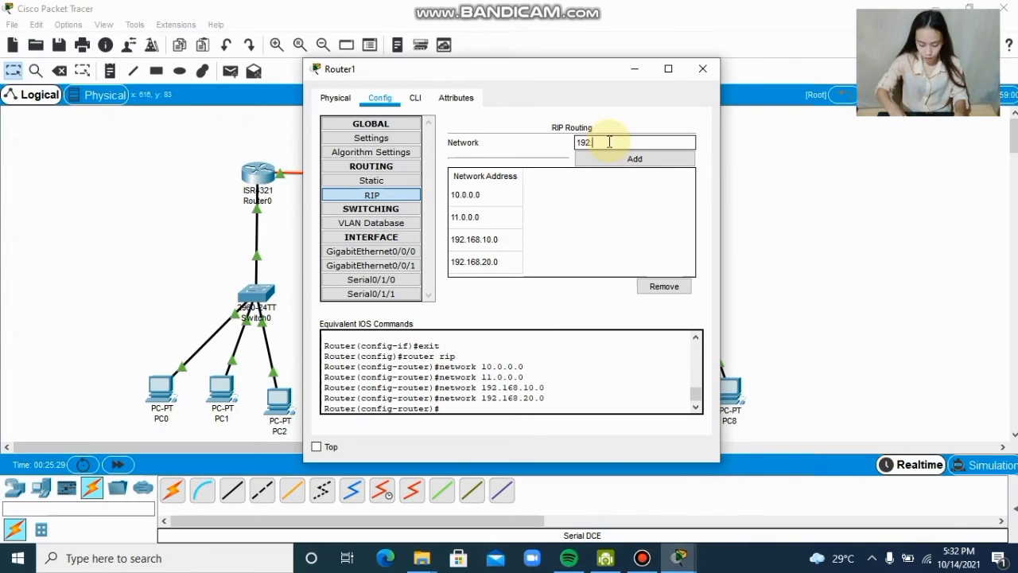
{"action": "type", "text": "168."}
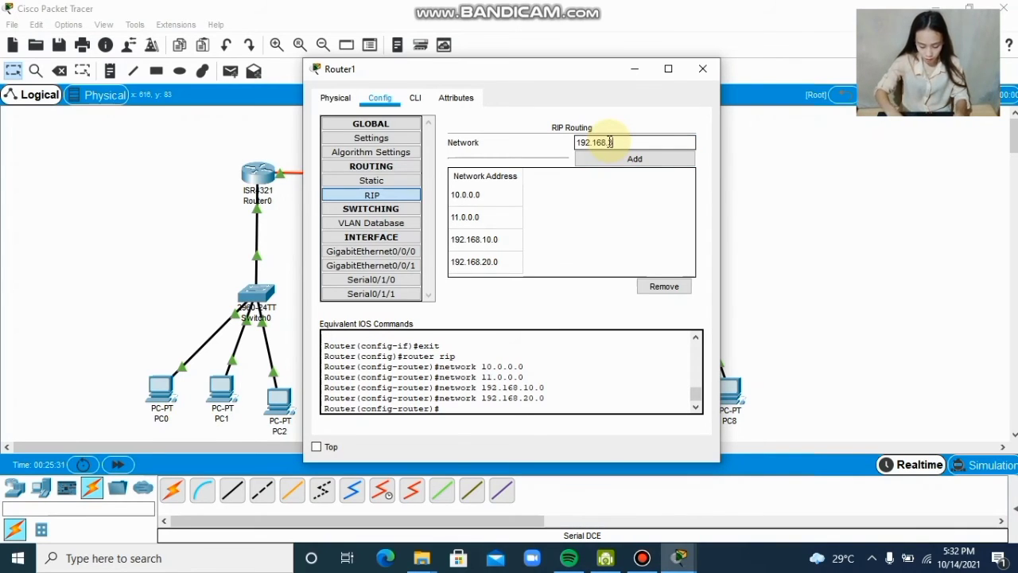
{"action": "type", "text": "30.0"}
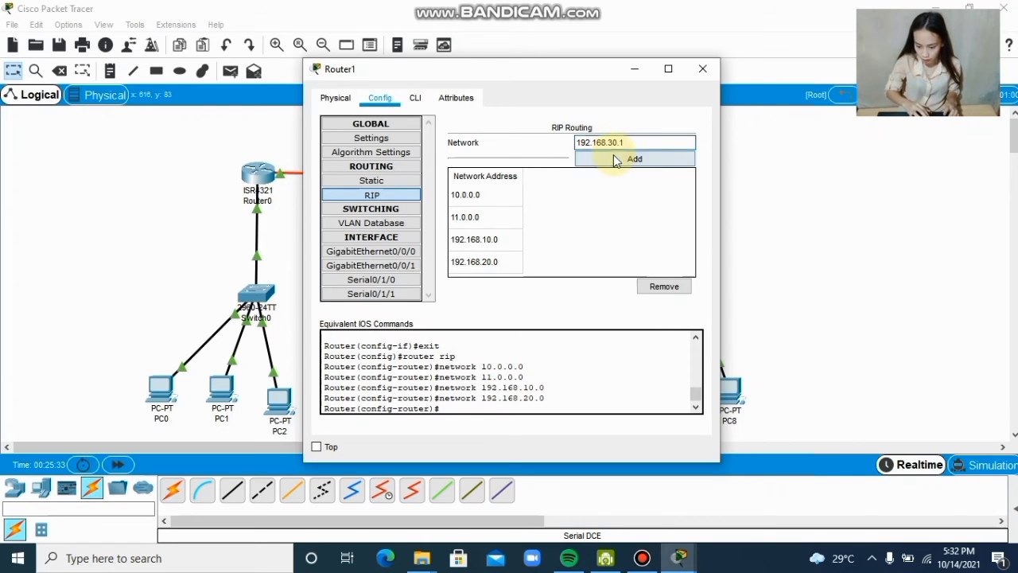
{"action": "left_click", "coordinate": [613, 159]}
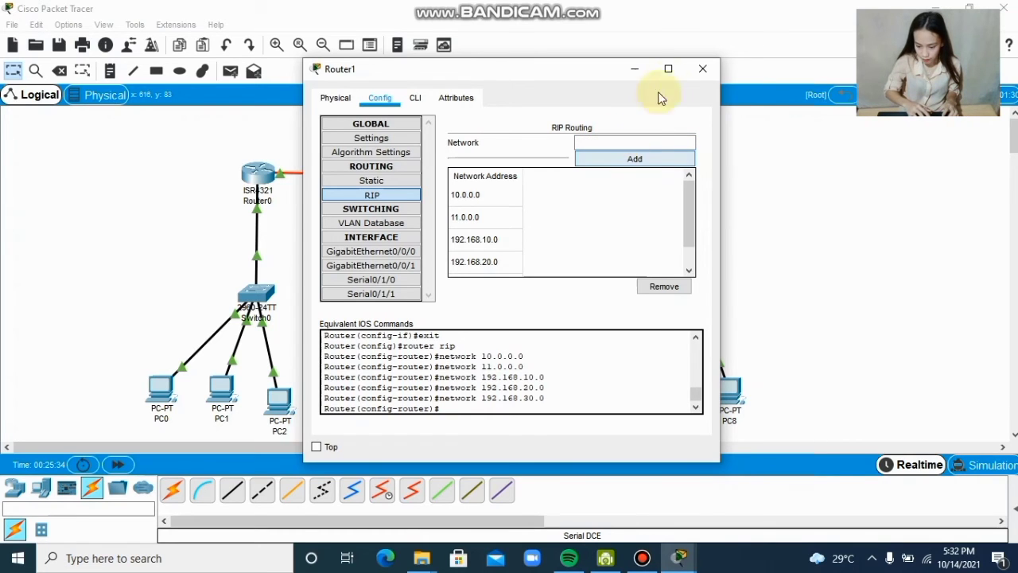
{"action": "left_click", "coordinate": [695, 71]}
Open Router2's RIP routing settings and add the first network, entered as 10.0.0.1
{"action": "left_click", "coordinate": [691, 173]}
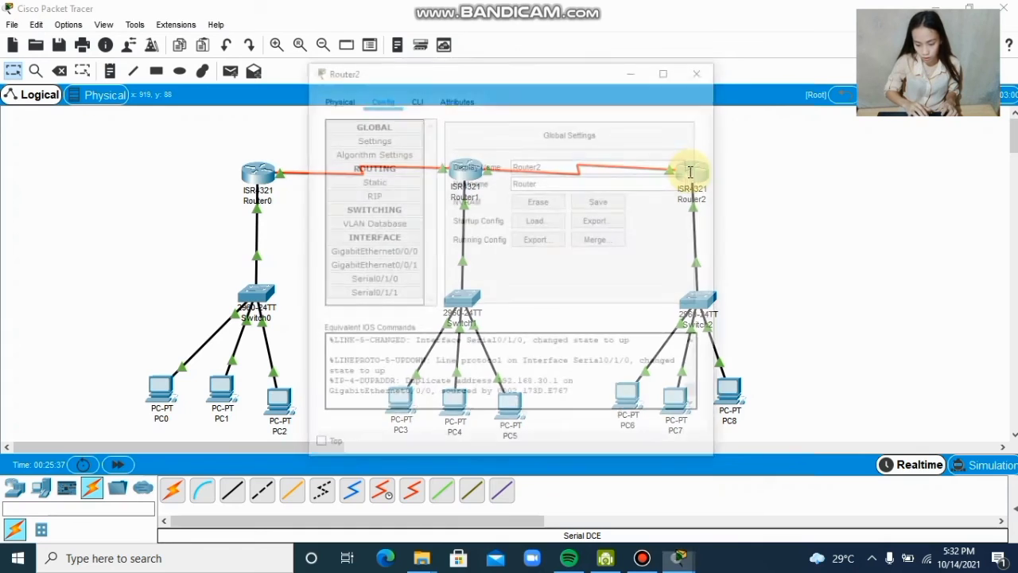
{"action": "left_click", "coordinate": [401, 195]}
{"action": "left_click", "coordinate": [596, 141]}
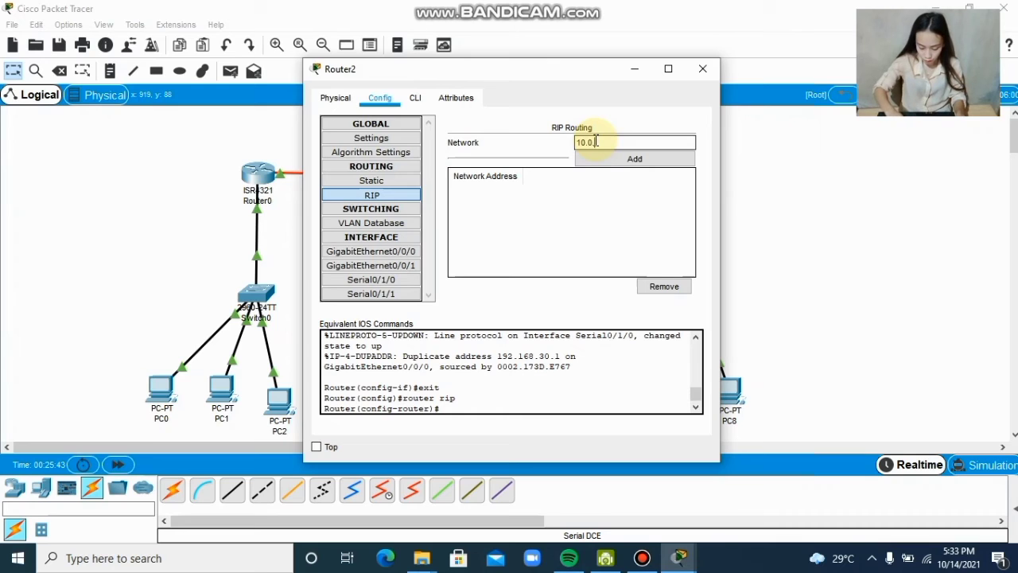
{"action": "type", "text": "10.0.0.0"}
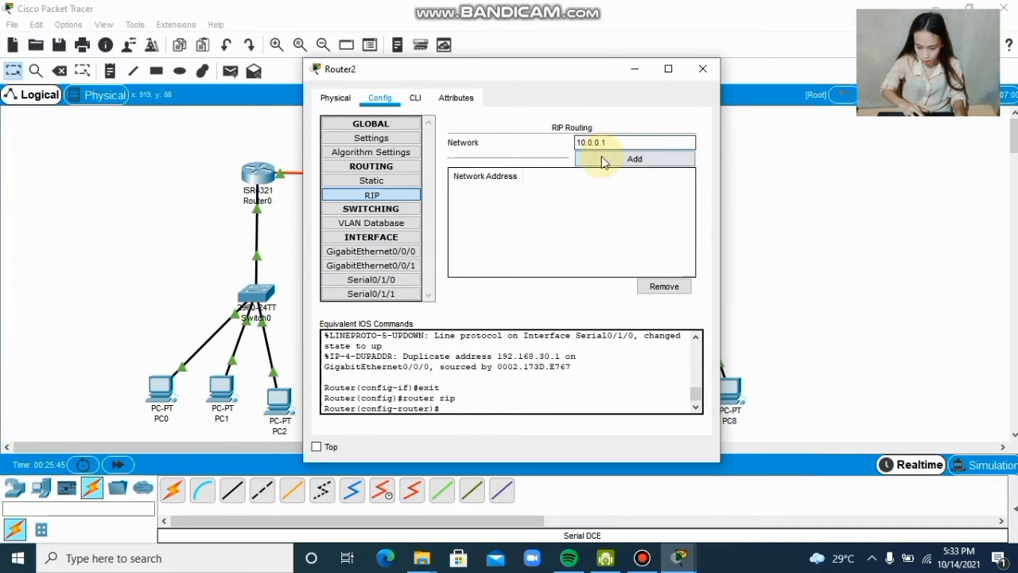
{"action": "left_click", "coordinate": [602, 160]}
Add a second network to Router2's RIP routing, entered as 11.0.0.1
{"action": "left_click", "coordinate": [604, 141]}
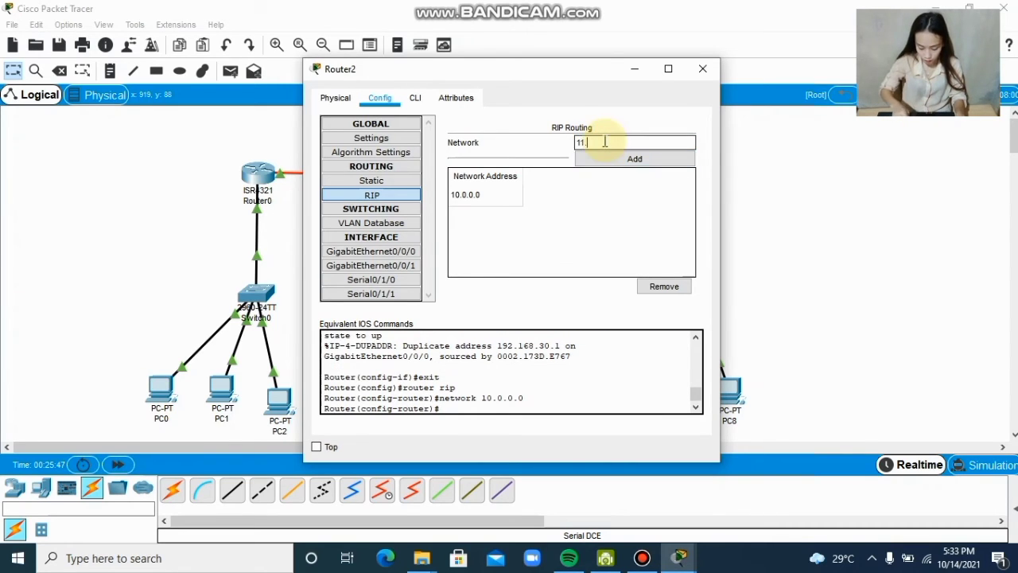
{"action": "type", "text": "11.0.0.0"}
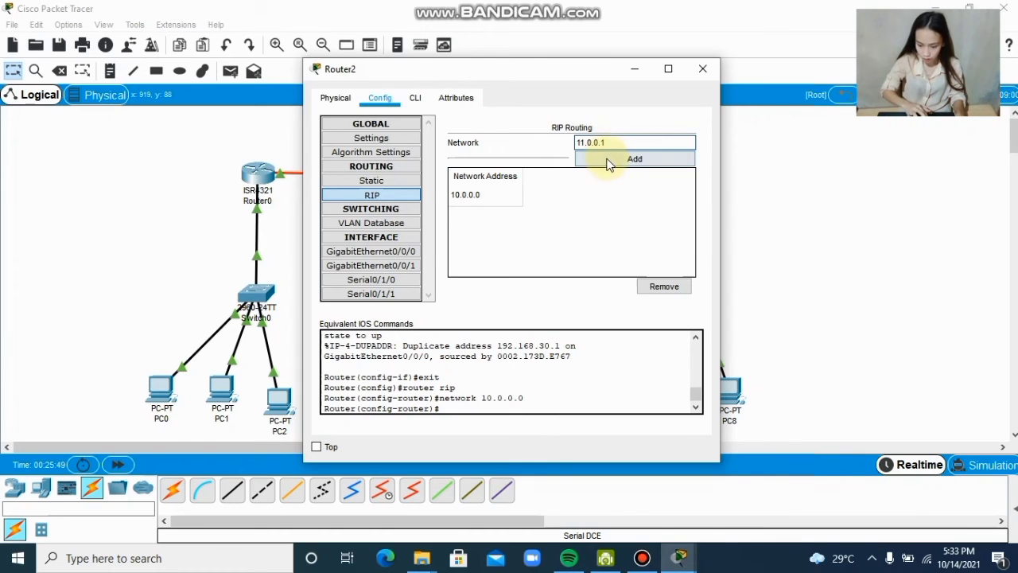
{"action": "left_click", "coordinate": [609, 161]}
Add a third network to Router2's RIP routing, entered as 192.168.10.1
{"action": "left_click", "coordinate": [606, 141]}
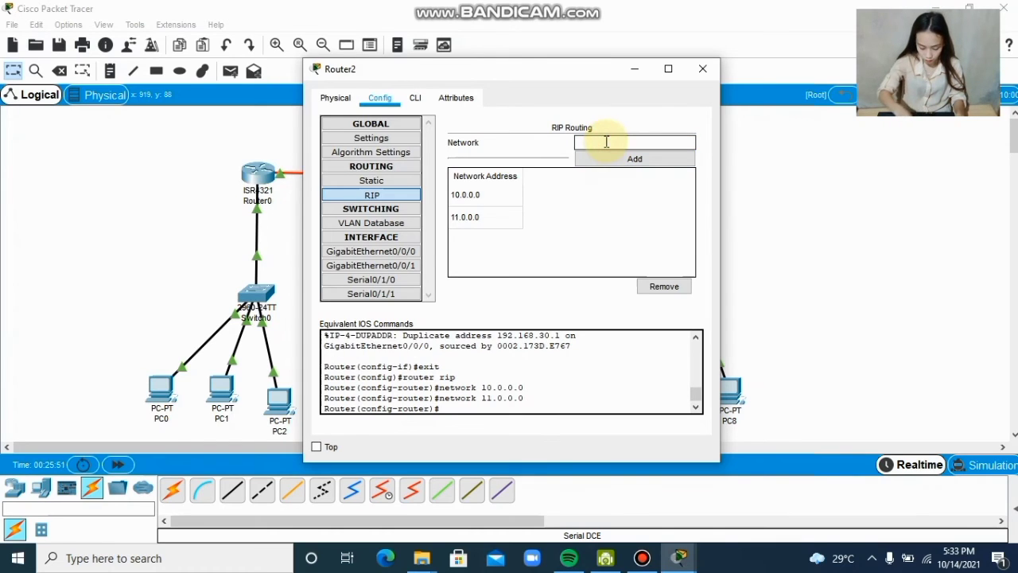
{"action": "type", "text": "192.168"}
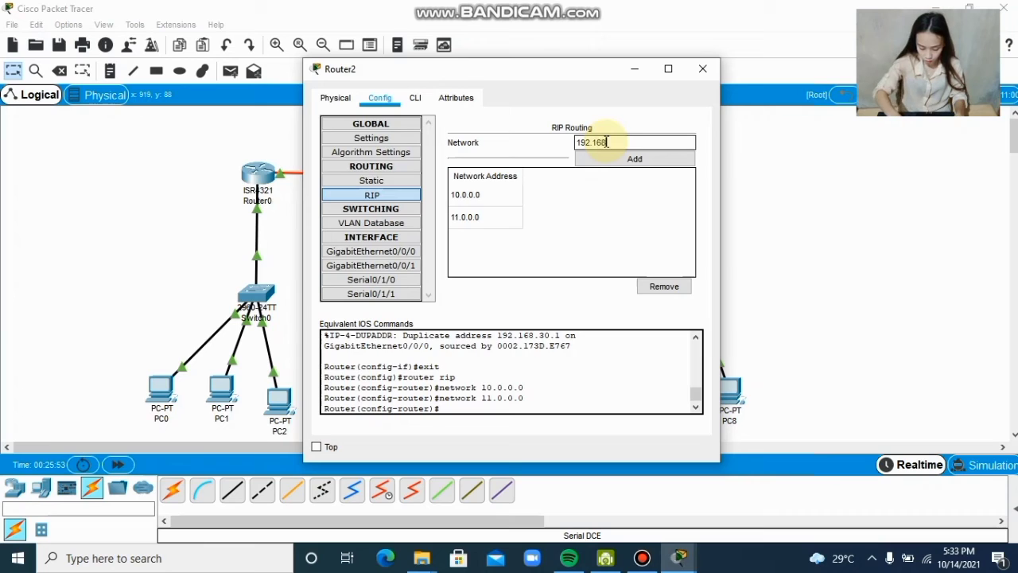
{"action": "type", "text": ".10.1"}
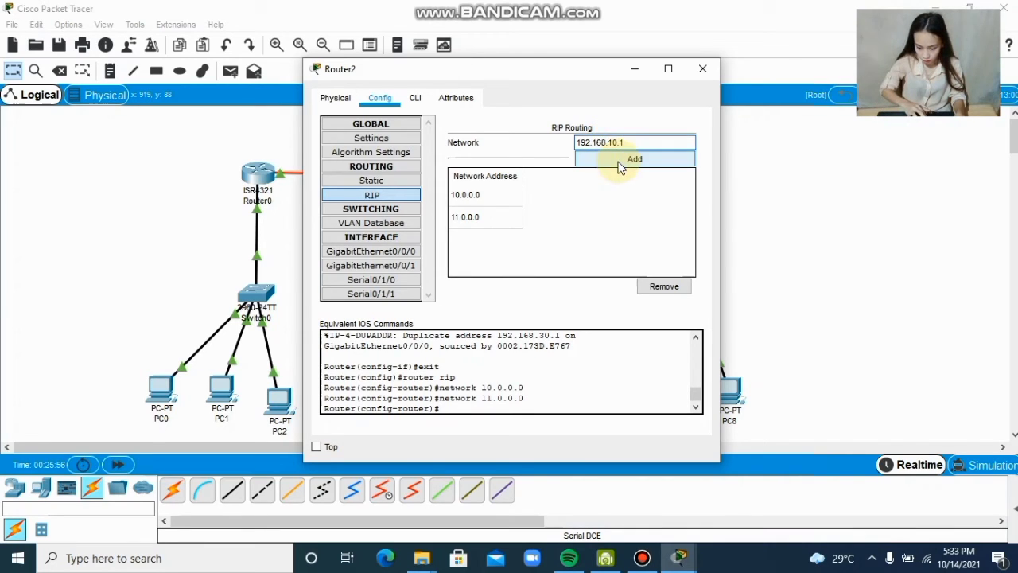
{"action": "left_click", "coordinate": [614, 158]}
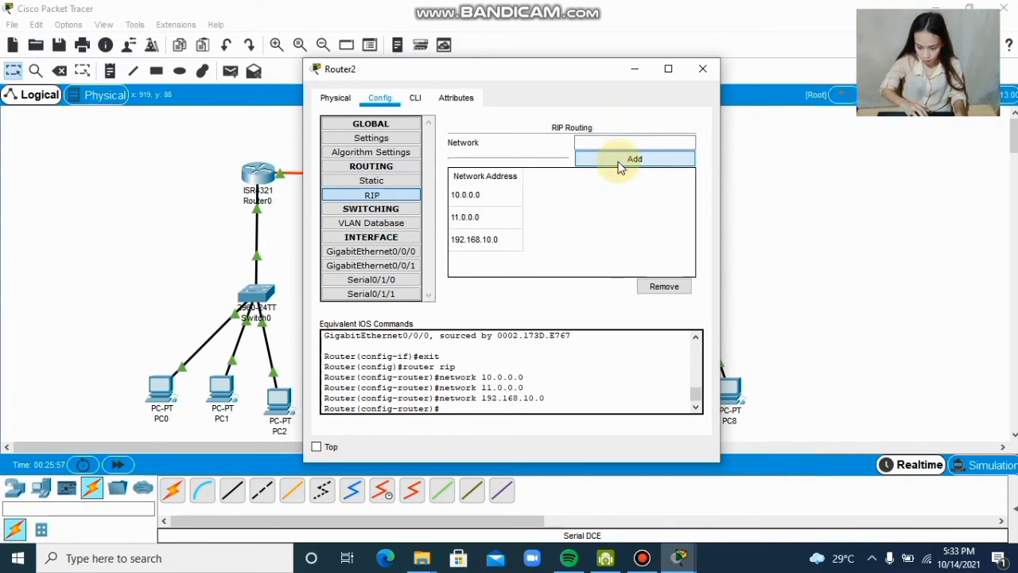
Add a fourth network to Router2's RIP routing, entered as 192.168.20.1
{"action": "type", "text": "19"}
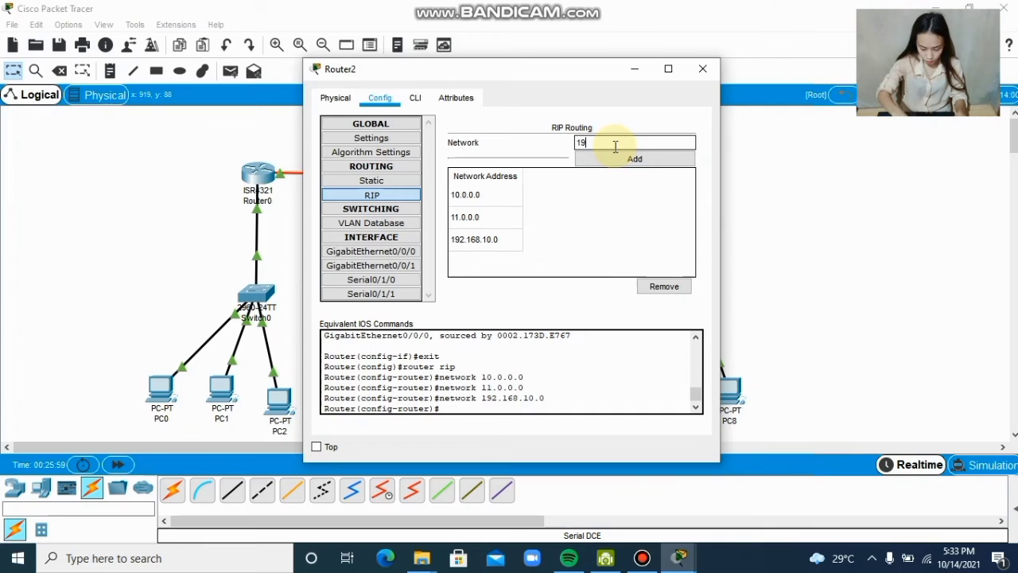
{"action": "type", "text": "2.16"}
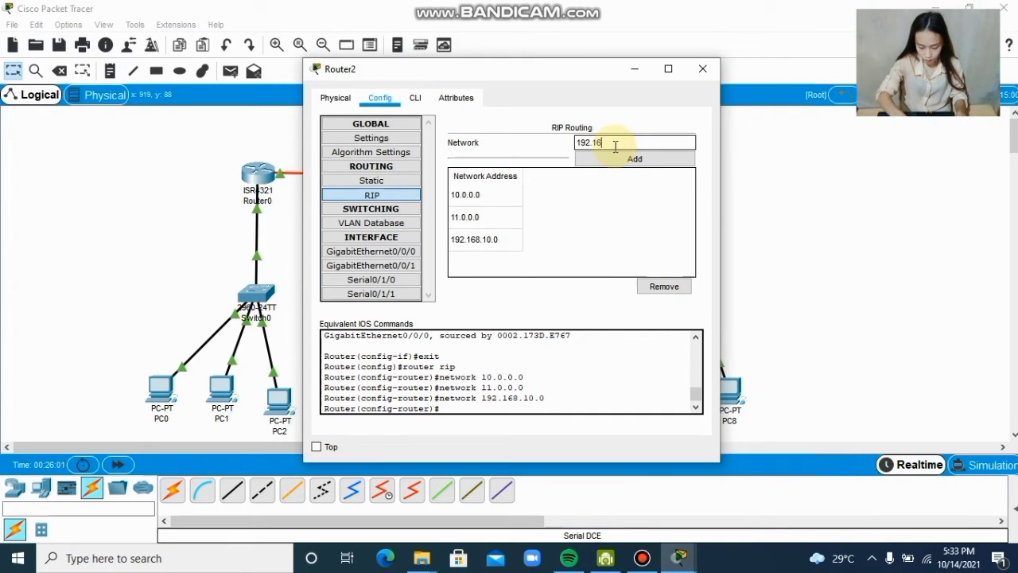
{"action": "type", "text": "8"}
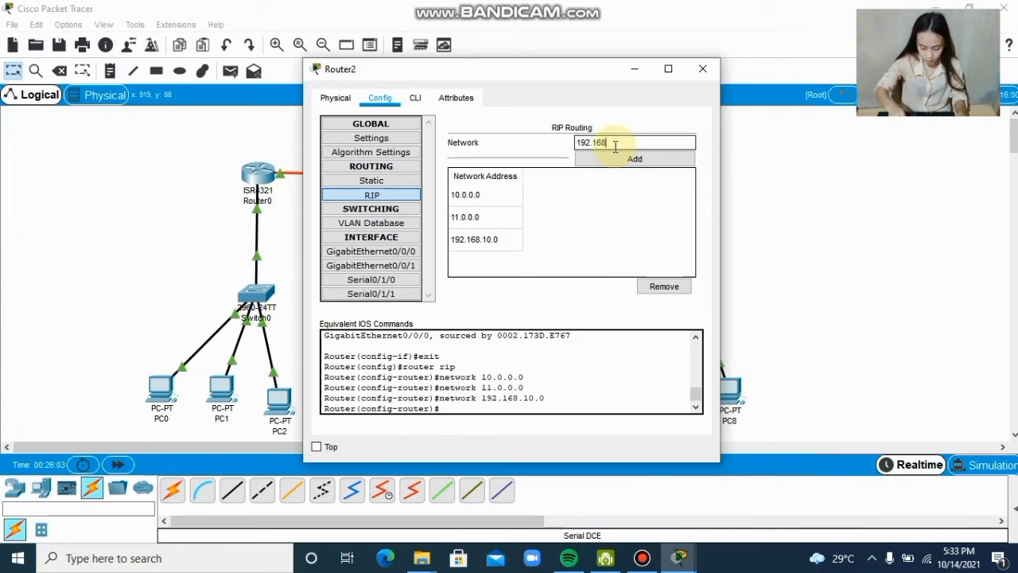
{"action": "type", "text": ".20.1"}
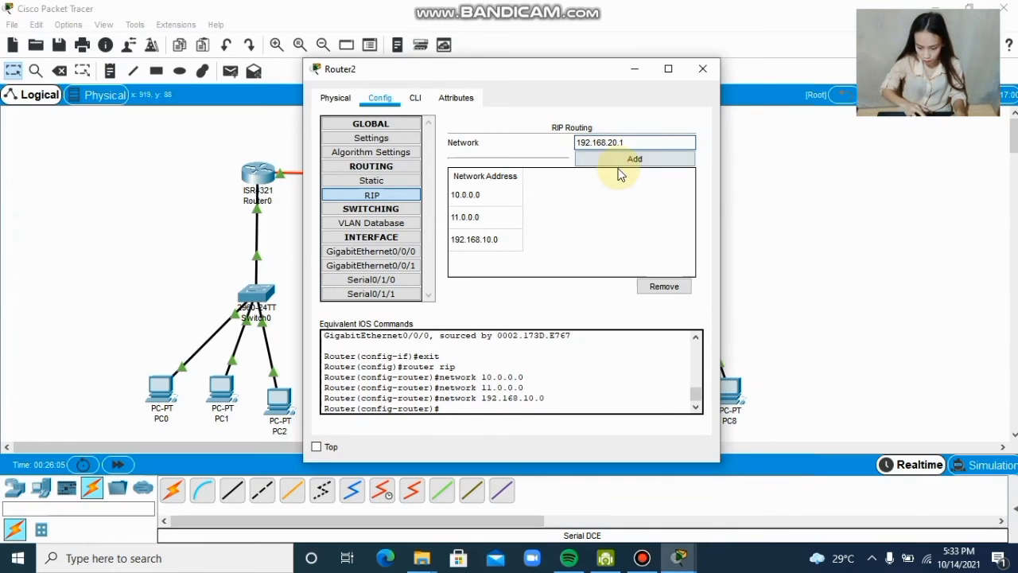
{"action": "left_click", "coordinate": [619, 162]}
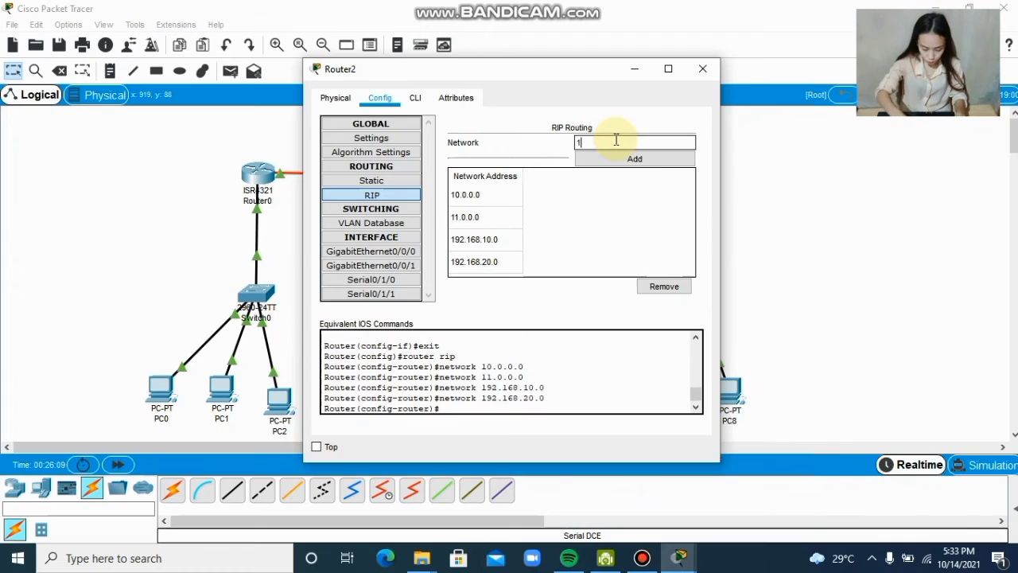
Add a fifth network to Router2's RIP routing, entered as 192.168.30.1, and close the router's window
{"action": "left_click", "coordinate": [616, 140]}
{"action": "type", "text": "192"}
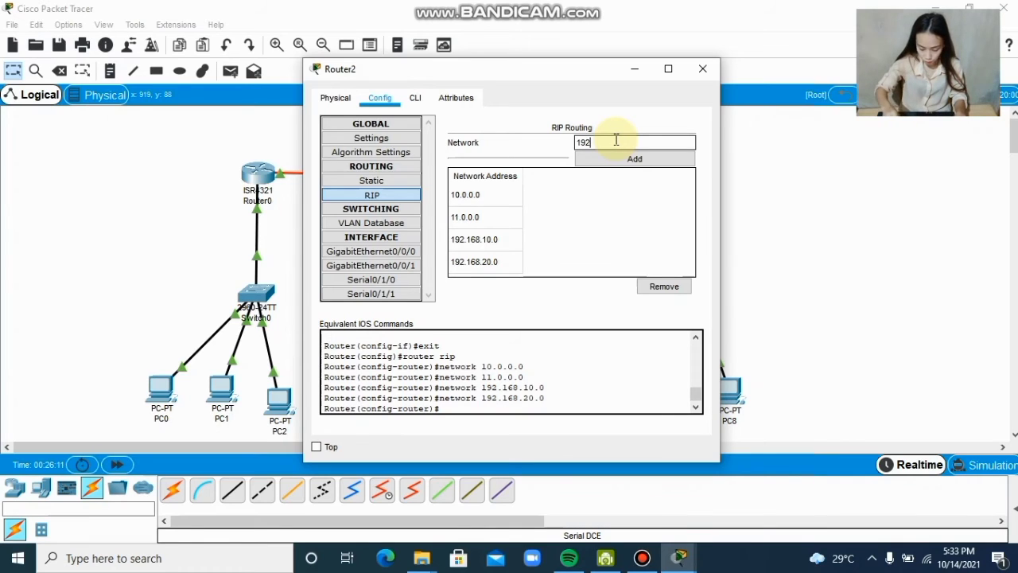
{"action": "type", "text": ".168.30.1"}
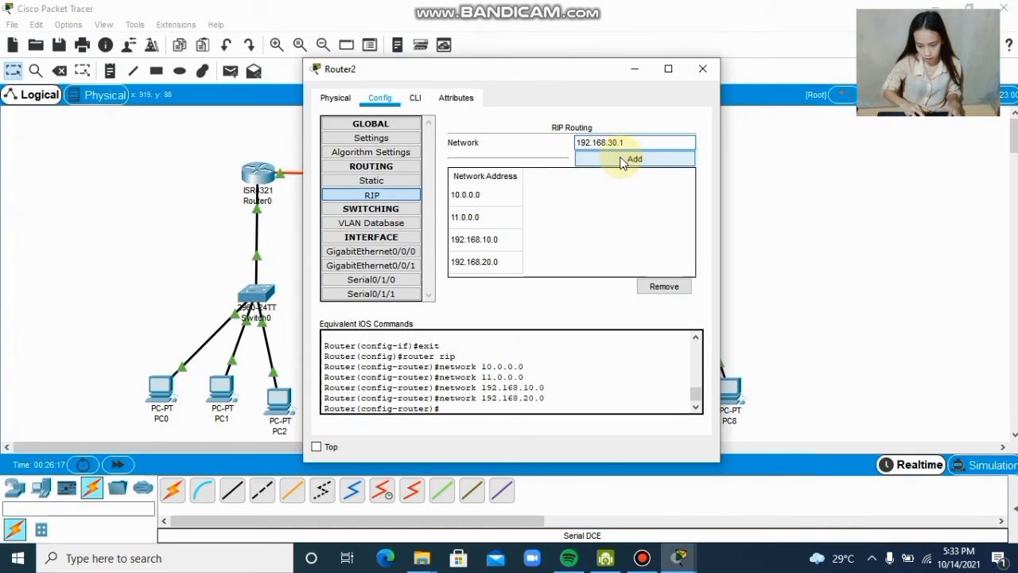
{"action": "left_click", "coordinate": [620, 158]}
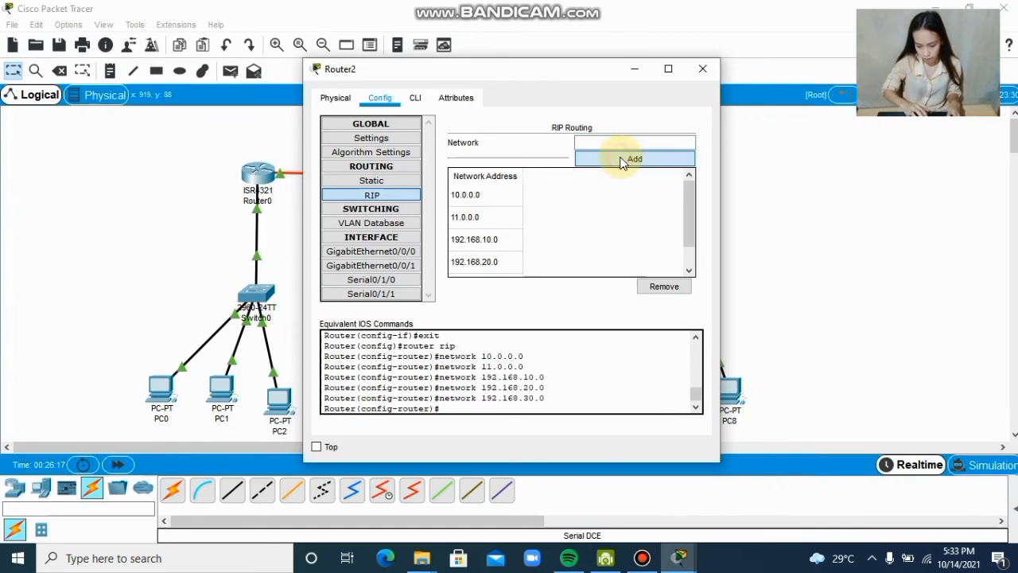
{"action": "left_click", "coordinate": [702, 70]}
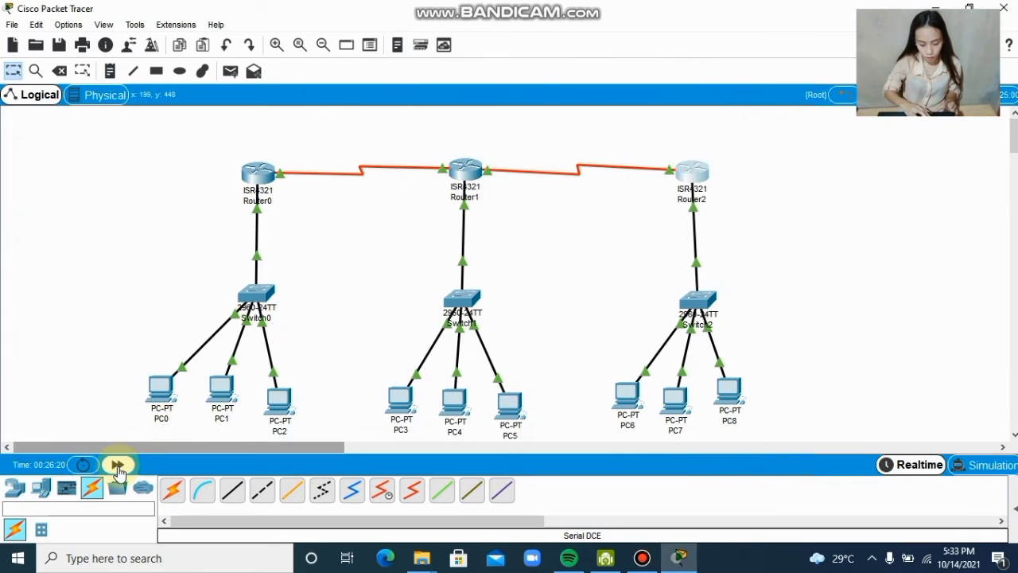
Fast-forward the simulation time several times so the network can converge
{"action": "left_click", "coordinate": [117, 466]}
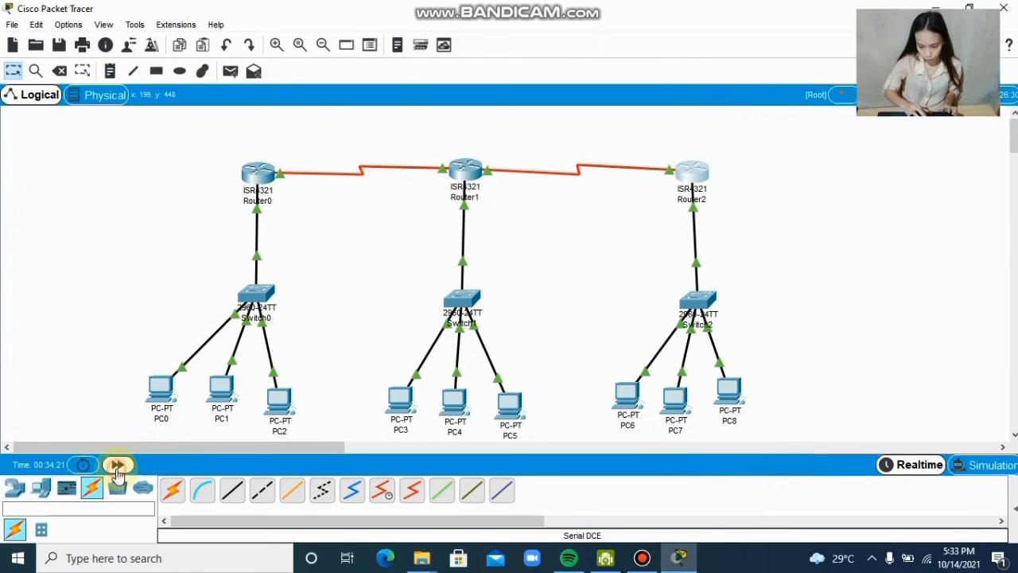
{"action": "left_click", "coordinate": [117, 466]}
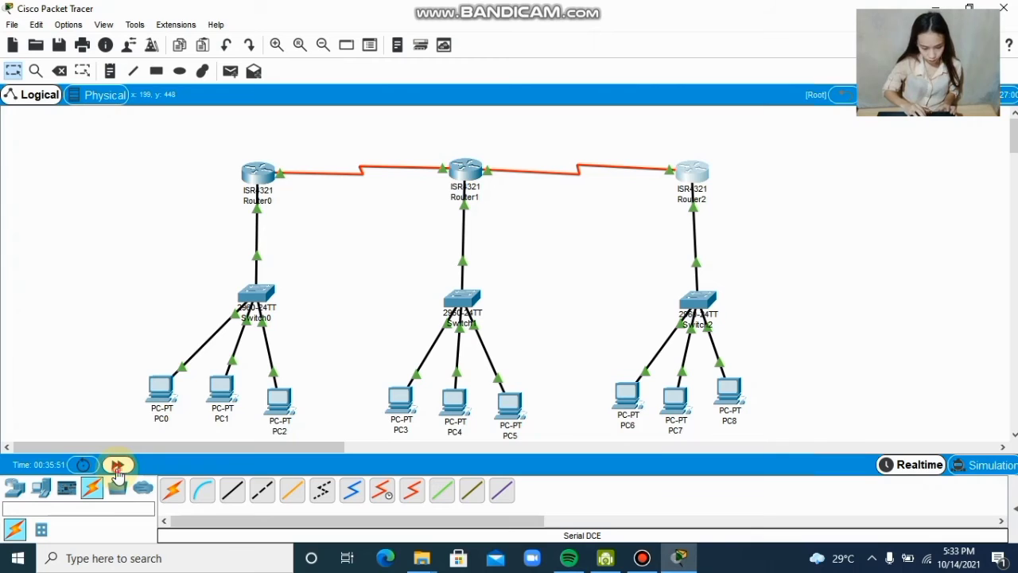
{"action": "left_click", "coordinate": [117, 466]}
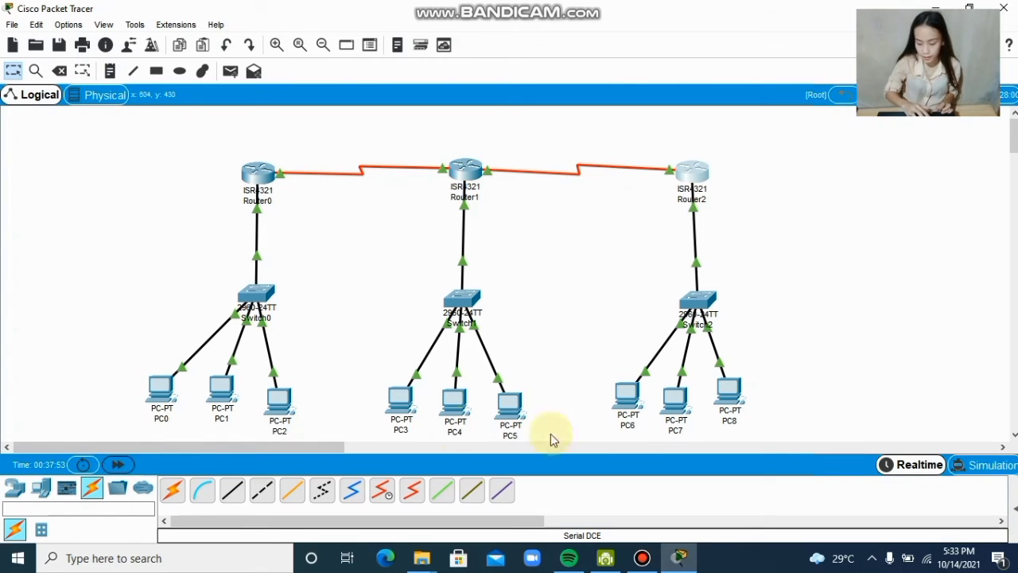
Show the PDU list and send a simple PDU from PC0 to PC3
{"action": "left_click", "coordinate": [1014, 505]}
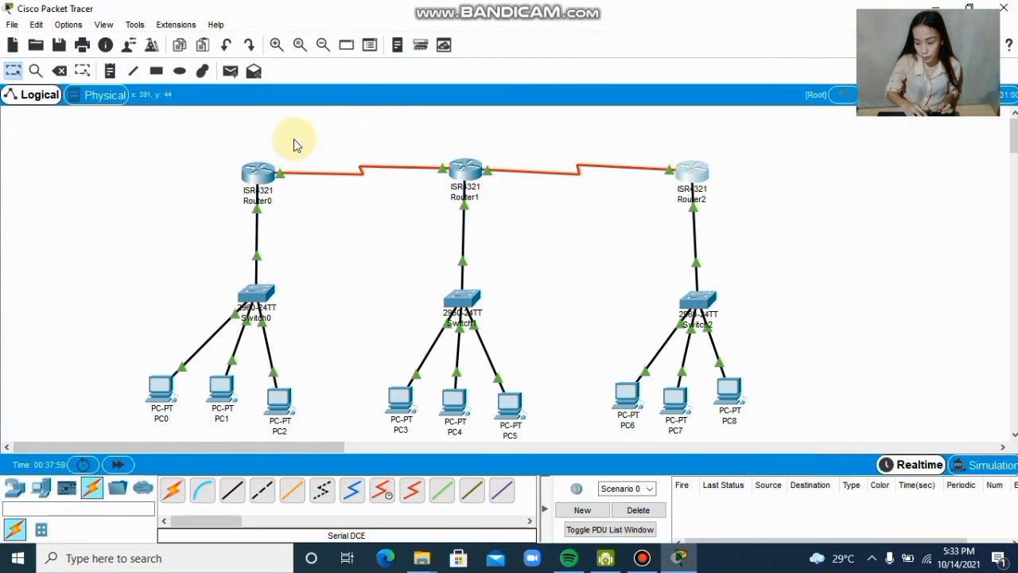
{"action": "left_click", "coordinate": [232, 73]}
{"action": "left_click", "coordinate": [152, 394]}
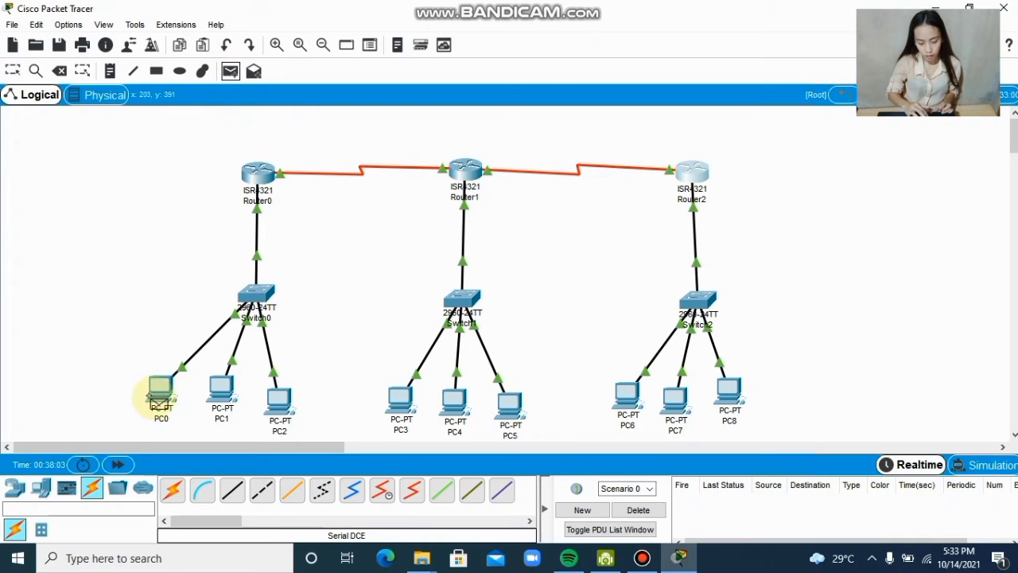
{"action": "left_click", "coordinate": [398, 406]}
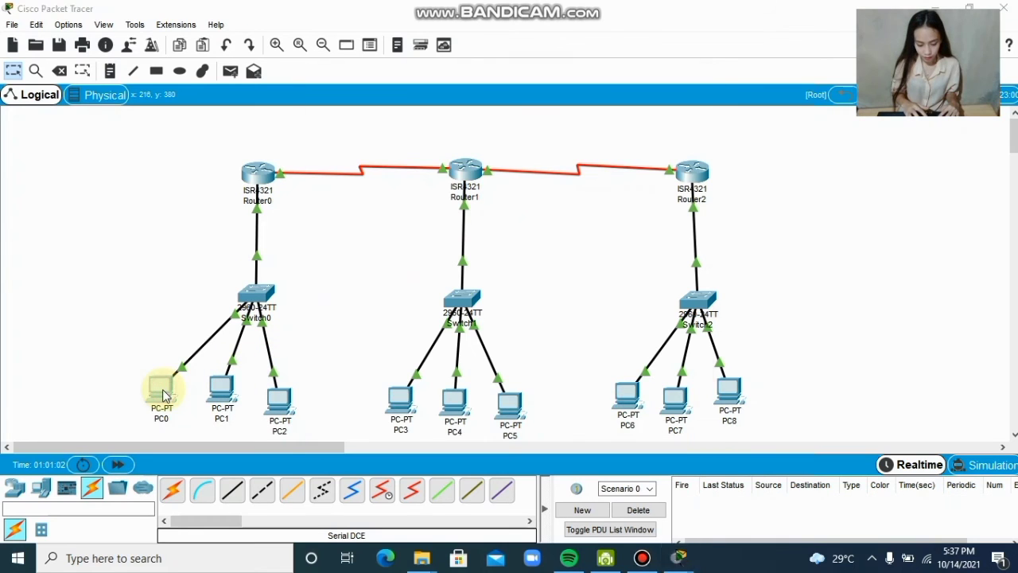
Open PC0's Command Prompt and ping 192.168.30.3
{"action": "left_click", "coordinate": [160, 389]}
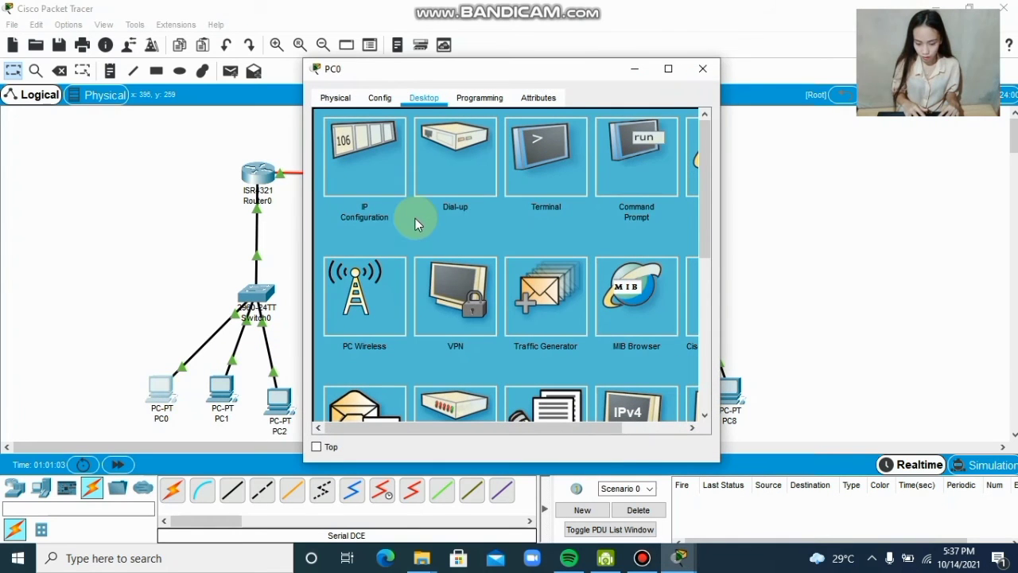
{"action": "left_click", "coordinate": [636, 181]}
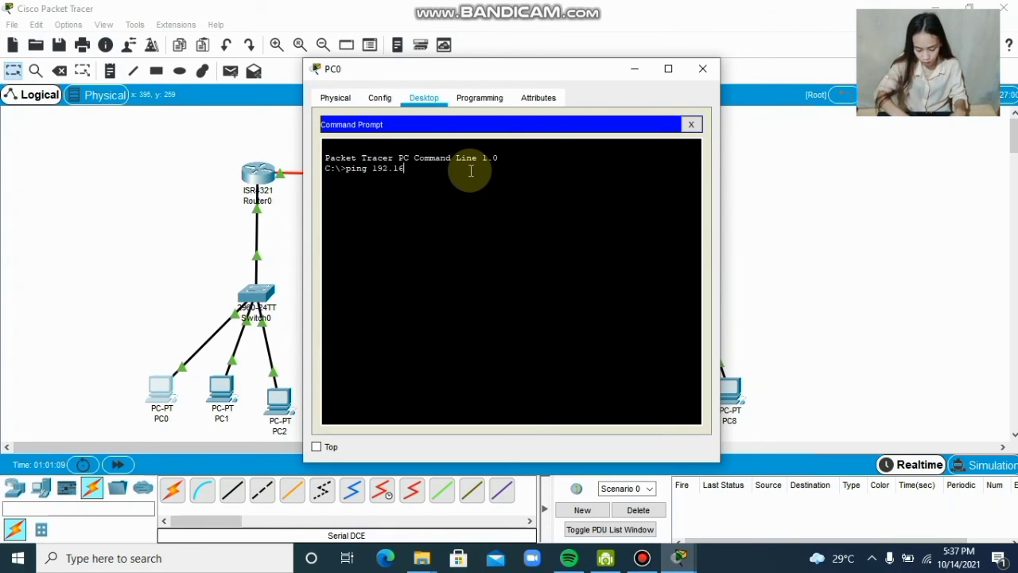
{"action": "type", "text": "ping 192.168.30."}
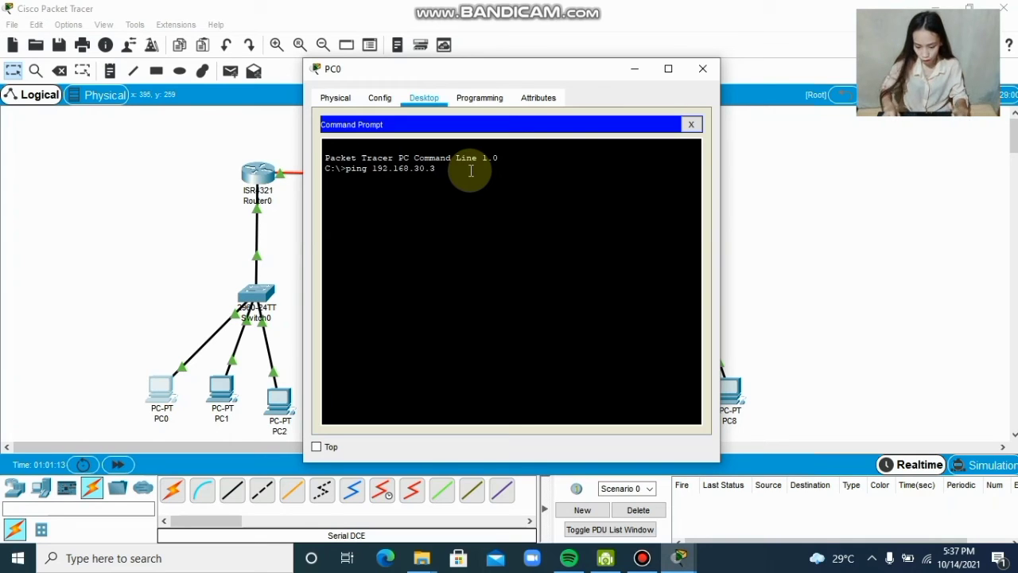
{"action": "type", "text": "3"}
{"action": "key", "text": "Return"}
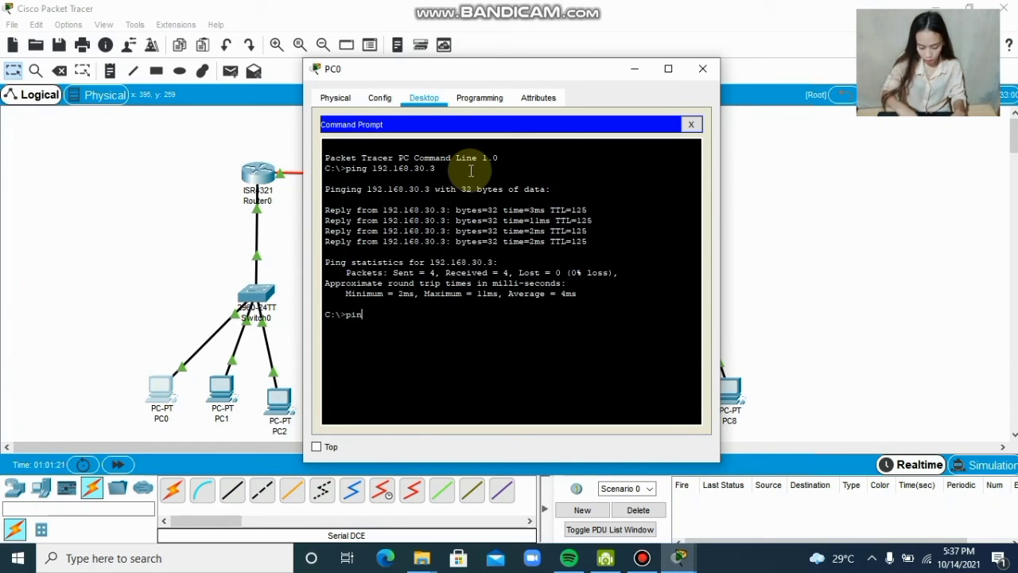
Ping 192.168.20.4 from PC0's Command Prompt
{"action": "type", "text": "g 192.1687."}
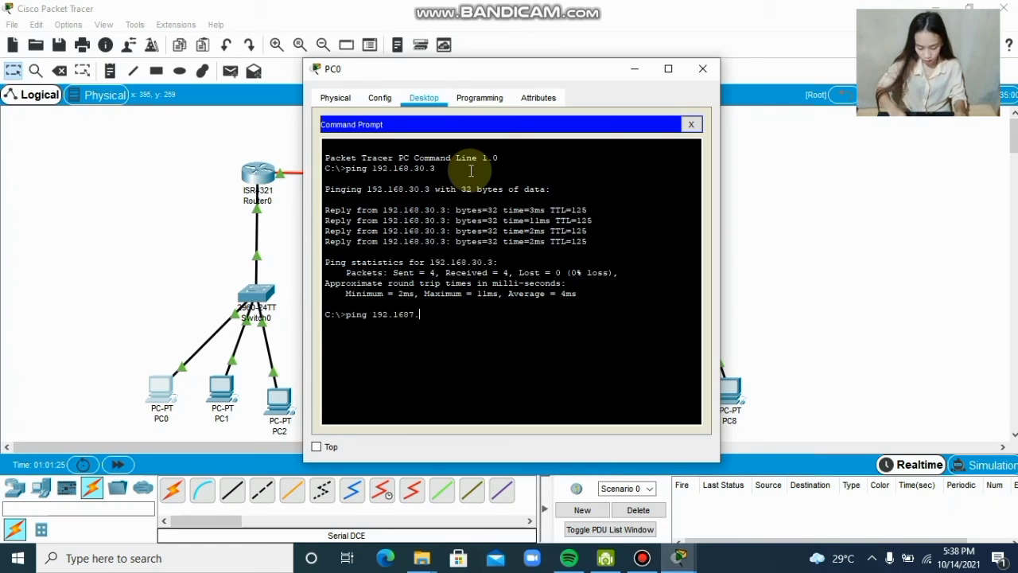
{"action": "type", "text": "20."}
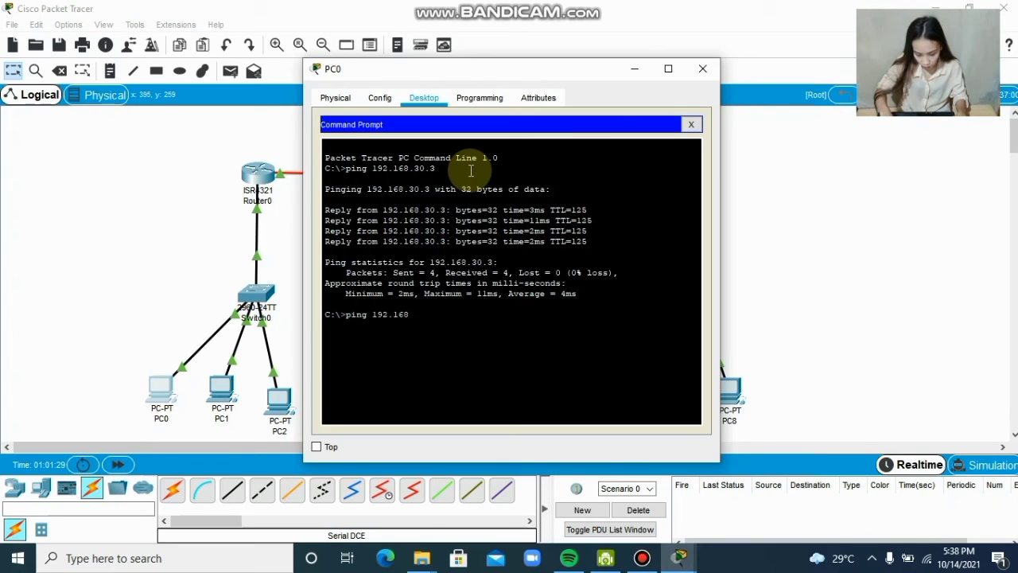
{"action": "type", "text": "."}
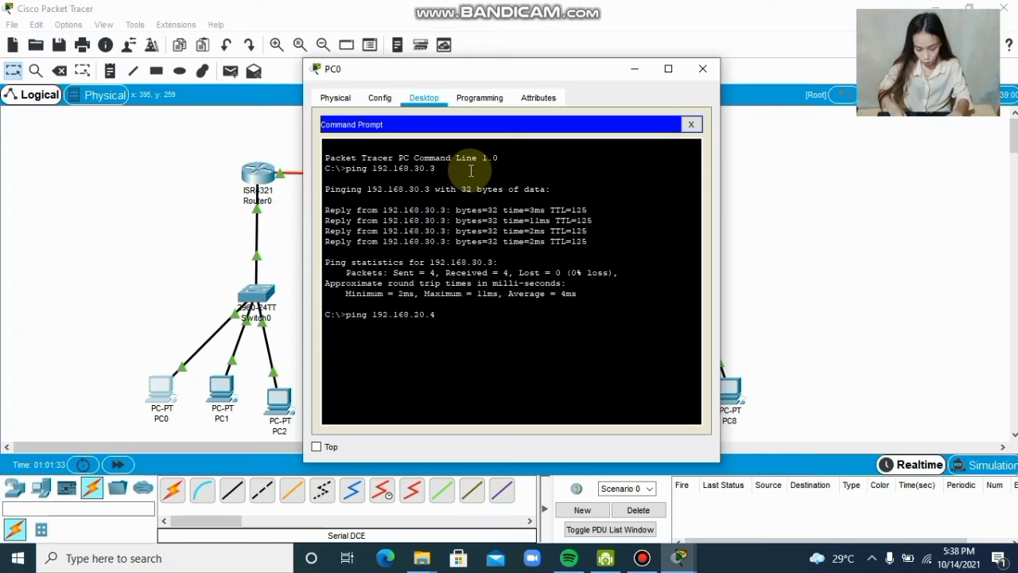
{"action": "type", "text": "20.4"}
{"action": "key", "text": "Return"}
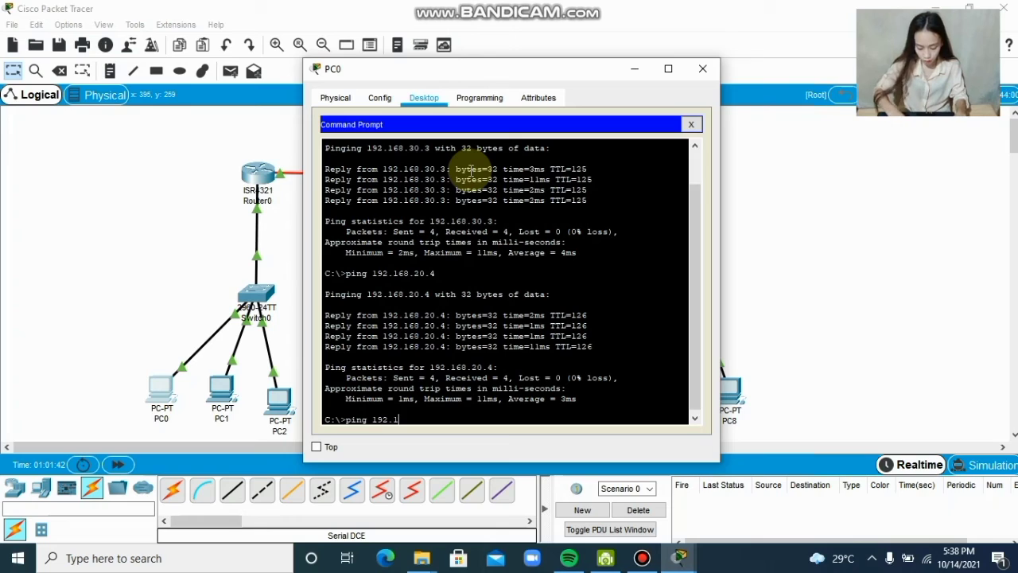
Ping 192.168.10.2 from PC0's Command Prompt and close the PC0 window
{"action": "type", "text": "68.10.2"}
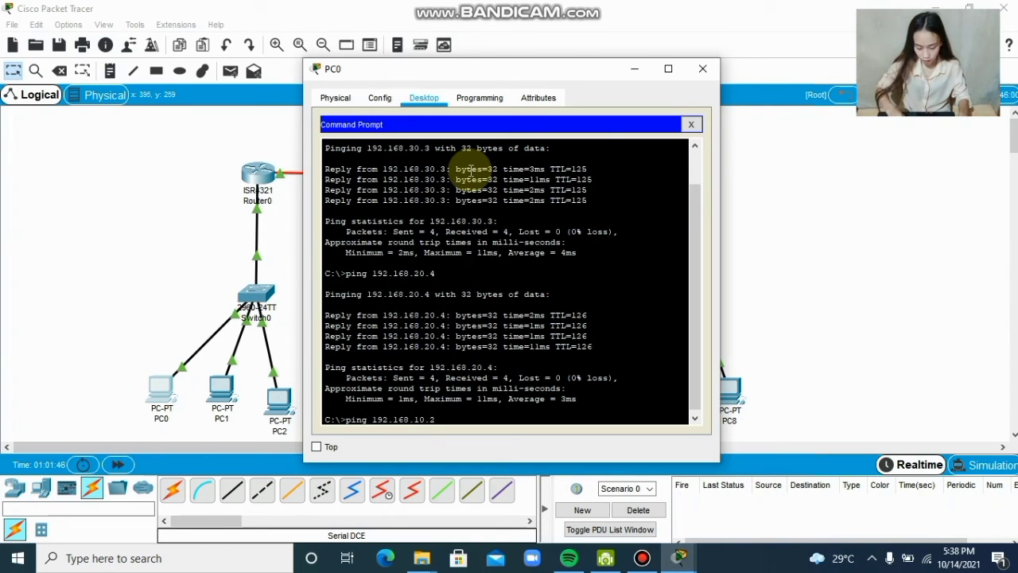
{"action": "key", "text": "Return"}
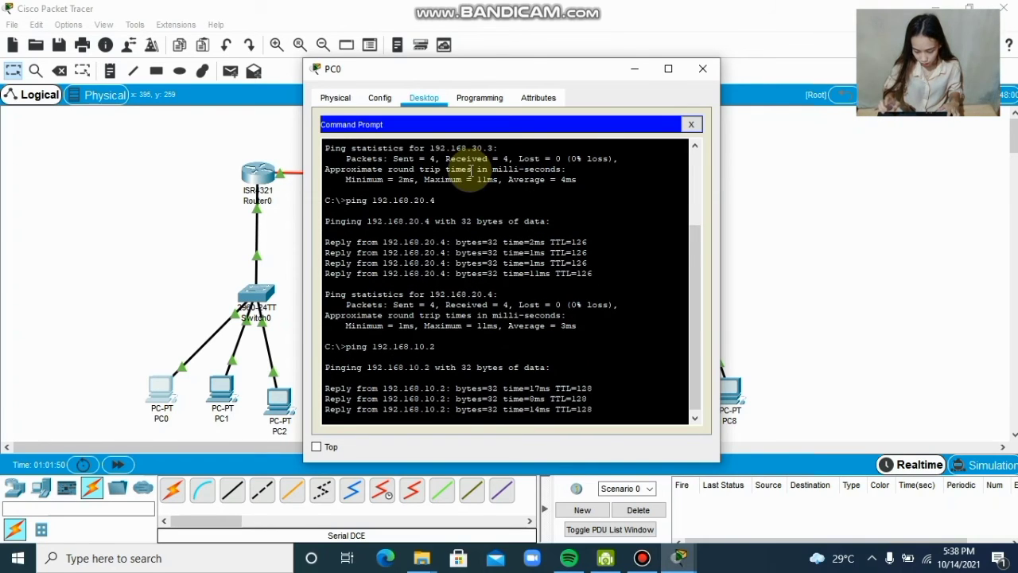
{"action": "left_click", "coordinate": [699, 71]}
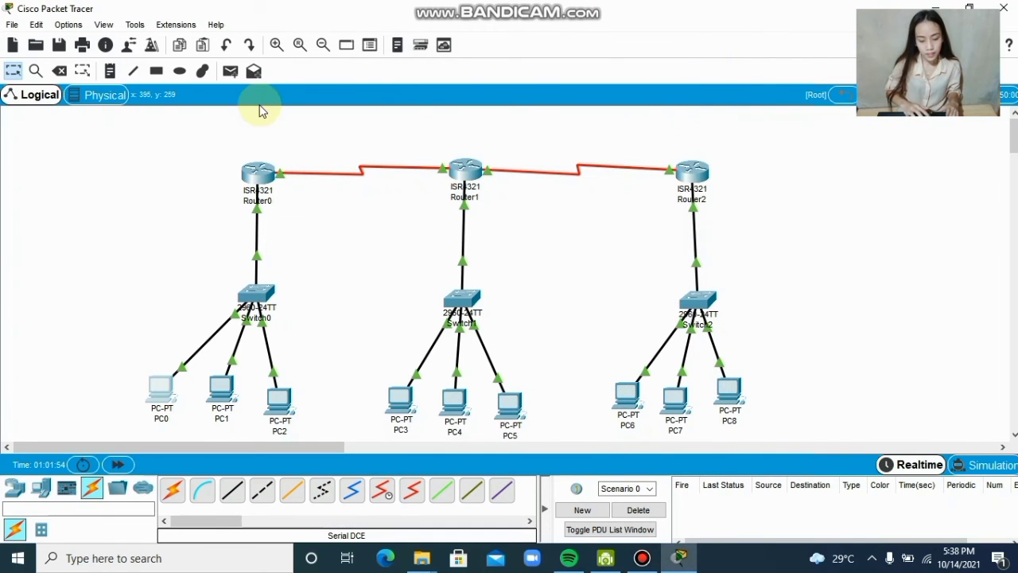
Send a simple PDU from PC0 to PC6 to test connectivity between their networks
{"action": "left_click", "coordinate": [236, 79]}
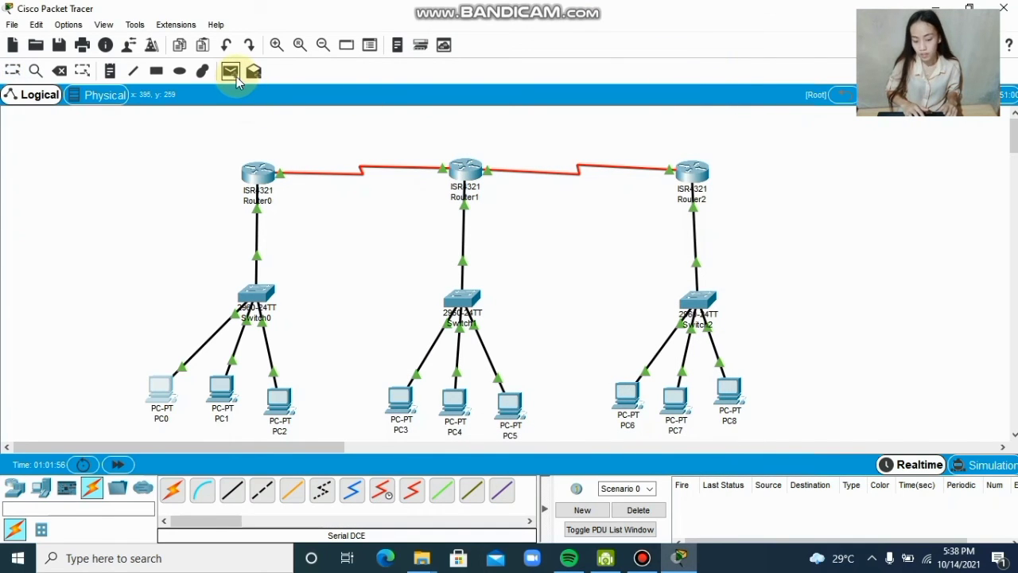
{"action": "left_click", "coordinate": [158, 390]}
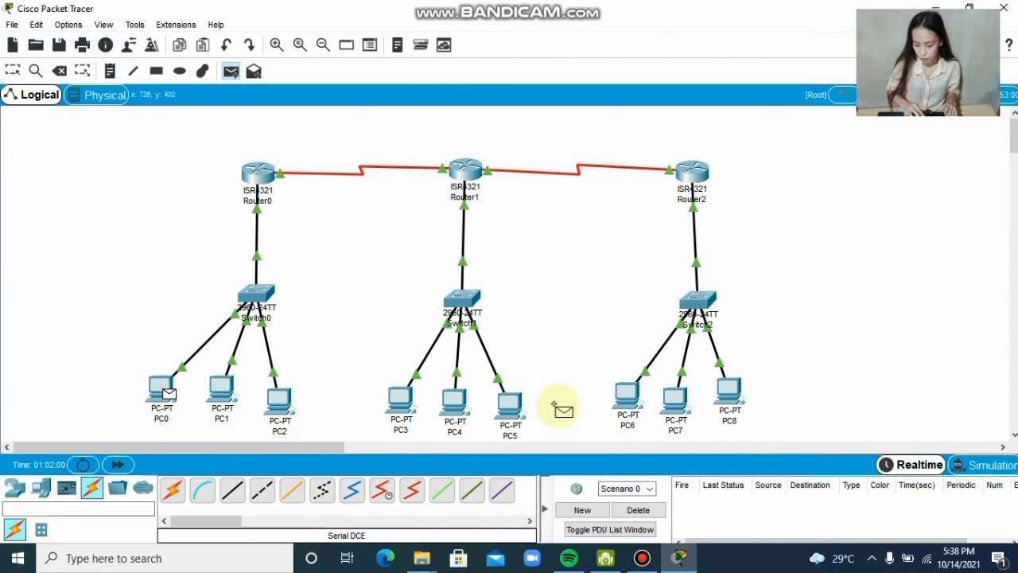
{"action": "left_click", "coordinate": [626, 391]}
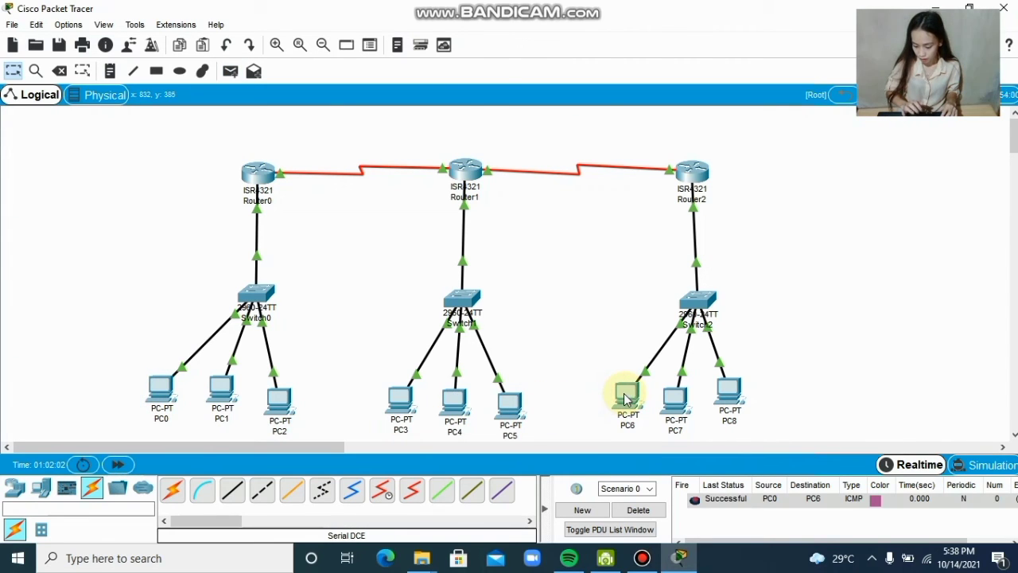
Send a simple PDU from PC1 to PC8 to test connectivity
{"action": "left_click", "coordinate": [230, 71]}
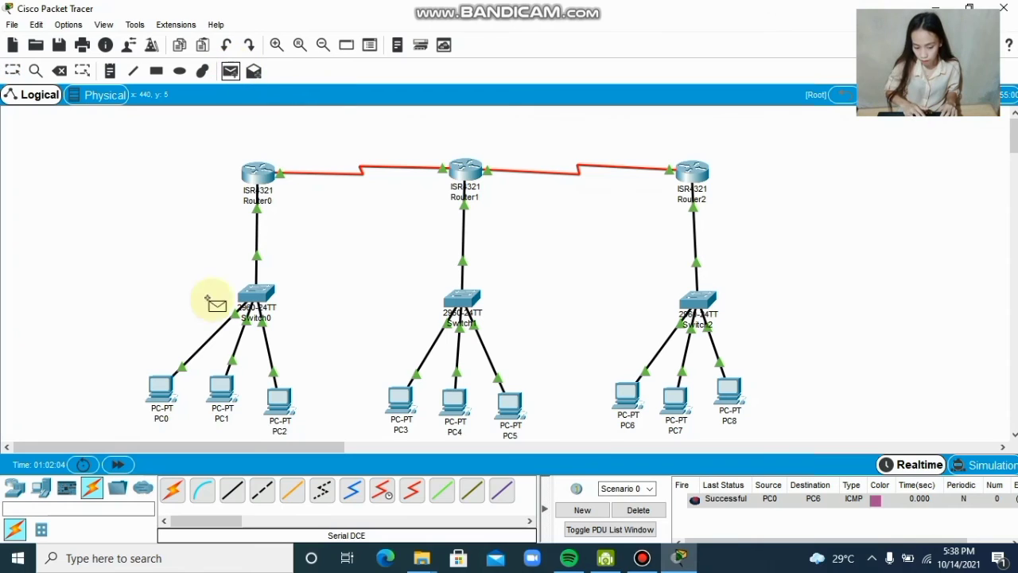
{"action": "left_click", "coordinate": [227, 387]}
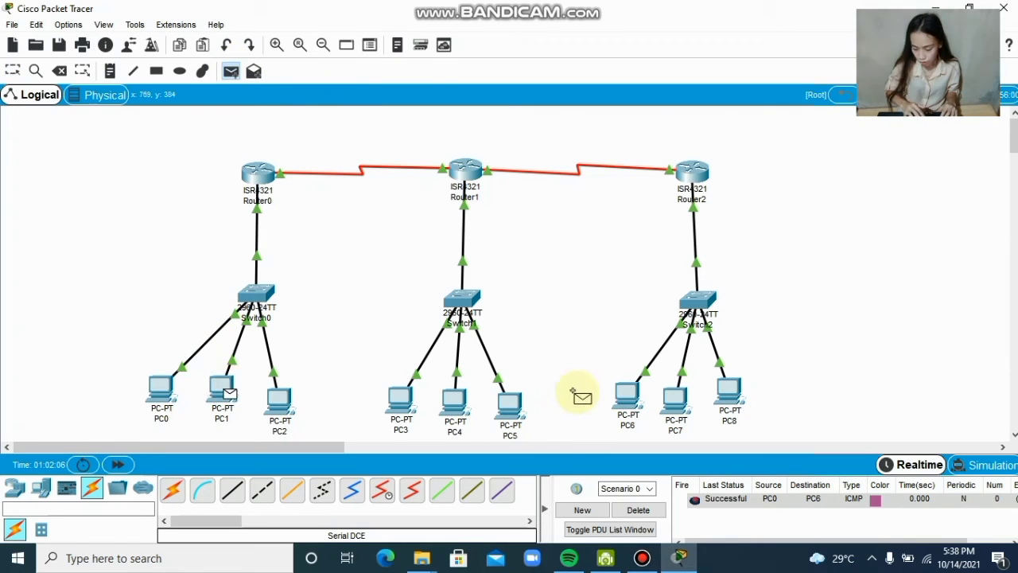
{"action": "left_click", "coordinate": [728, 394]}
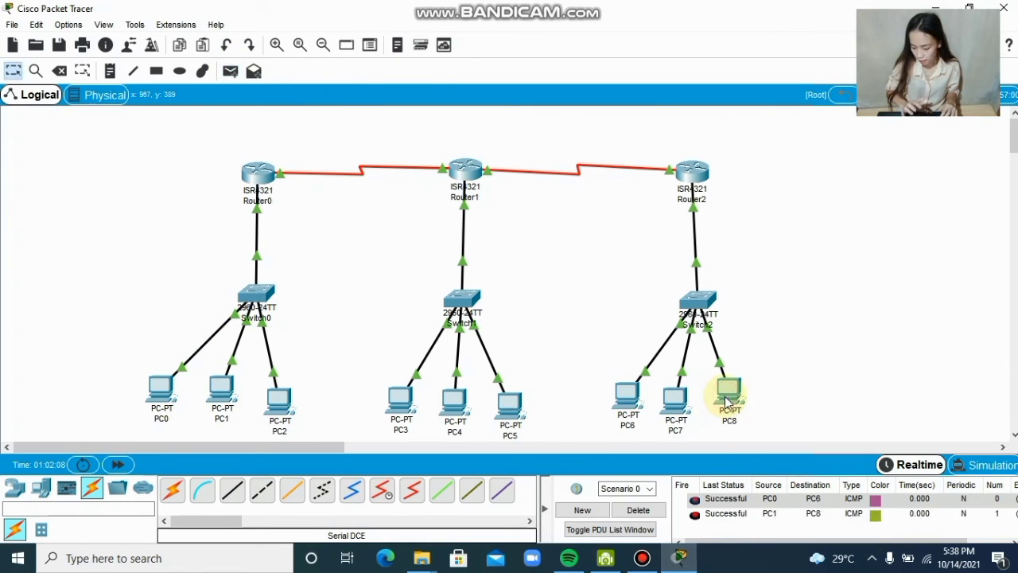
Send a simple PDU from PC6 to PC2, and delete the current scenario to clear its PDUs
{"action": "left_click", "coordinate": [231, 71]}
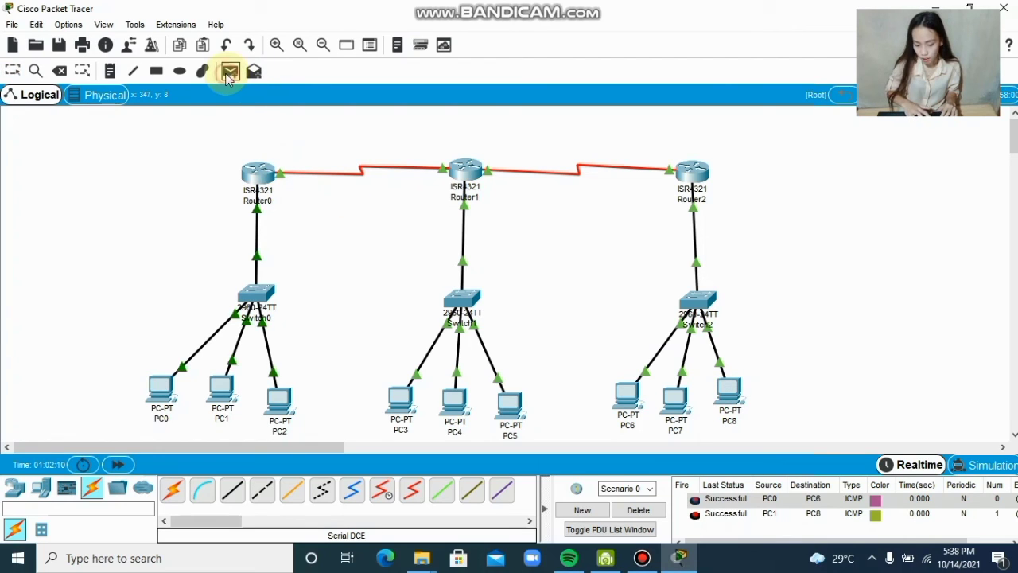
{"action": "left_click", "coordinate": [625, 392]}
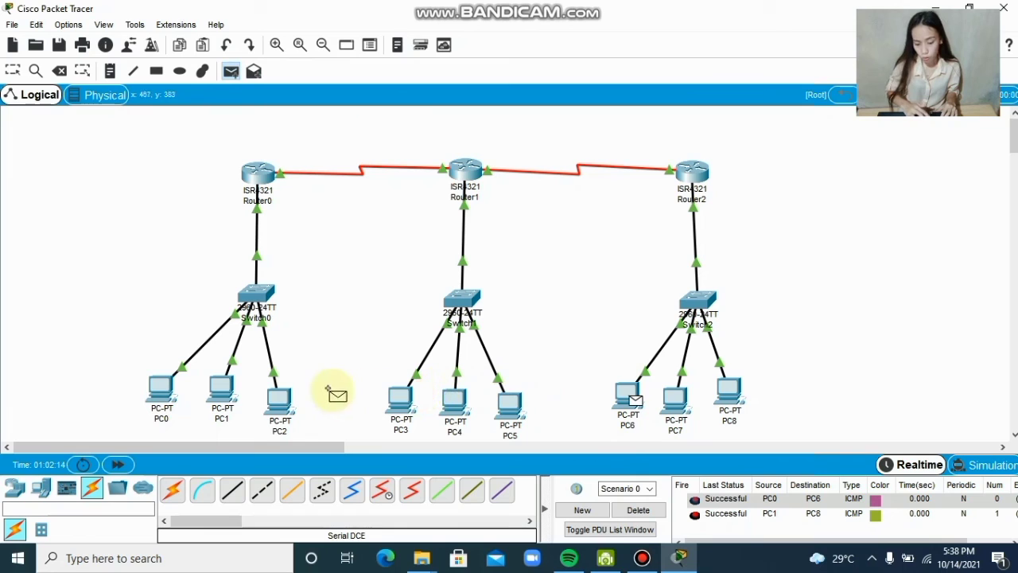
{"action": "left_click", "coordinate": [278, 398]}
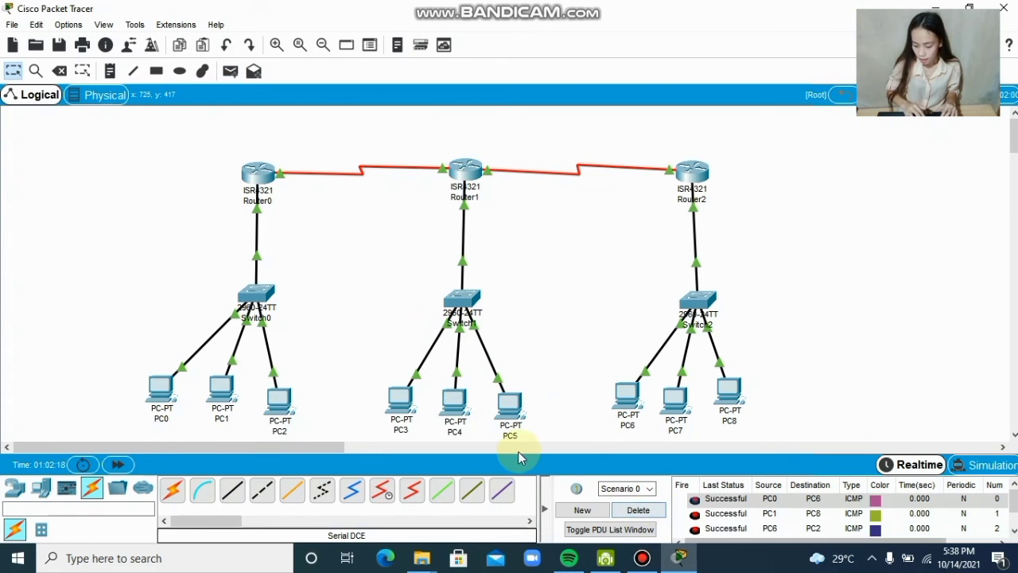
{"action": "left_click", "coordinate": [646, 509]}
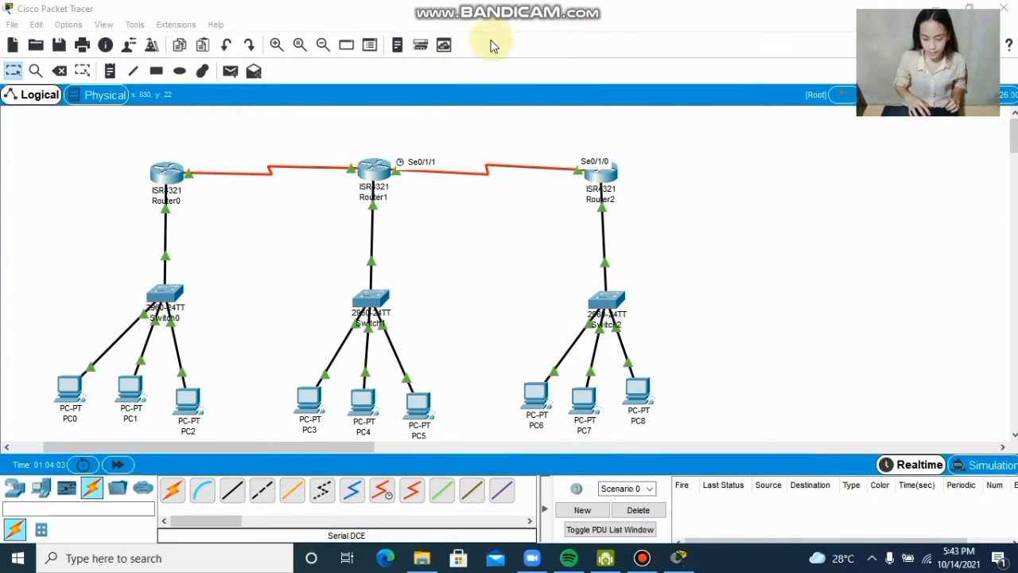
Switch to Simulation mode and create a simple PDU from PC0 to PC7
{"action": "left_click", "coordinate": [988, 465]}
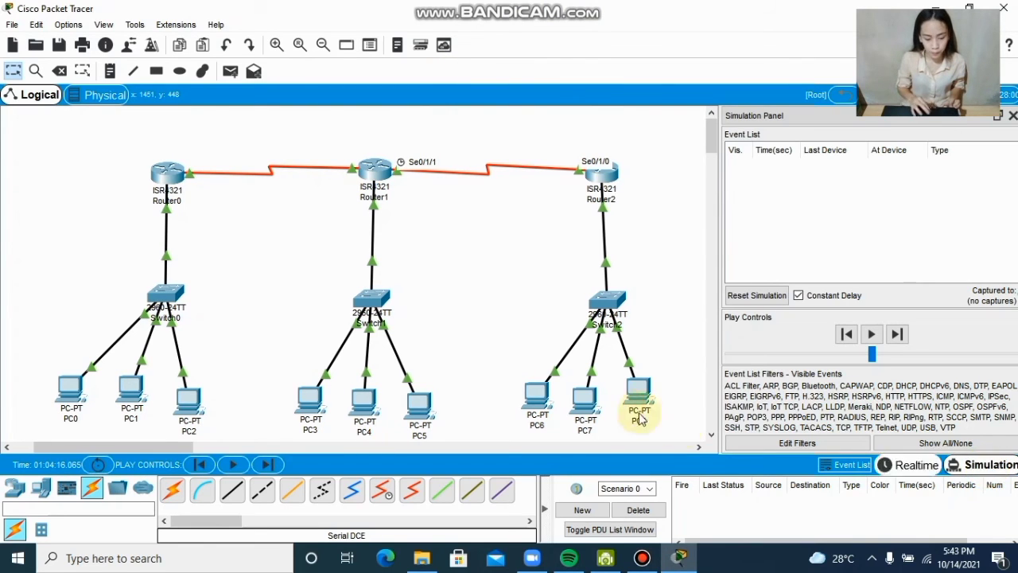
{"action": "left_click", "coordinate": [231, 77]}
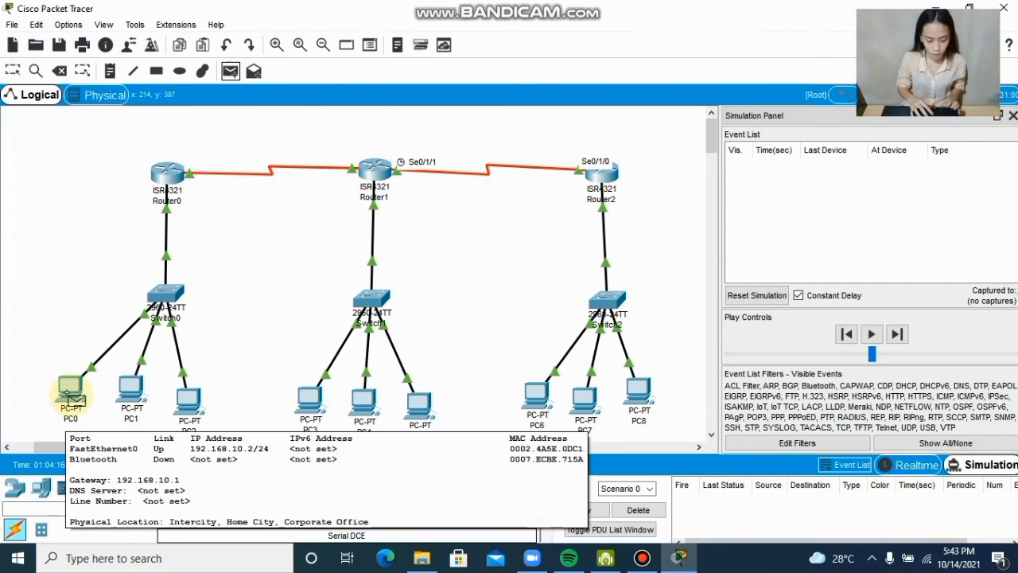
{"action": "left_click", "coordinate": [70, 389]}
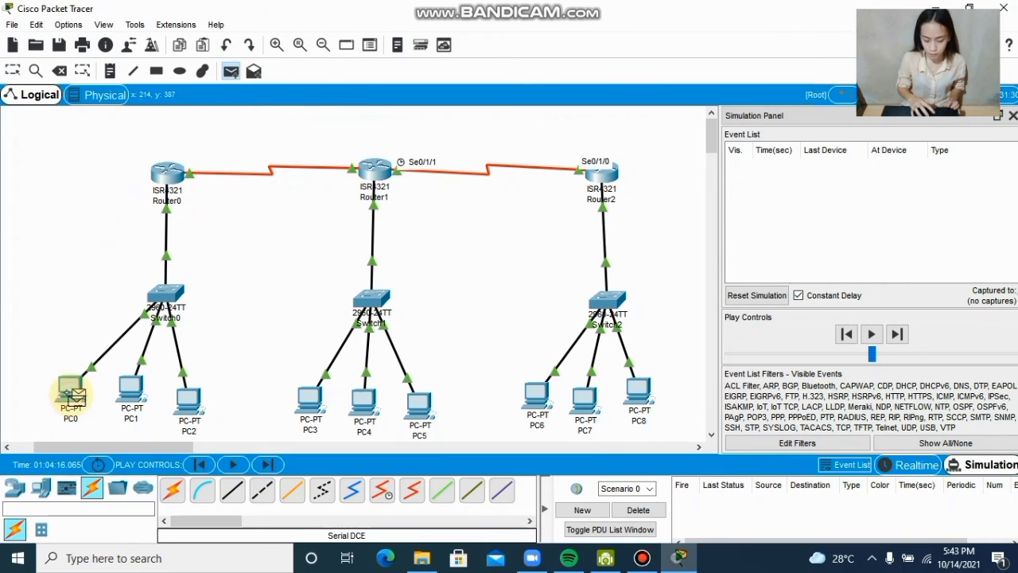
{"action": "left_click", "coordinate": [585, 402]}
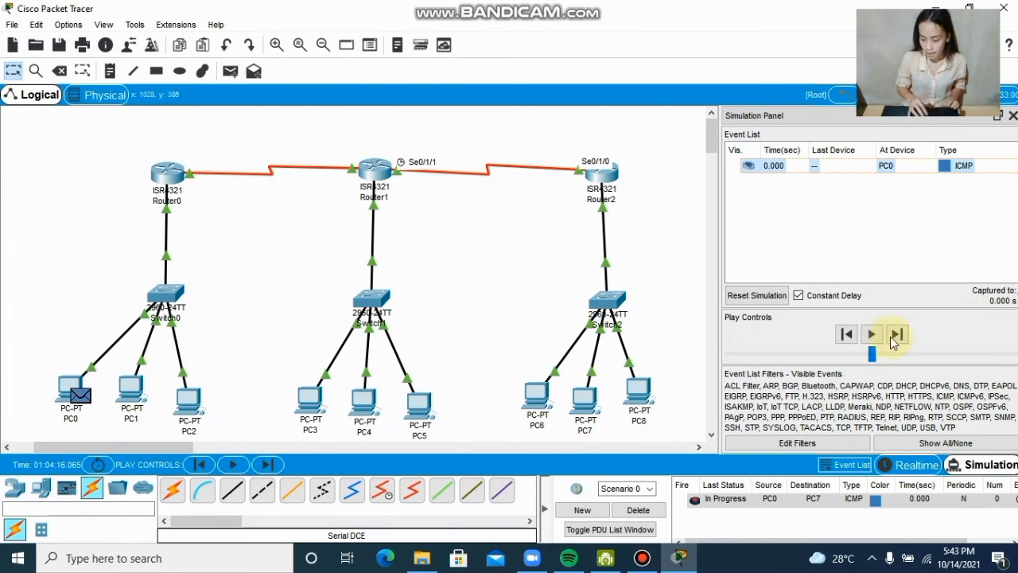
Run the simulation until the PC0-to-PC7 PDU completes its round trip, and delete the current scenario with the Simulation Panel closed
{"action": "left_click", "coordinate": [871, 334]}
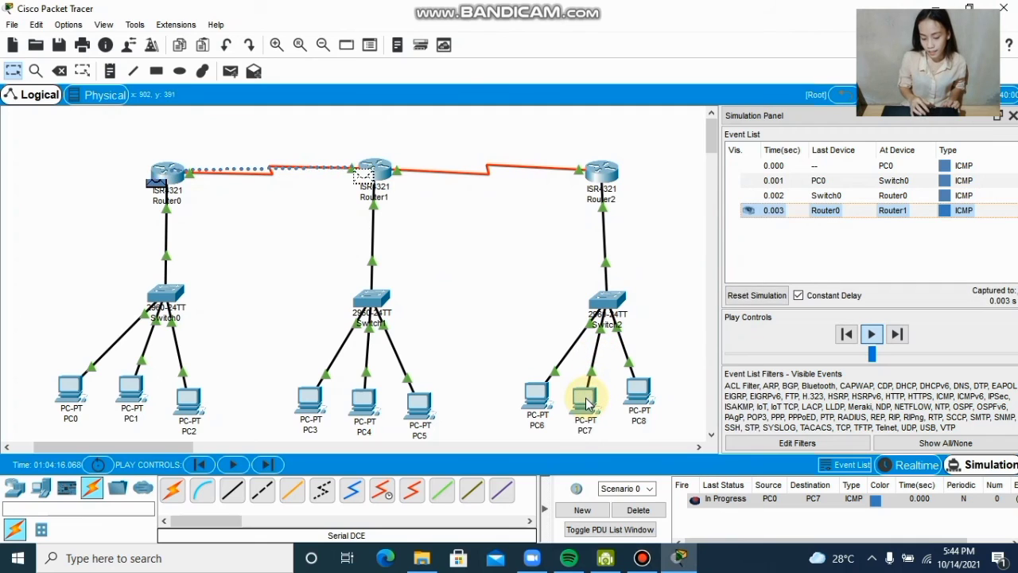
{"action": "mouse_move", "coordinate": [586, 404]}
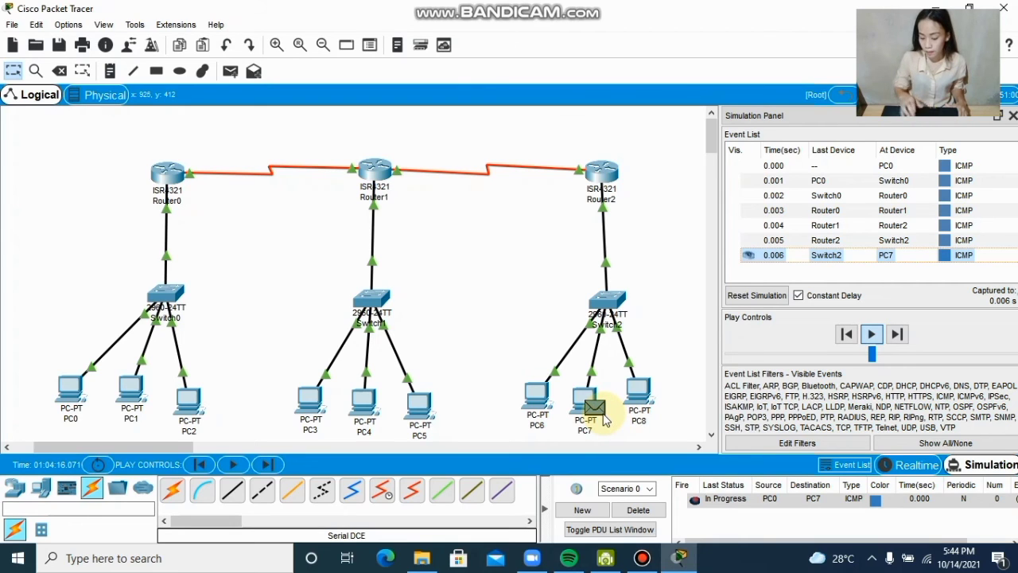
{"action": "mouse_move", "coordinate": [604, 419]}
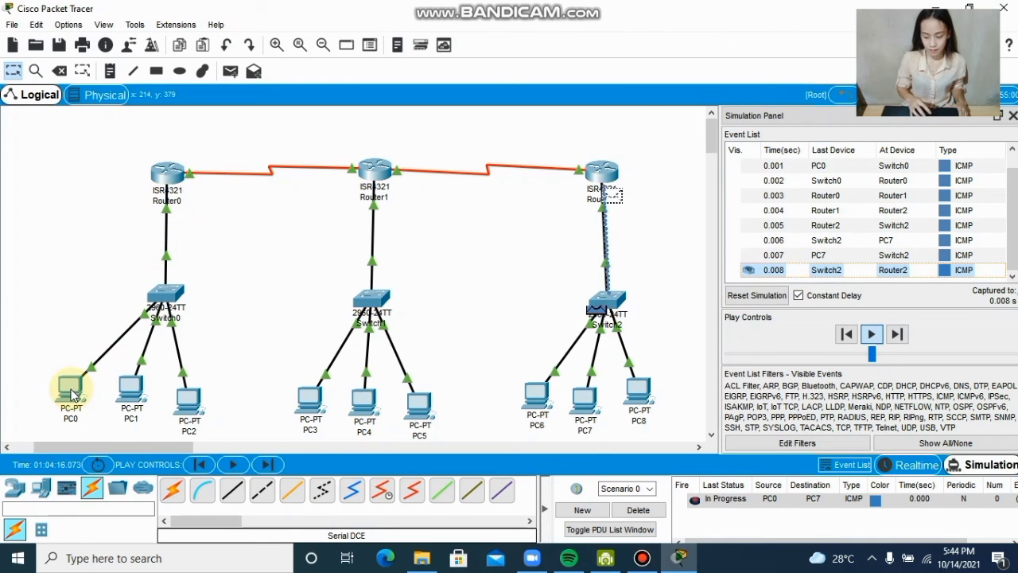
{"action": "mouse_move", "coordinate": [72, 393]}
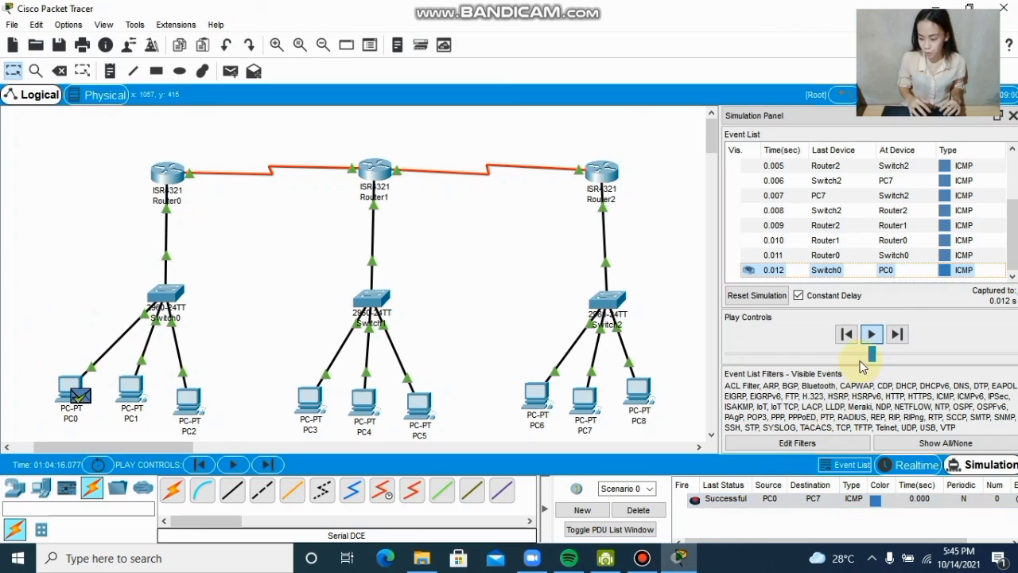
{"action": "left_click", "coordinate": [871, 335]}
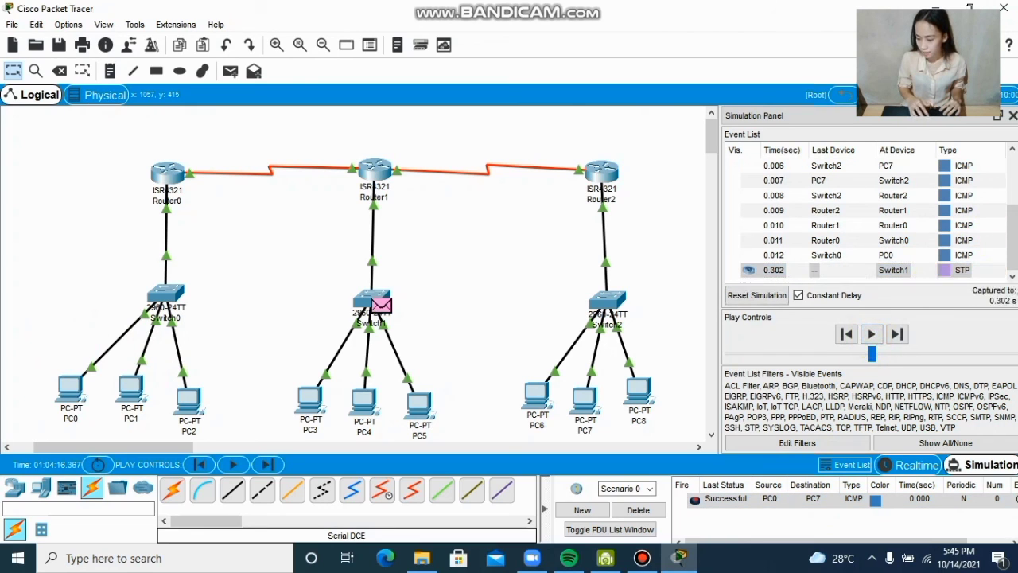
{"action": "left_click", "coordinate": [1012, 116]}
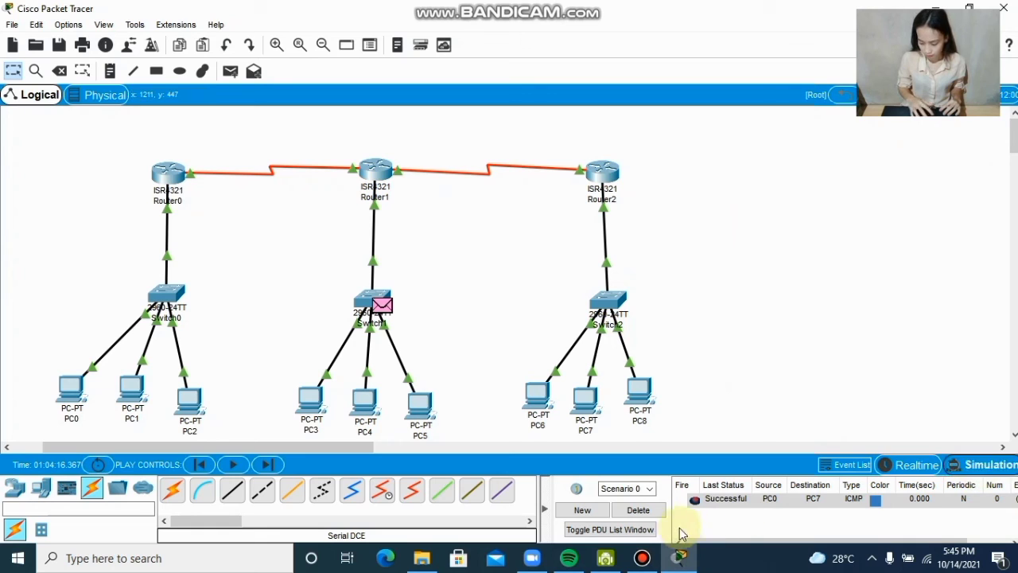
{"action": "left_click", "coordinate": [638, 510]}
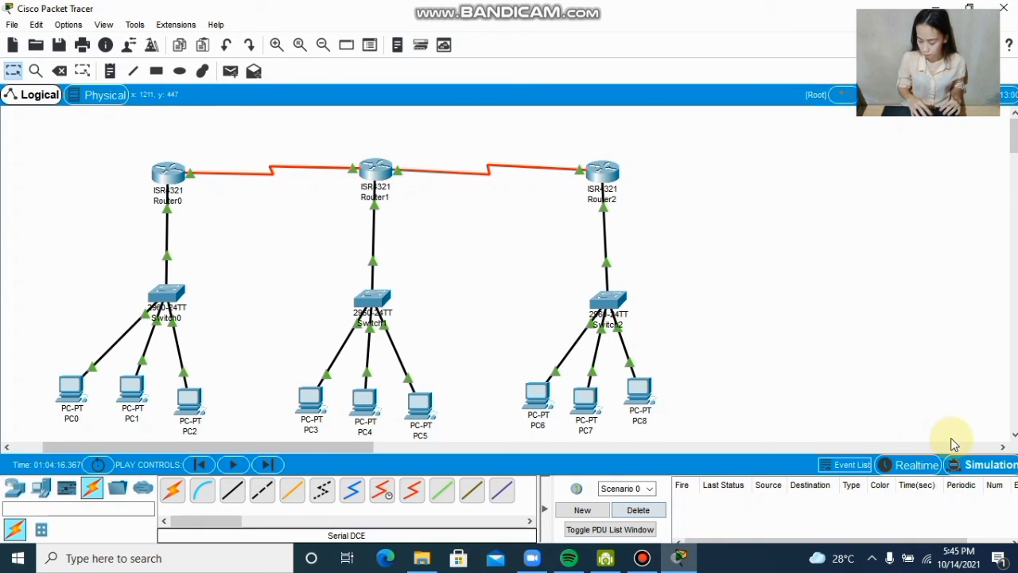
Reopen the Simulation Panel and create simple PDUs from PC1 to PC5 and from PC7 to PC2
{"action": "left_click", "coordinate": [986, 465]}
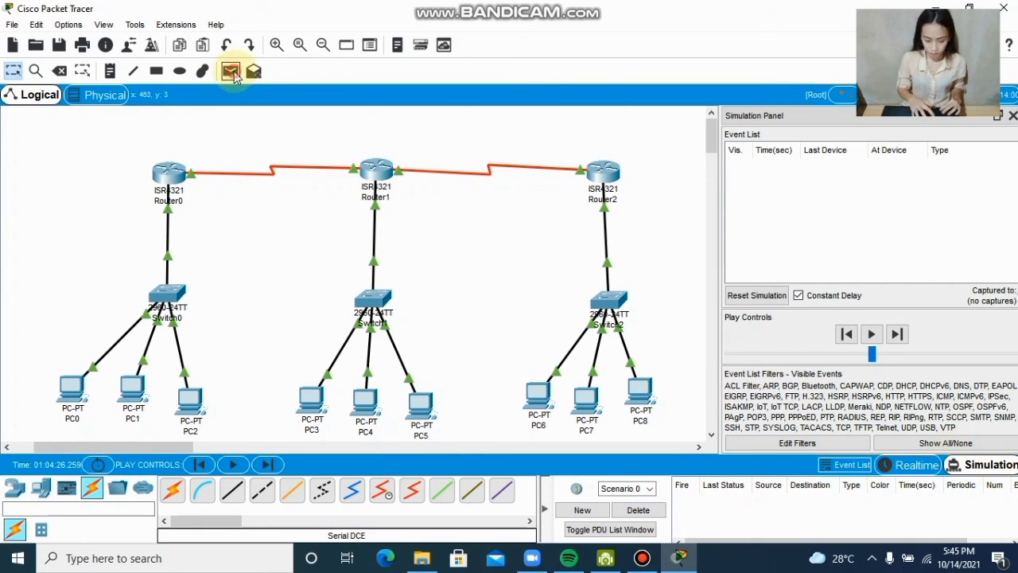
{"action": "left_click", "coordinate": [231, 71]}
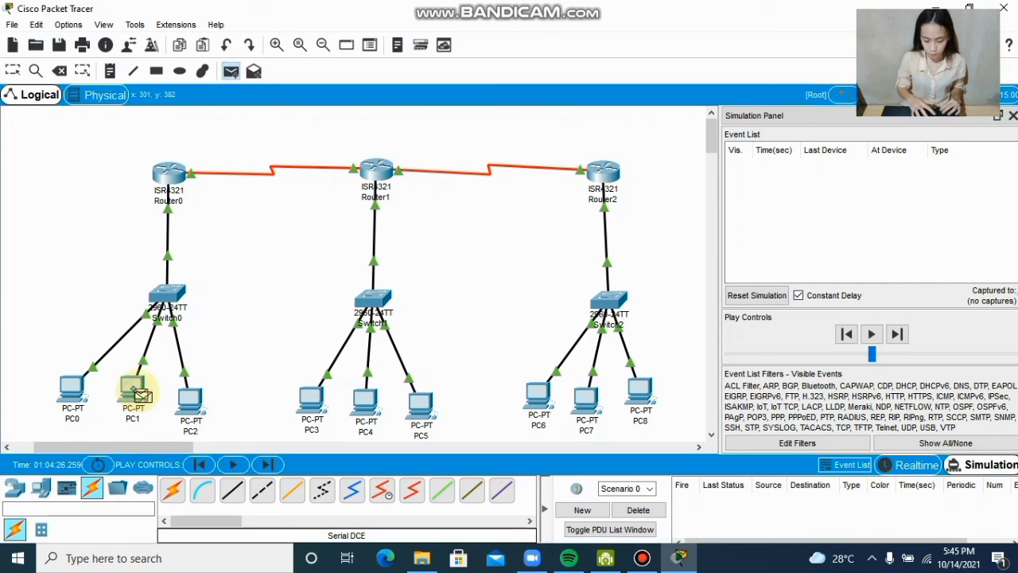
{"action": "left_click", "coordinate": [135, 390]}
{"action": "left_click", "coordinate": [419, 412]}
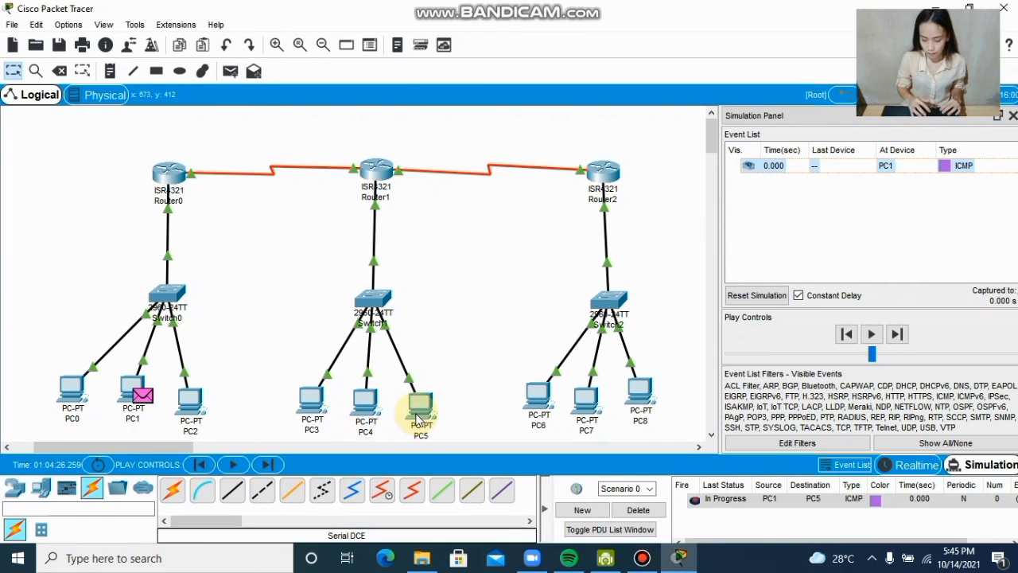
{"action": "left_click", "coordinate": [231, 72]}
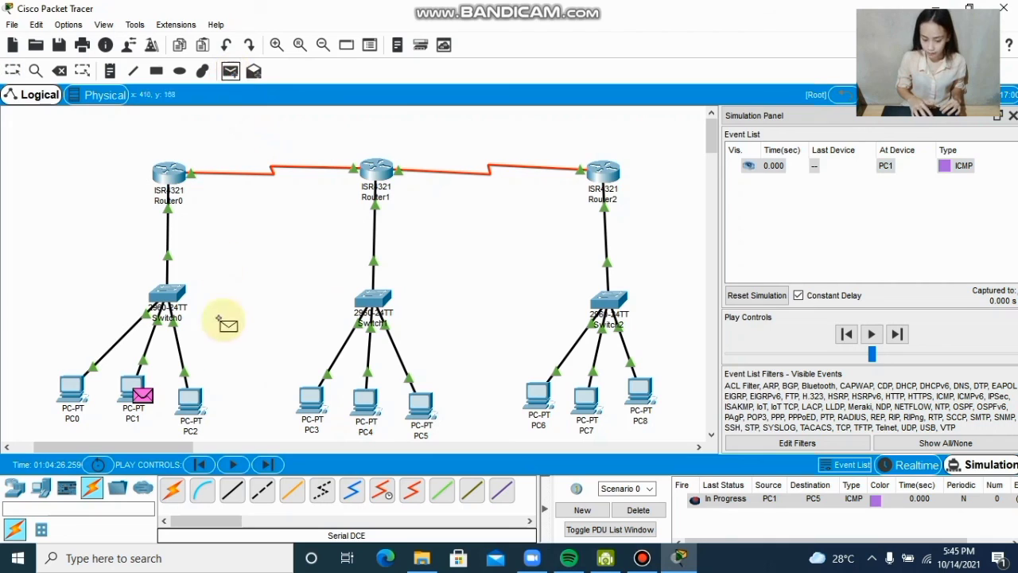
{"action": "left_click", "coordinate": [589, 404]}
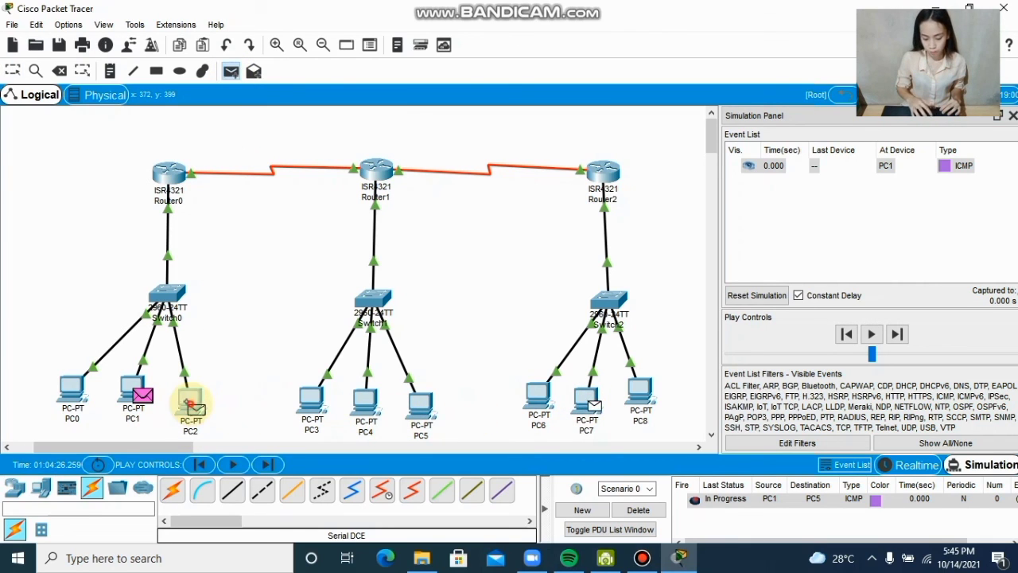
{"action": "left_click", "coordinate": [190, 401]}
Run the simulation until both PDUs complete their round trips, and delete the current scenario with the Simulation Panel closed
{"action": "left_click", "coordinate": [872, 335]}
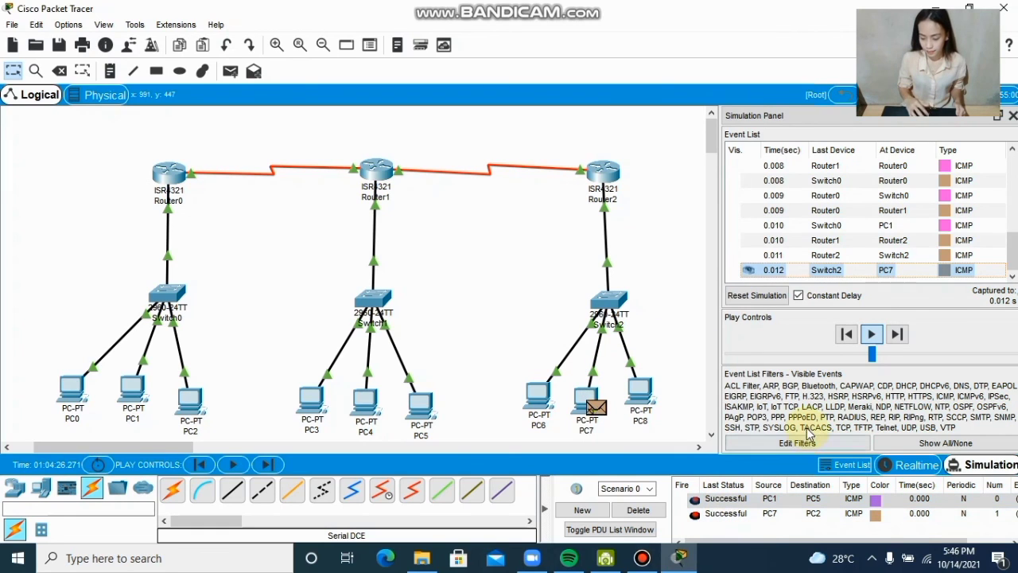
{"action": "left_click", "coordinate": [872, 335]}
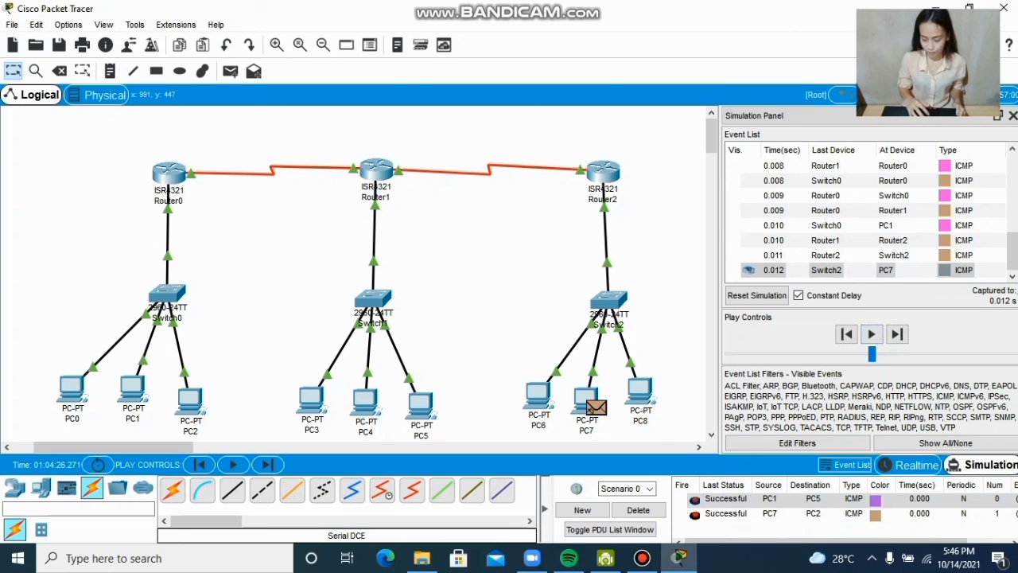
{"action": "left_click", "coordinate": [1012, 115]}
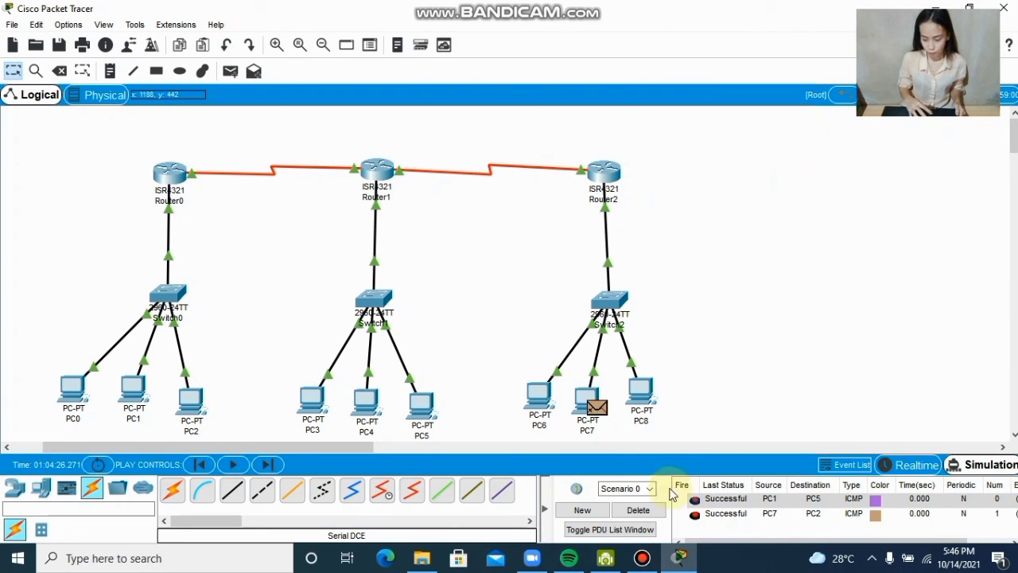
{"action": "left_click", "coordinate": [636, 513]}
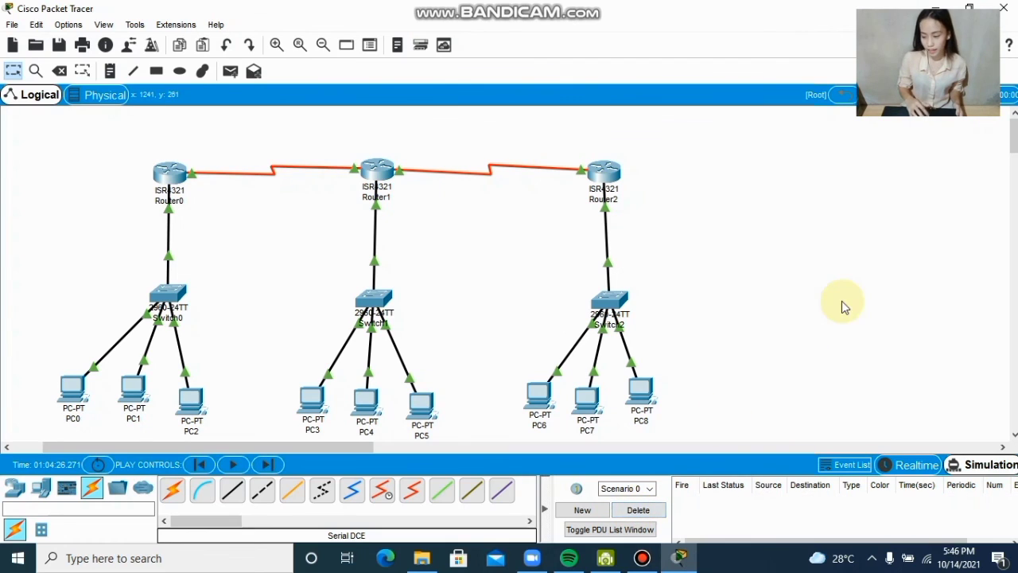